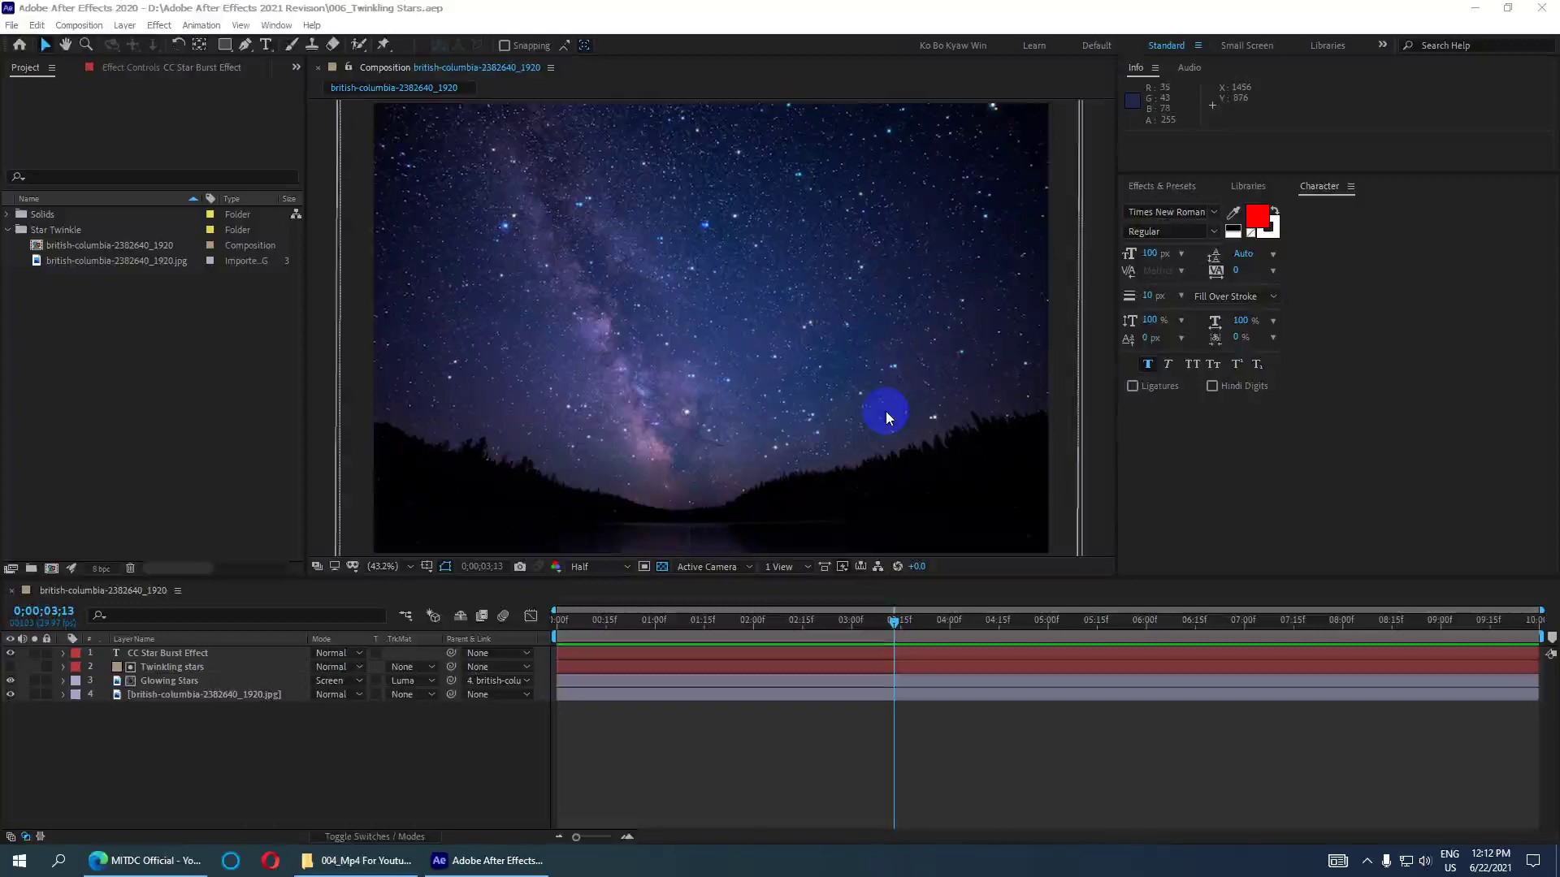
# - Bring up the MITDC Official channel's Videos tab in the Edge browser
pyautogui.click(175, 860)
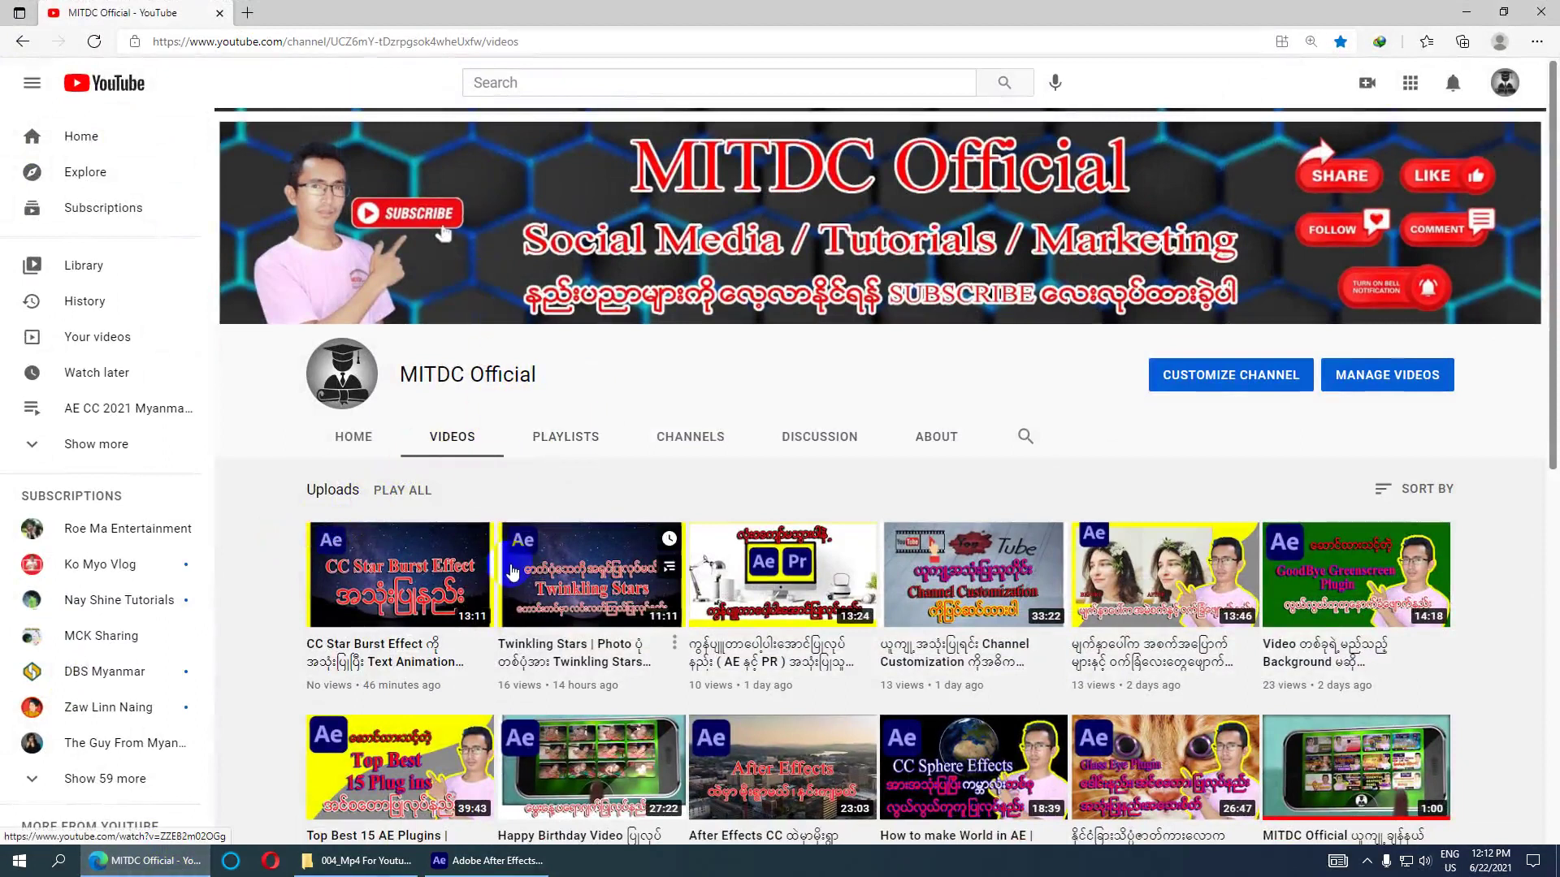
pyautogui.moveTo(543, 723)
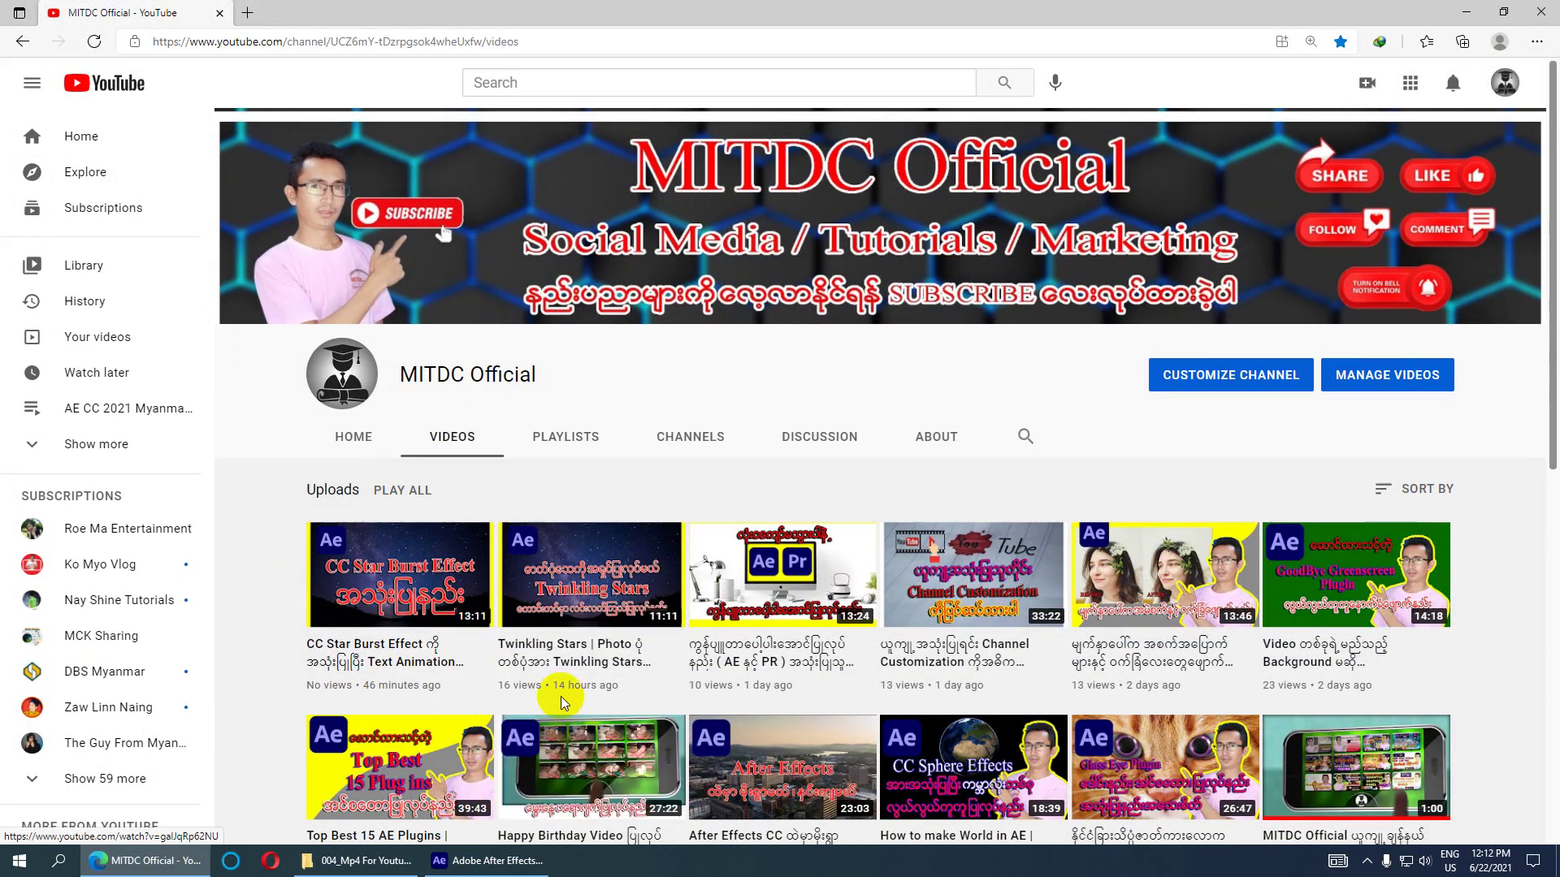
pyautogui.moveTo(541, 693)
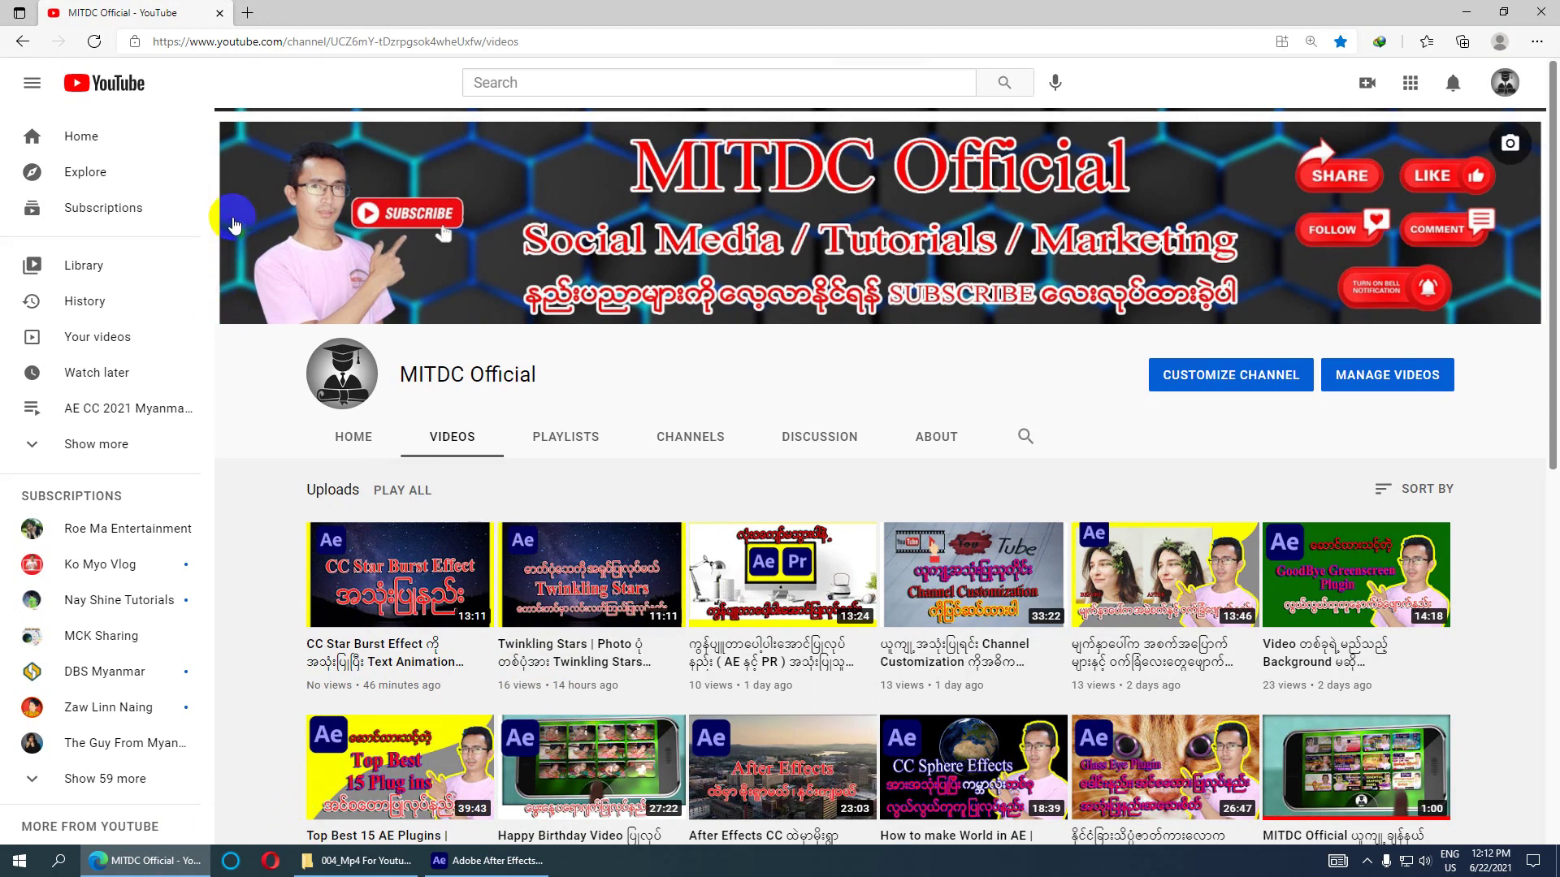
# - Go back to After Effects, scrub the current time earlier, and start a new composition
pyautogui.click(1465, 10)
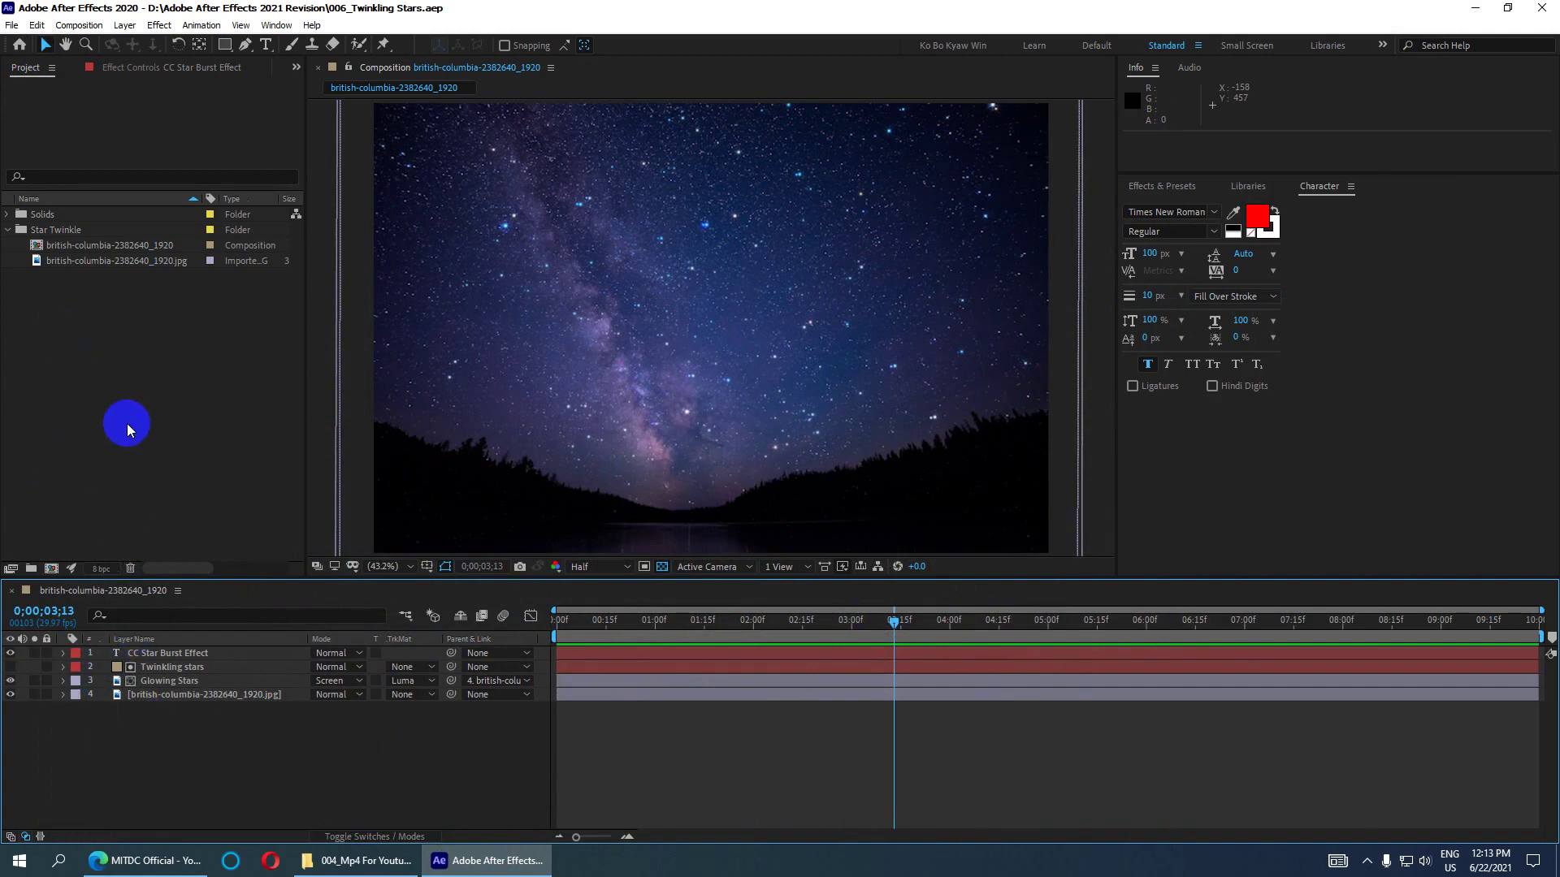
pyautogui.moveTo(891, 617)
pyautogui.mouseDown()
pyautogui.moveTo(651, 634)
pyautogui.moveTo(1211, 630)
pyautogui.mouseUp()
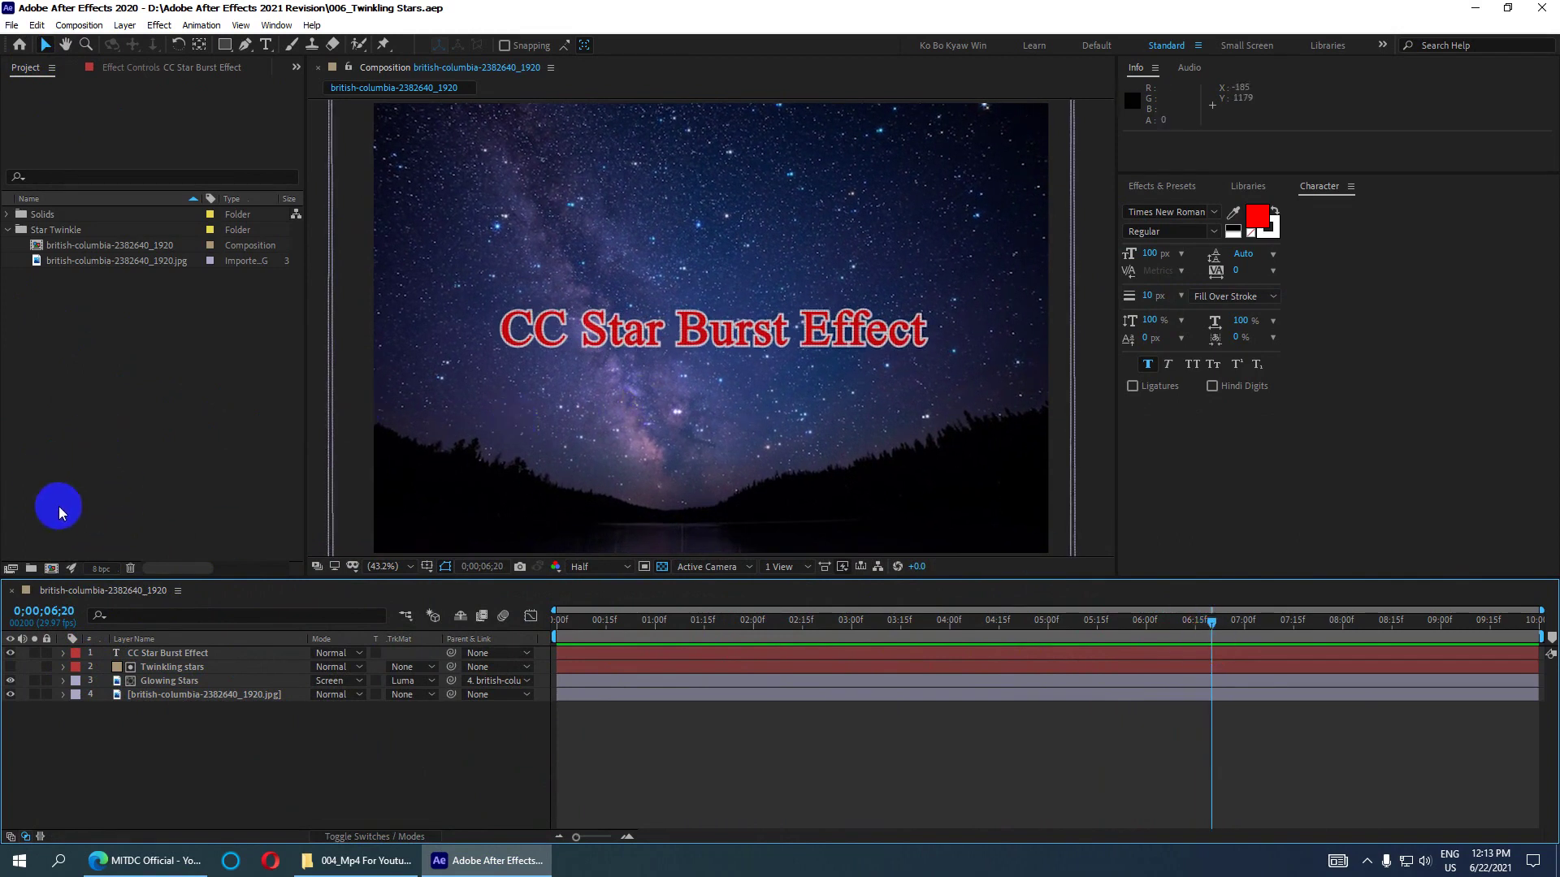
pyautogui.click(51, 572)
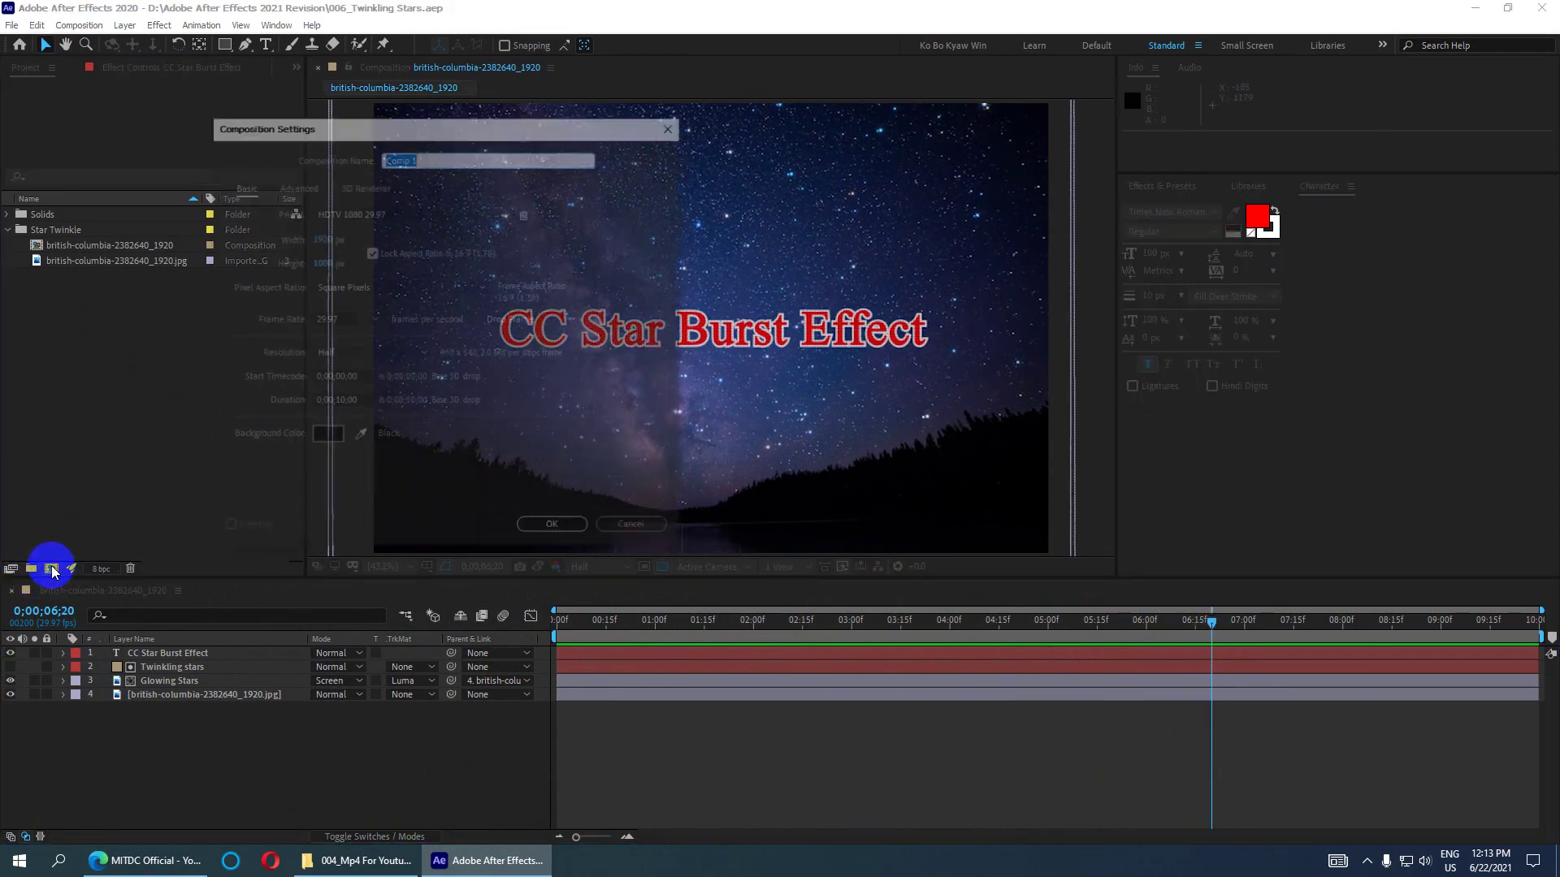
# - Create the 1920×1080 composition 'Starburst', zoom to 25% and turn off the transparency grid
pyautogui.moveTo(353, 121); pyautogui.dragTo(314, 115)
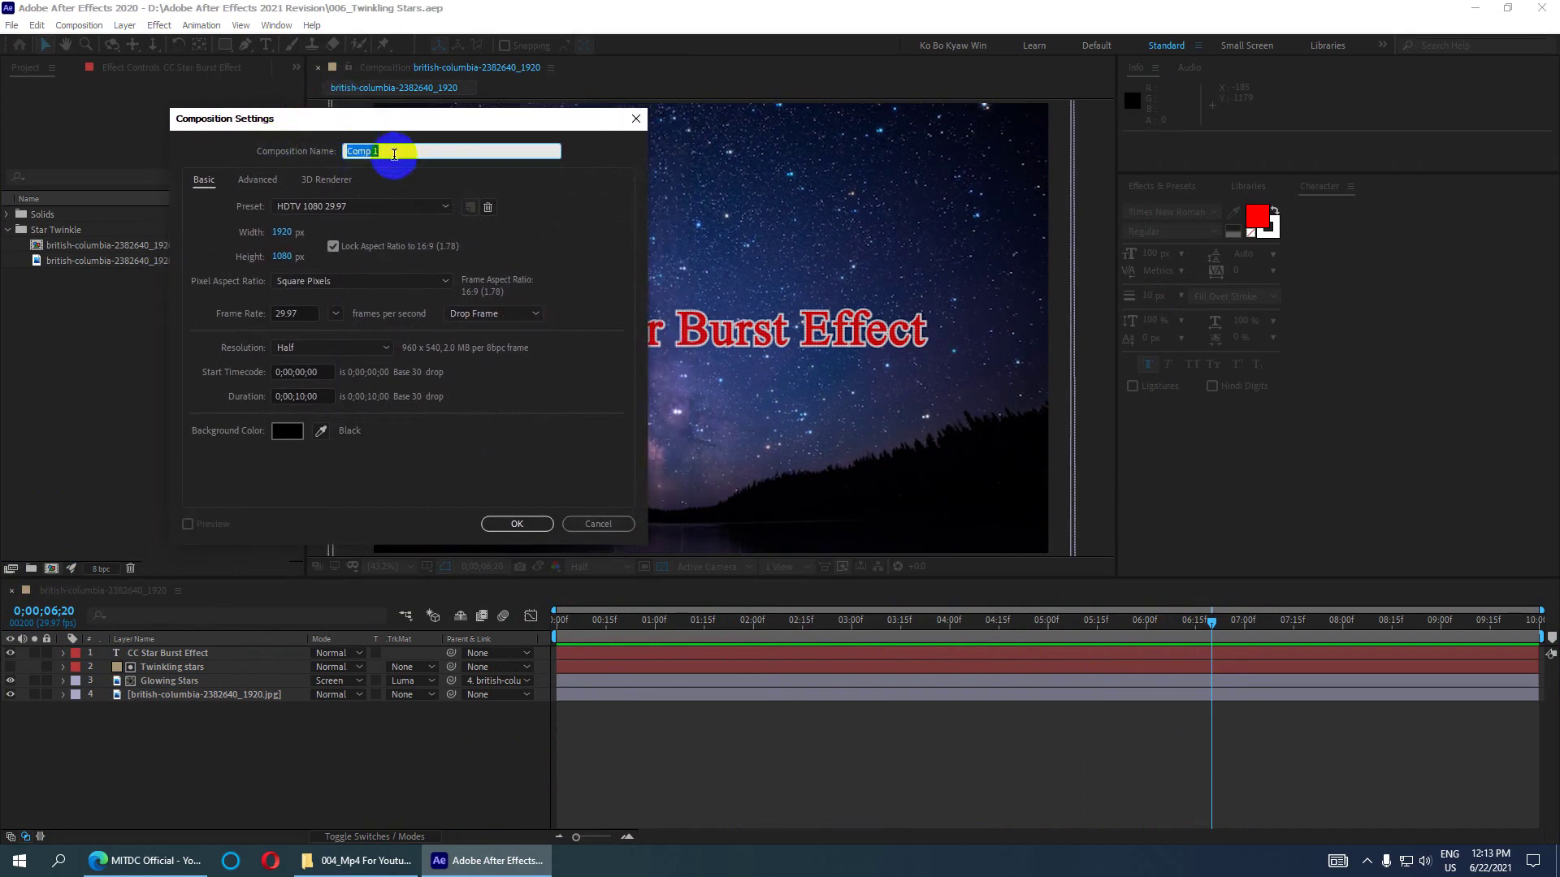
pyautogui.write('Star')
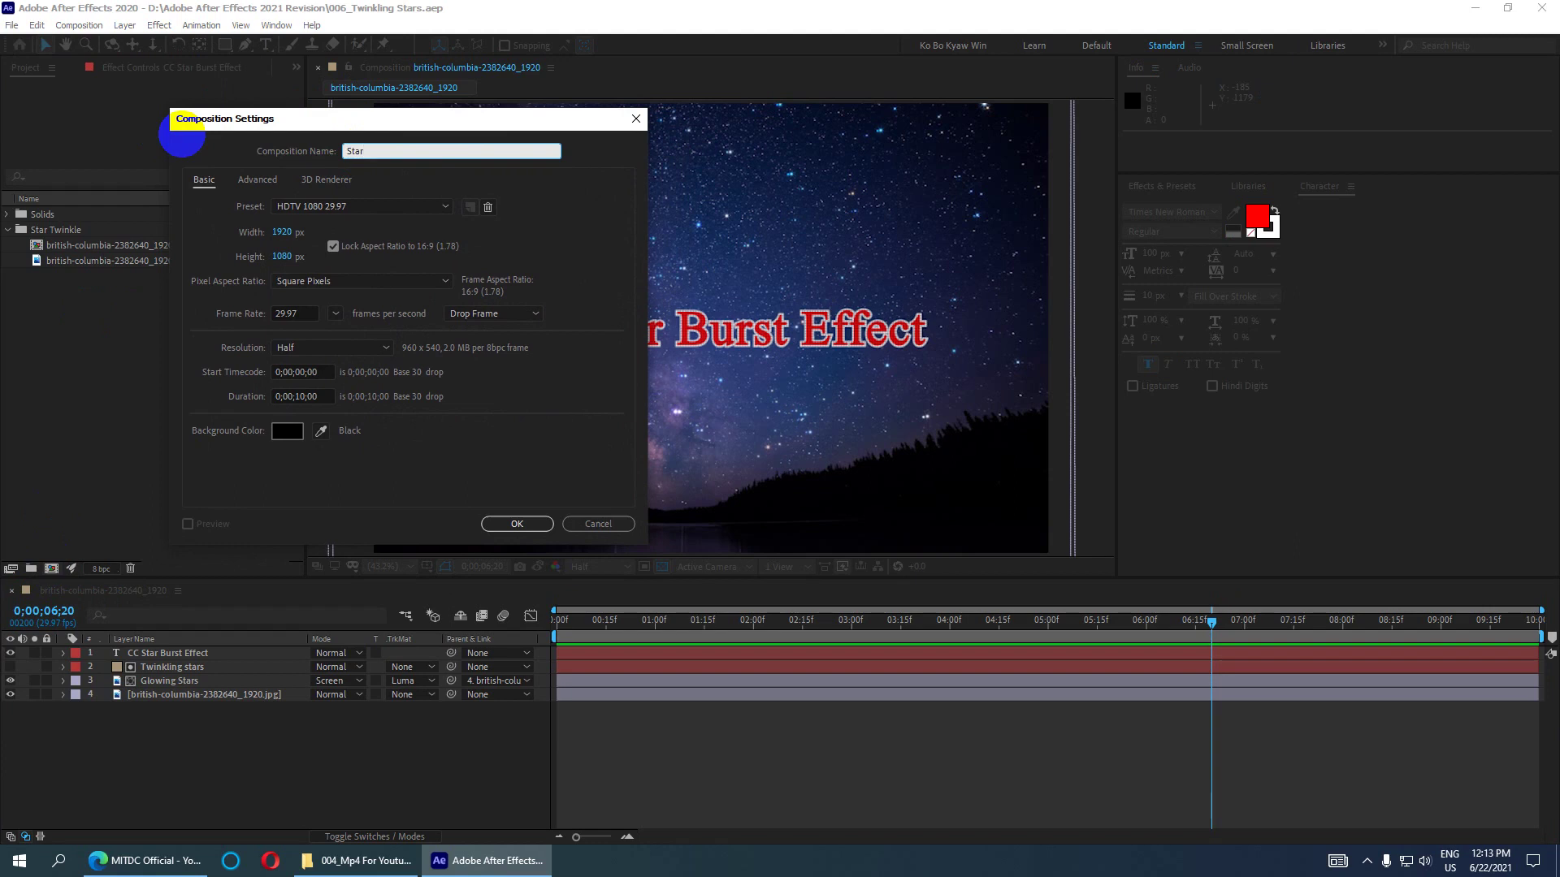
pyautogui.write('burst')
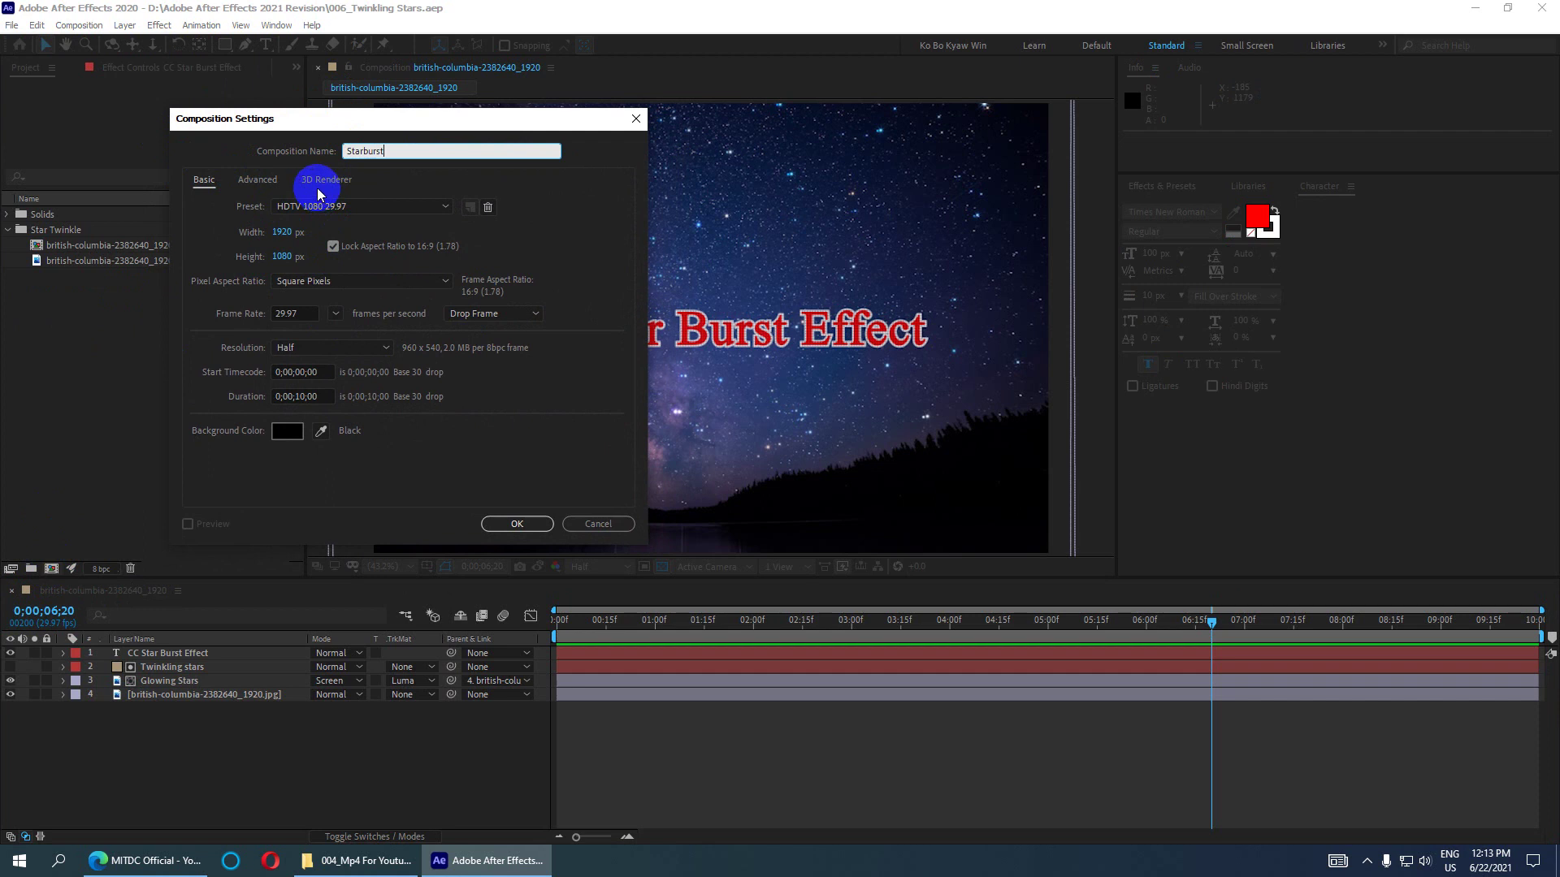
pyautogui.moveTo(396, 154); pyautogui.dragTo(260, 157)
pyautogui.doubleClick(403, 152)
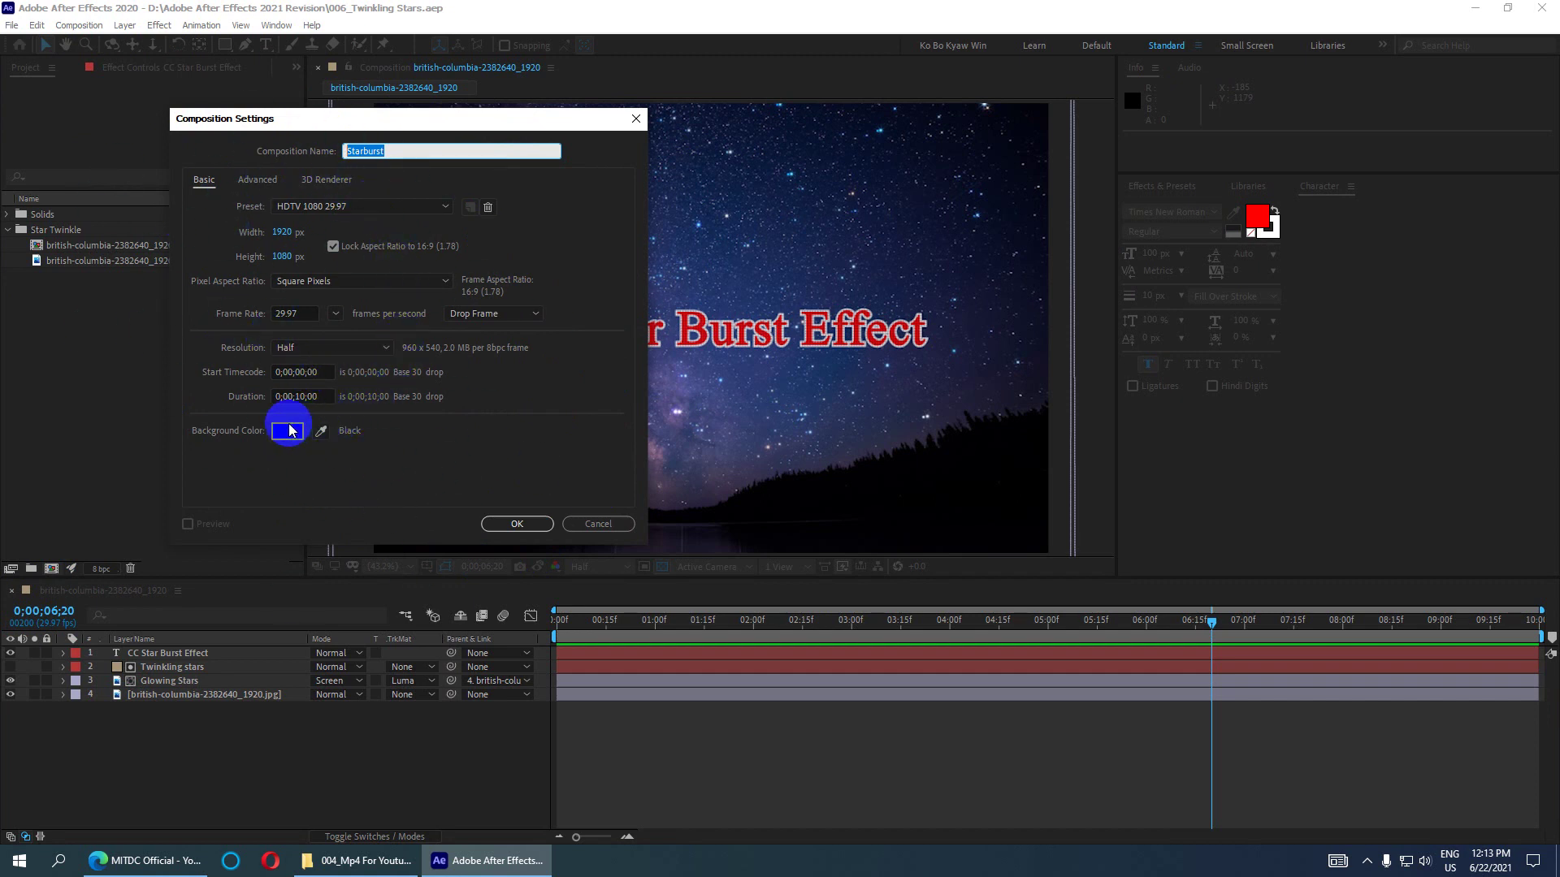
pyautogui.click(515, 525)
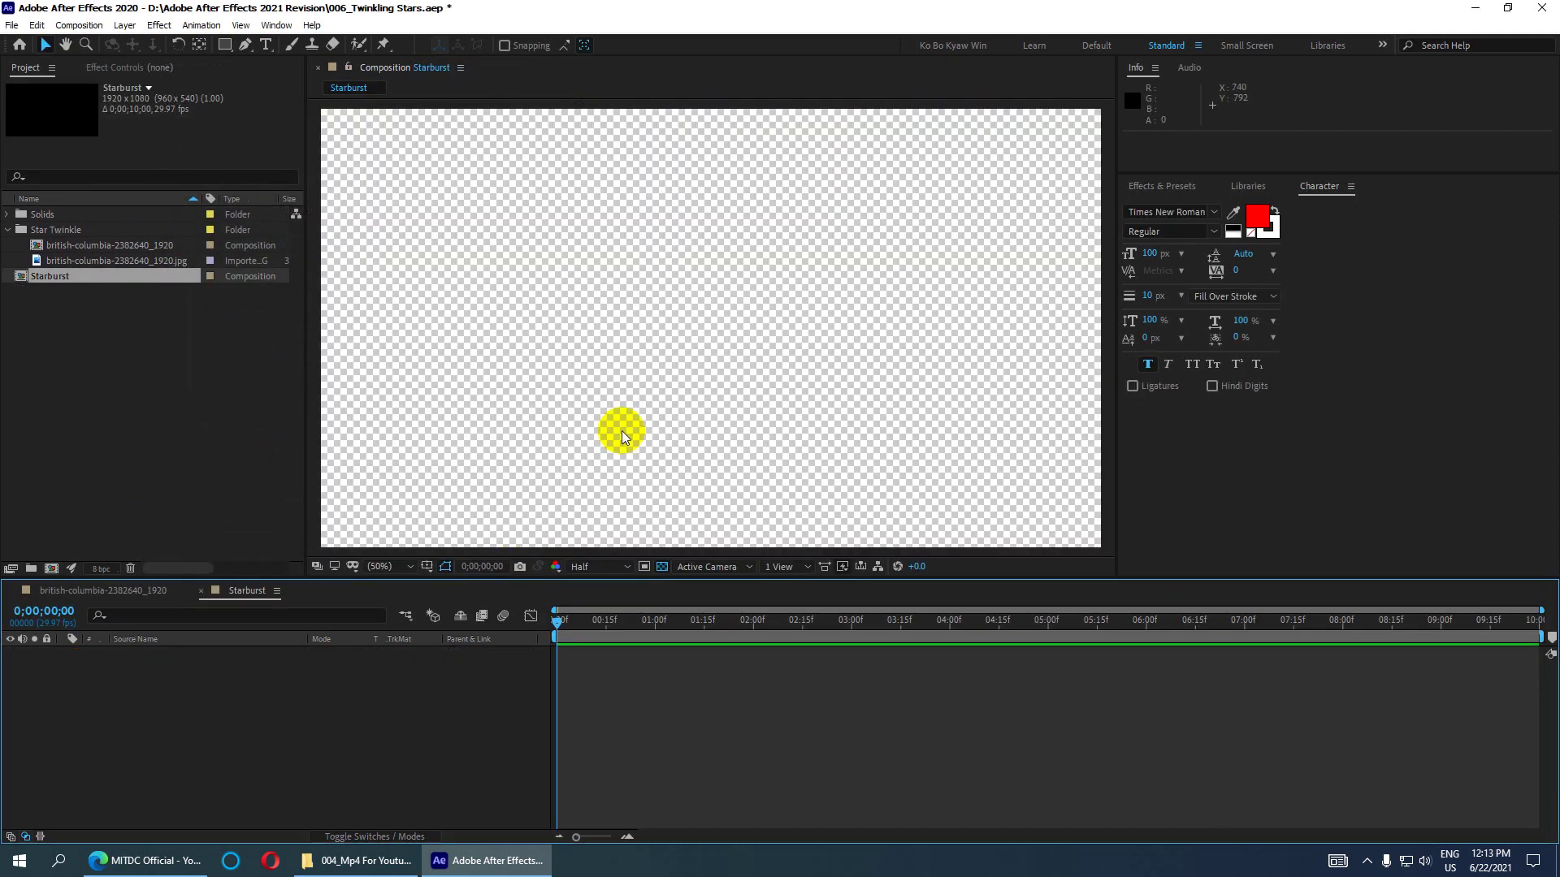
pyautogui.press(',')
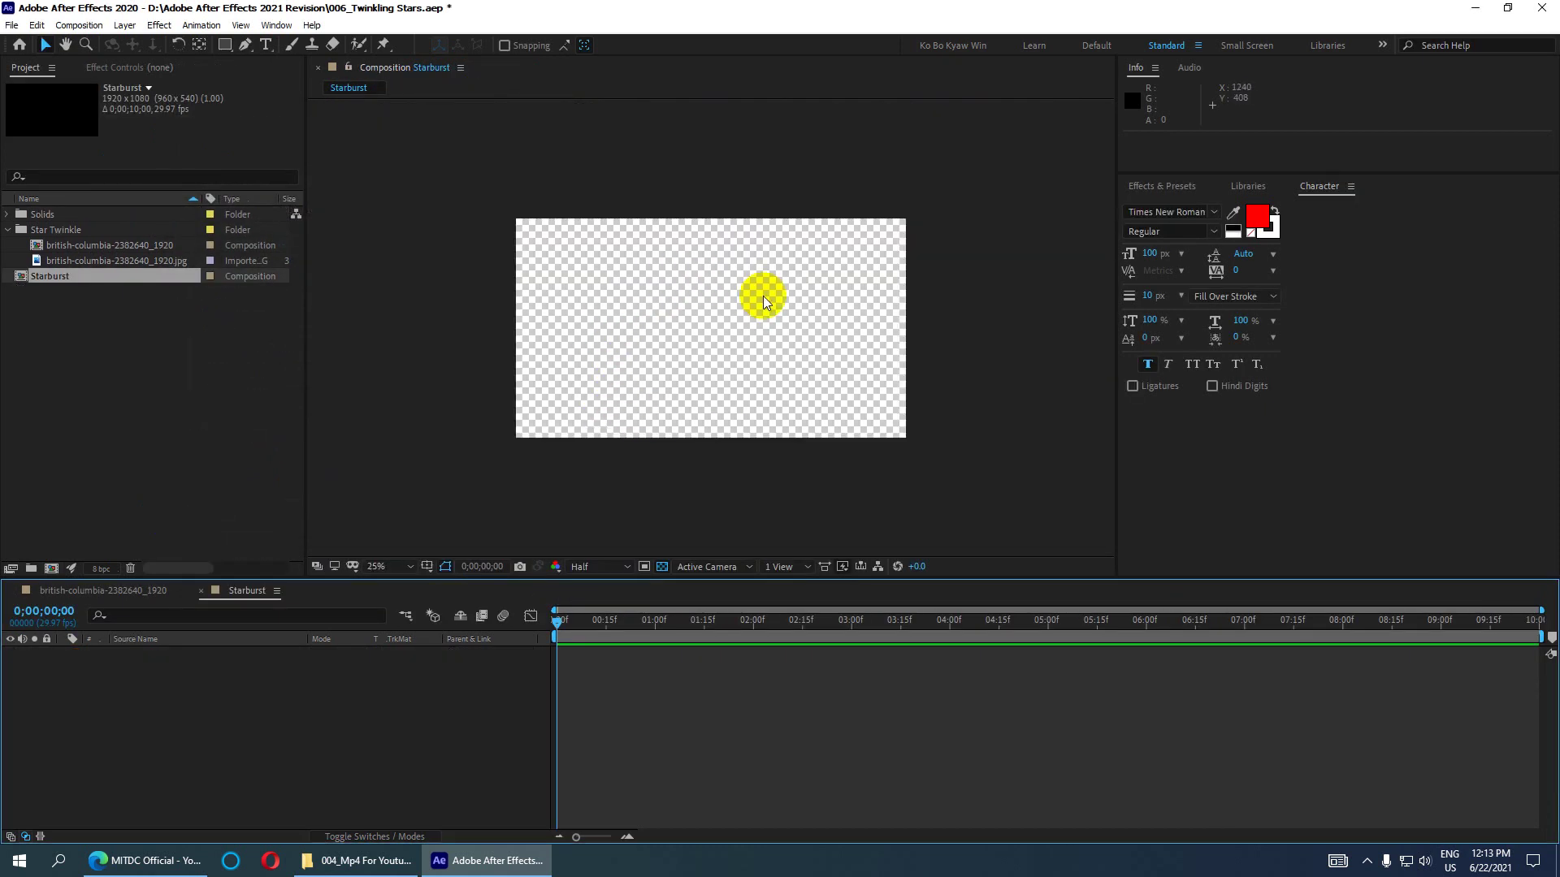
pyautogui.click(663, 569)
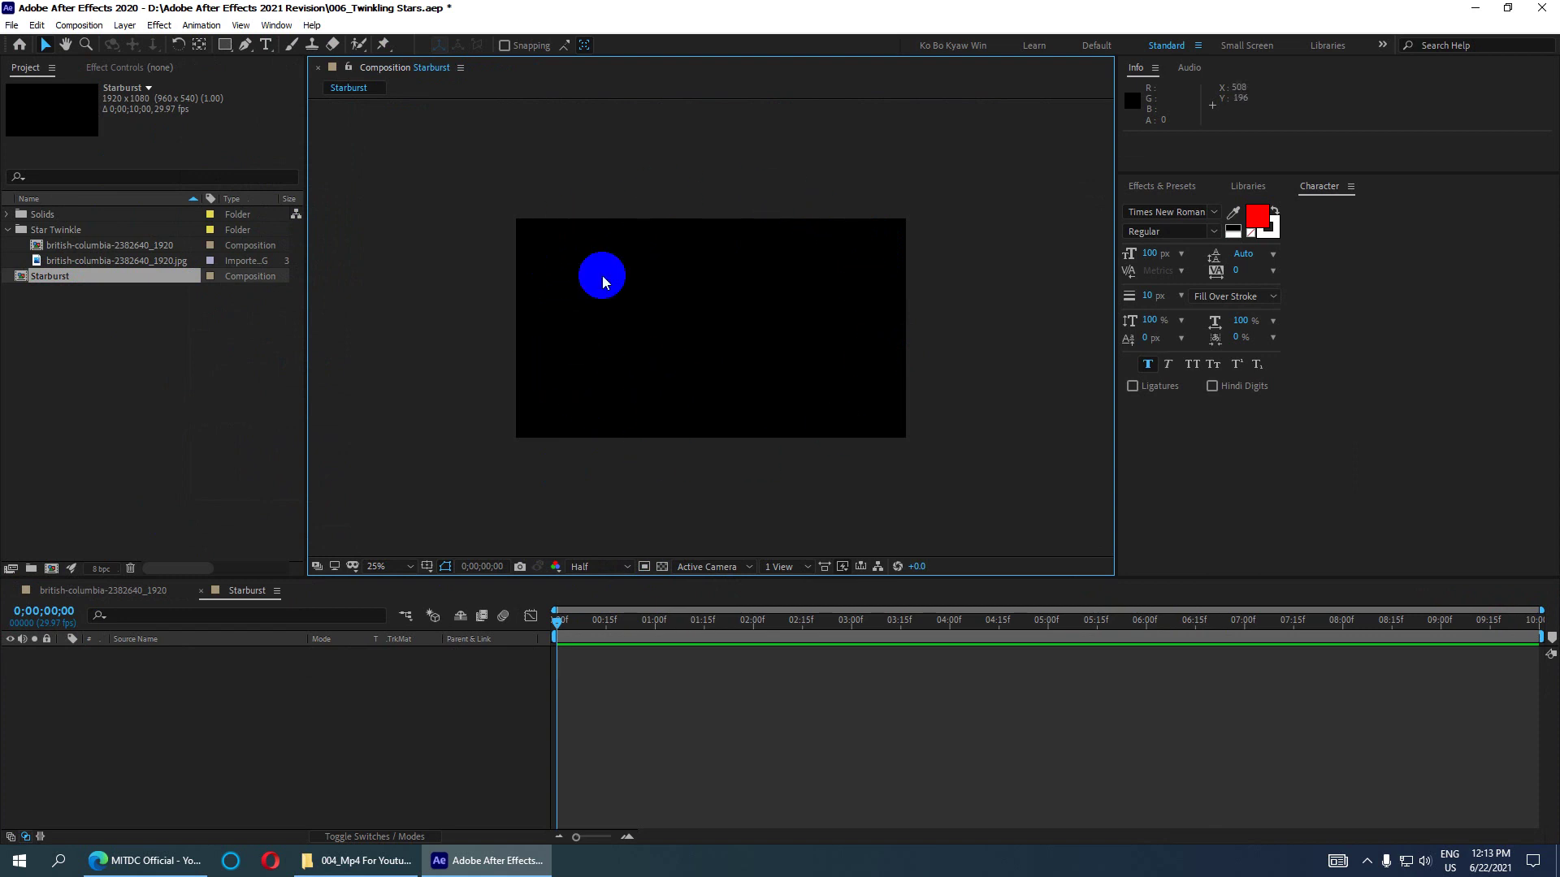
# - Change the Starburst background colour to orange in Composition Settings, then zoom to 50%
pyautogui.click(75, 27)
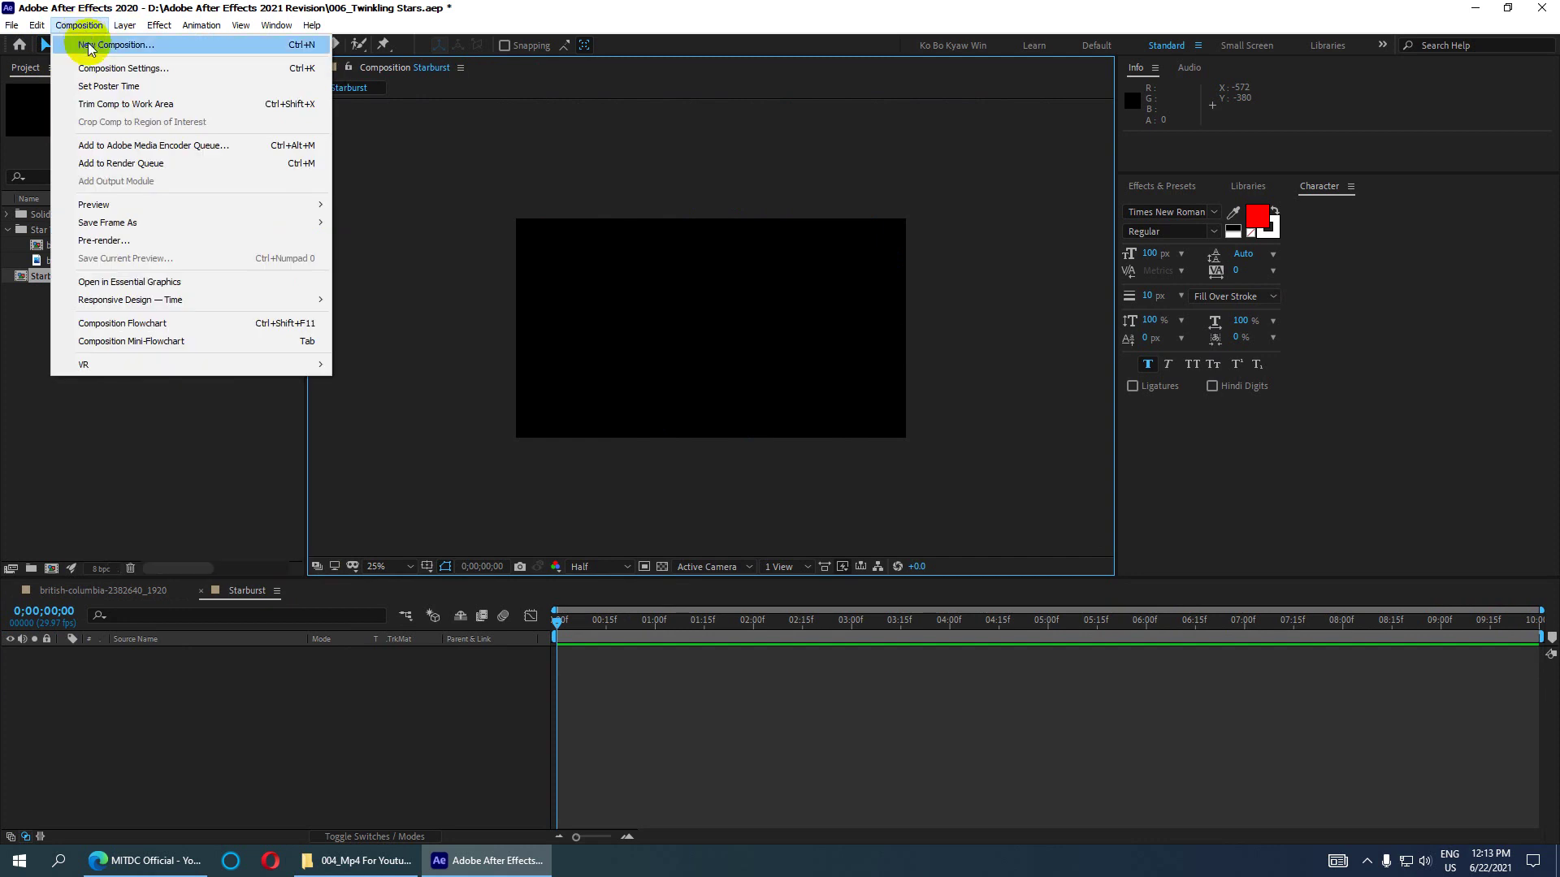
pyautogui.click(282, 73)
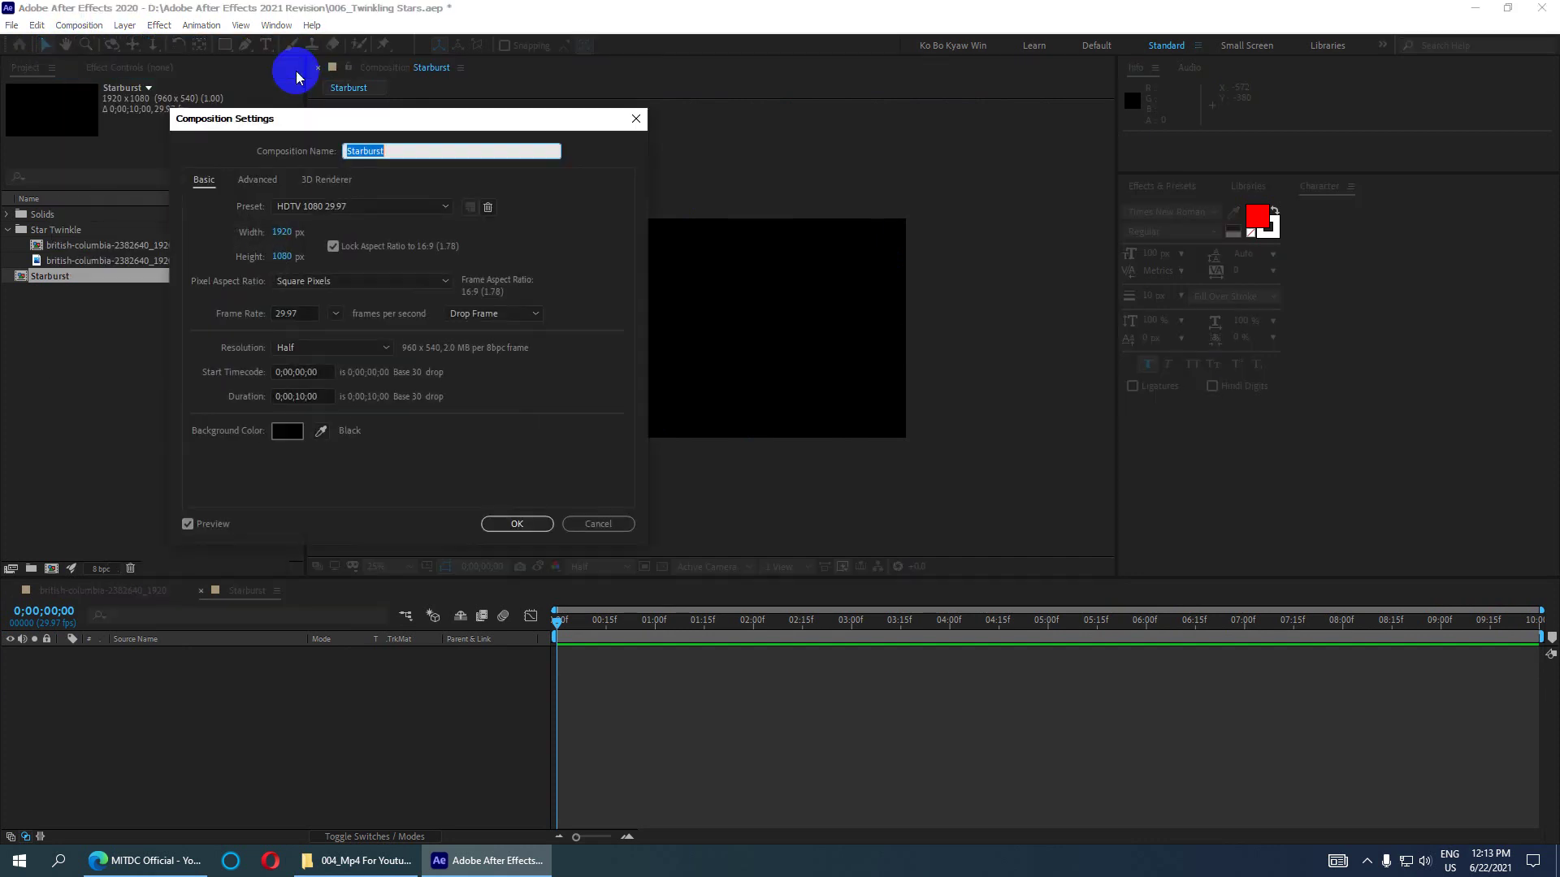
pyautogui.click(295, 430)
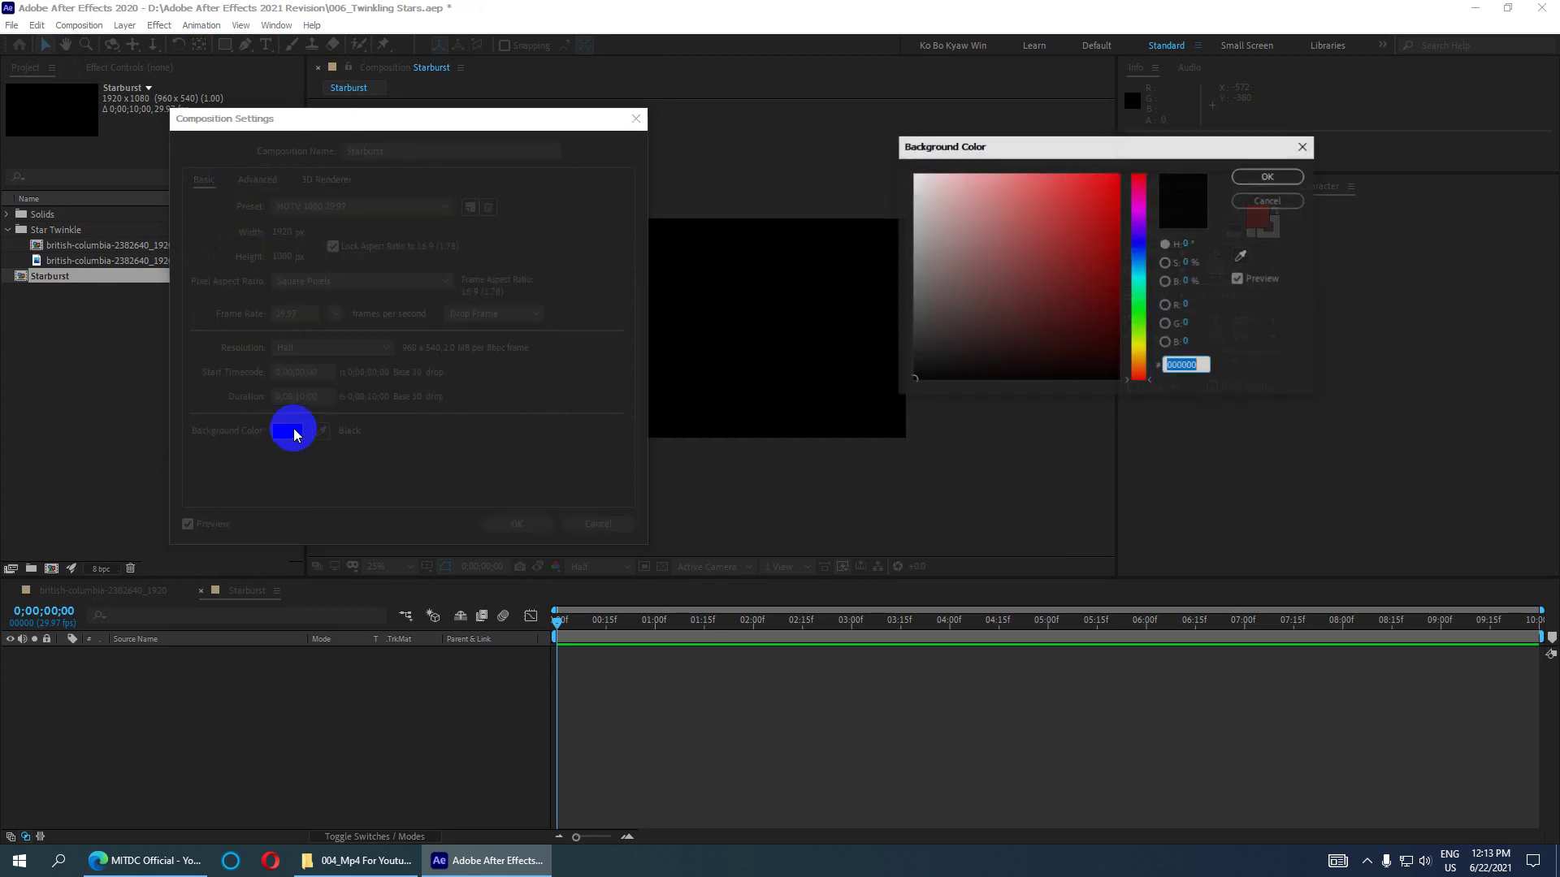
pyautogui.moveTo(1141, 348); pyautogui.dragTo(1140, 356)
pyautogui.click(1073, 208)
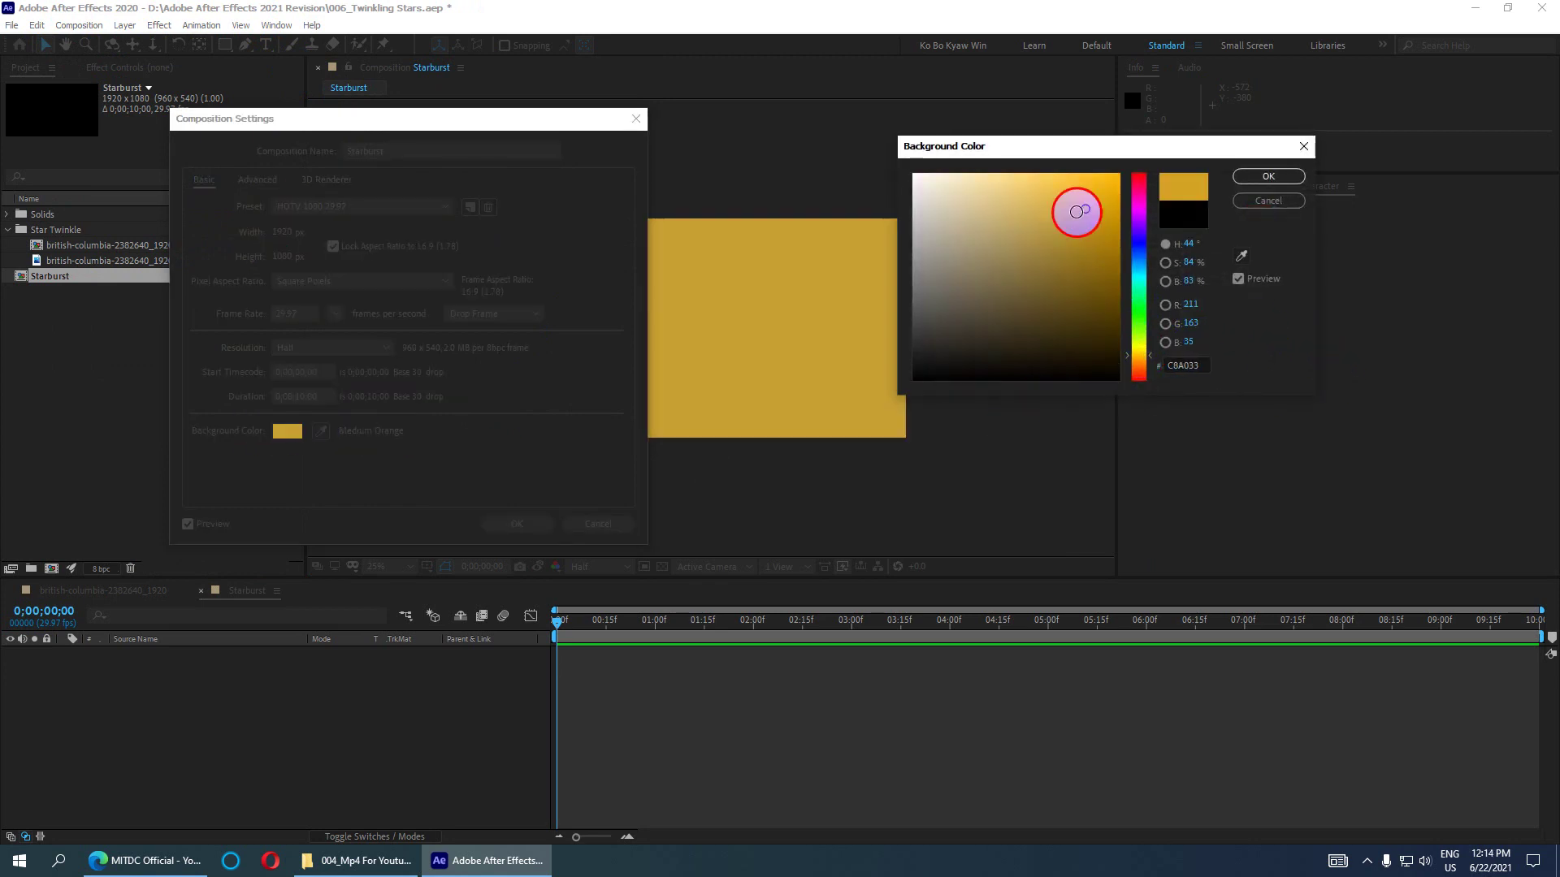
pyautogui.click(1268, 176)
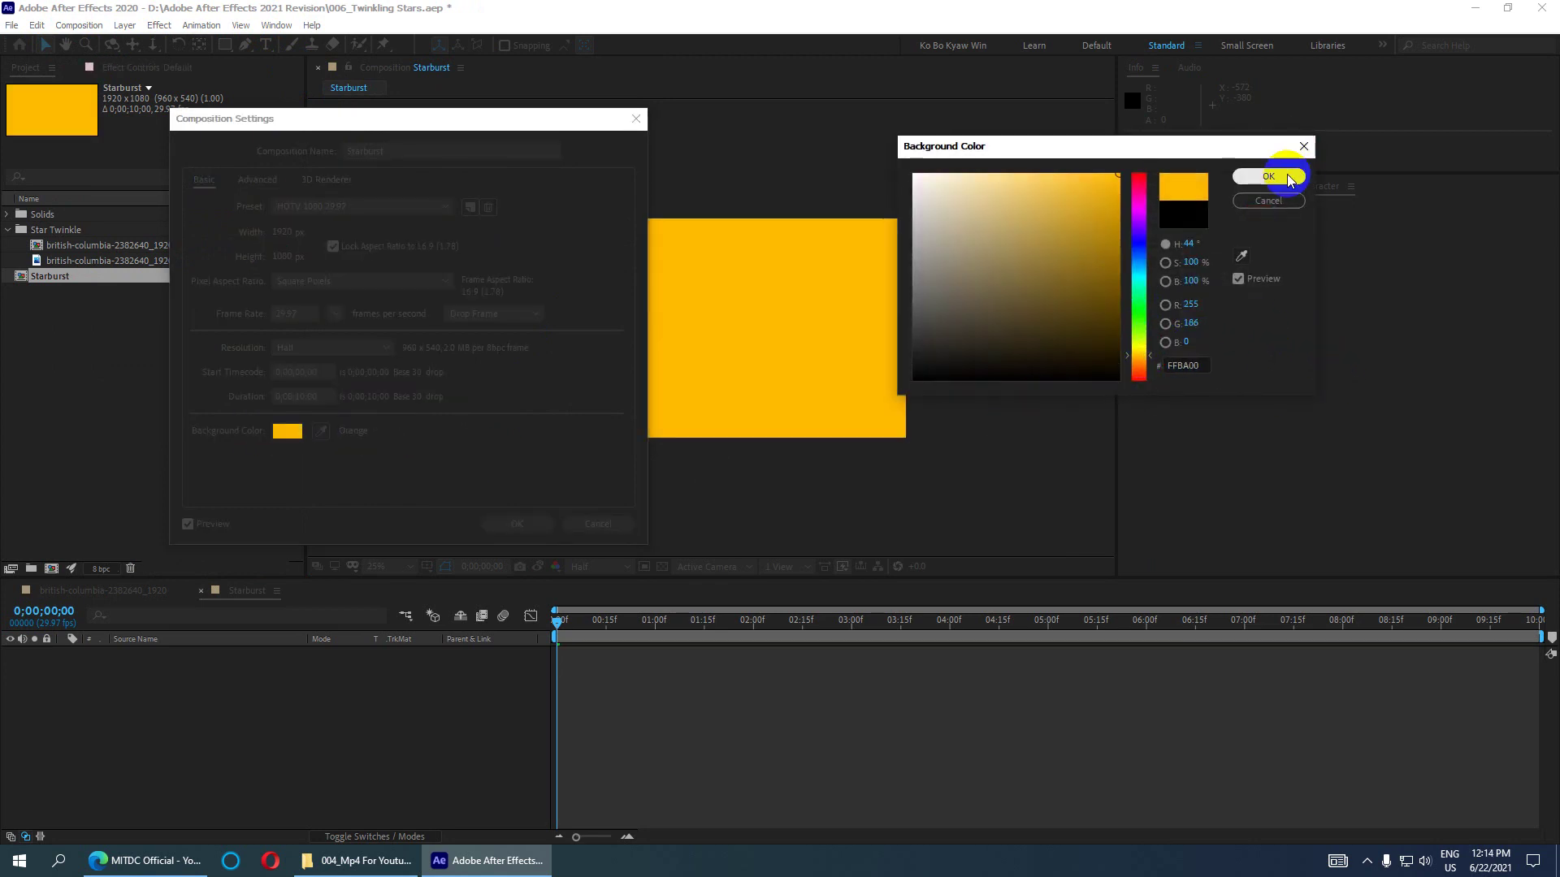
pyautogui.click(517, 523)
pyautogui.press('.')
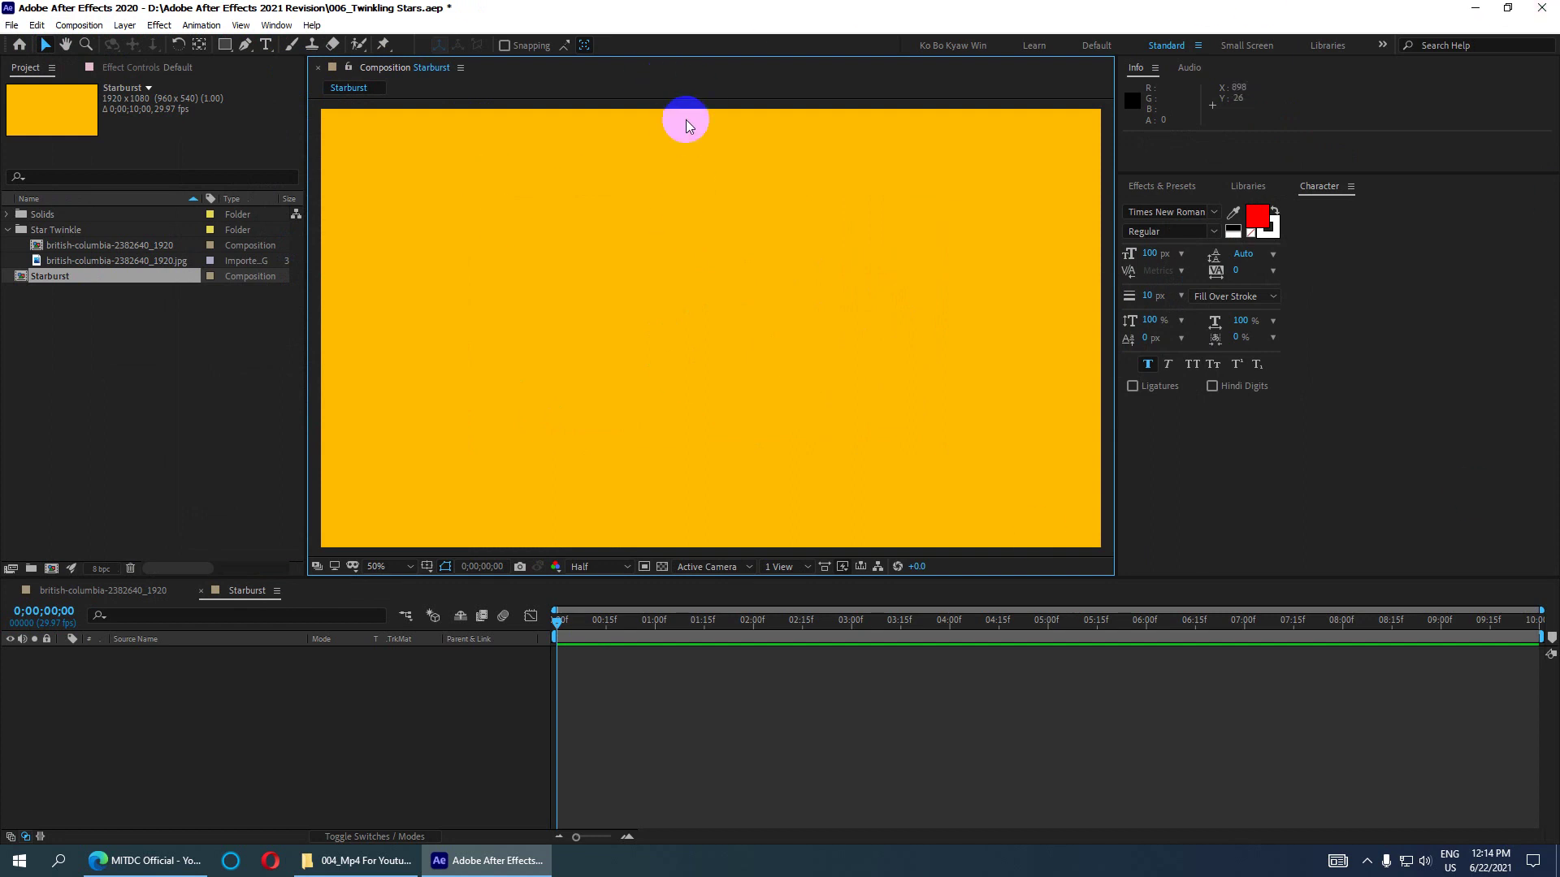
# - Draw a vertical line near the comp centre with the Pen tool and give it a 15 px stroke
pyautogui.moveTo(245, 45); pyautogui.dragTo(346, 44)
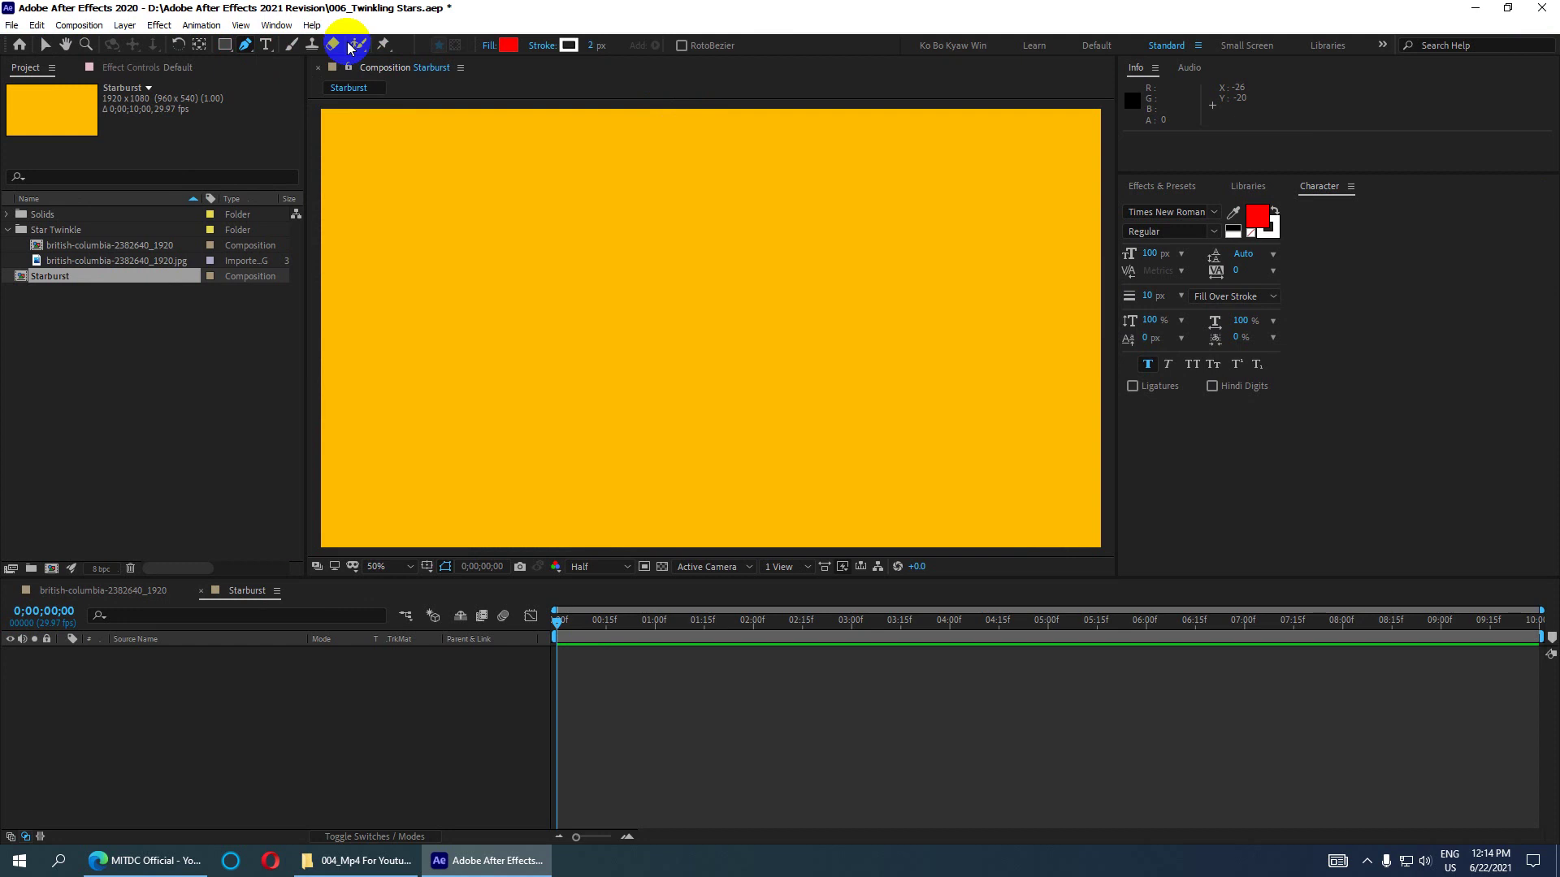
pyautogui.click(683, 318)
pyautogui.click(684, 246)
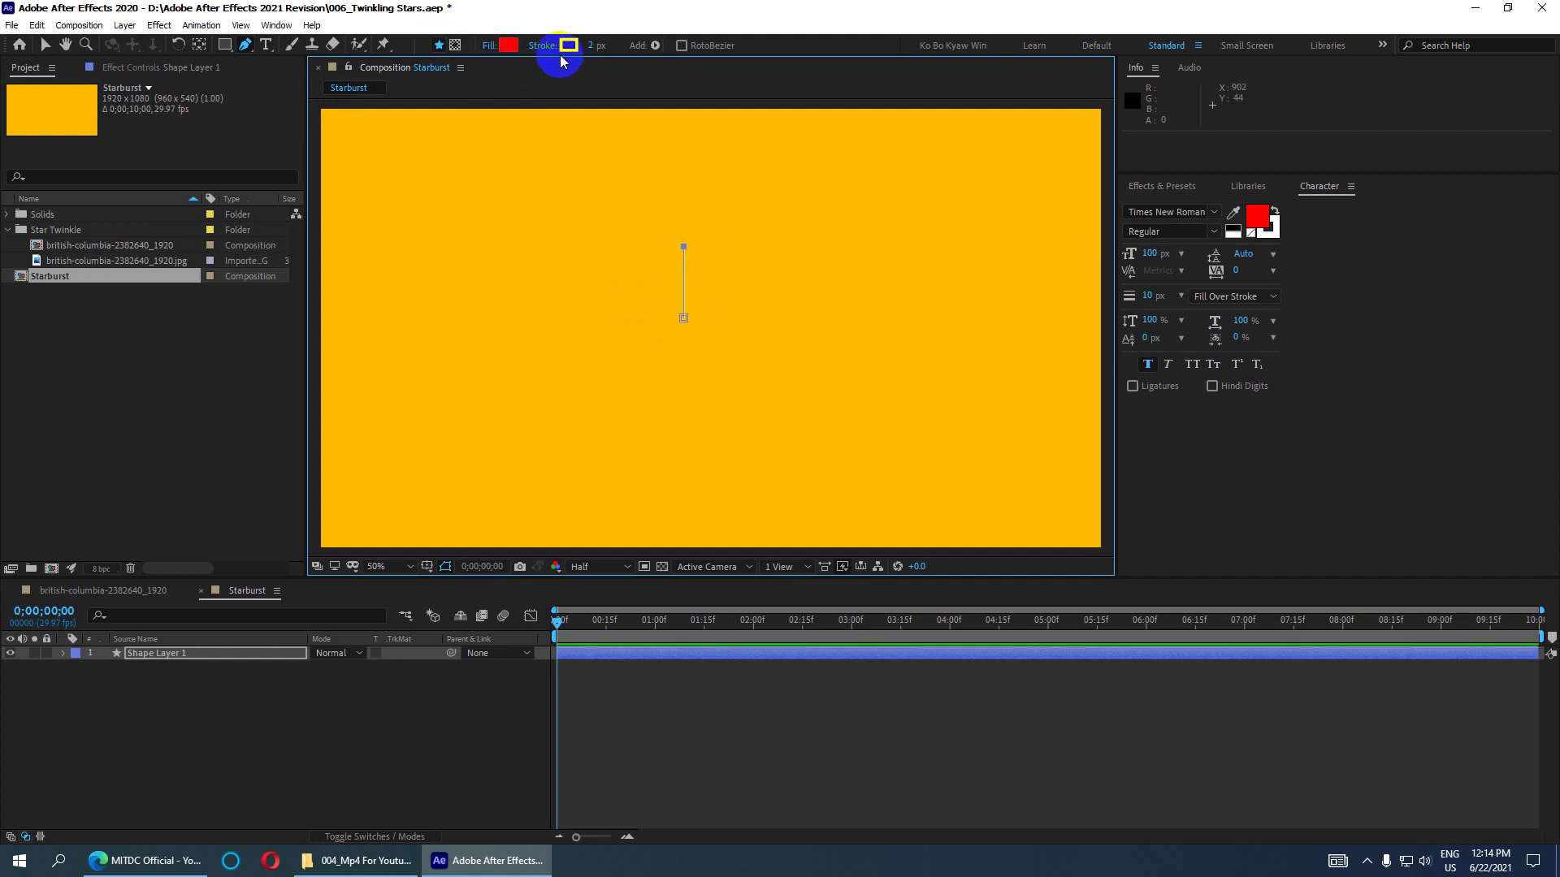
pyautogui.click(509, 50)
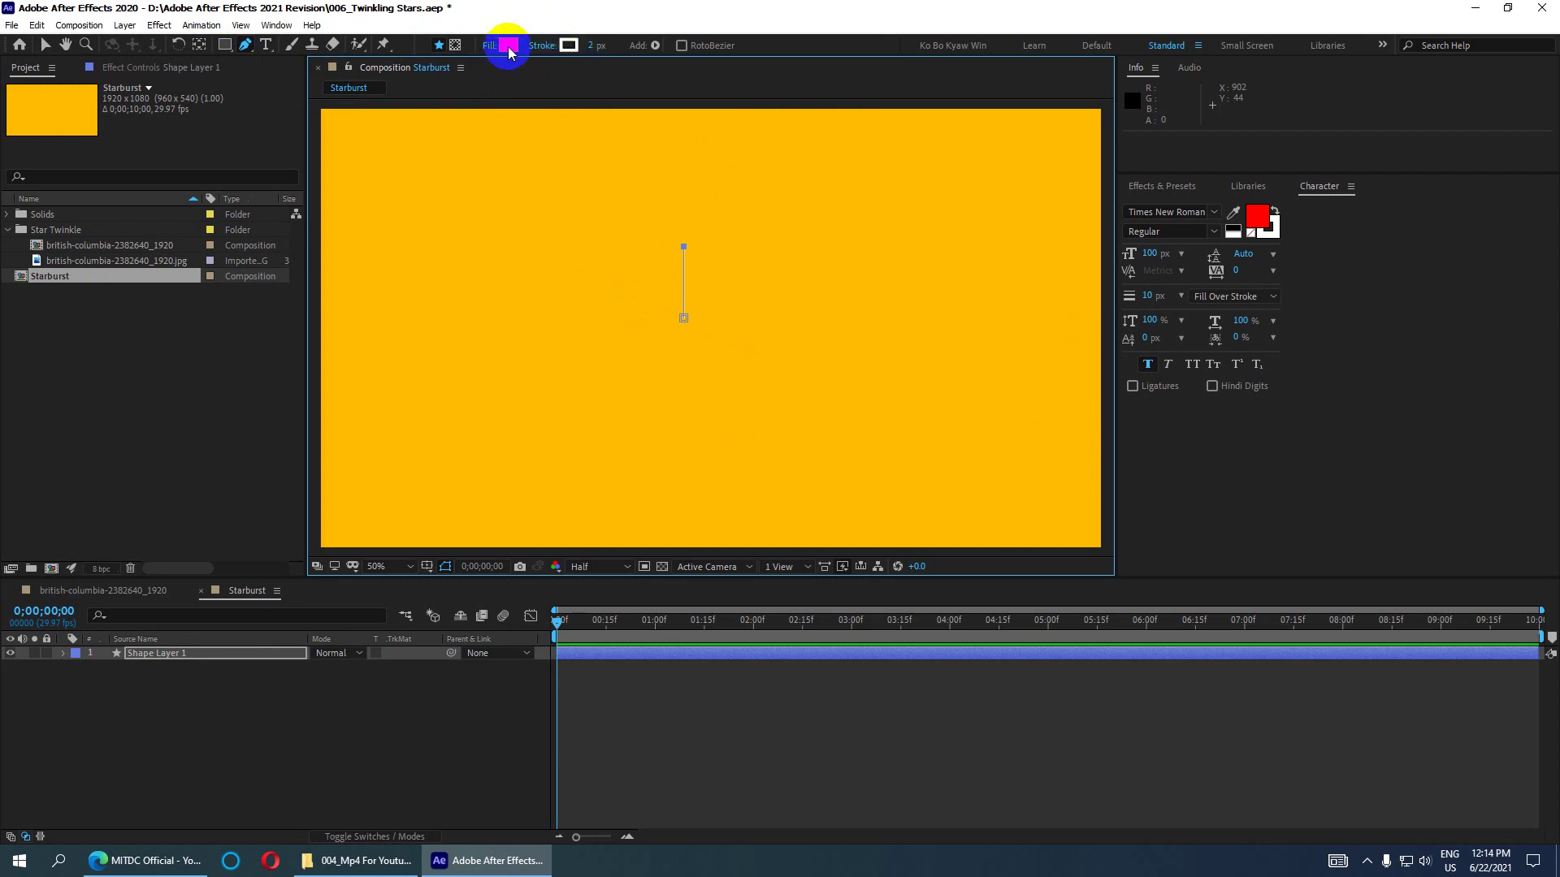
pyautogui.click(592, 45)
pyautogui.write('20')
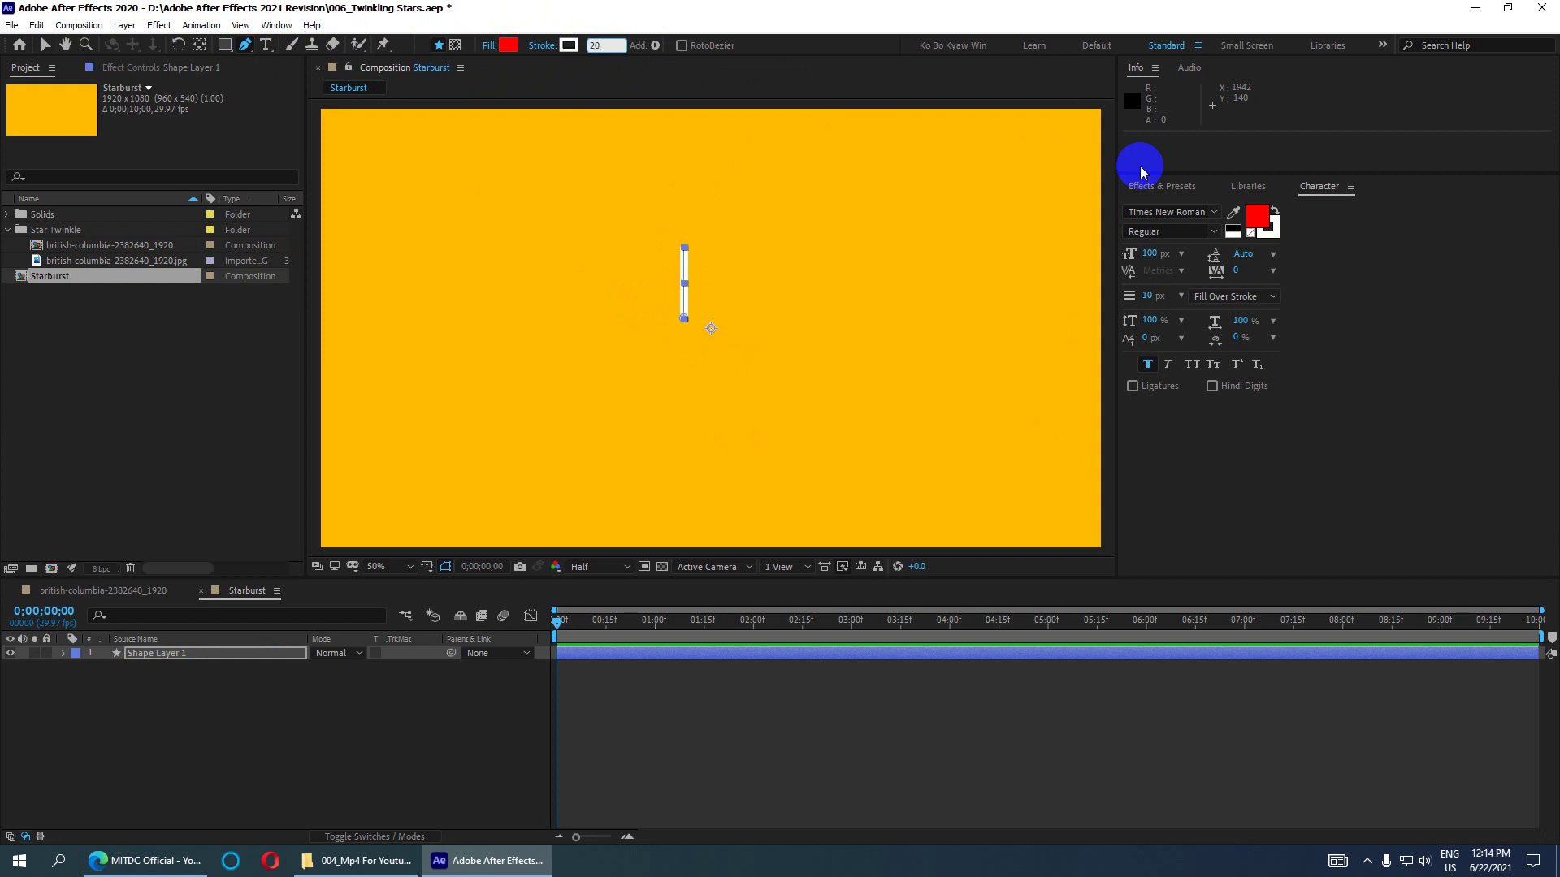
pyautogui.click(594, 46)
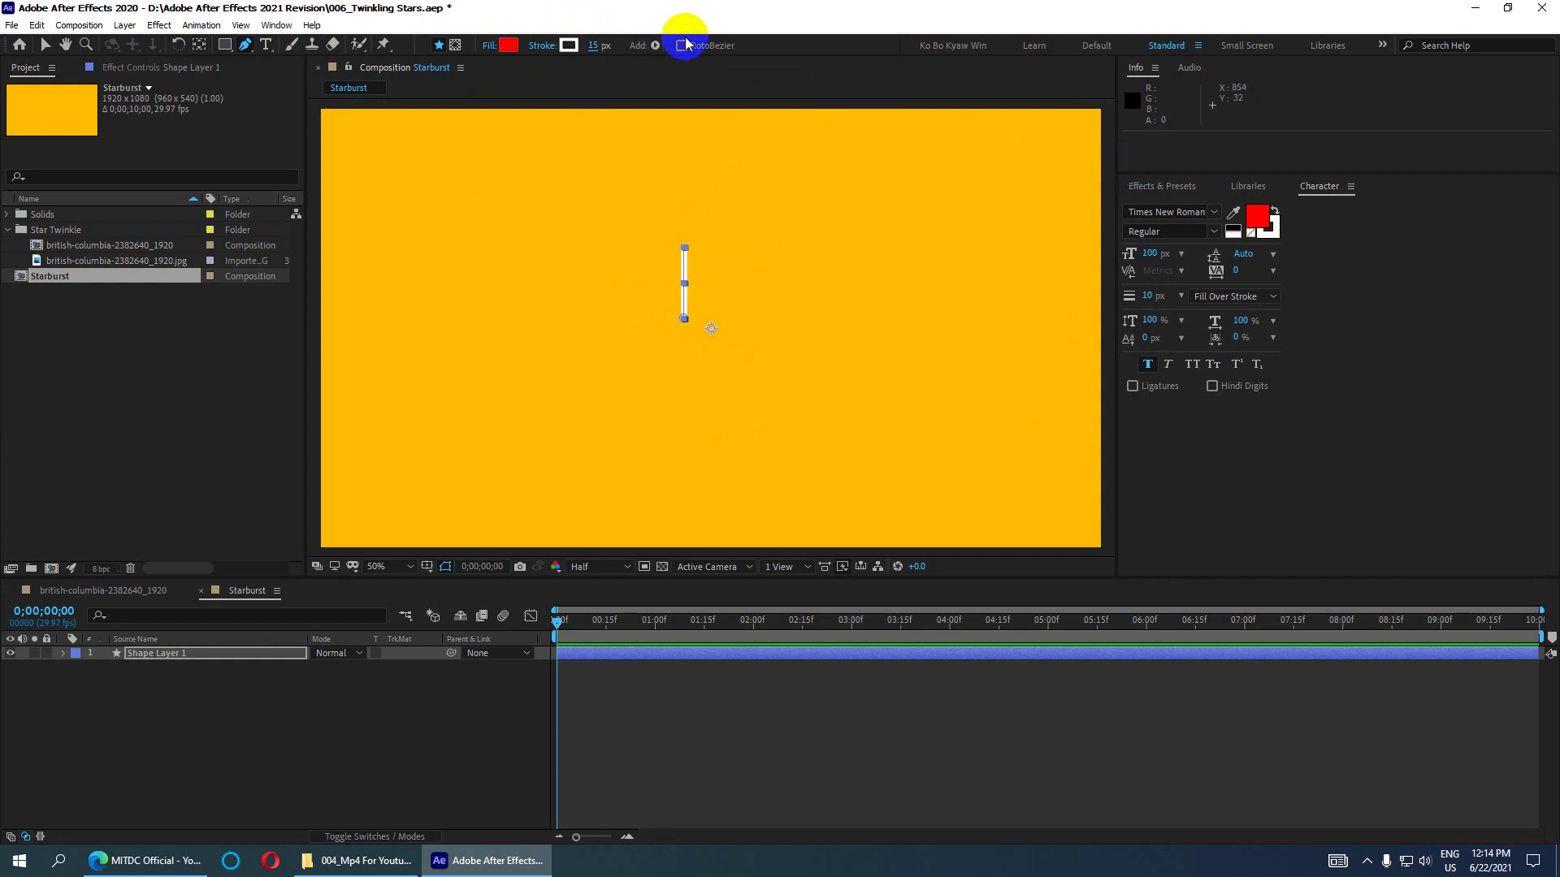
# - Reselect the line, move its anchor point toward the bottom, and save the project
pyautogui.click(46, 45)
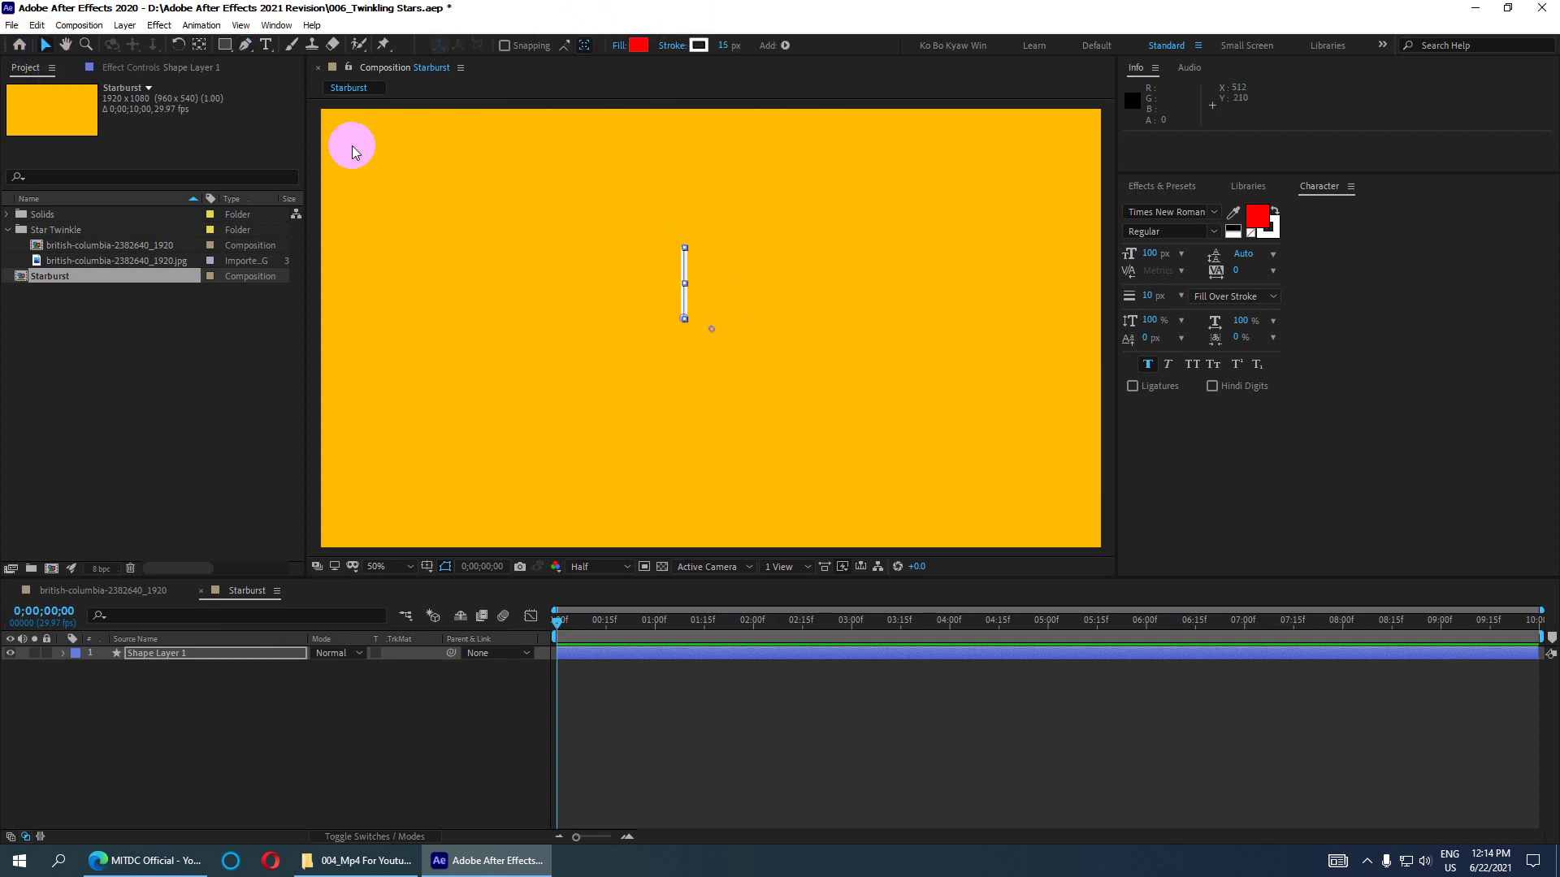
pyautogui.click(638, 460)
pyautogui.click(682, 298)
pyautogui.click(199, 44)
pyautogui.moveTo(724, 353)
pyautogui.mouseDown()
pyautogui.moveTo(711, 329)
pyautogui.moveTo(682, 329)
pyautogui.moveTo(684, 284)
pyautogui.moveTo(684, 332)
pyautogui.mouseUp()
pyautogui.hotkey('ctrl', 's')
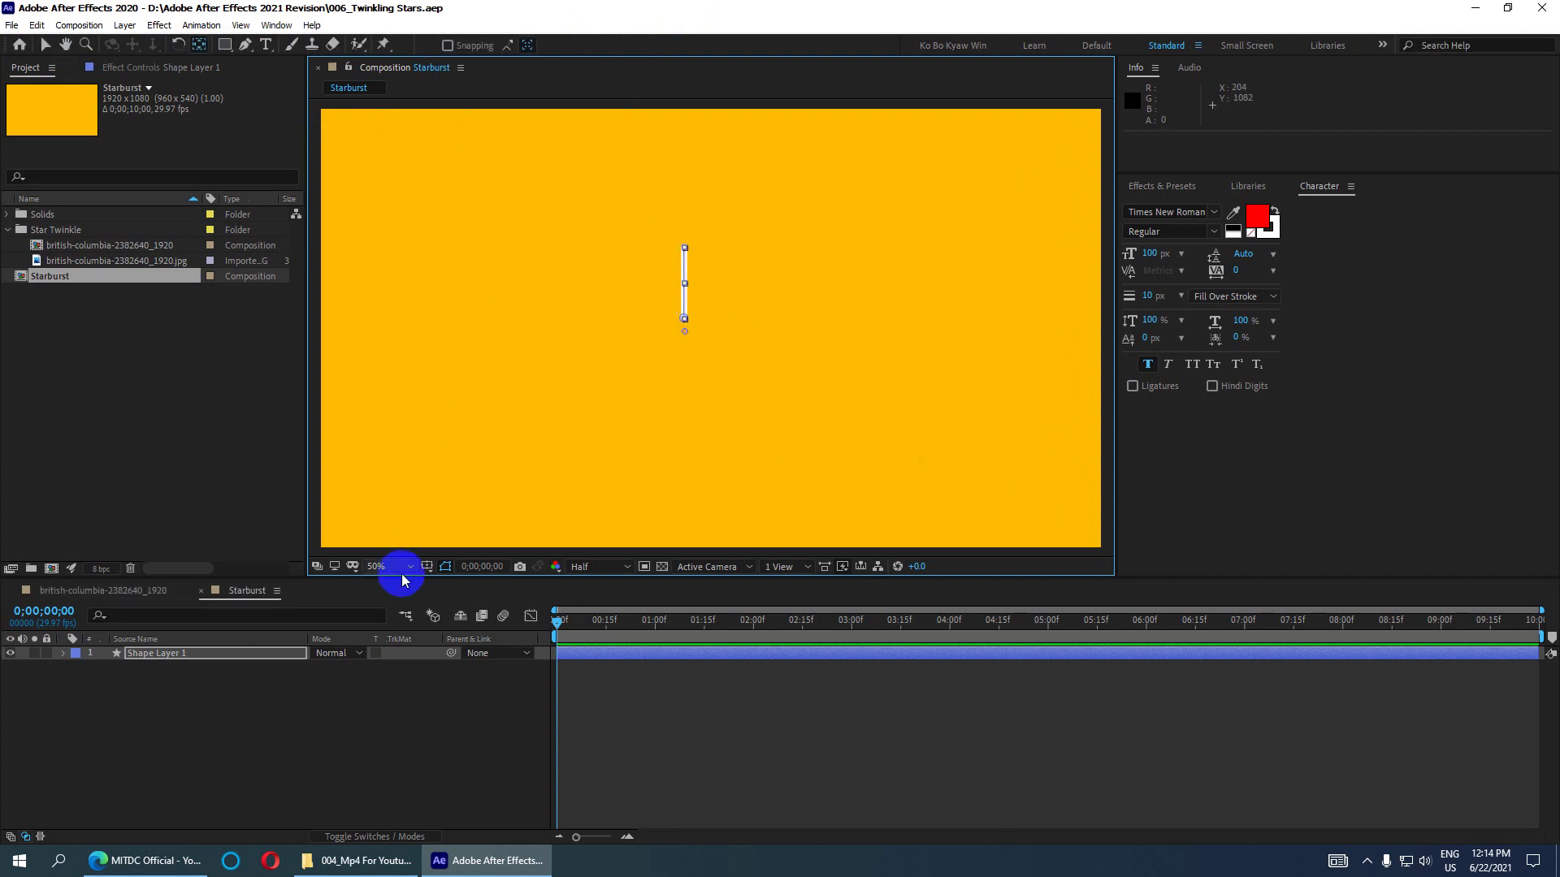
# - Drag Shape Layer 1's anchor point onto the bar's bottom end and bring up the Add menu
pyautogui.click(182, 653)
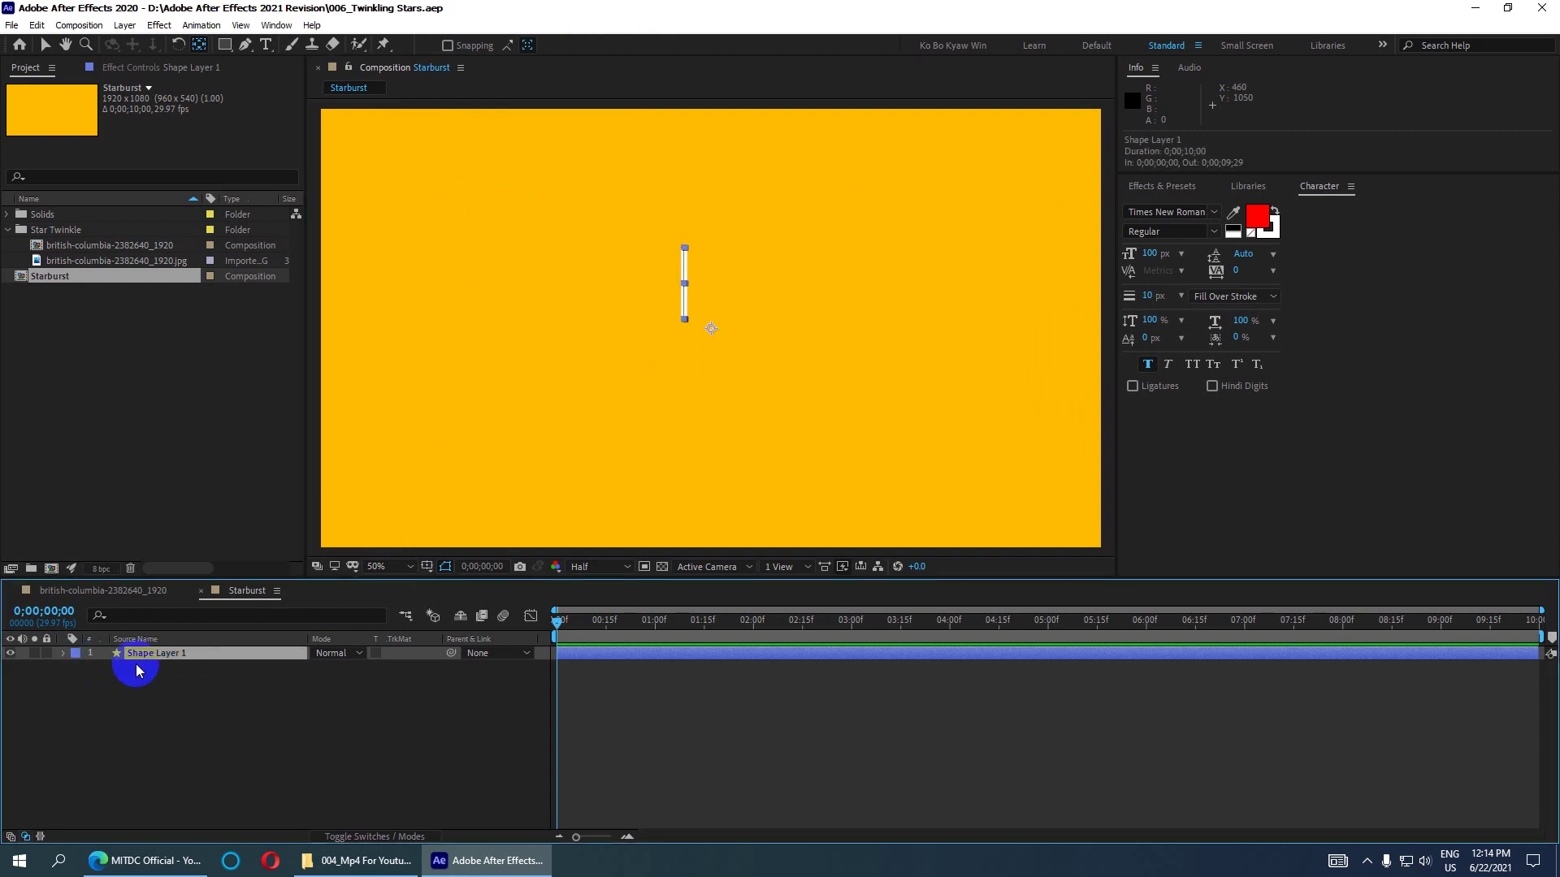
pyautogui.click(65, 655)
pyautogui.moveTo(707, 333); pyautogui.dragTo(687, 341)
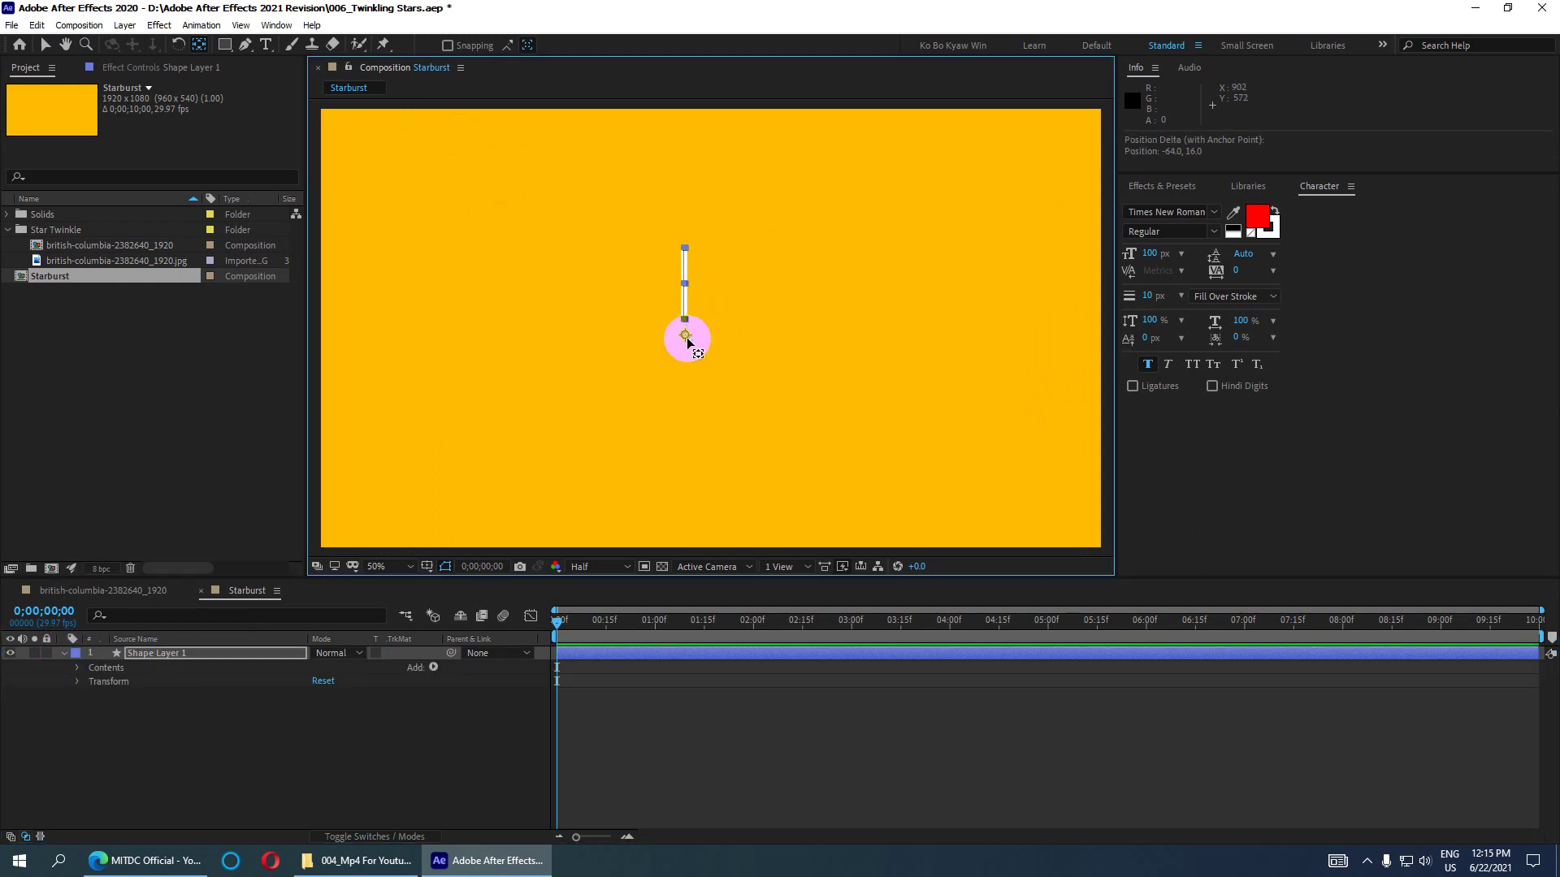
pyautogui.click(45, 45)
pyautogui.click(138, 667)
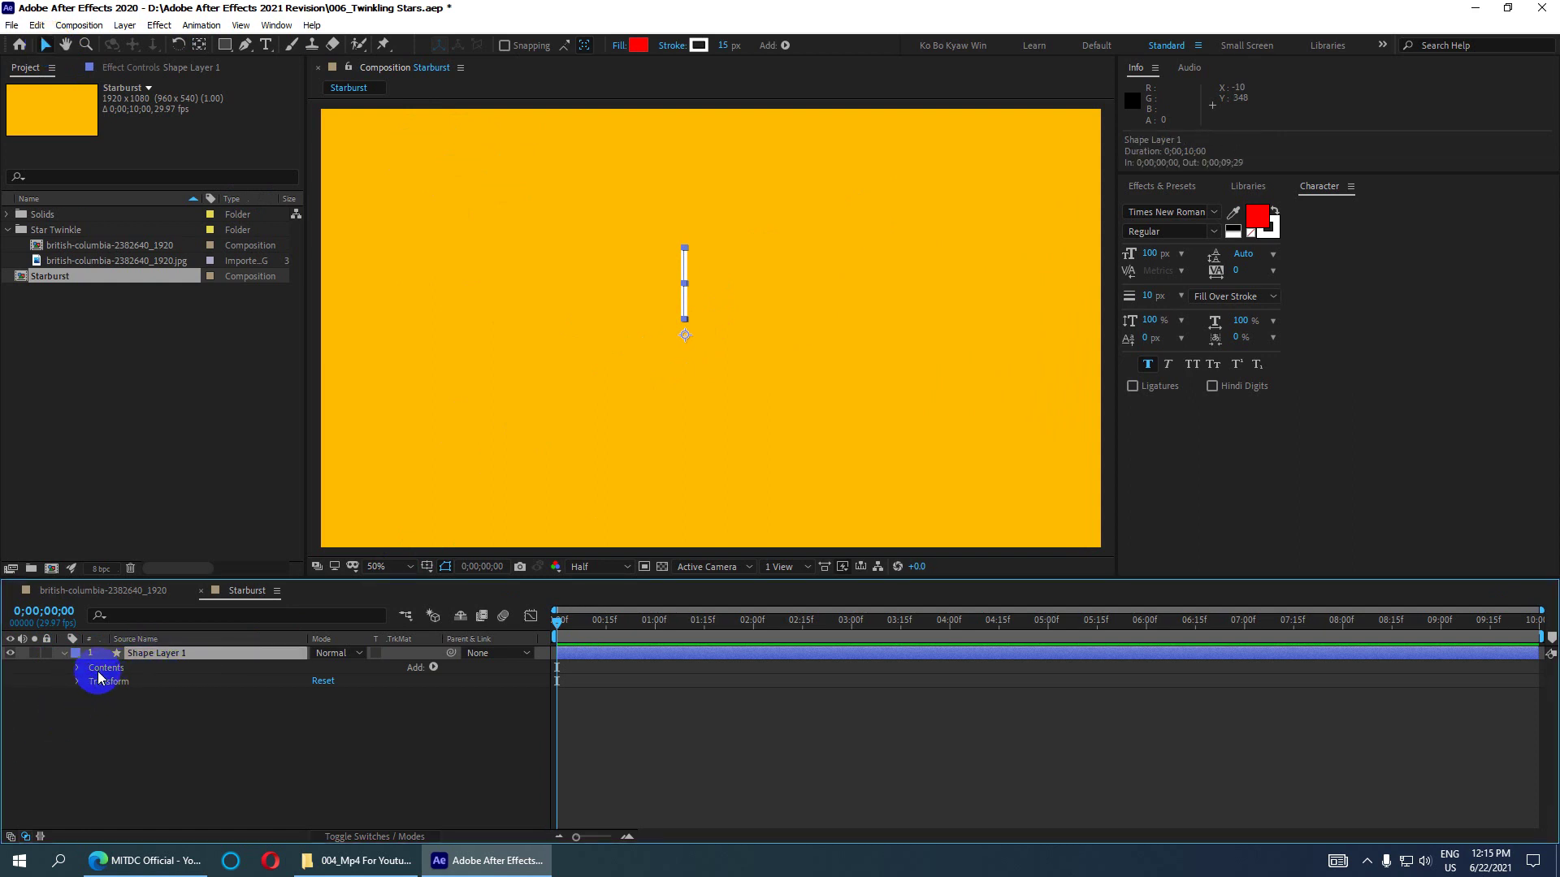
pyautogui.click(434, 668)
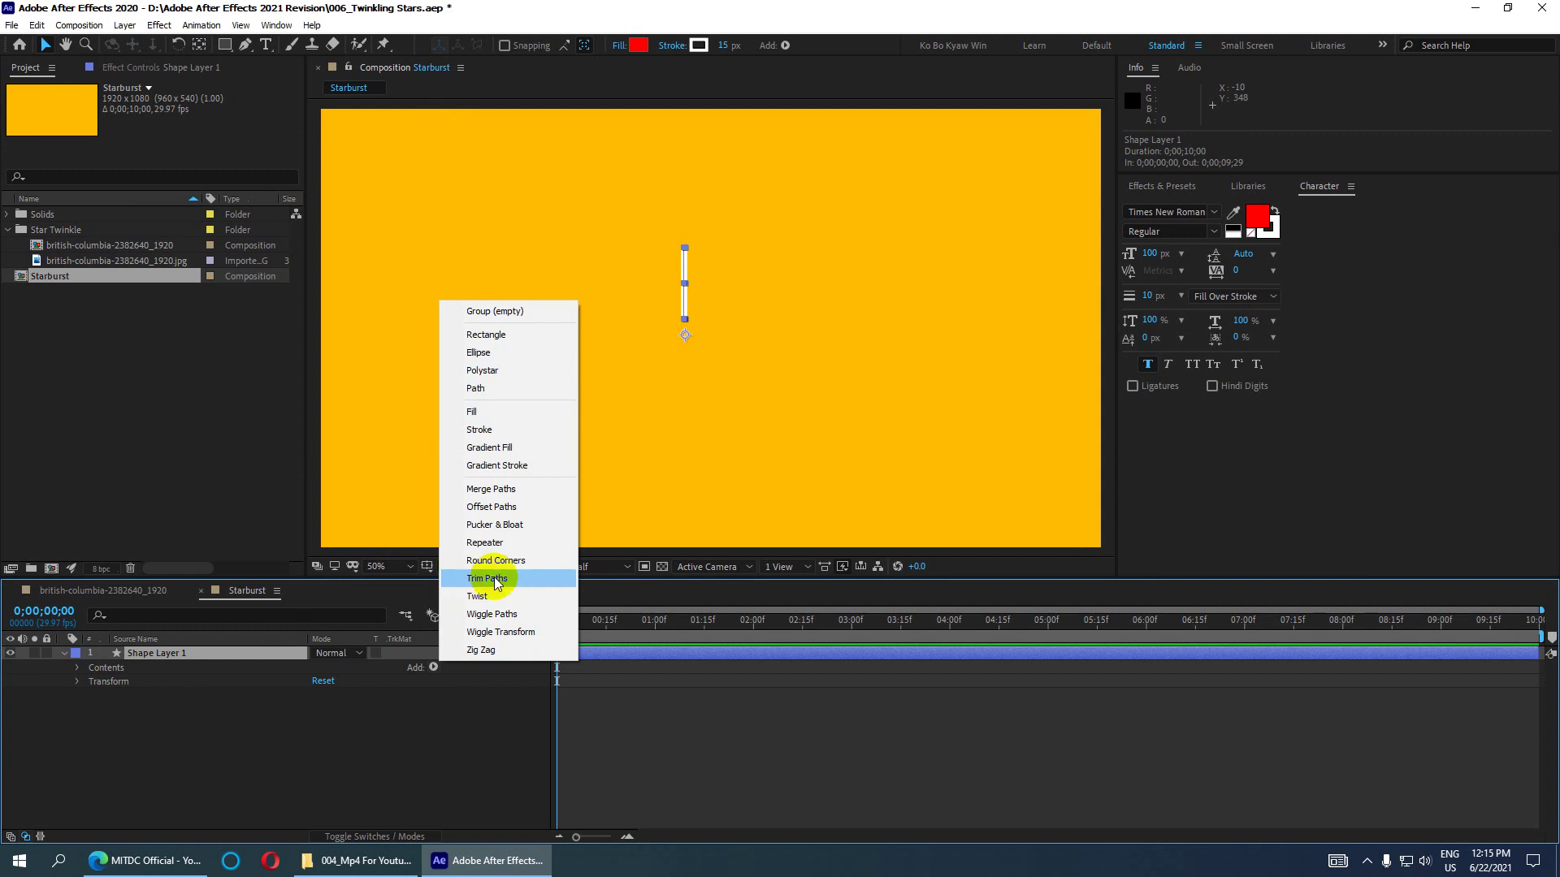
# - Add Trim Paths to the line and set an End keyframe at one second
pyautogui.click(497, 582)
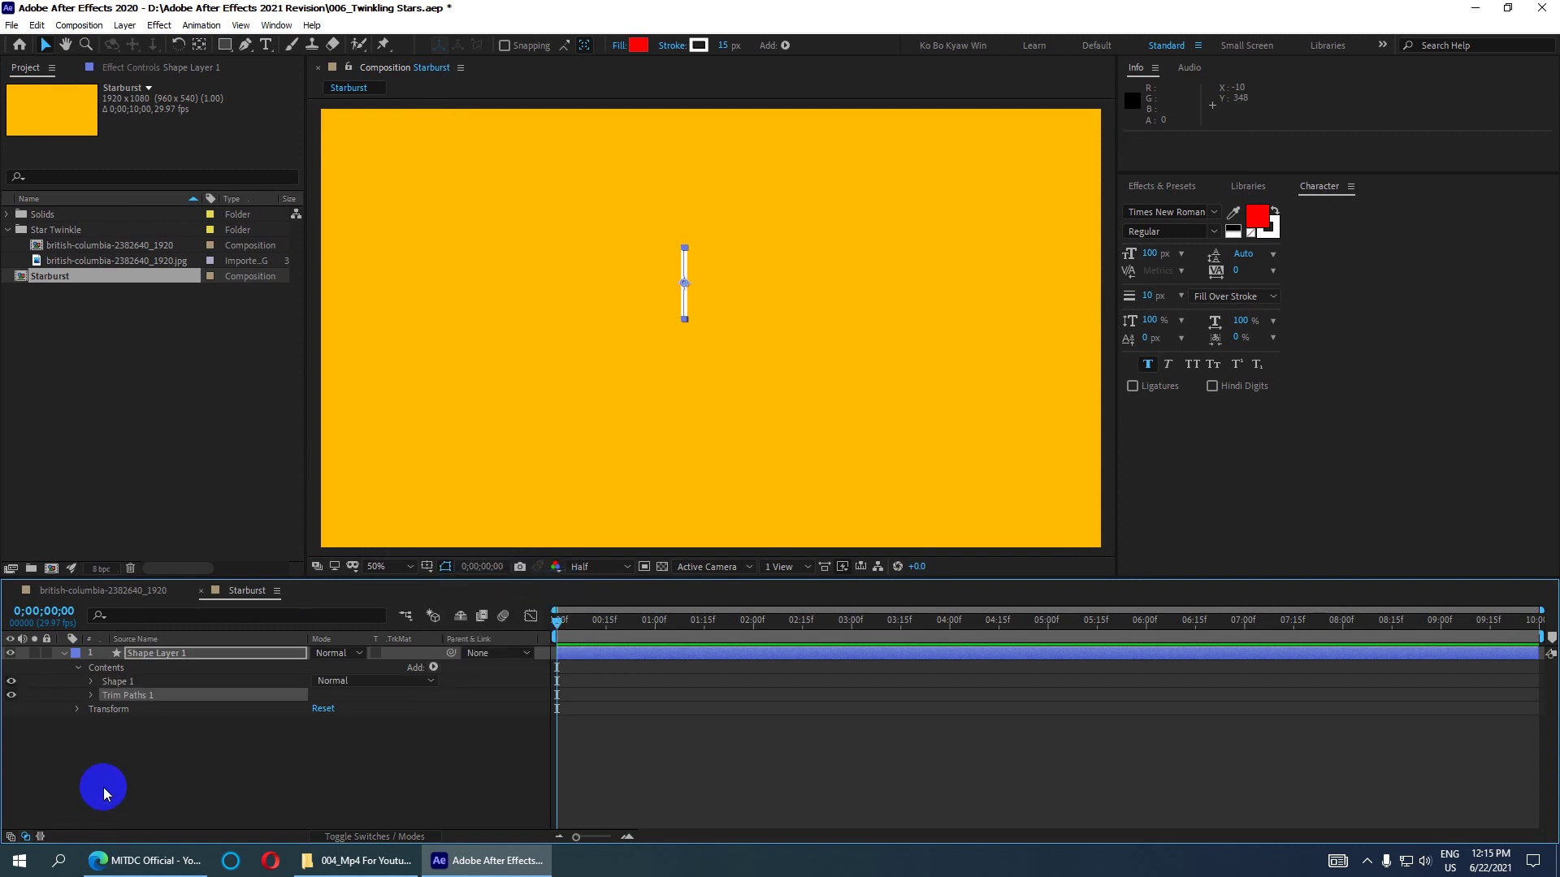
pyautogui.click(90, 695)
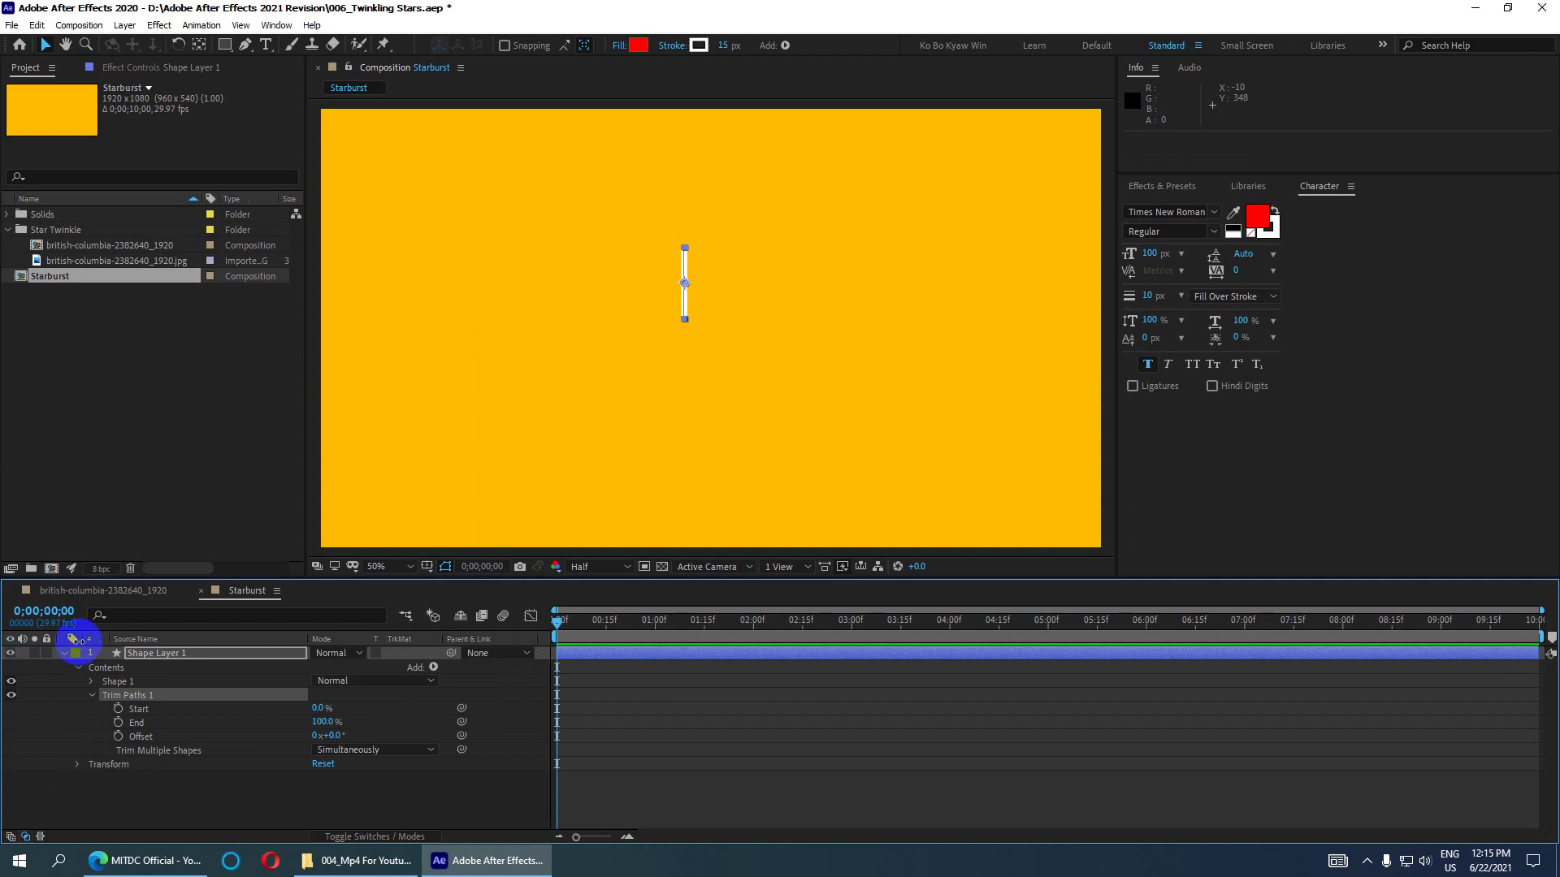
pyautogui.click(51, 613)
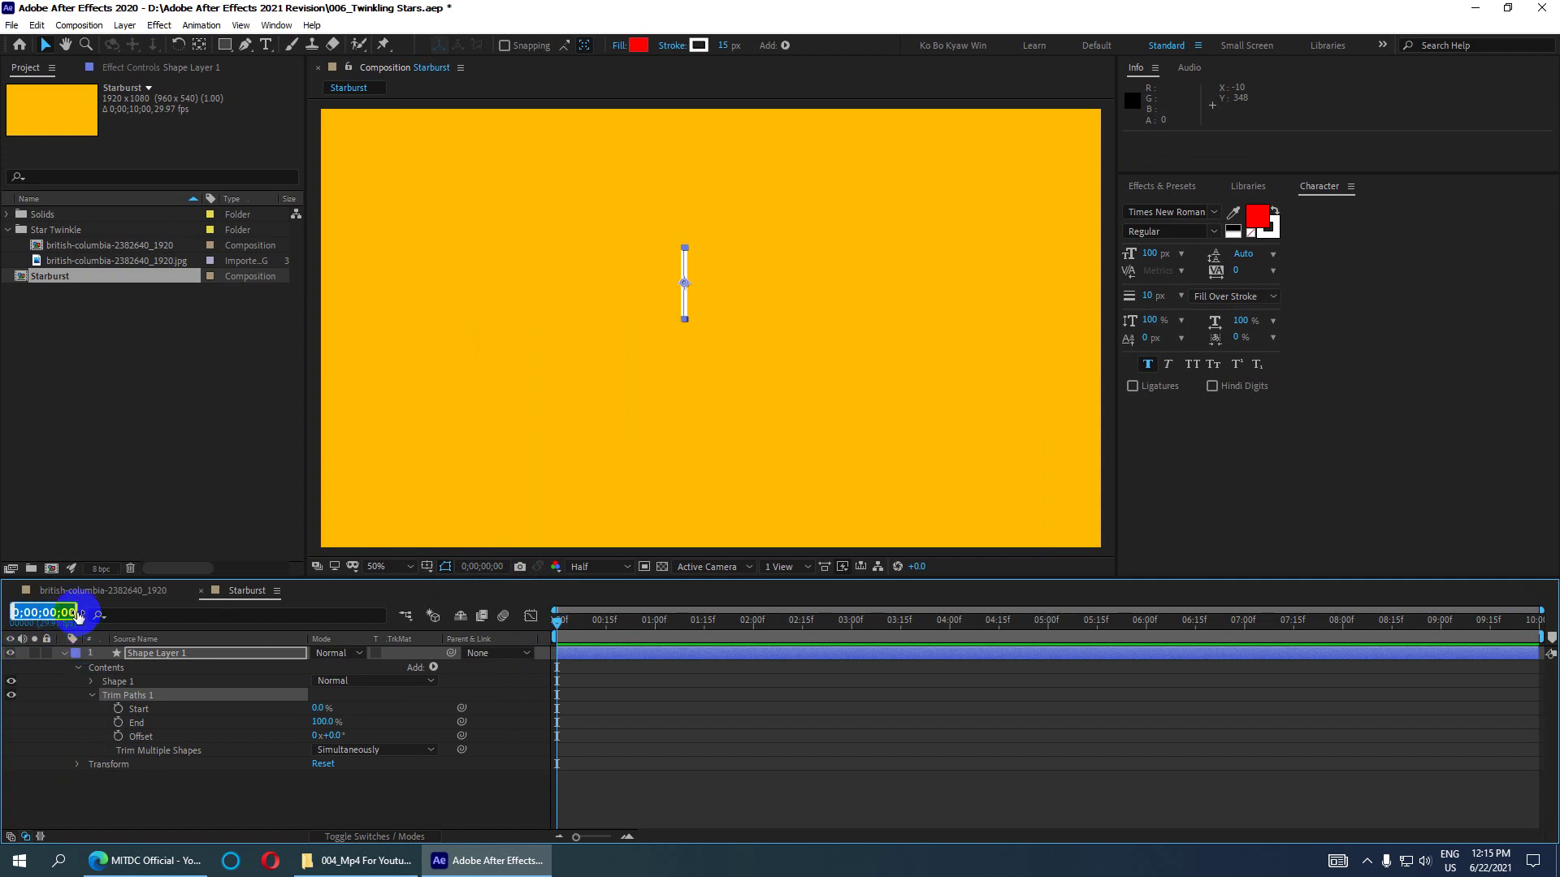
pyautogui.click(48, 613)
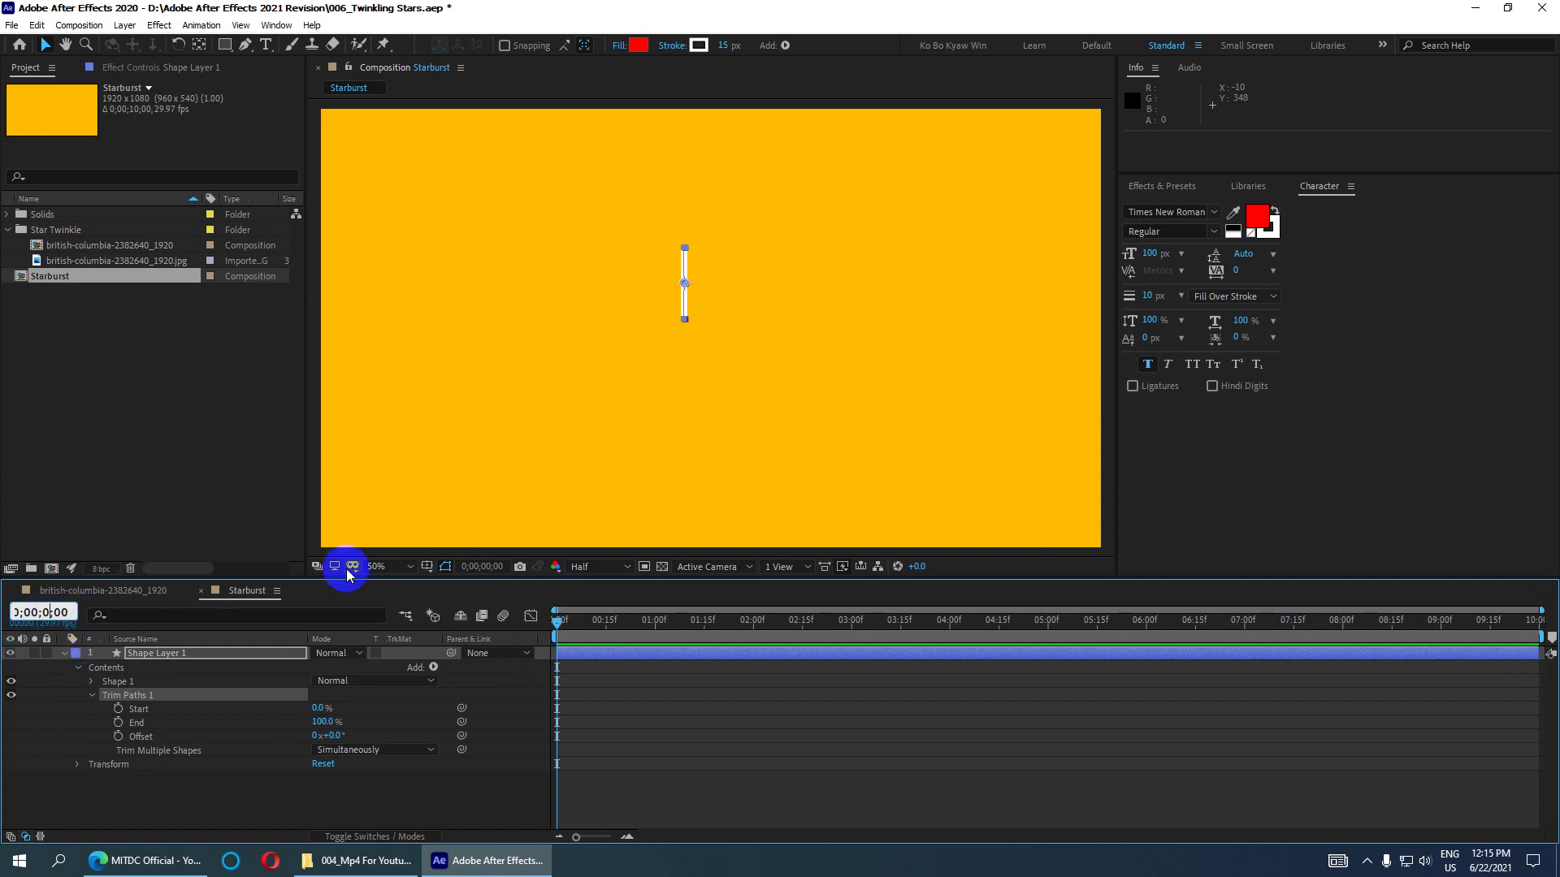
pyautogui.write('1')
pyautogui.press('Return')
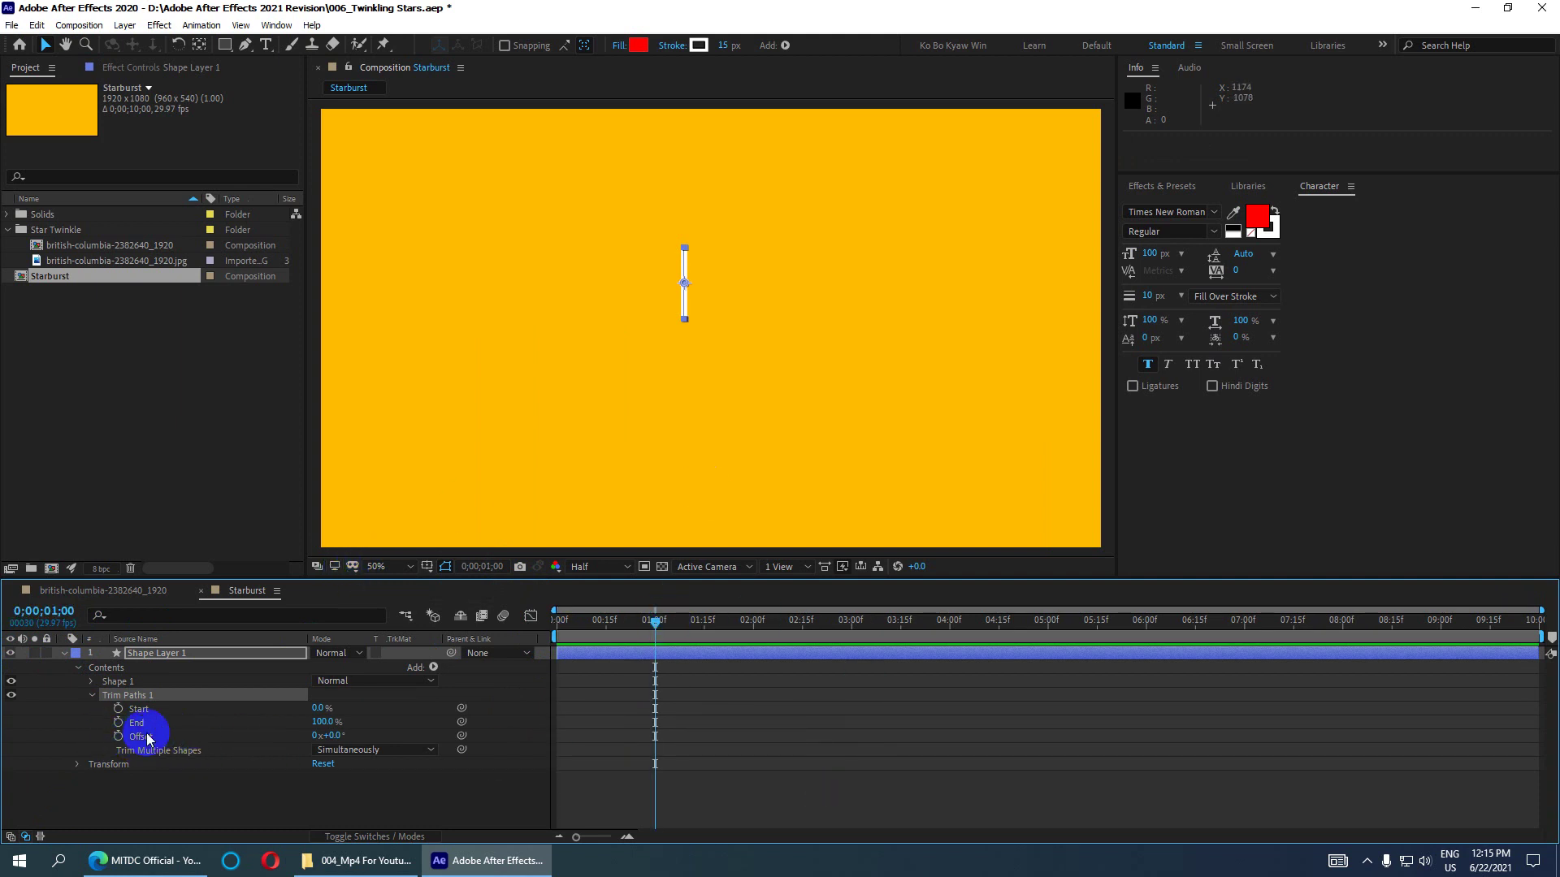
pyautogui.click(119, 722)
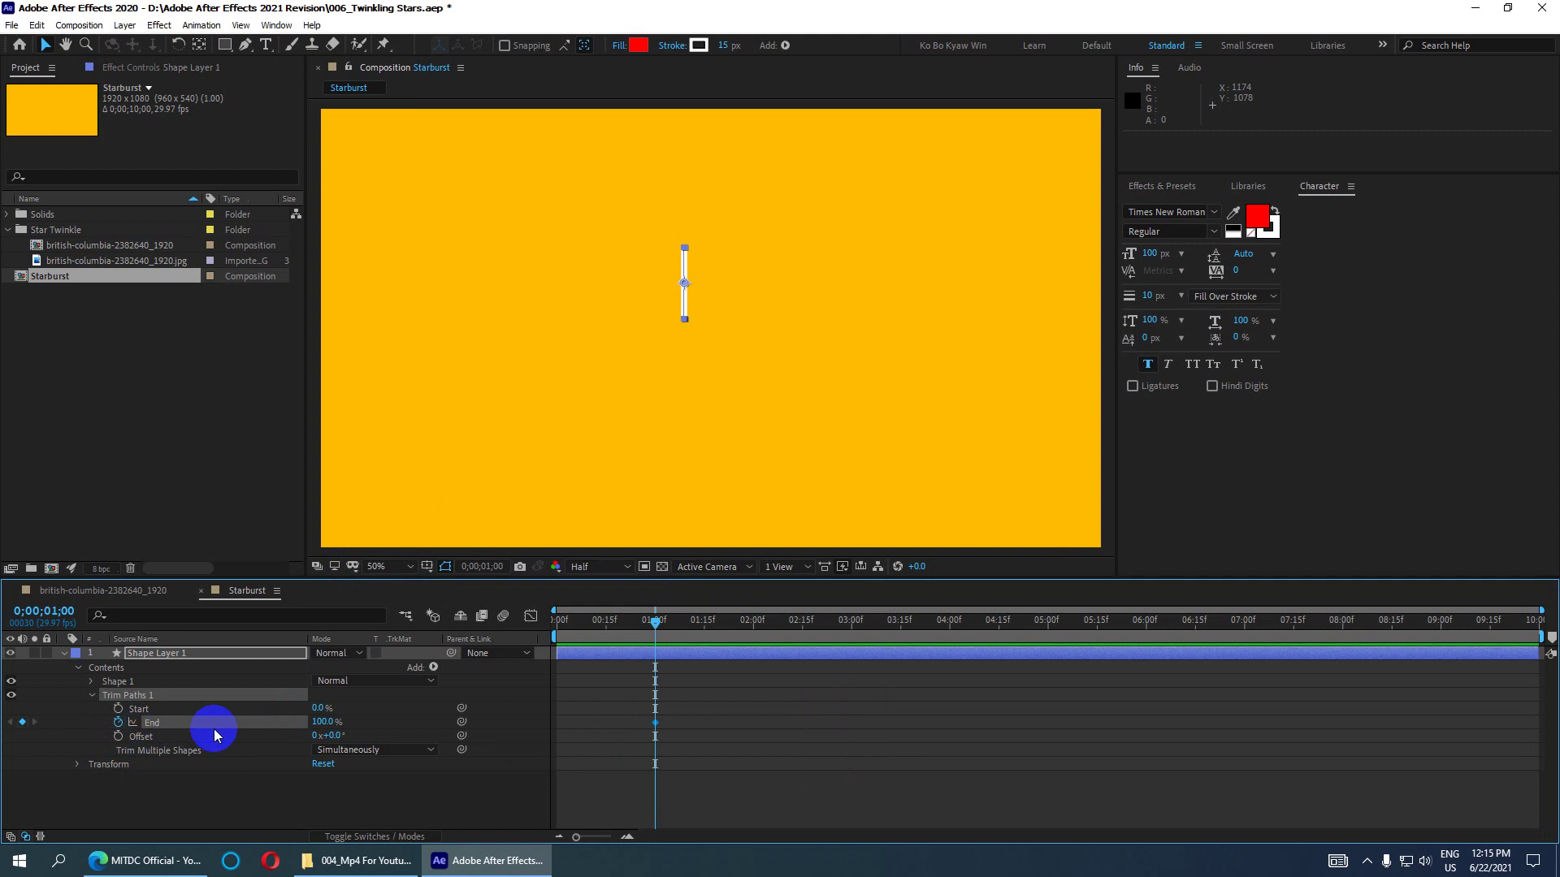
pyautogui.click(324, 722)
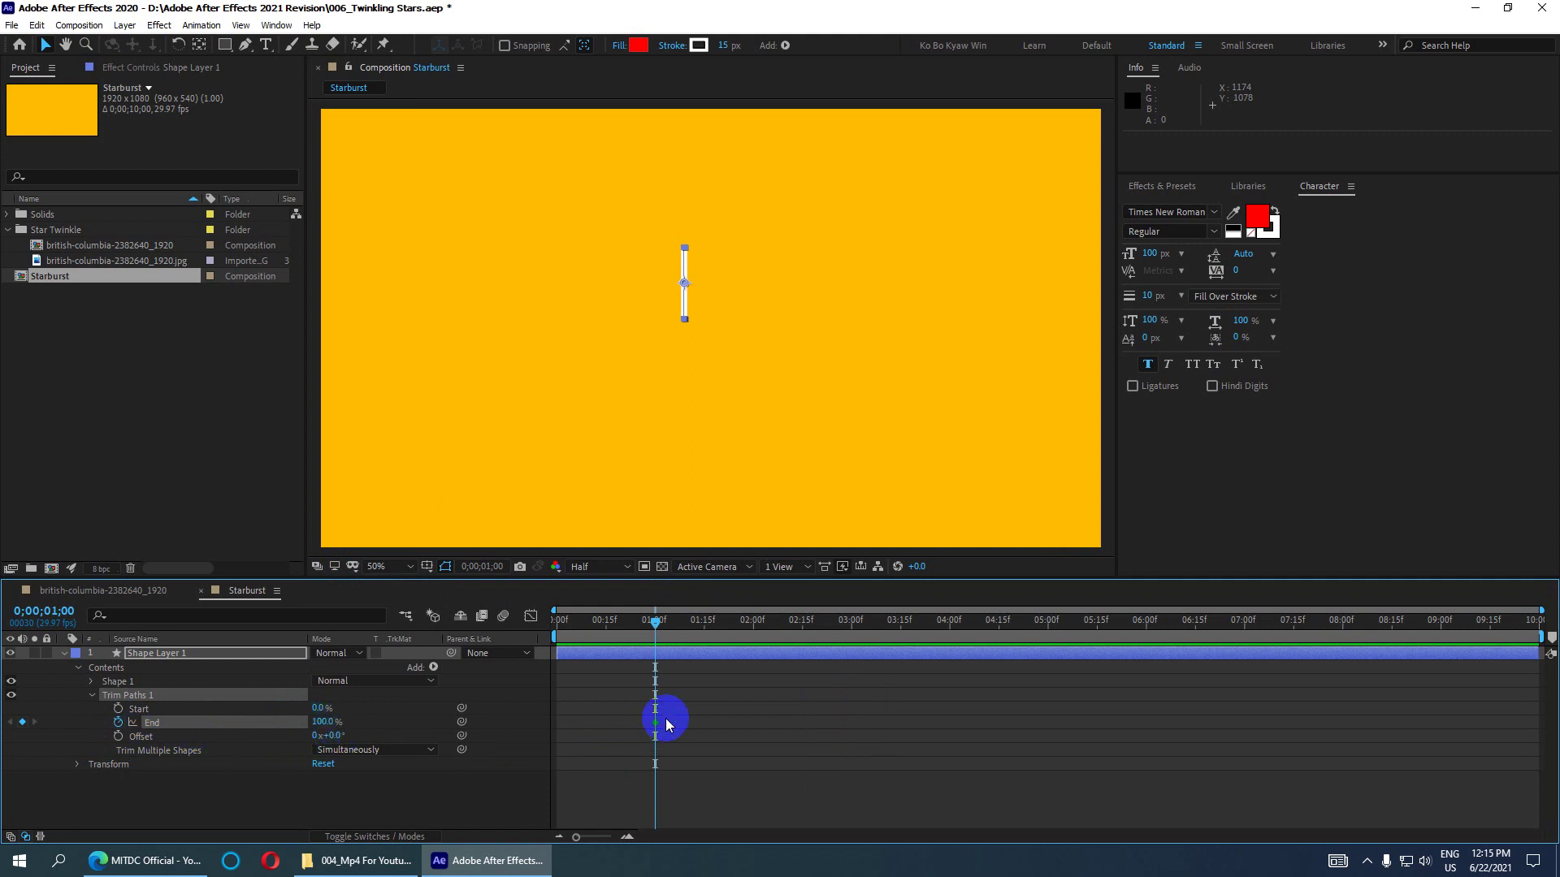
# - Set Trim Paths End to 0% at the first frame and scrub to check the draw-on
pyautogui.moveTo(654, 624); pyautogui.dragTo(520, 623)
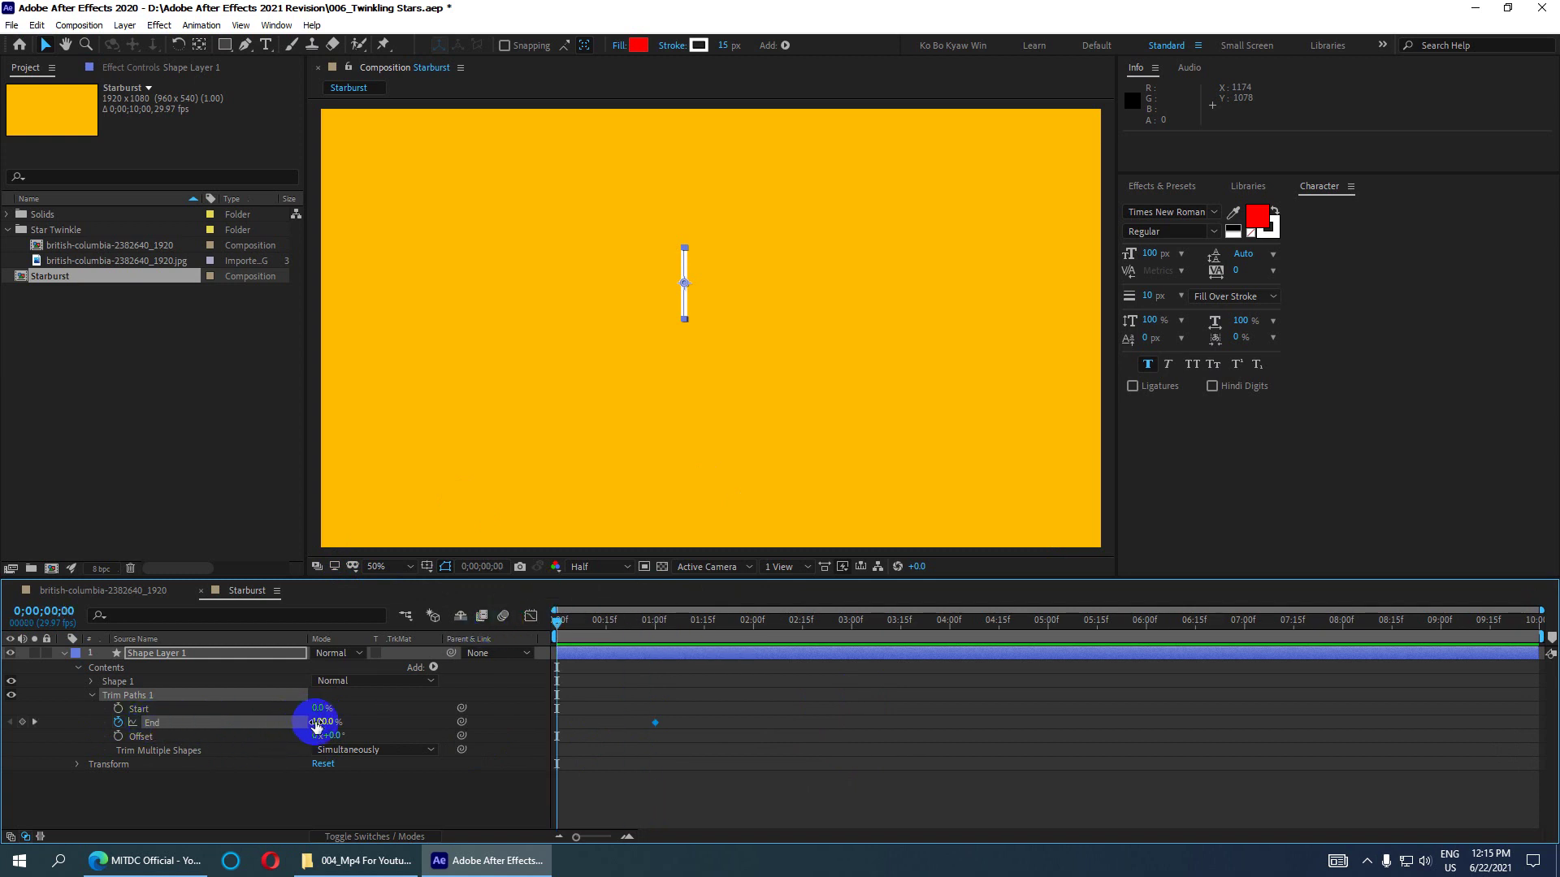
pyautogui.click(322, 722)
pyautogui.write('0')
pyautogui.click(377, 698)
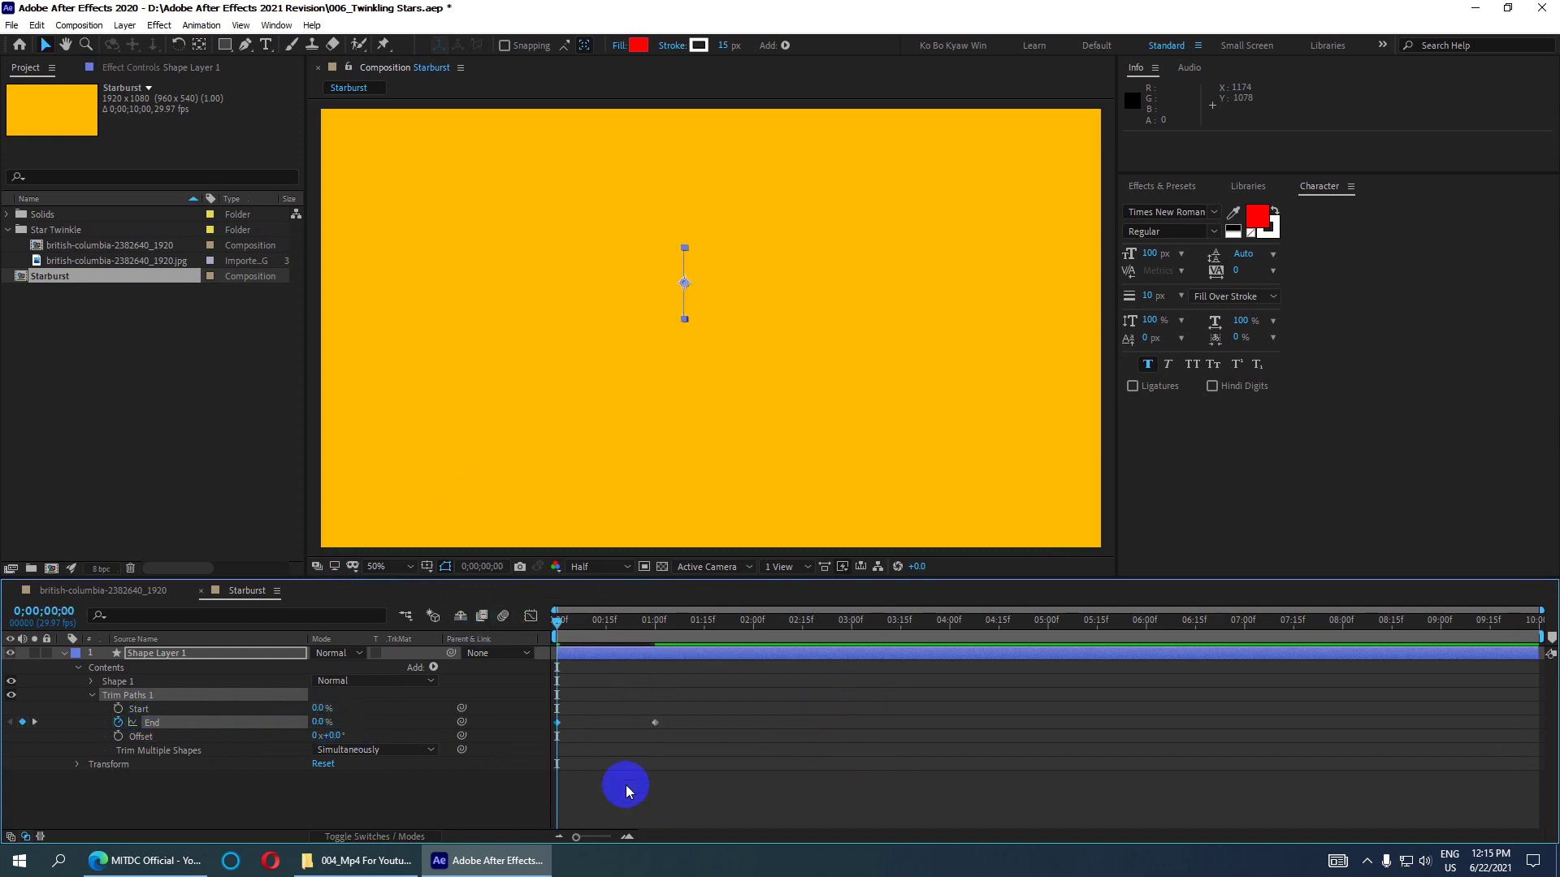
pyautogui.moveTo(559, 621)
pyautogui.mouseDown()
pyautogui.moveTo(608, 622)
pyautogui.moveTo(626, 641)
pyautogui.mouseUp()
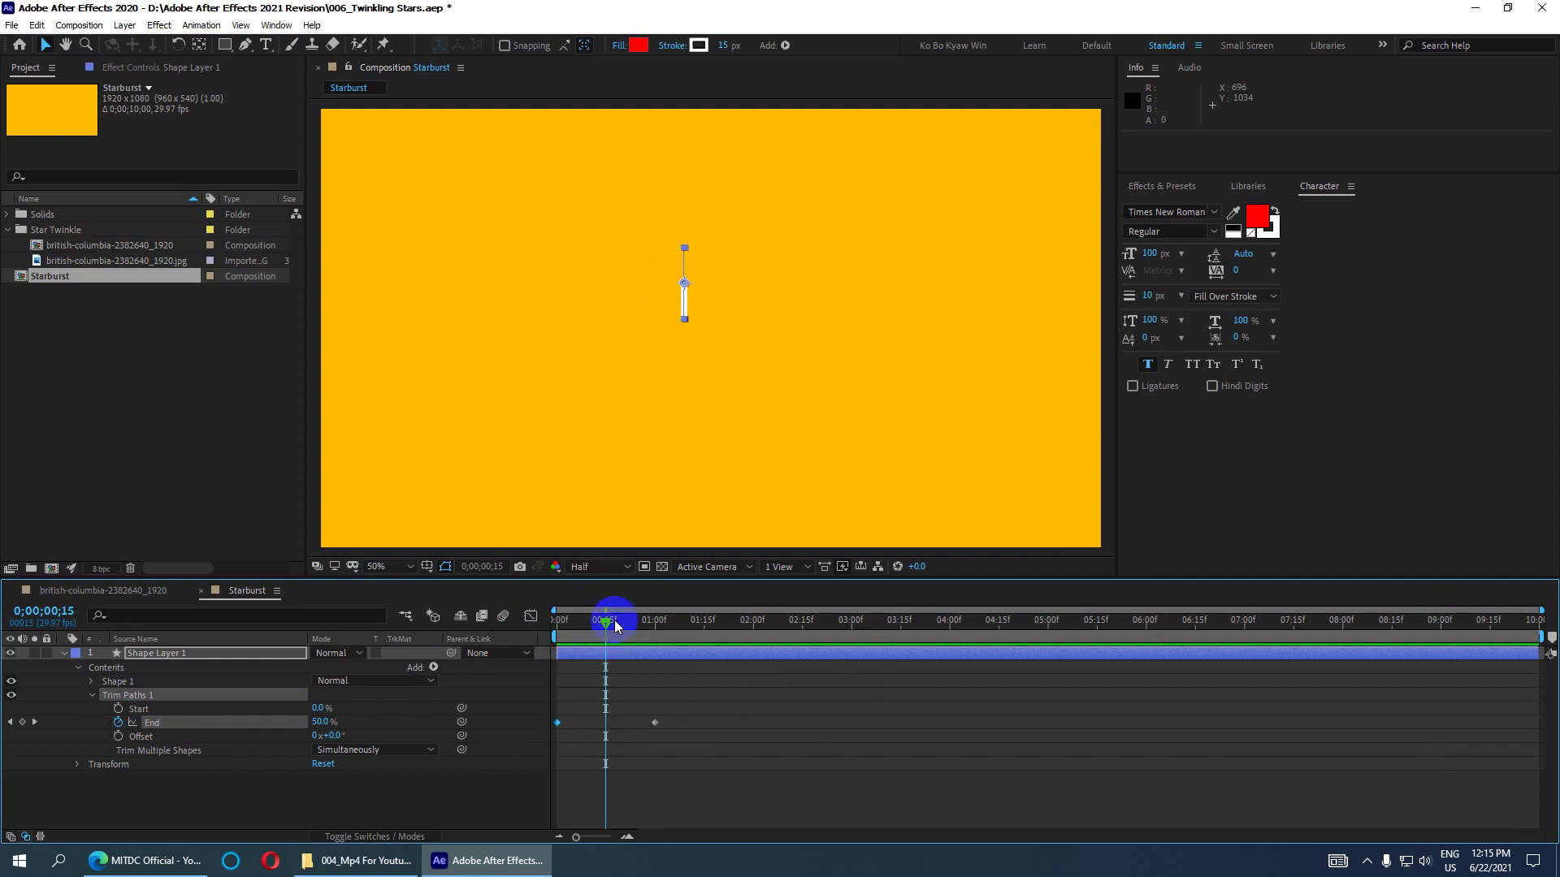
pyautogui.moveTo(609, 620)
pyautogui.mouseDown()
pyautogui.moveTo(742, 642)
pyautogui.moveTo(611, 647)
pyautogui.mouseUp()
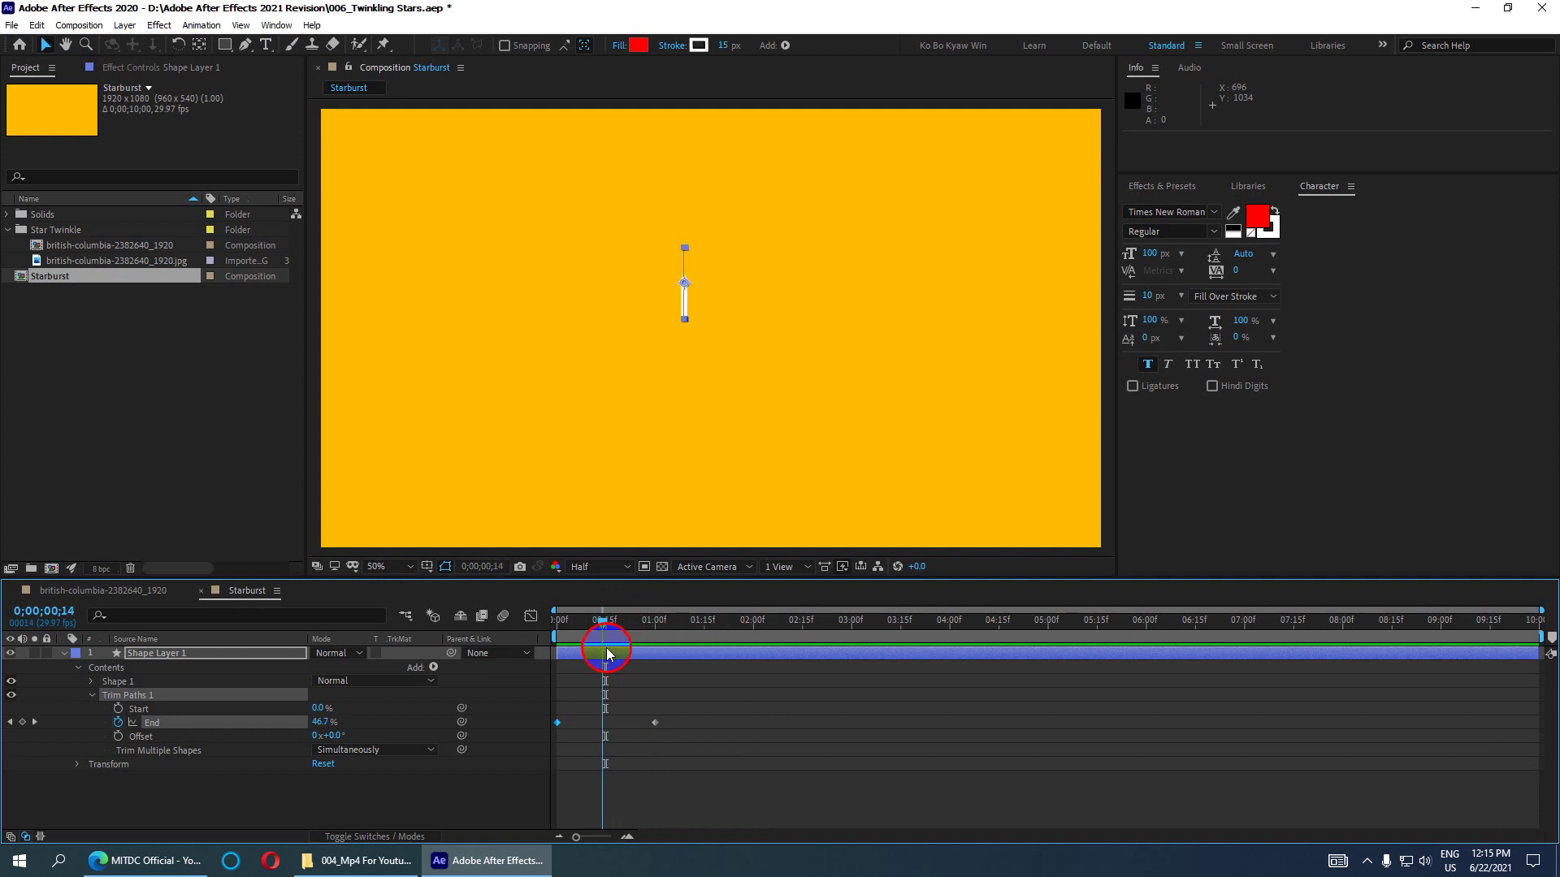
pyautogui.moveTo(607, 653); pyautogui.dragTo(720, 653)
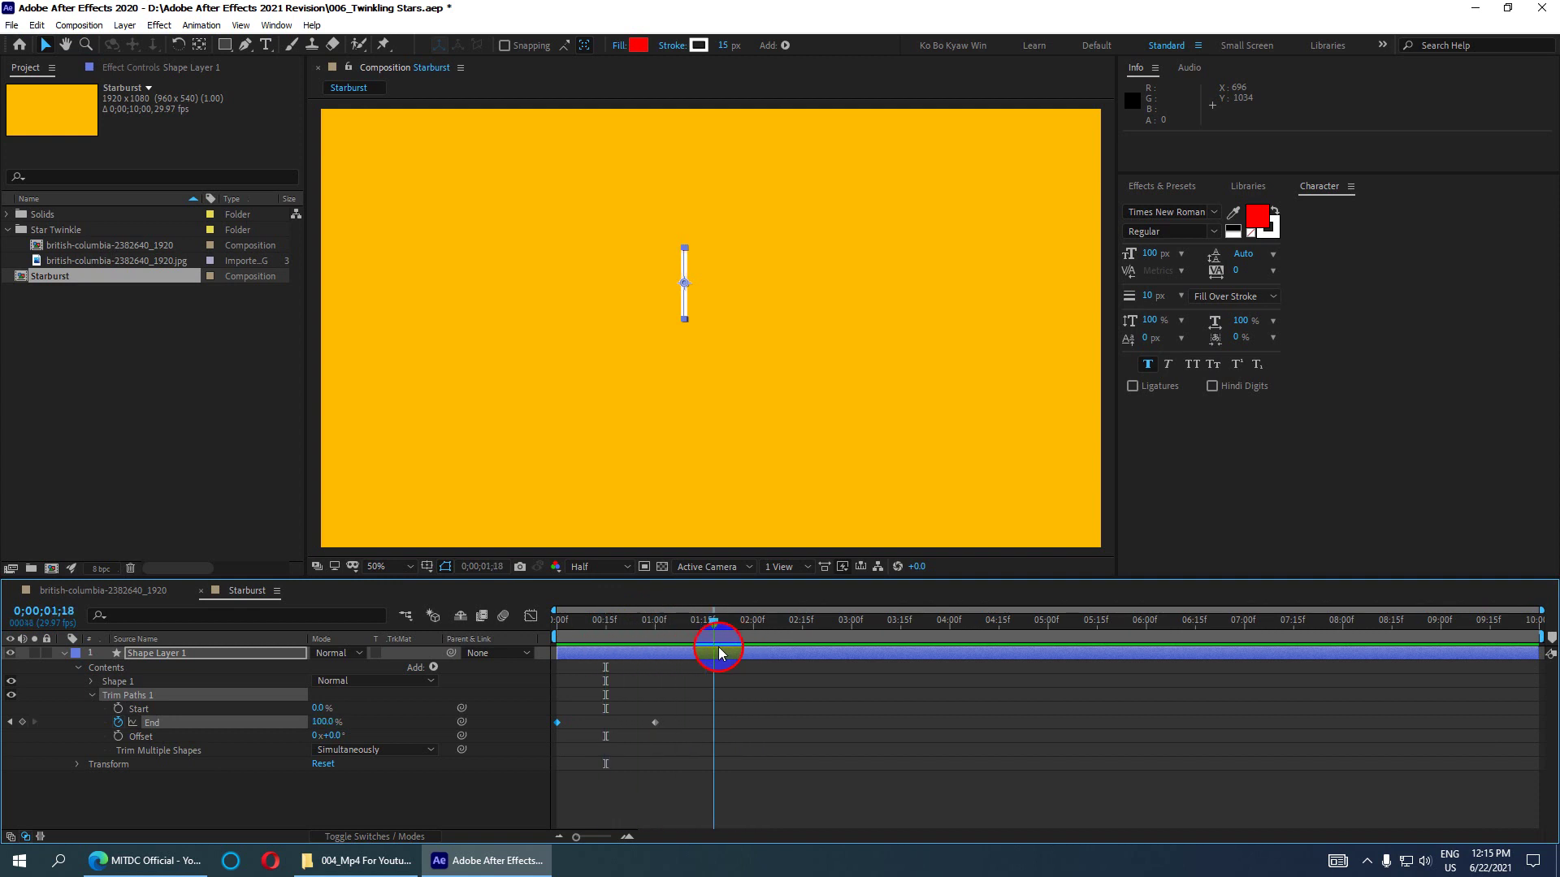
# - Keyframe Trim Paths Start at 100% at 1;18 and preview the animation
pyautogui.click(118, 709)
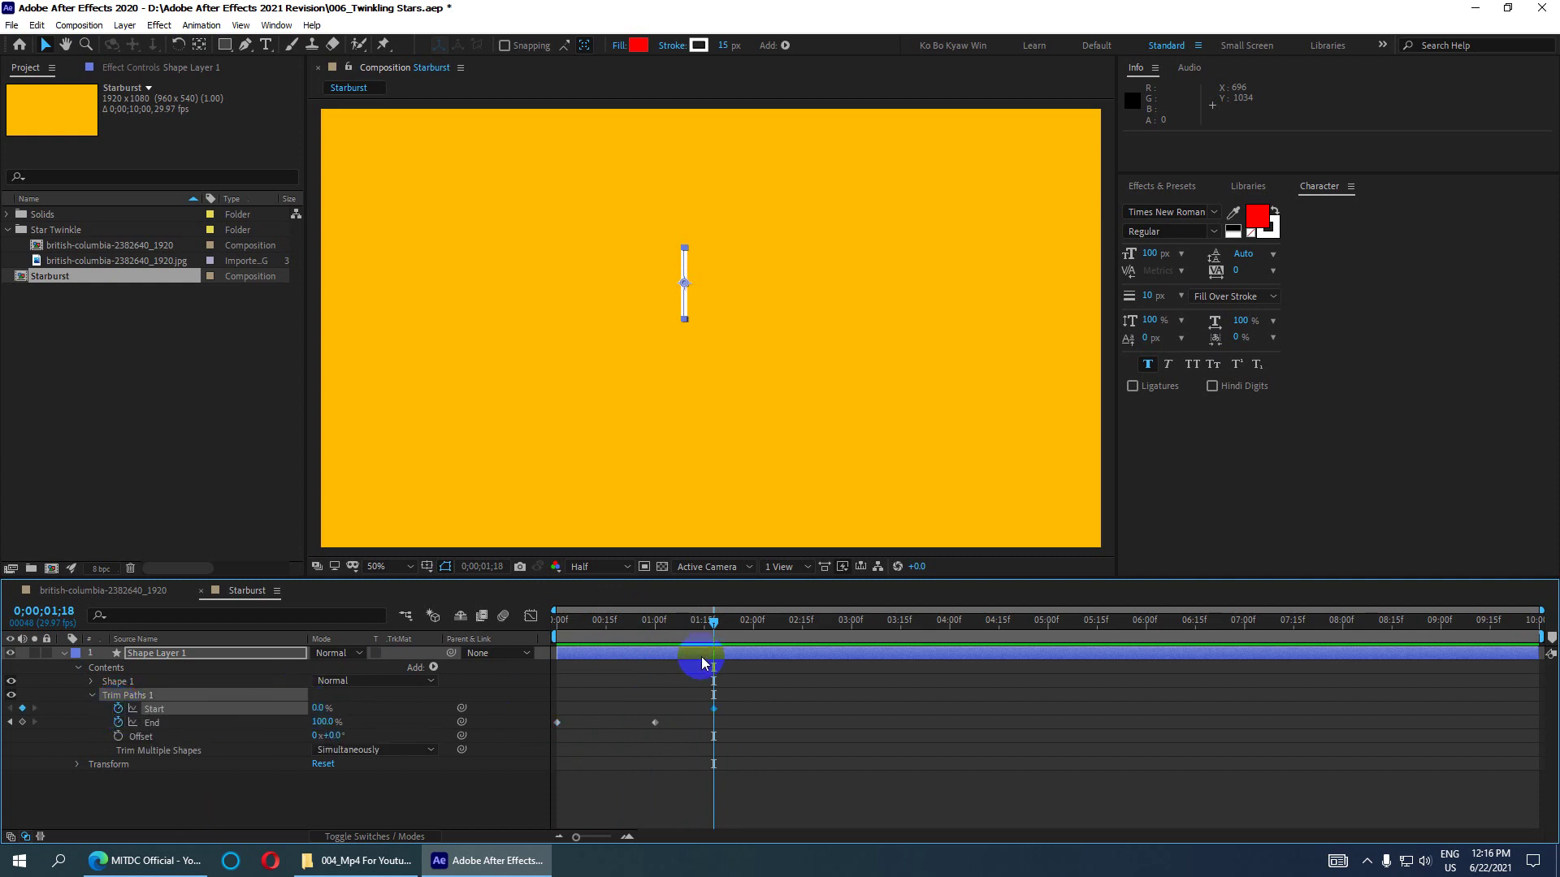
pyautogui.click(317, 710)
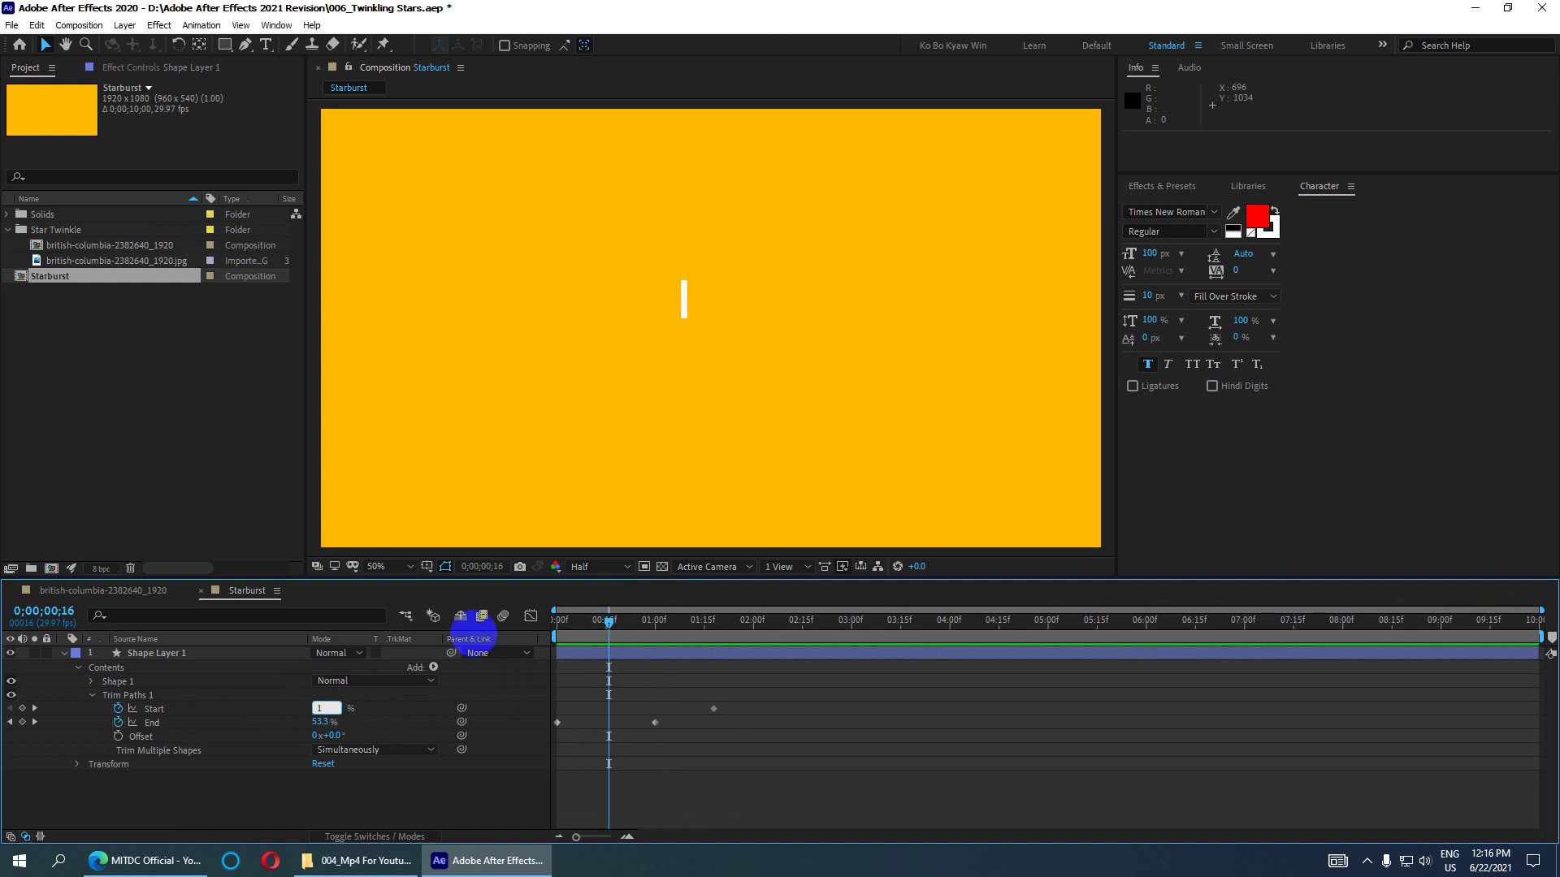
pyautogui.write('00')
pyautogui.press('Return')
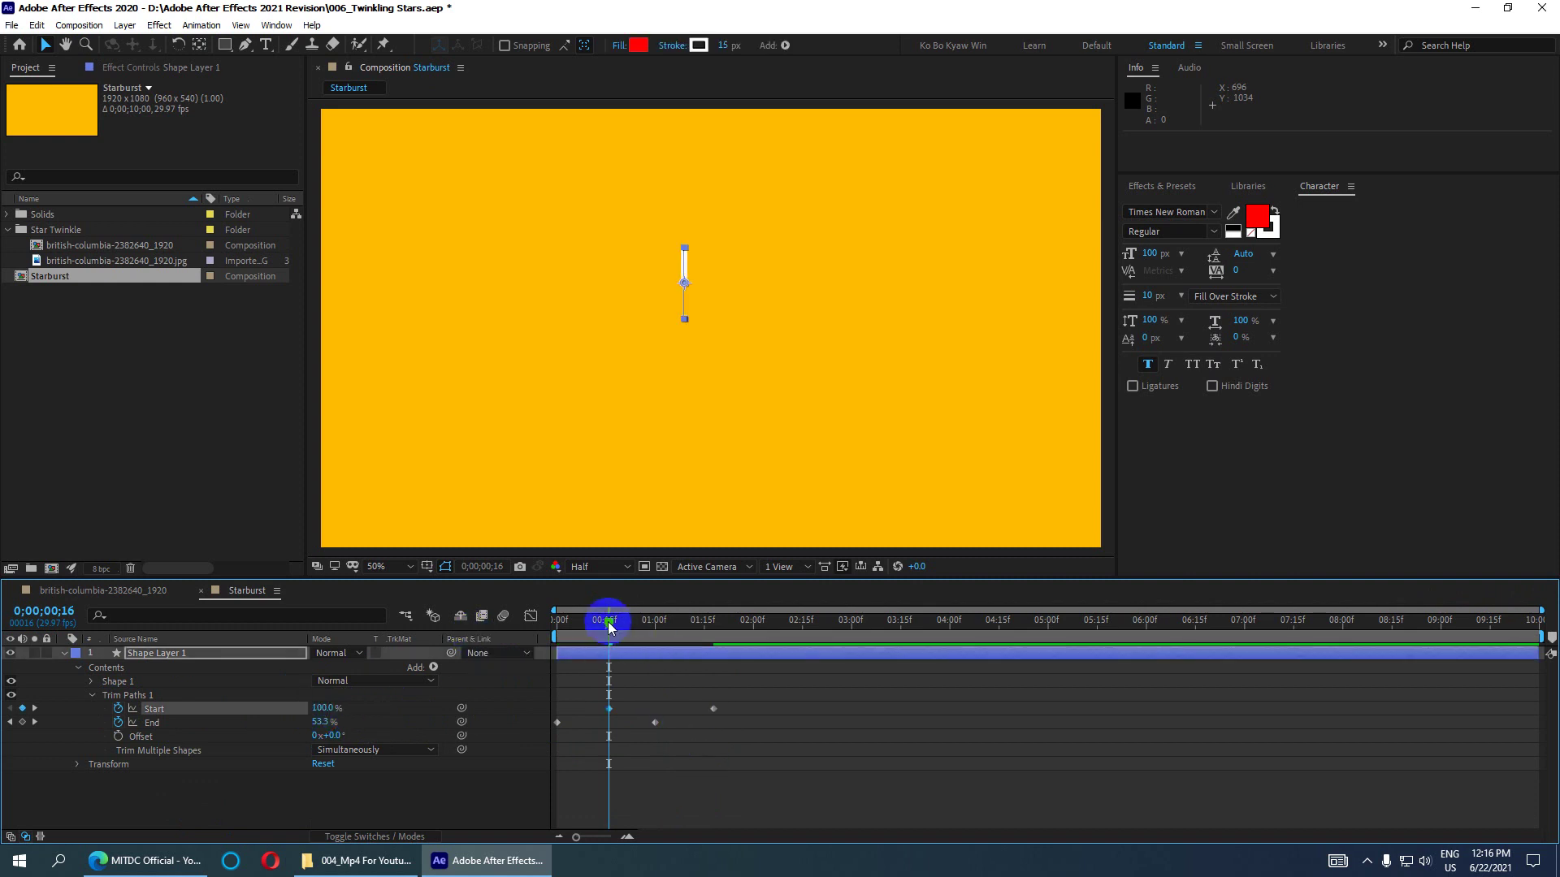
pyautogui.press('space')
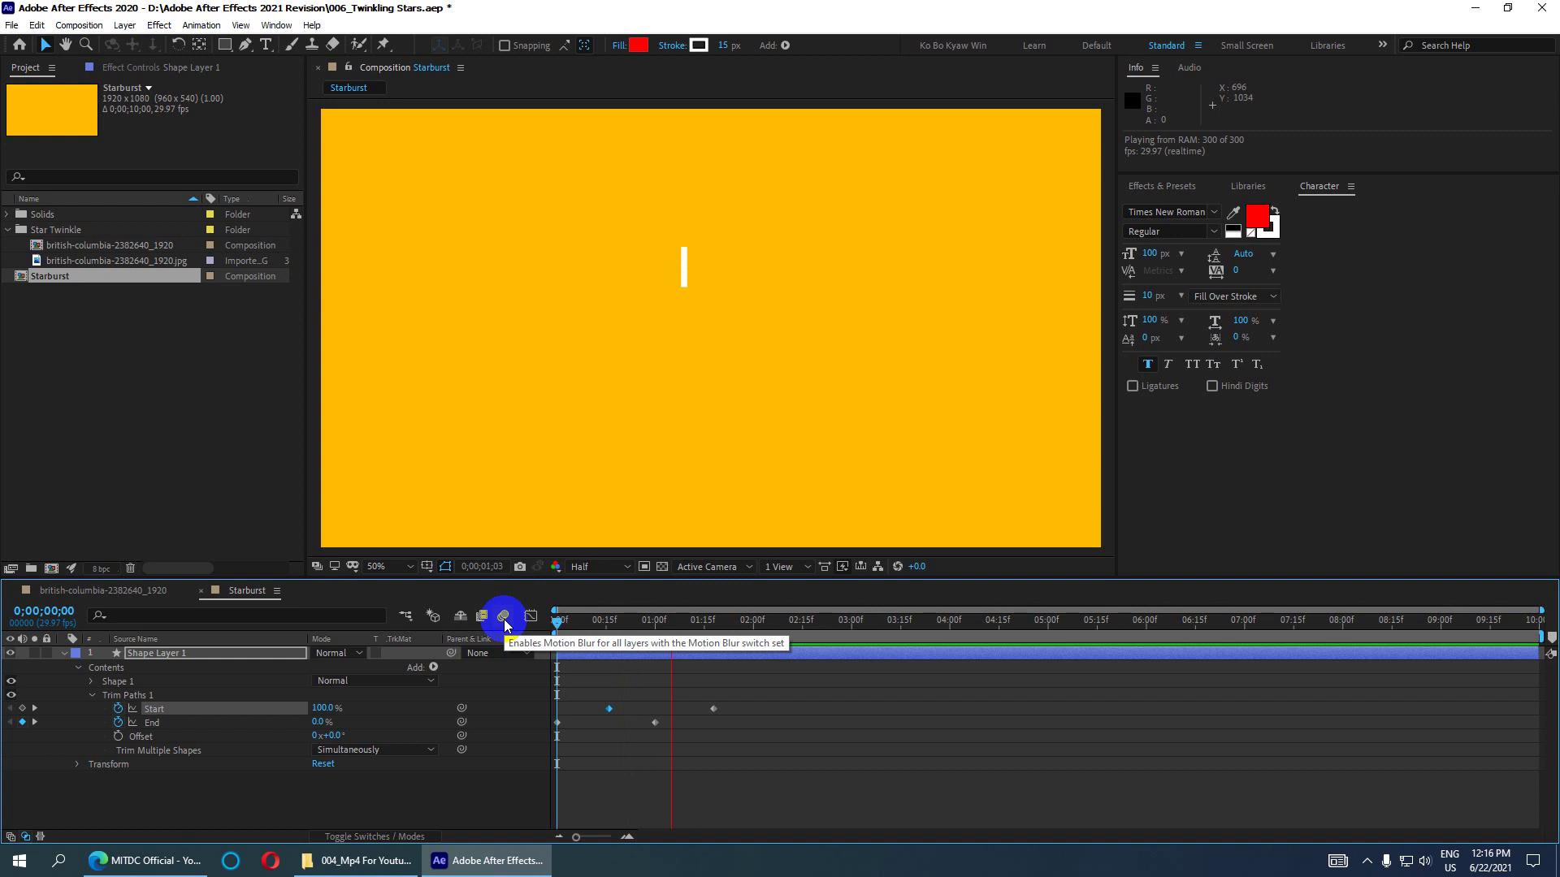
pyautogui.moveTo(559, 624)
pyautogui.mouseDown()
pyautogui.moveTo(597, 650)
pyautogui.moveTo(579, 652)
pyautogui.moveTo(661, 650)
pyautogui.moveTo(616, 647)
pyautogui.mouseUp()
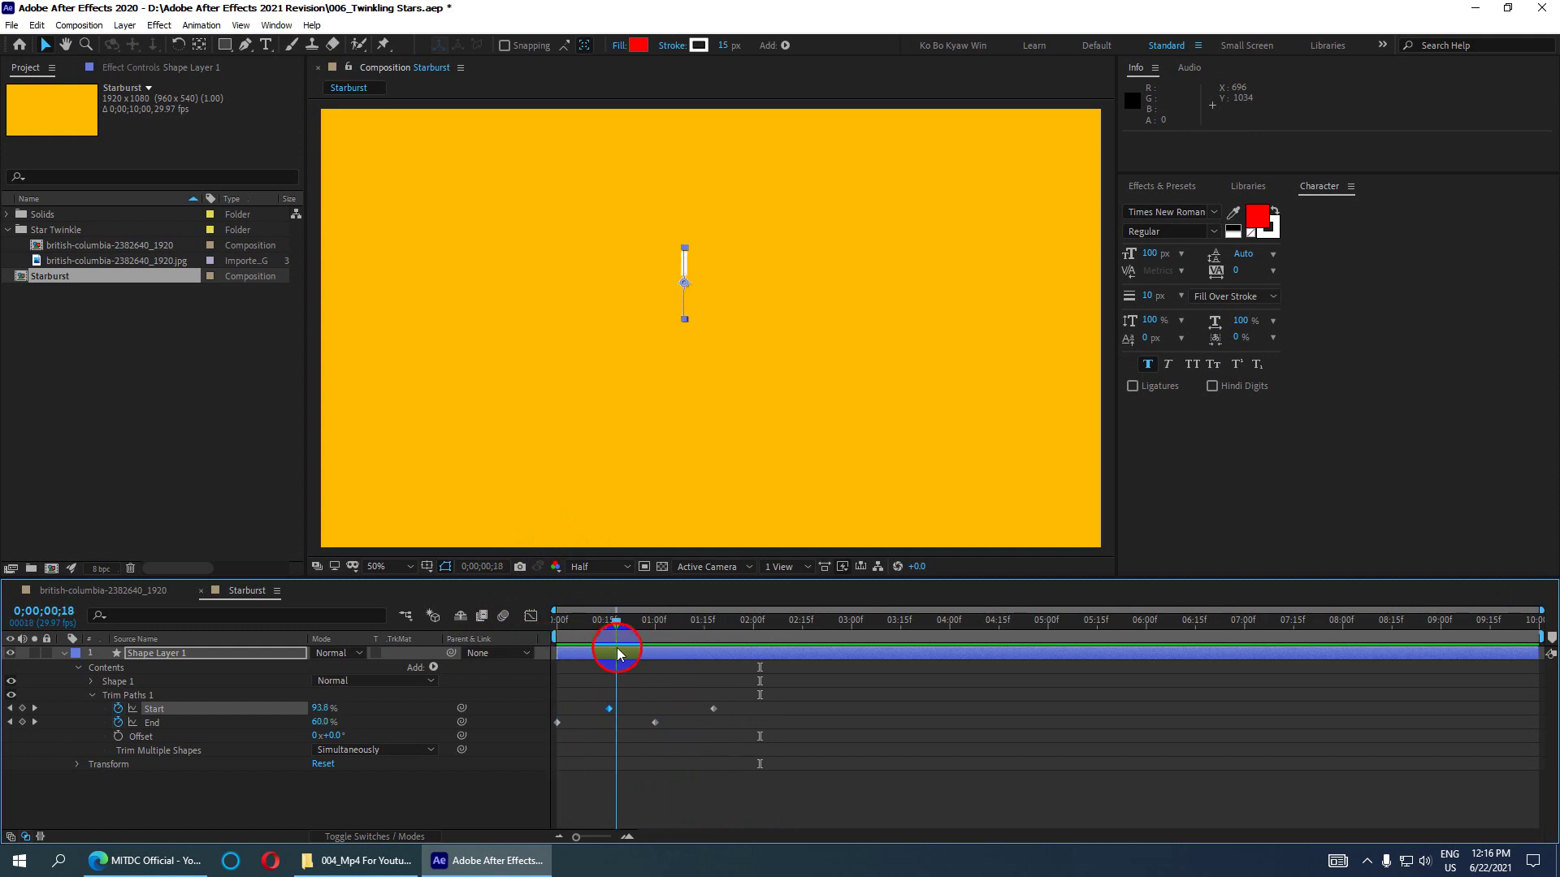
# - Delete the Start keyframes, set Start to 0% at frame 16, and preview
pyautogui.moveTo(714, 709); pyautogui.dragTo(592, 710)
pyautogui.press('Delete')
pyautogui.moveTo(616, 627); pyautogui.dragTo(605, 634)
pyautogui.click(313, 713)
pyautogui.click(388, 714)
pyautogui.moveTo(608, 622); pyautogui.dragTo(719, 622)
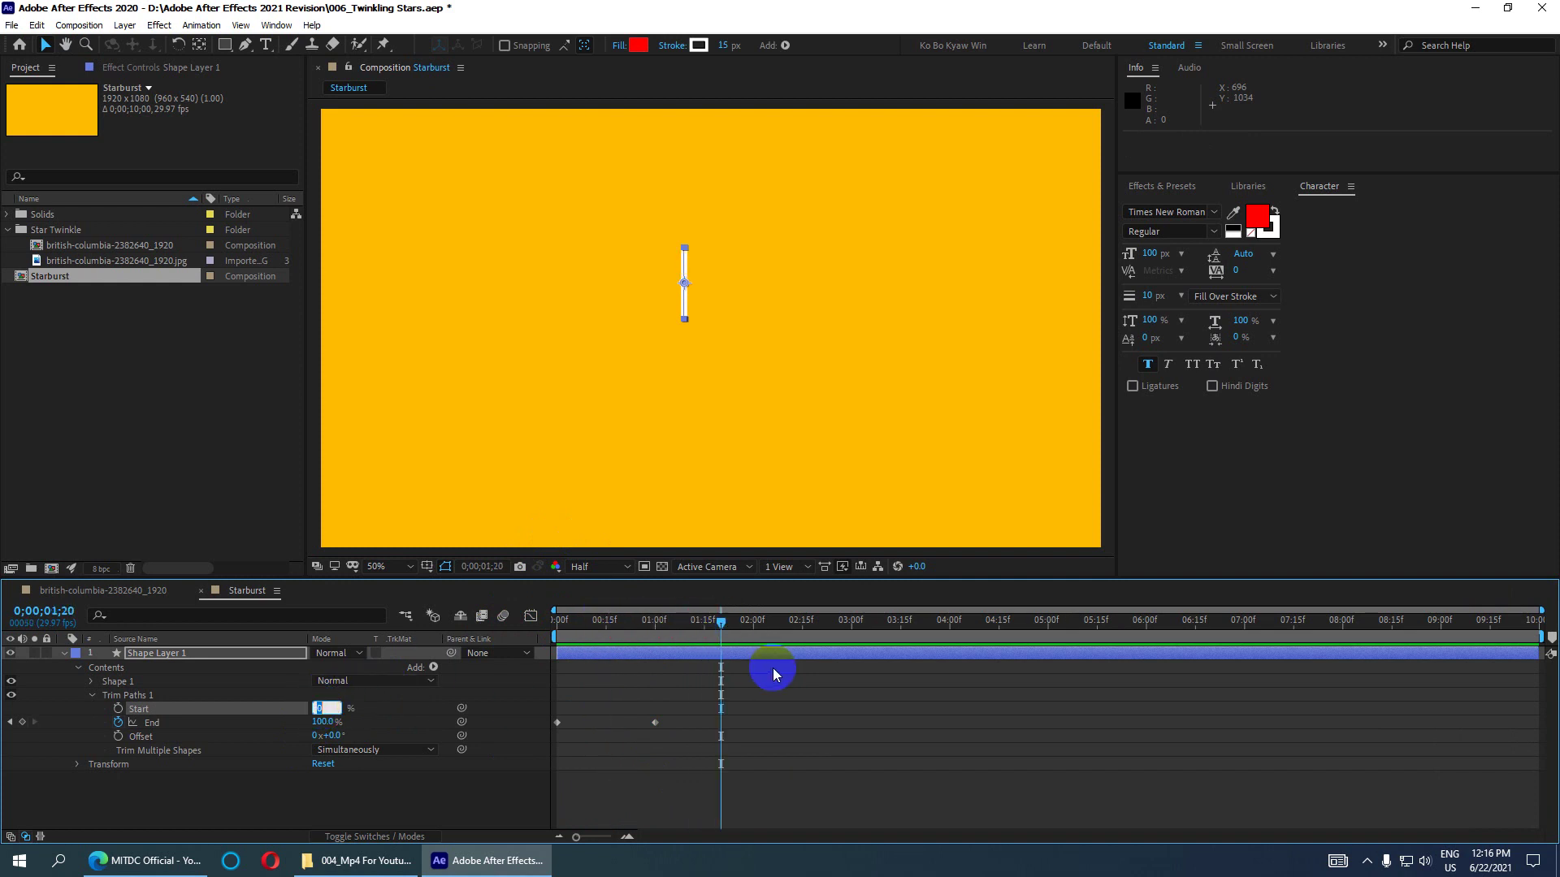
pyautogui.moveTo(720, 622); pyautogui.dragTo(505, 620)
pyautogui.press('space')
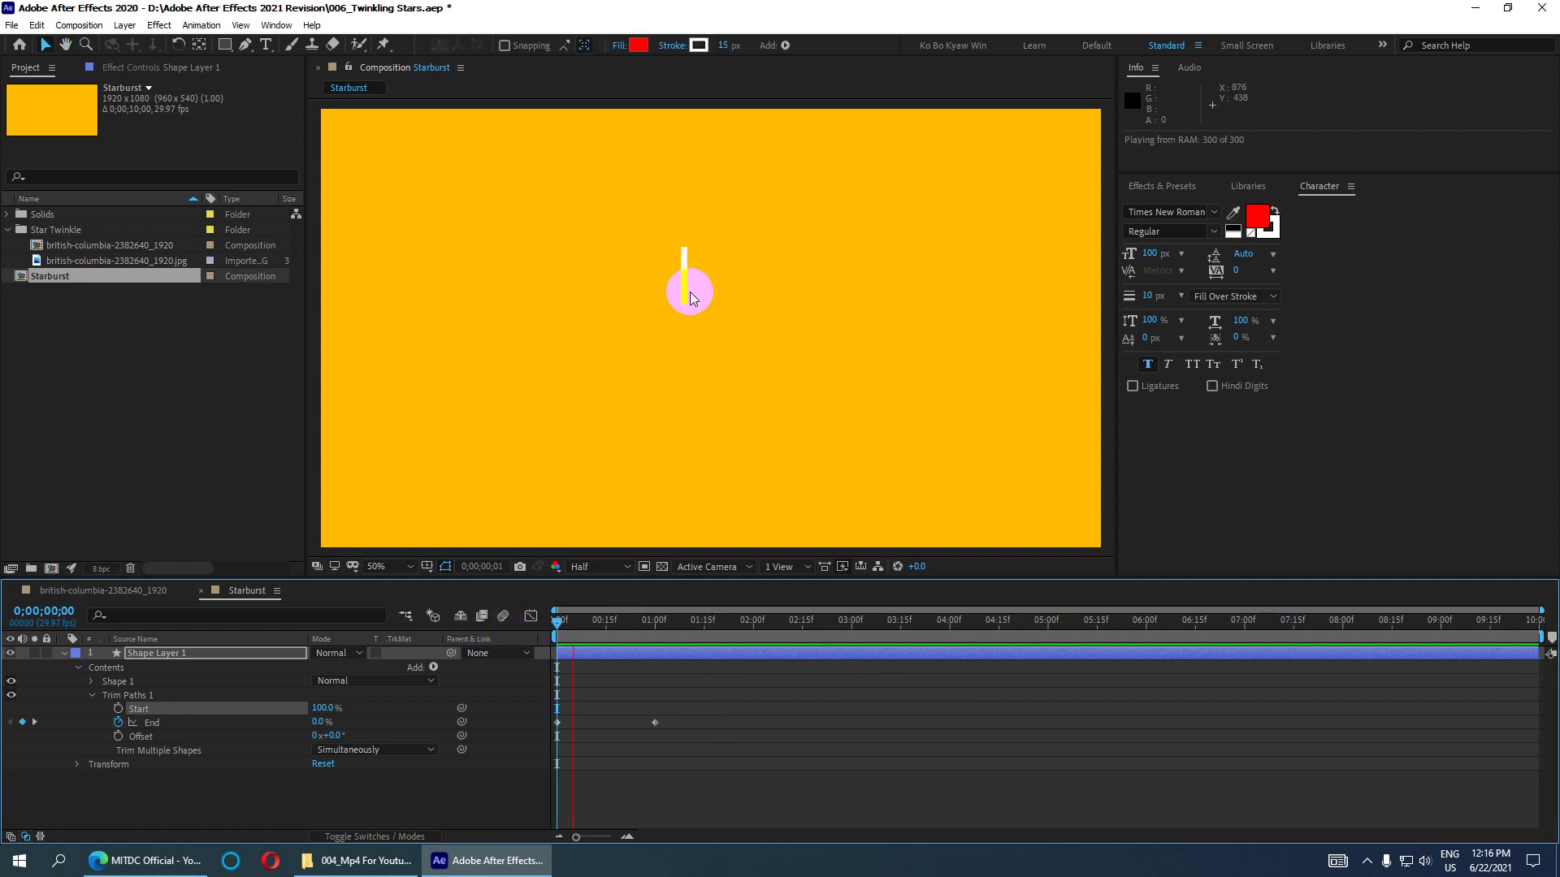
pyautogui.press('space')
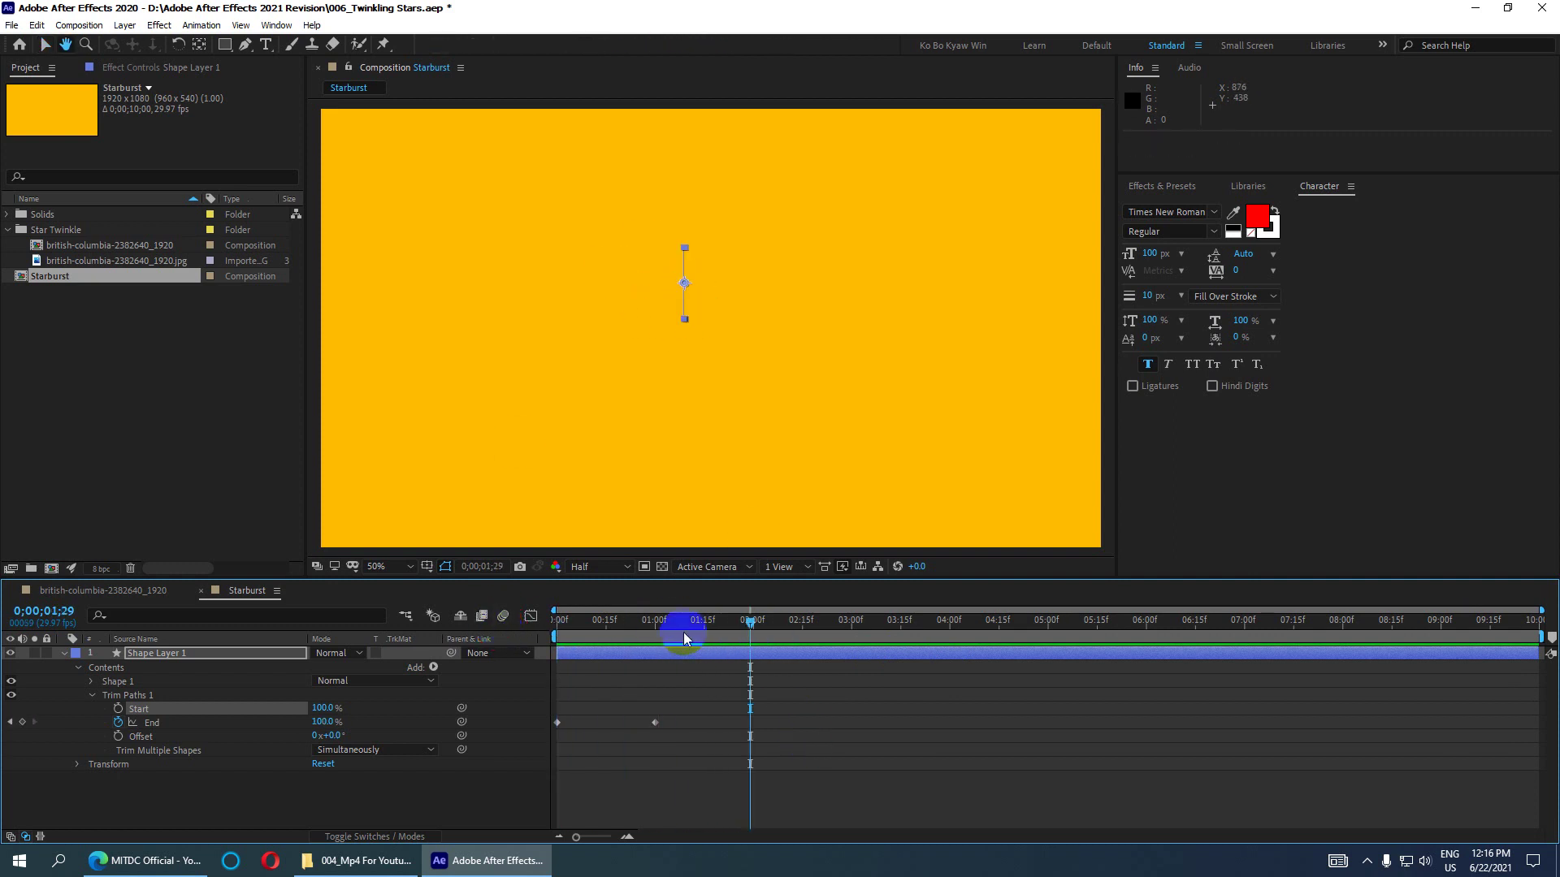
# - Preview the timing, then set a 0% Start keyframe at frame 18
pyautogui.moveTo(744, 618)
pyautogui.mouseDown()
pyautogui.moveTo(536, 642)
pyautogui.moveTo(730, 628)
pyautogui.moveTo(520, 660)
pyautogui.mouseUp()
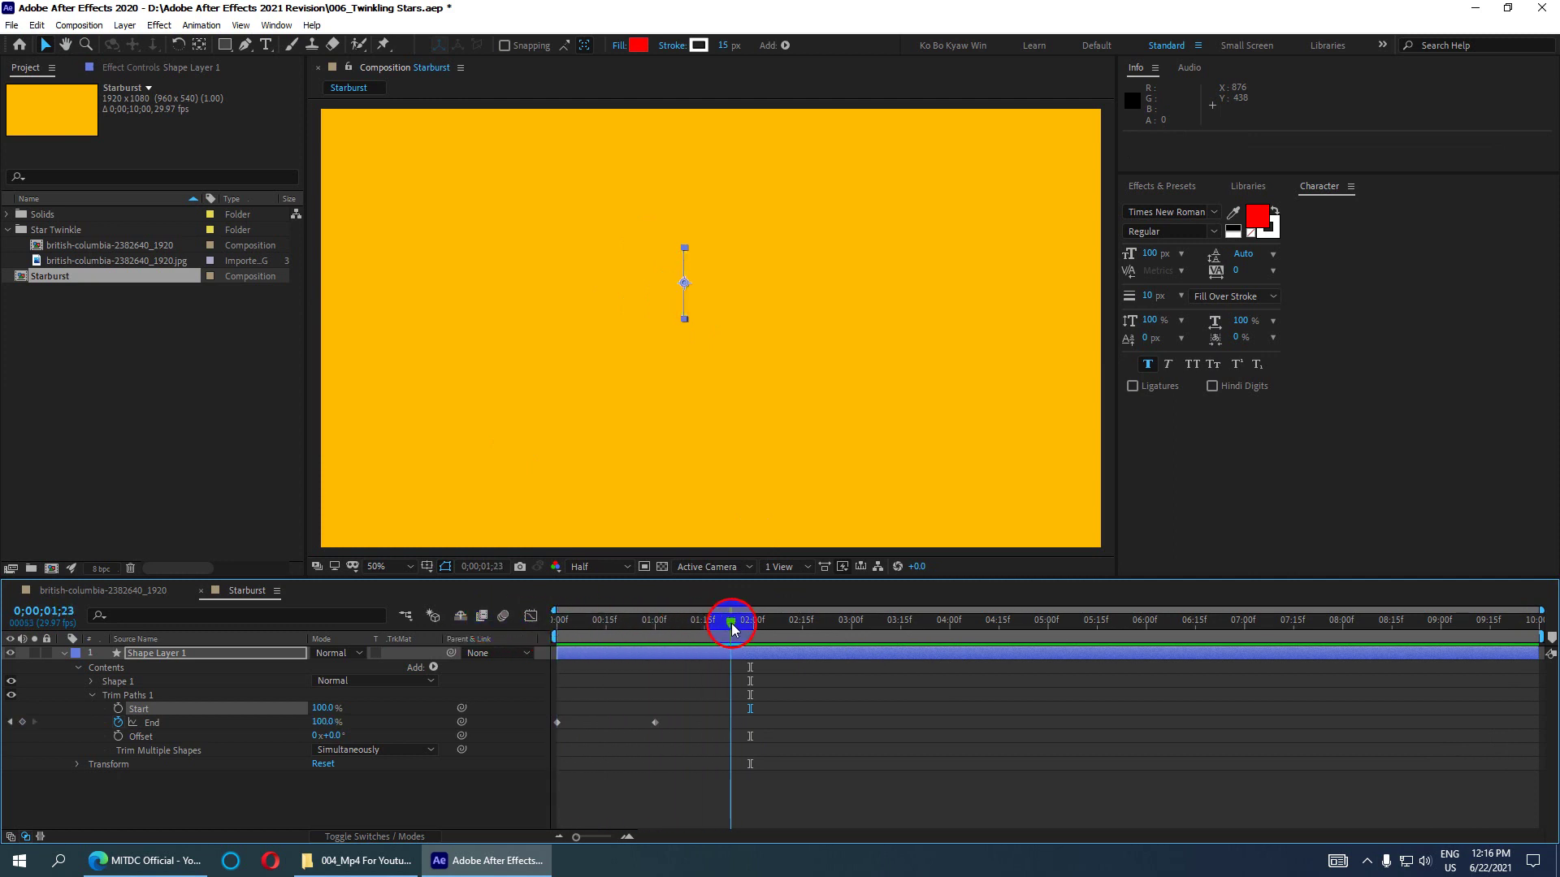
pyautogui.press('space')
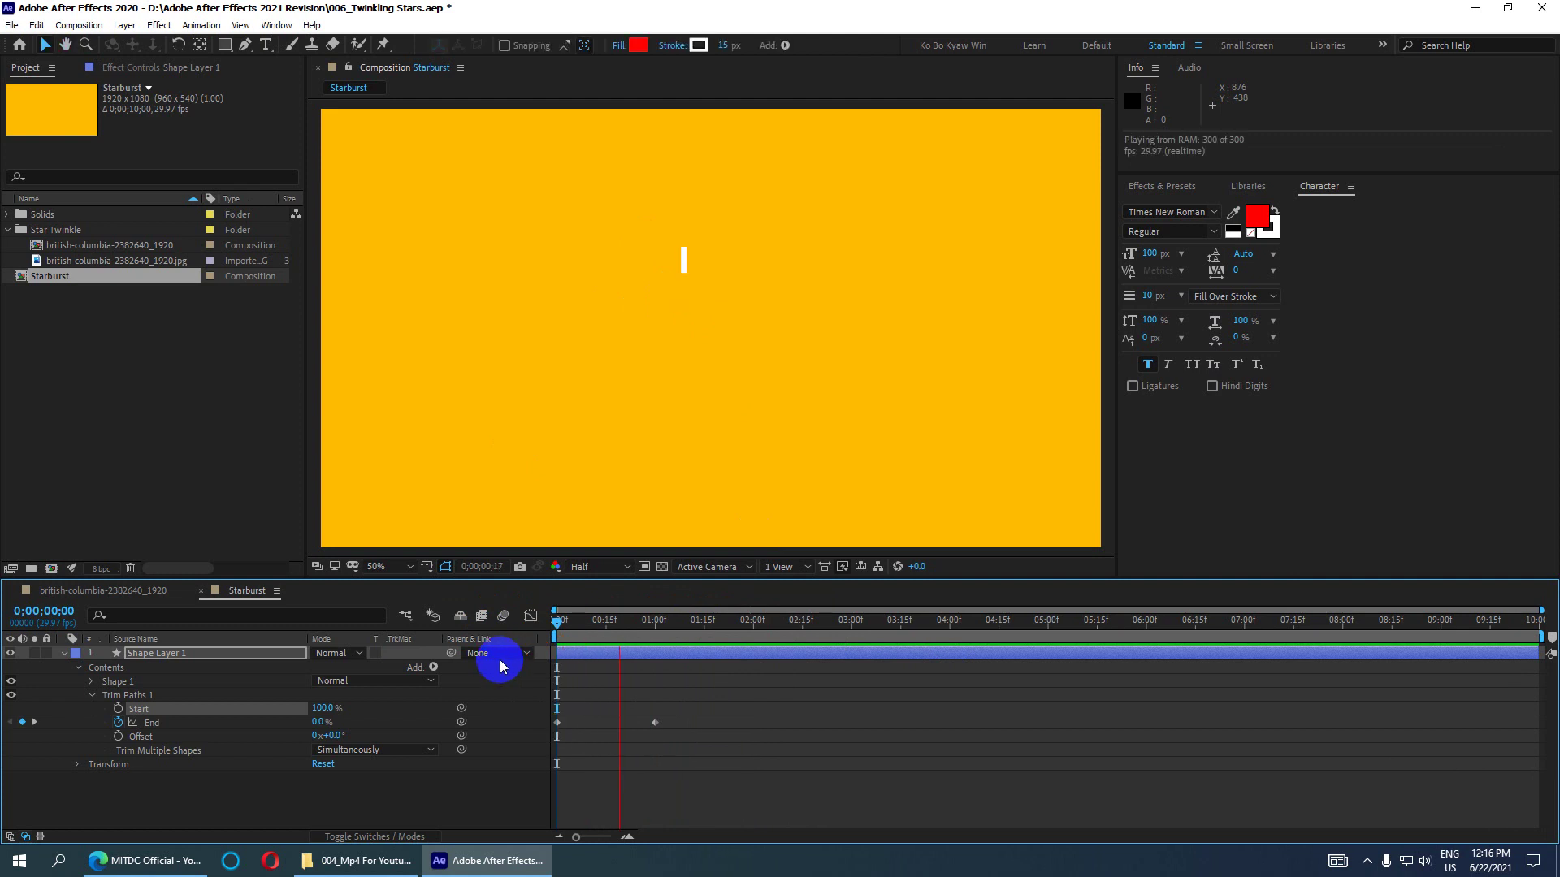
pyautogui.press('space')
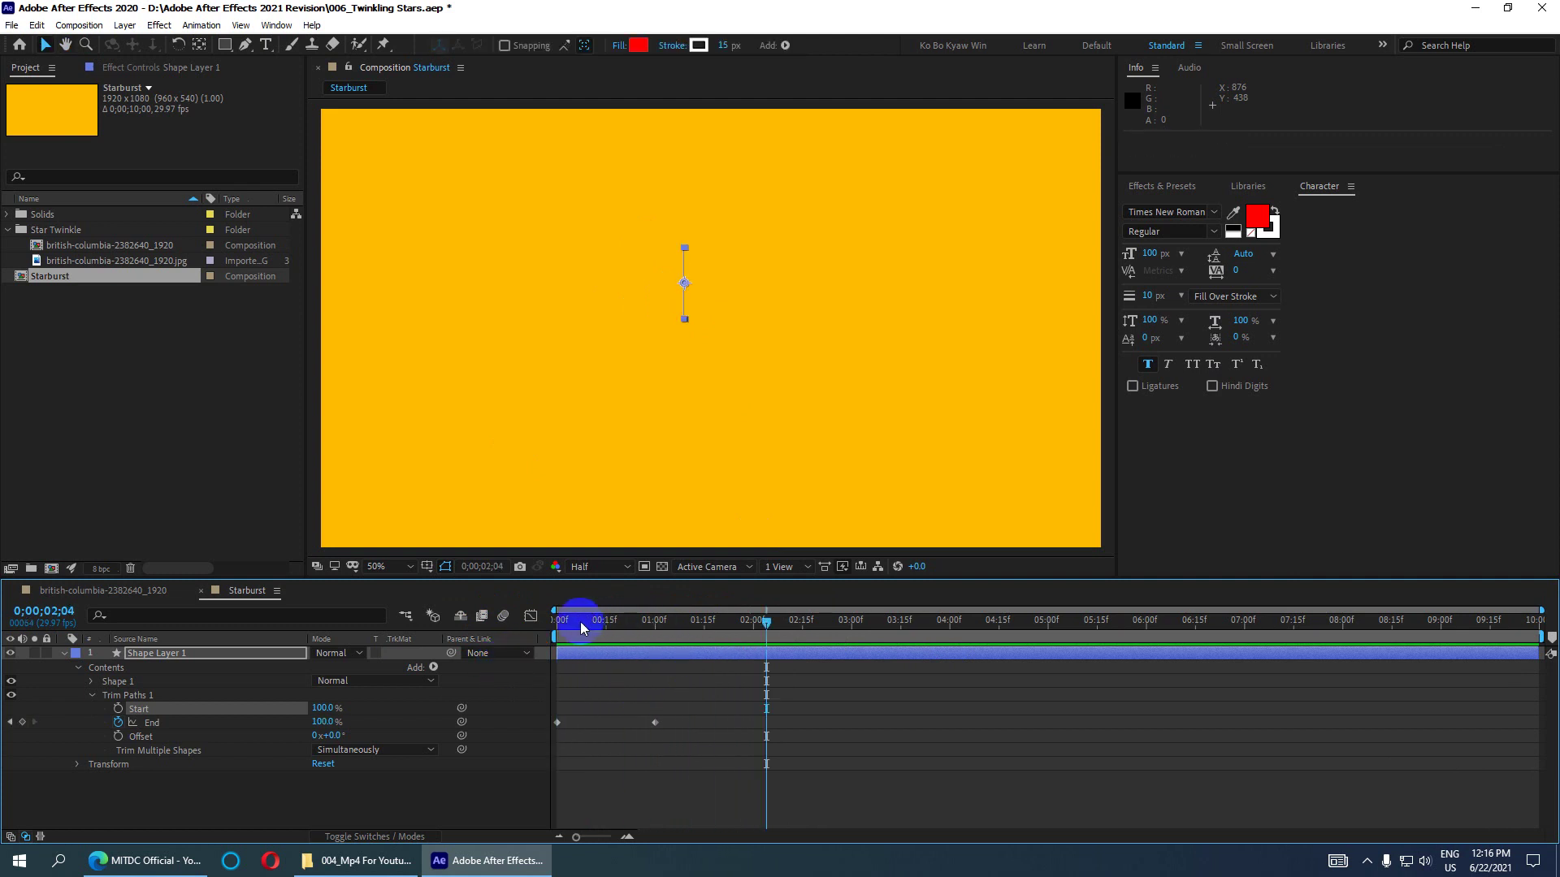
pyautogui.press('space')
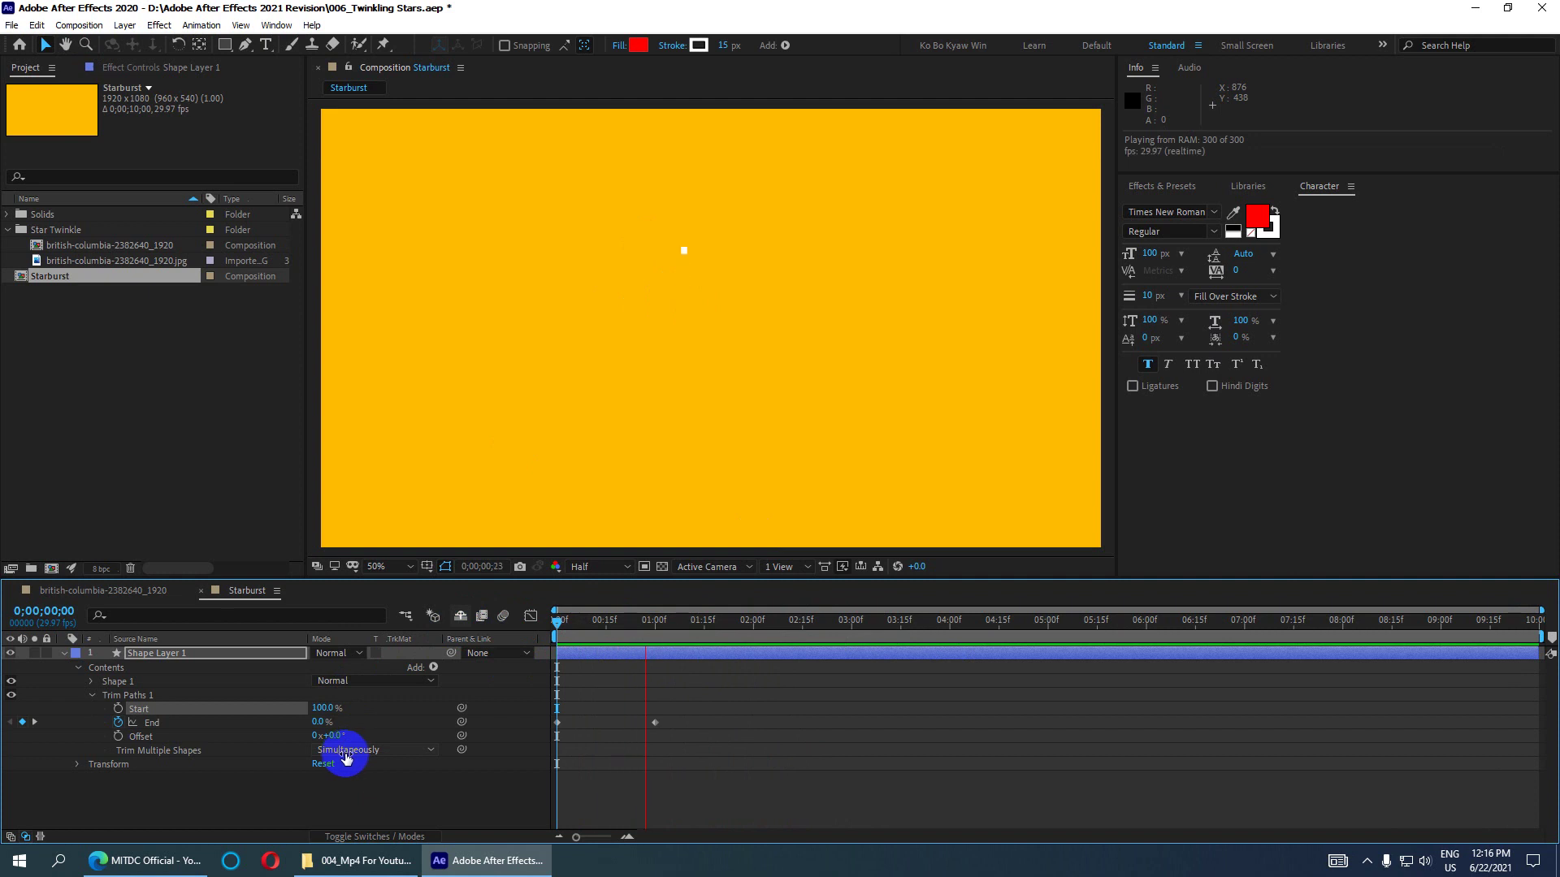
pyautogui.moveTo(746, 619); pyautogui.dragTo(506, 625)
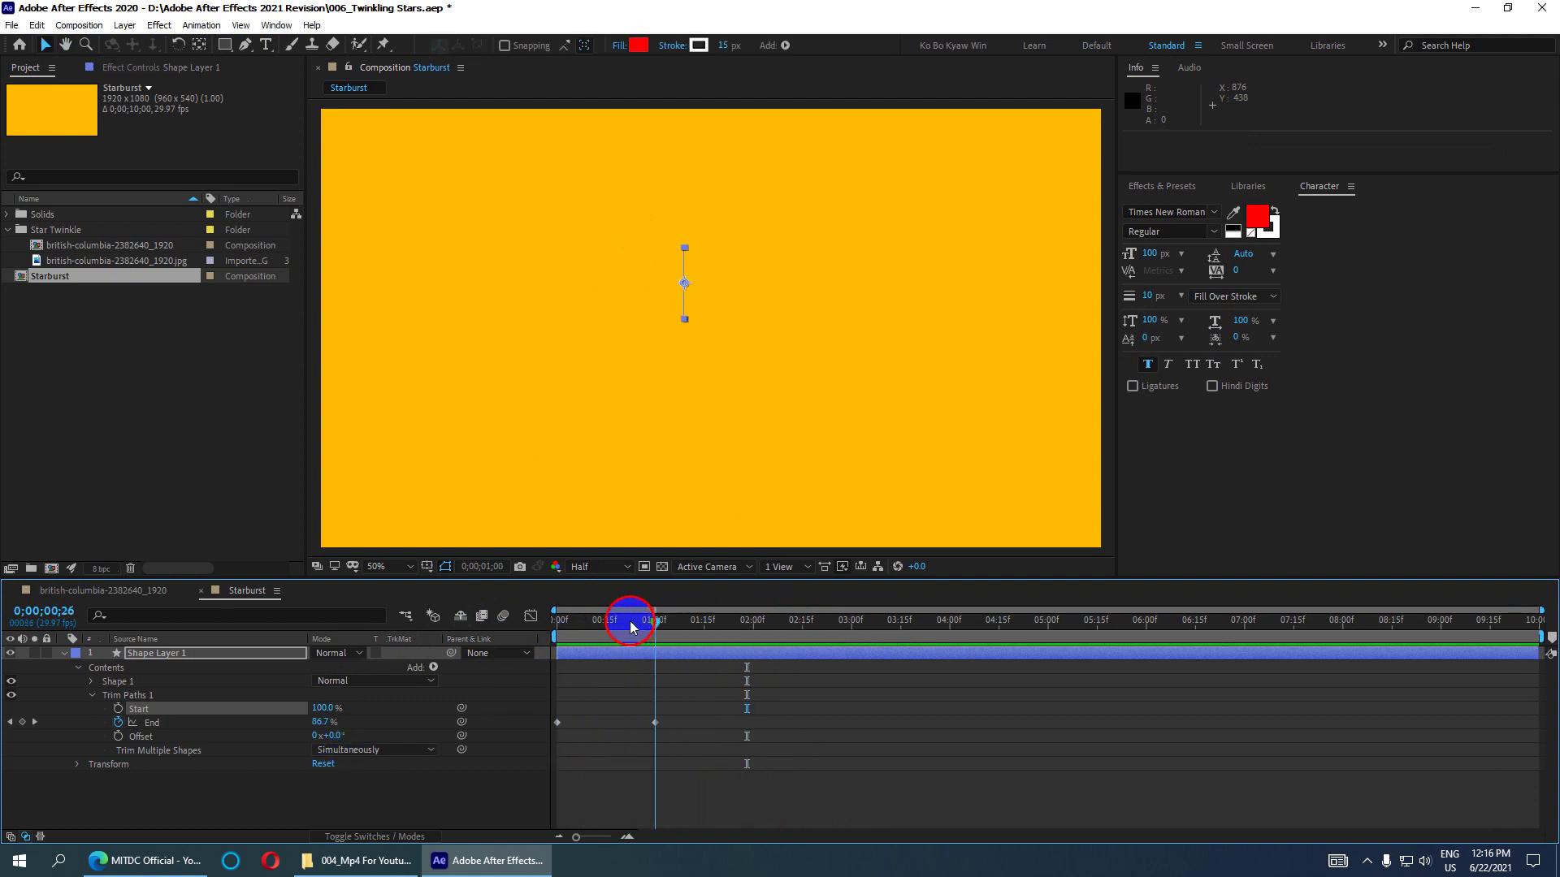
pyautogui.moveTo(681, 620); pyautogui.dragTo(743, 621)
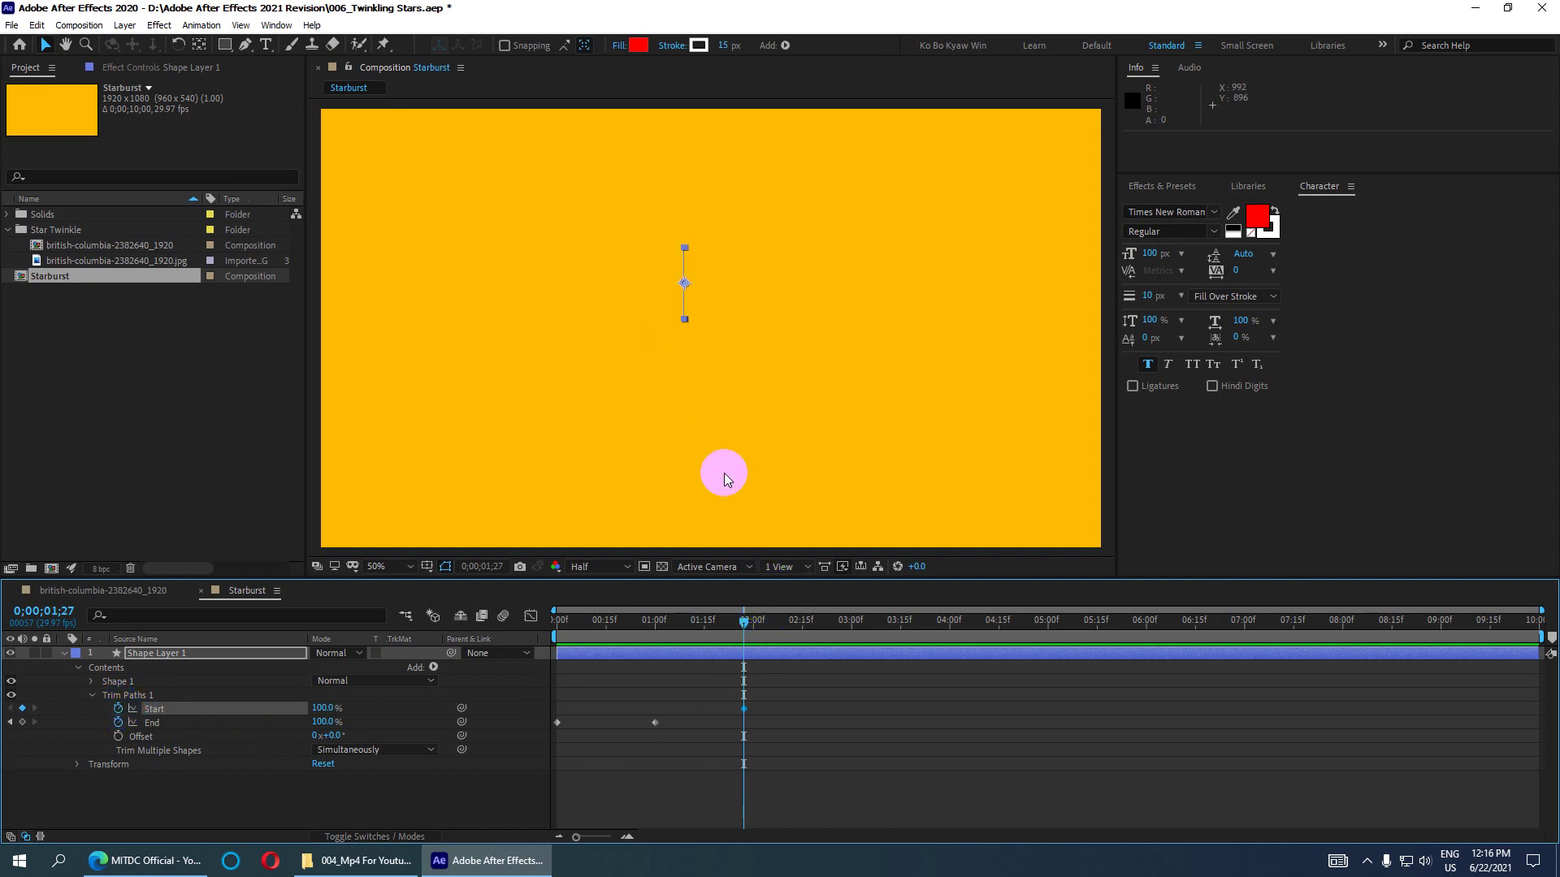
pyautogui.moveTo(744, 621); pyautogui.dragTo(616, 622)
pyautogui.click(324, 709)
pyautogui.write('0')
pyautogui.press('Return')
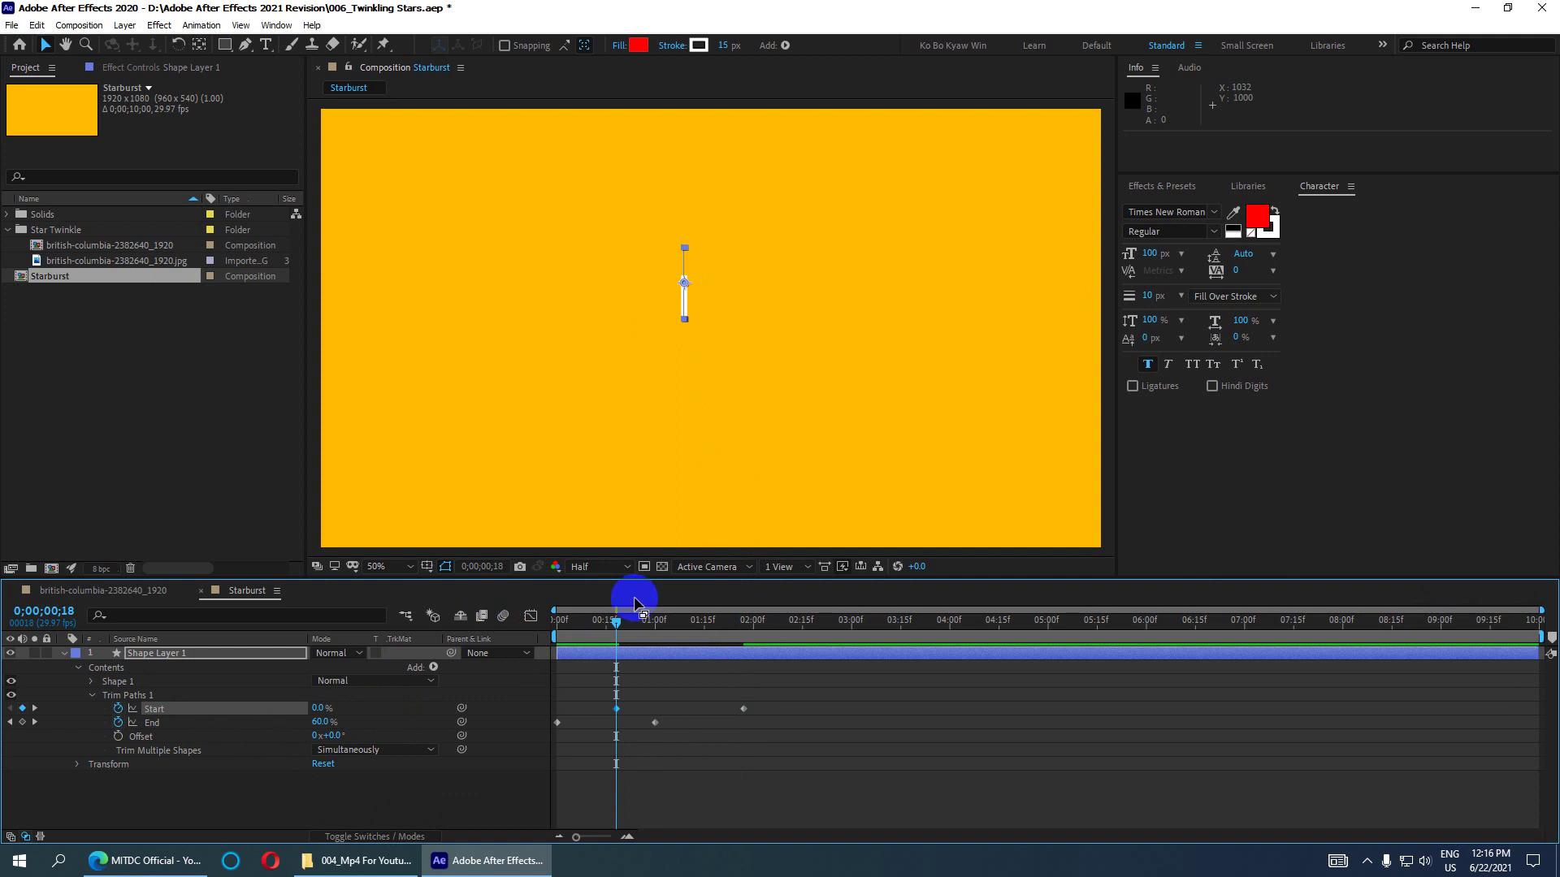
# - Preview the line drawing on and retracting, inspect the values, and reselect Shape Layer 1
pyautogui.moveTo(616, 621); pyautogui.dragTo(492, 632)
pyautogui.click(692, 303)
pyautogui.press('space')
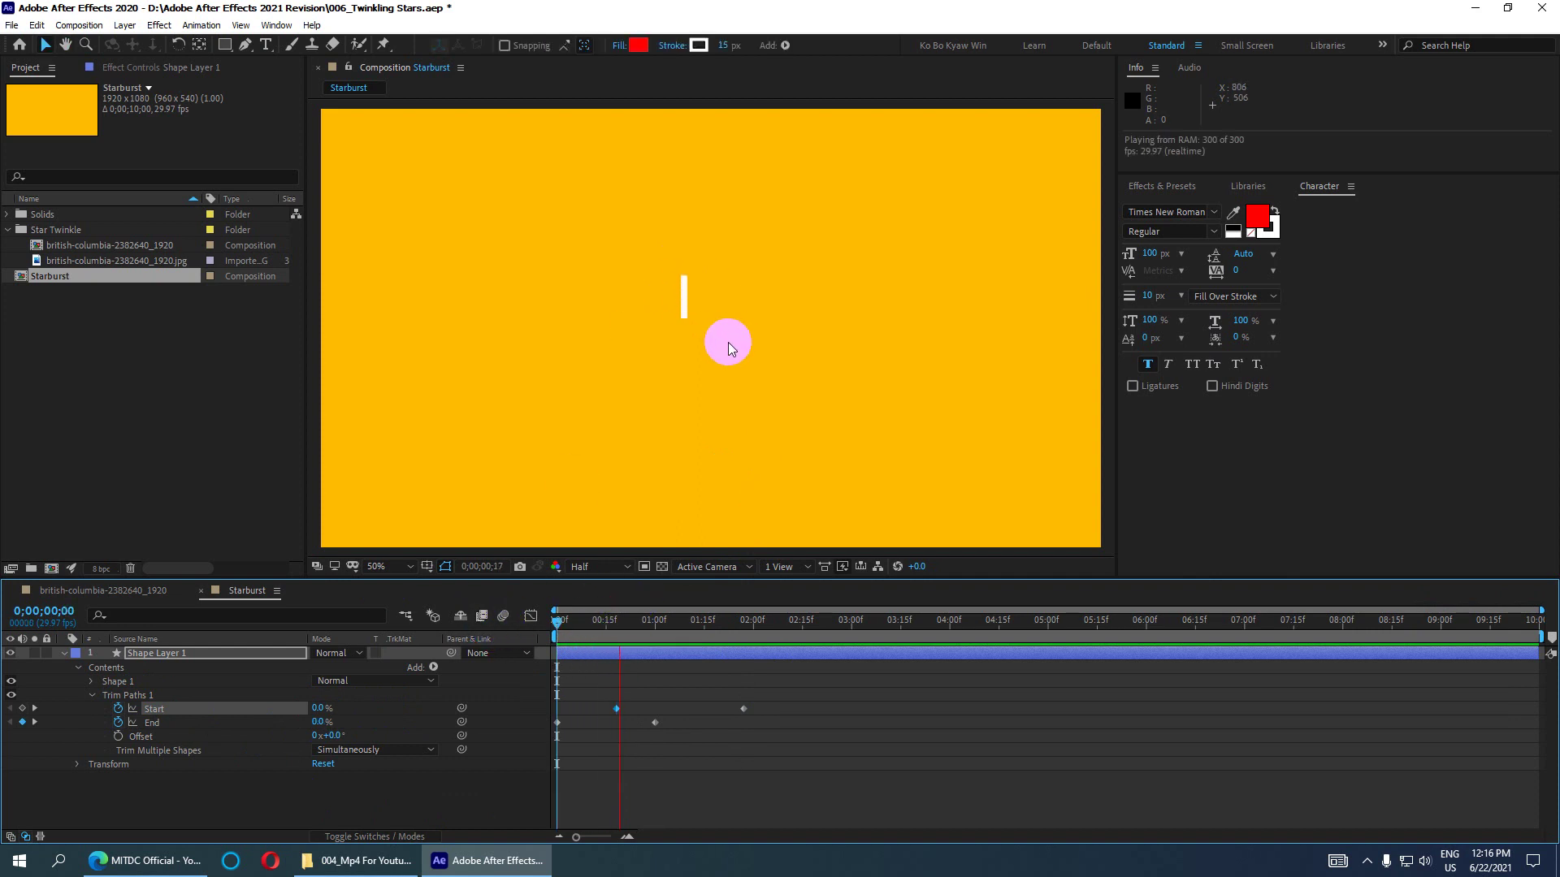
pyautogui.press('space')
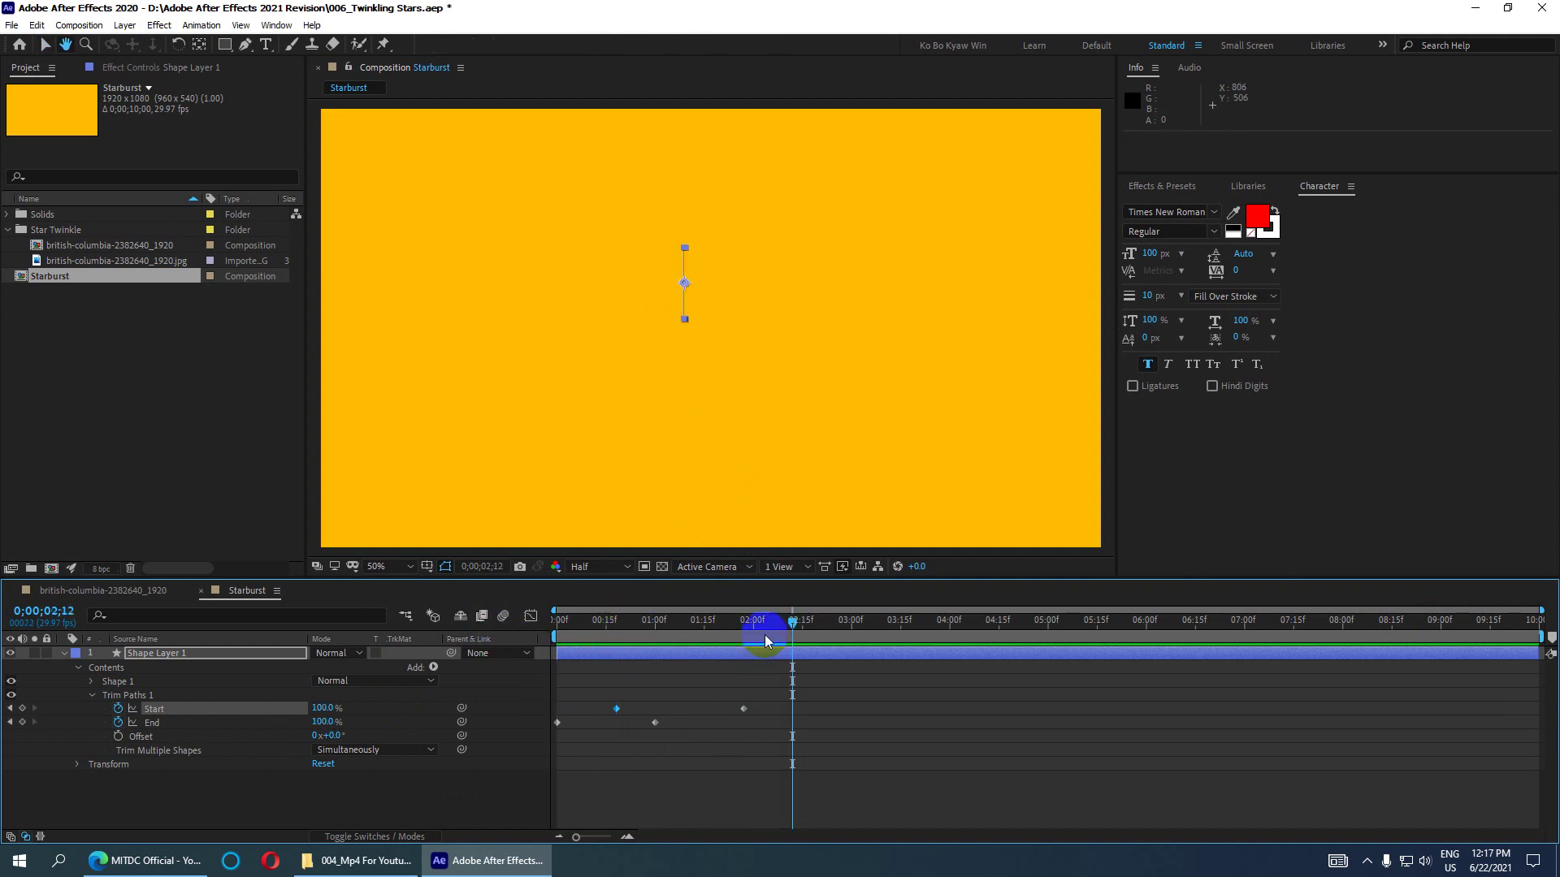
pyautogui.press('space')
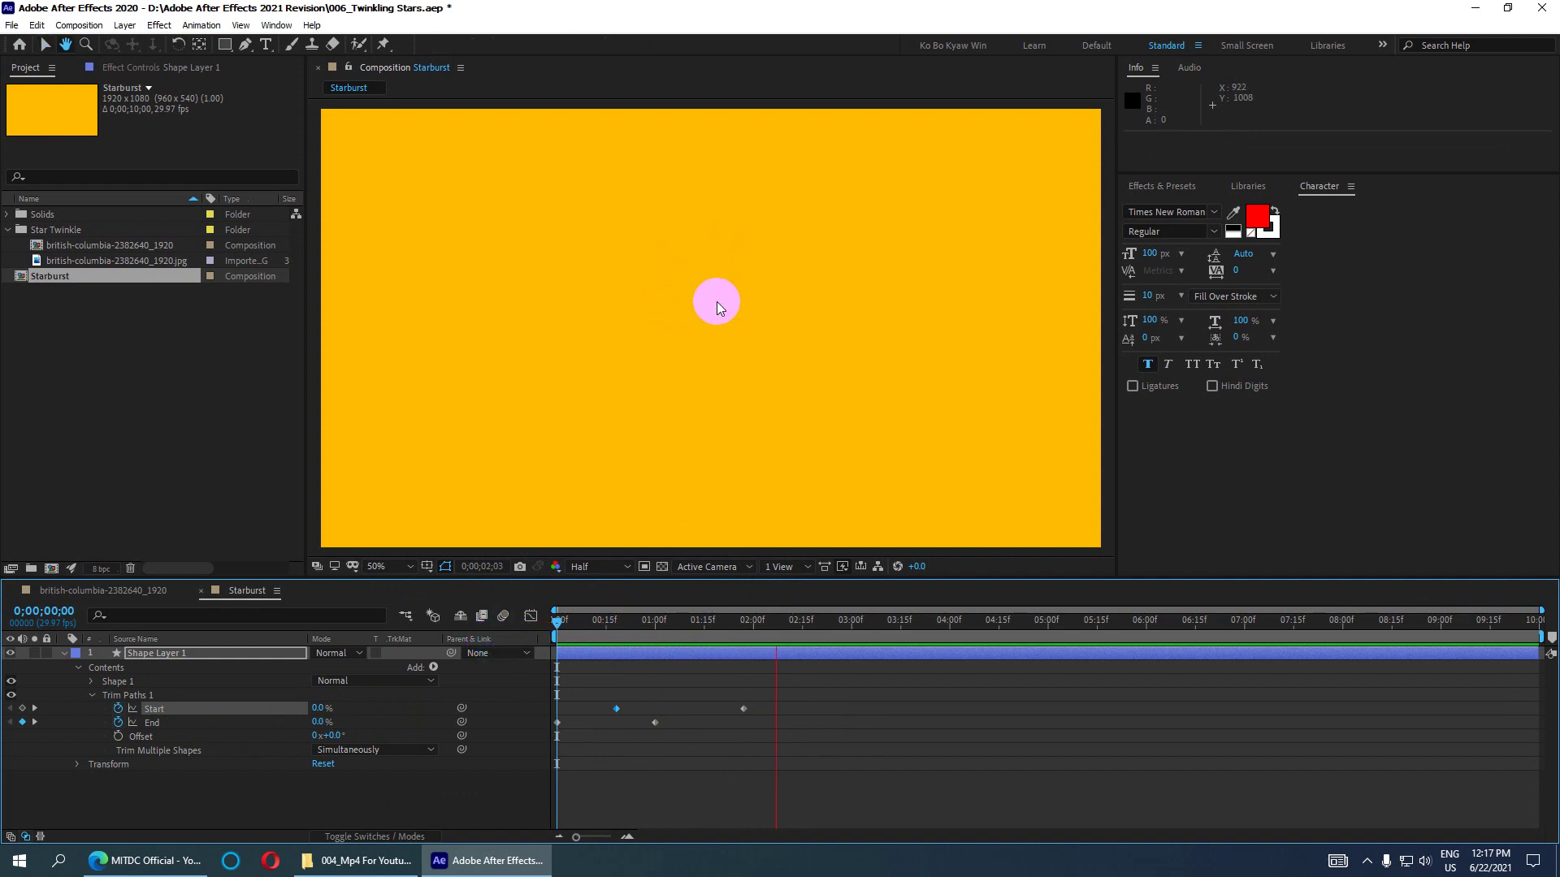
pyautogui.click(707, 626)
pyautogui.click(776, 624)
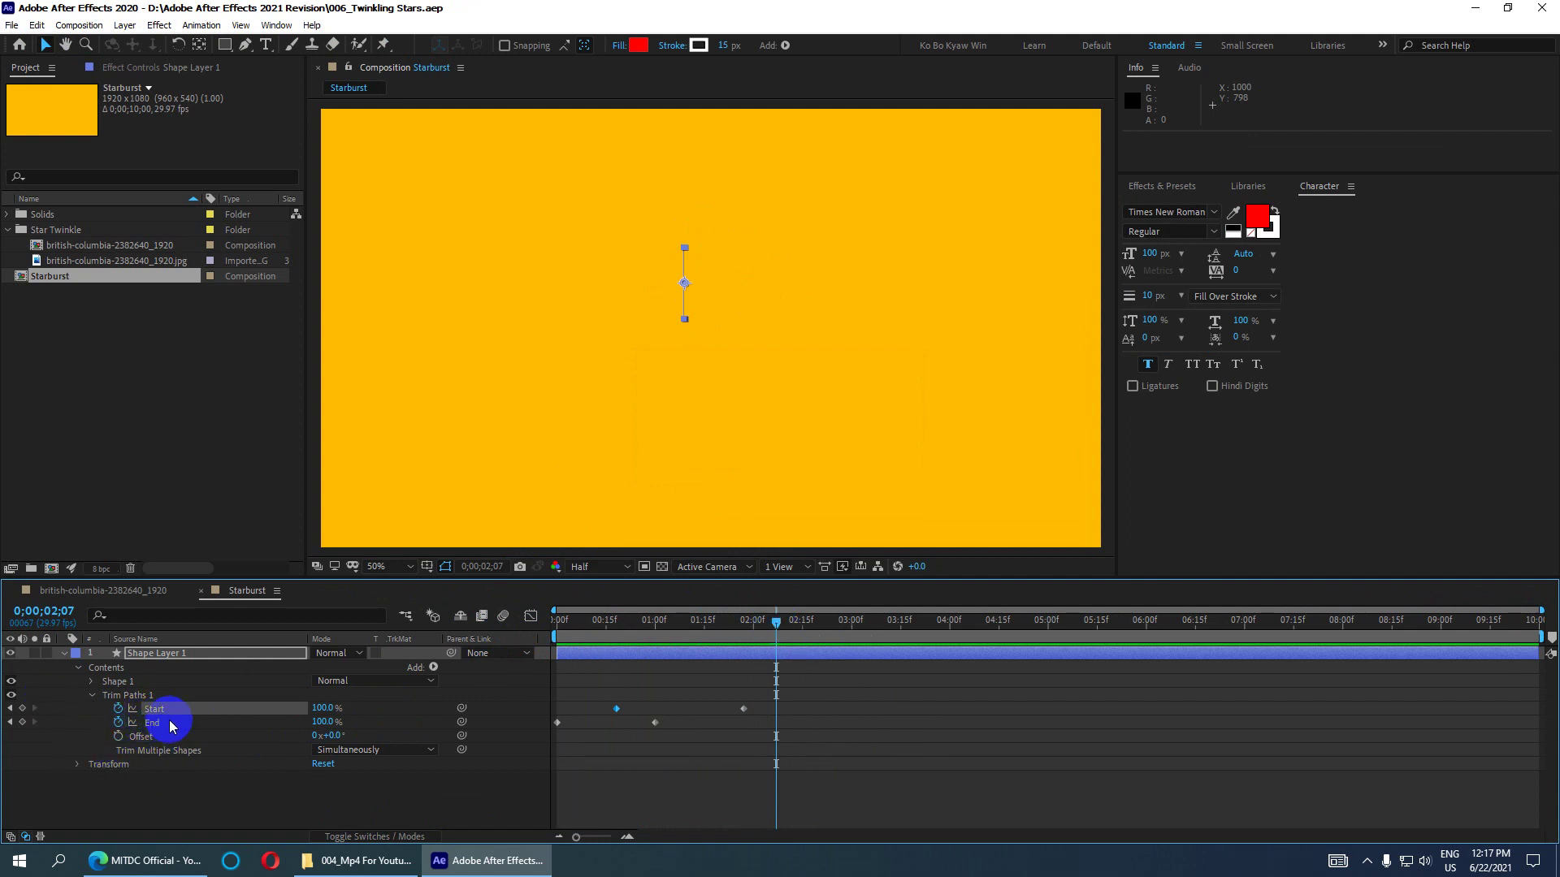
pyautogui.moveTo(776, 623)
pyautogui.mouseDown()
pyautogui.moveTo(819, 666)
pyautogui.moveTo(534, 653)
pyautogui.mouseUp()
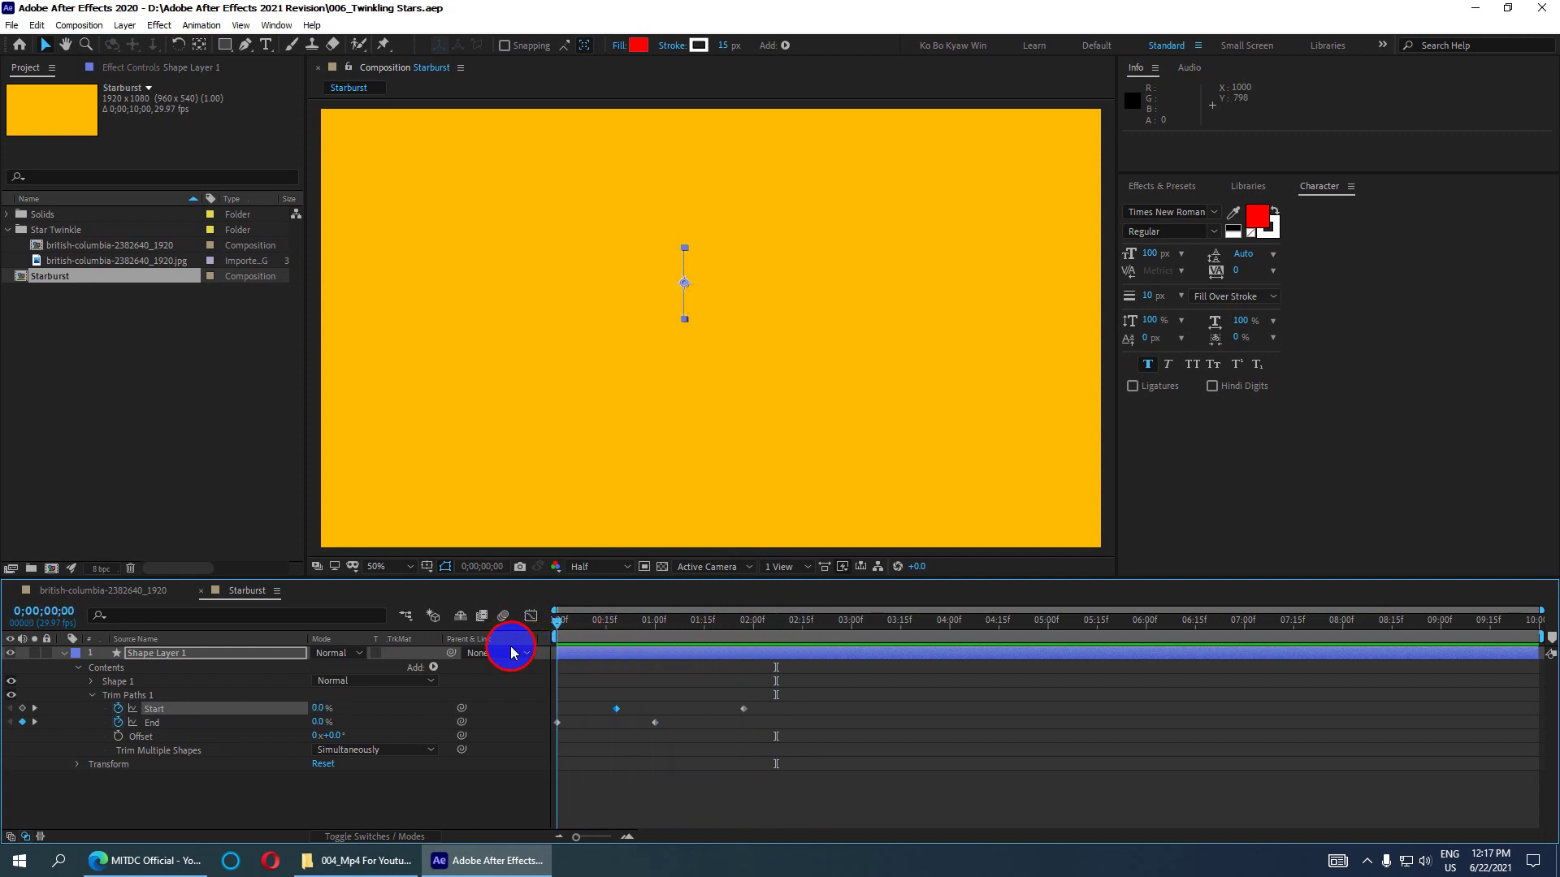
pyautogui.moveTo(511, 652); pyautogui.dragTo(655, 653)
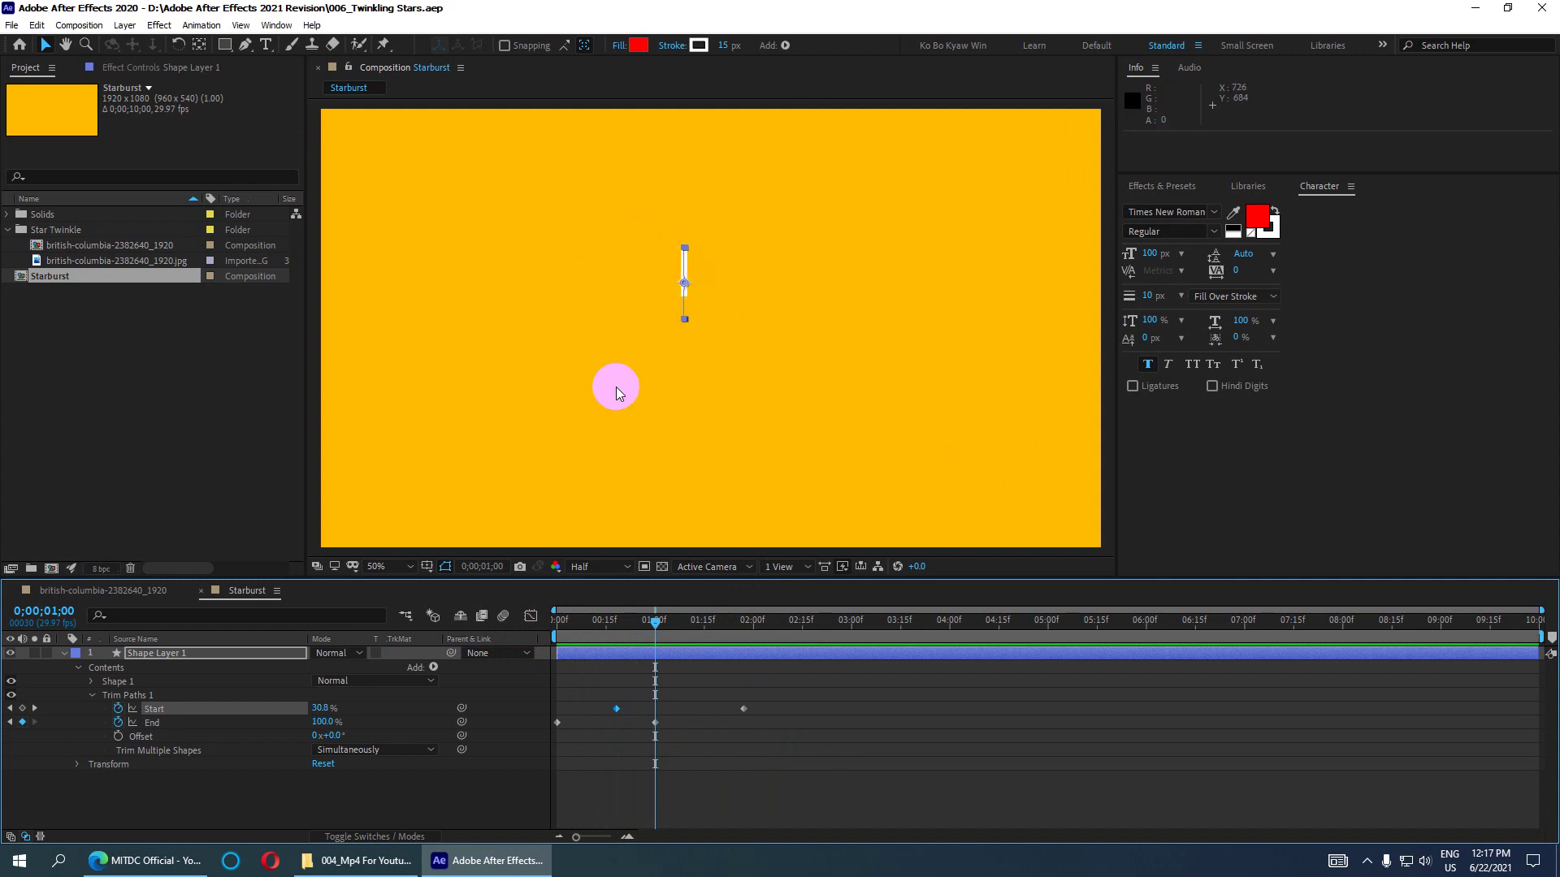
pyautogui.click(255, 523)
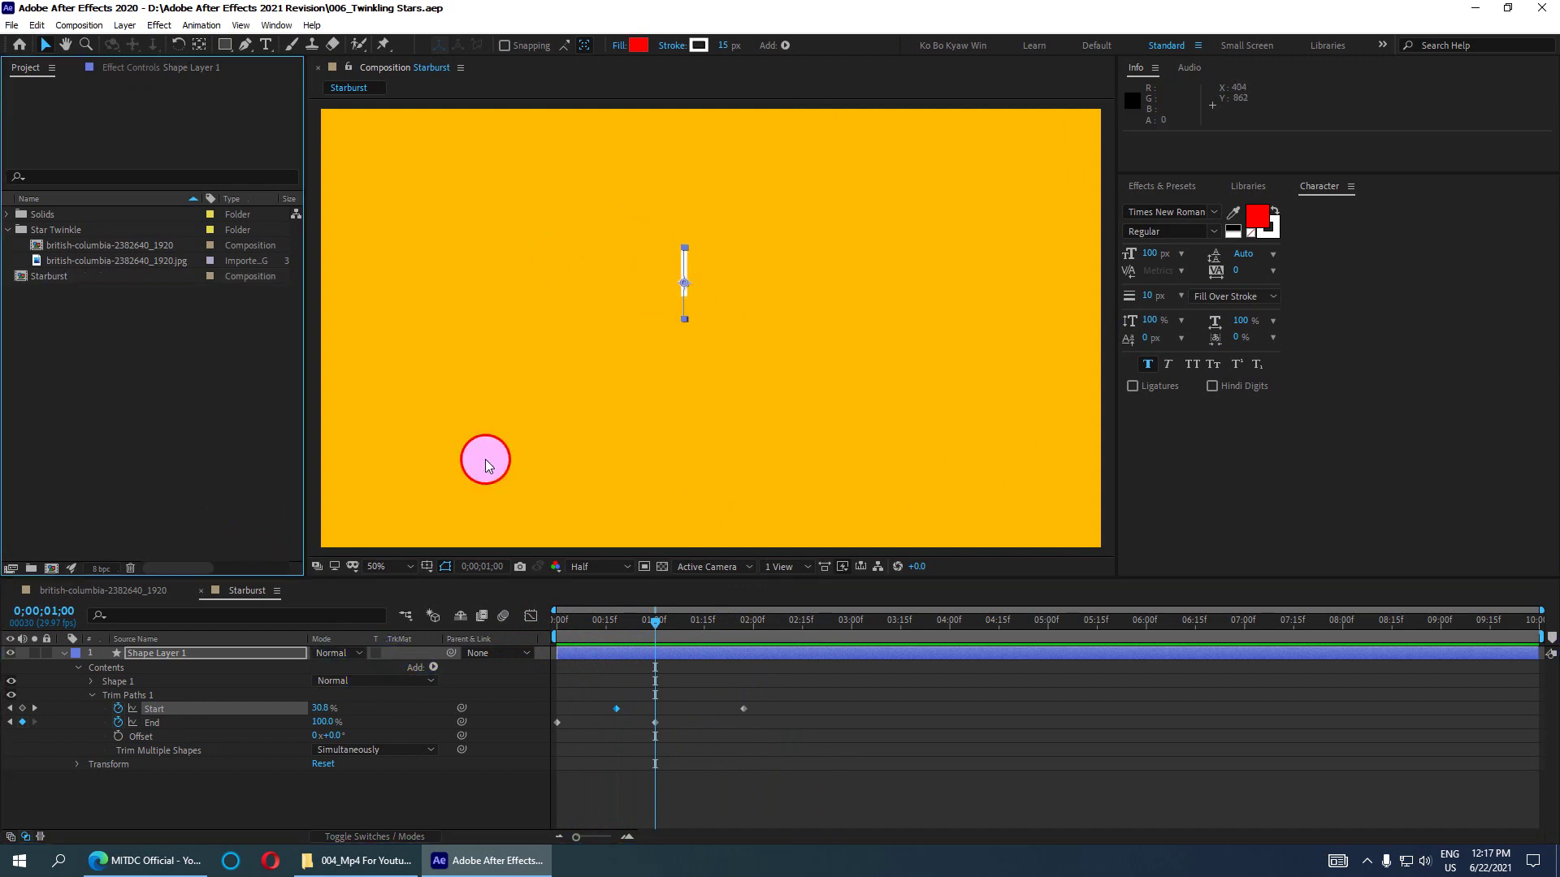
pyautogui.click(485, 459)
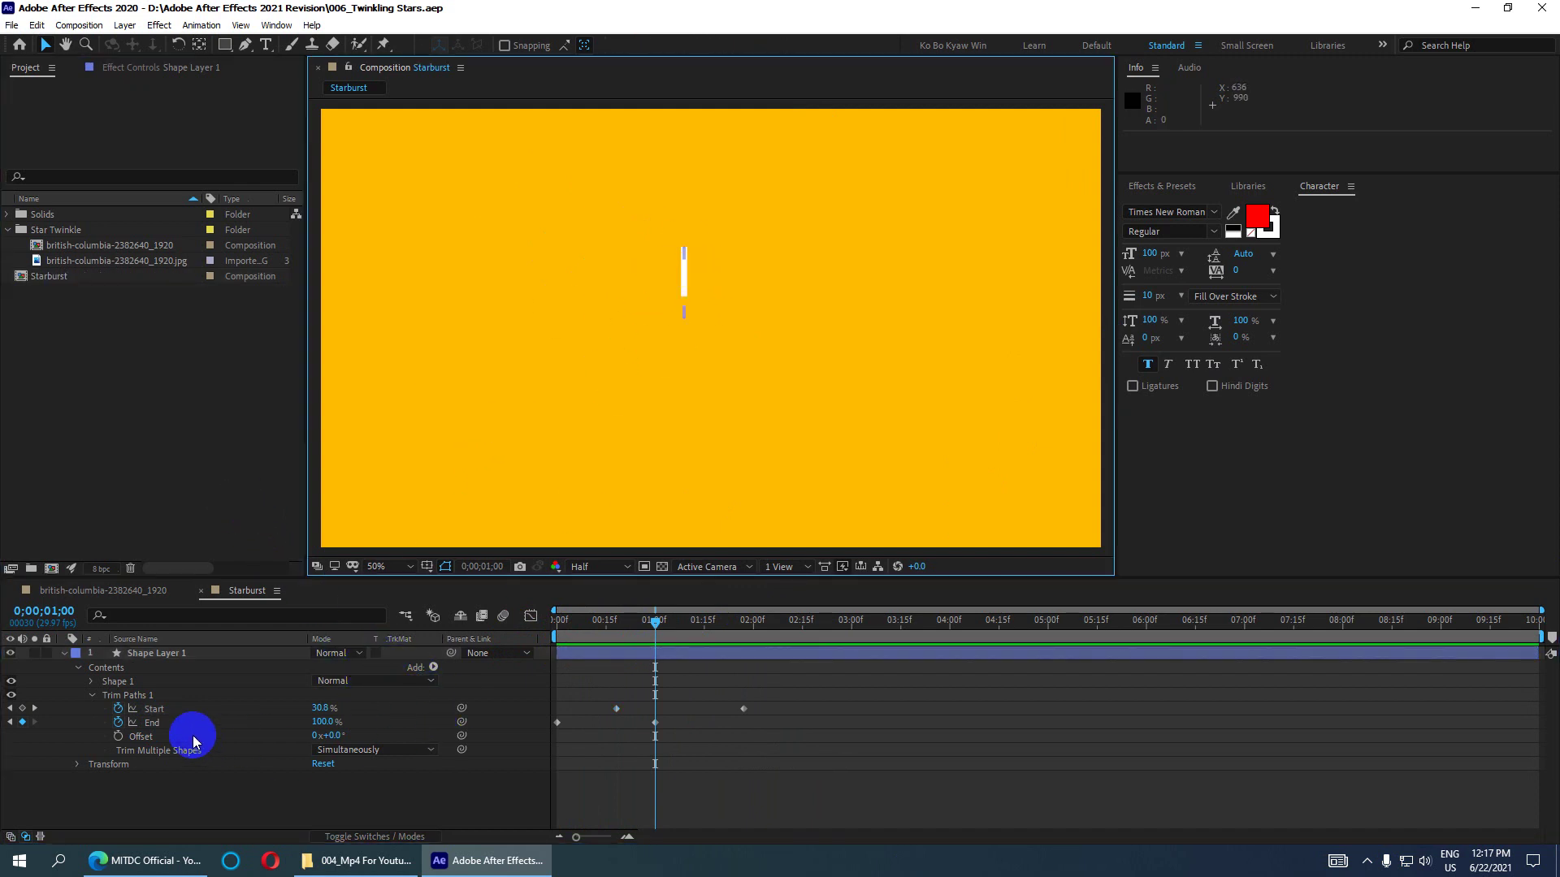
pyautogui.click(118, 671)
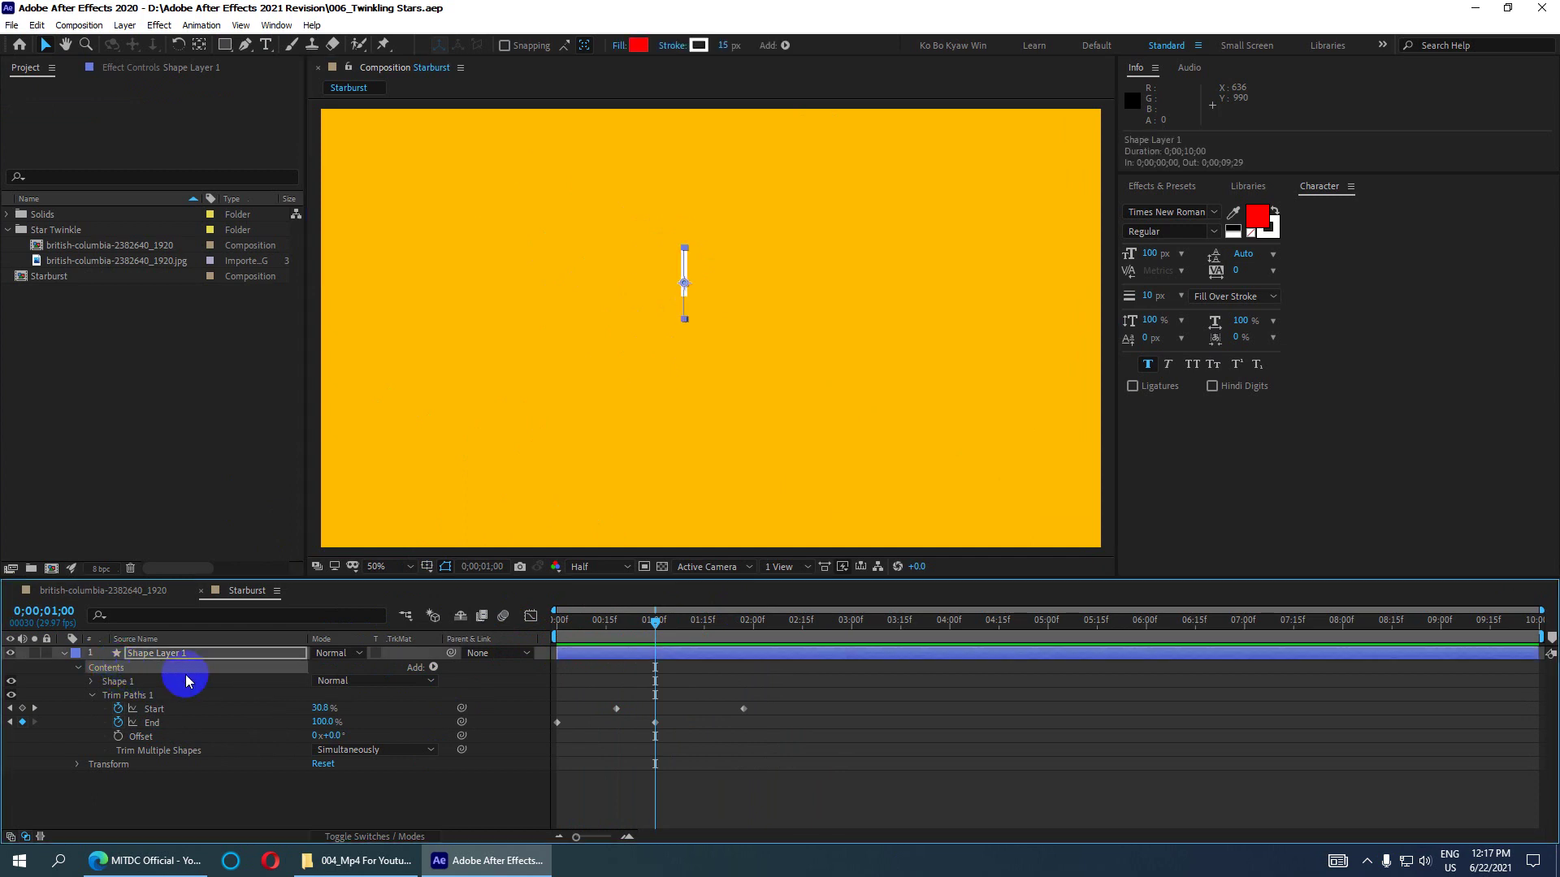
# - Add a Repeater to Shape Layer 1 and set its Copies to 5
pyautogui.click(434, 668)
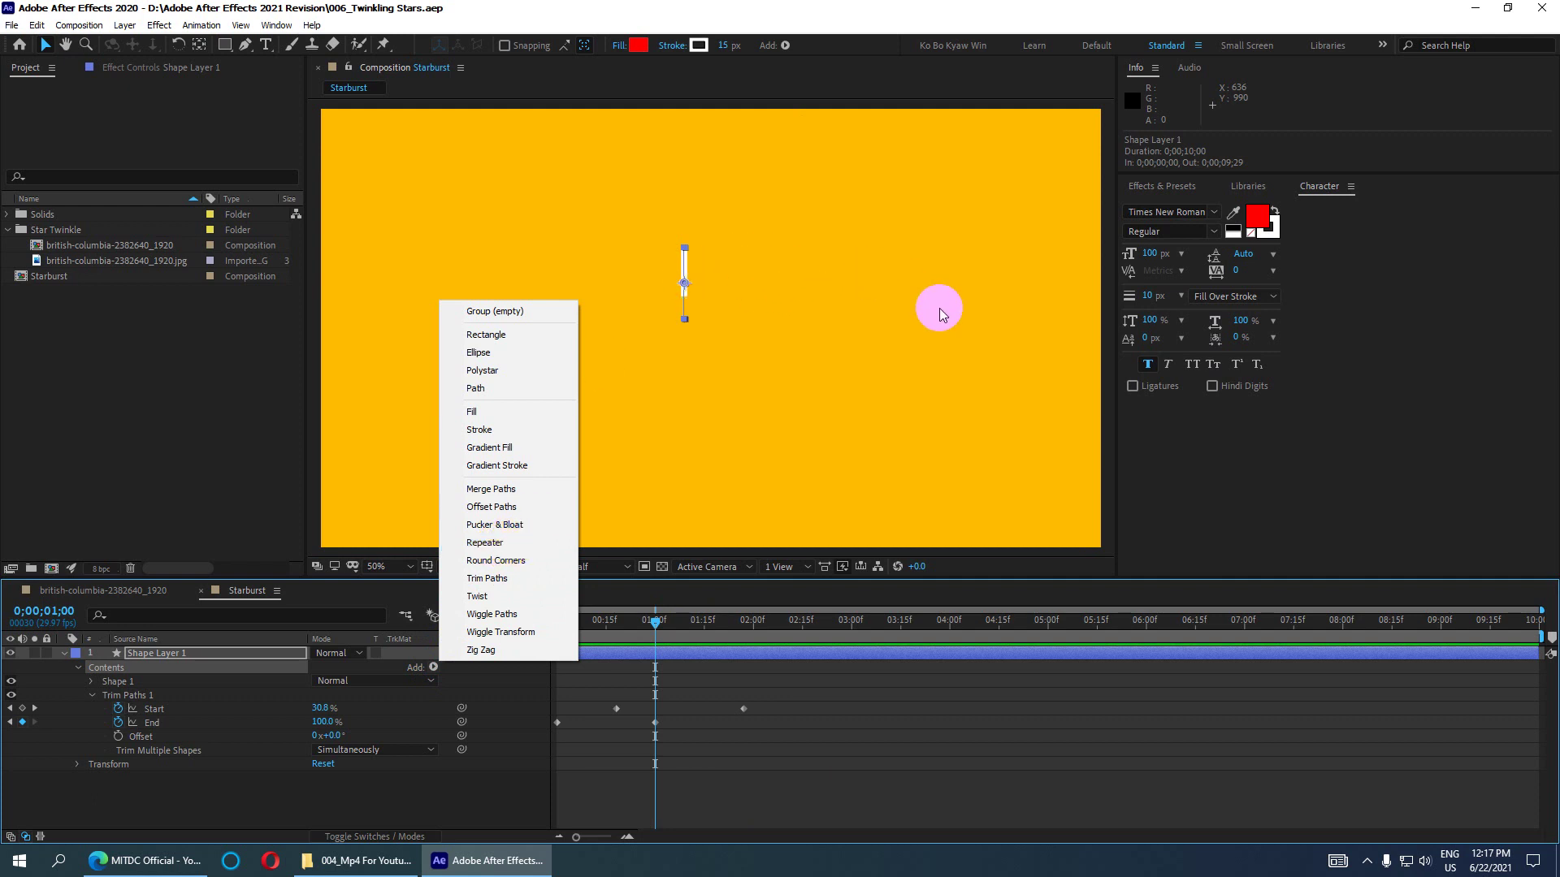
pyautogui.click(509, 542)
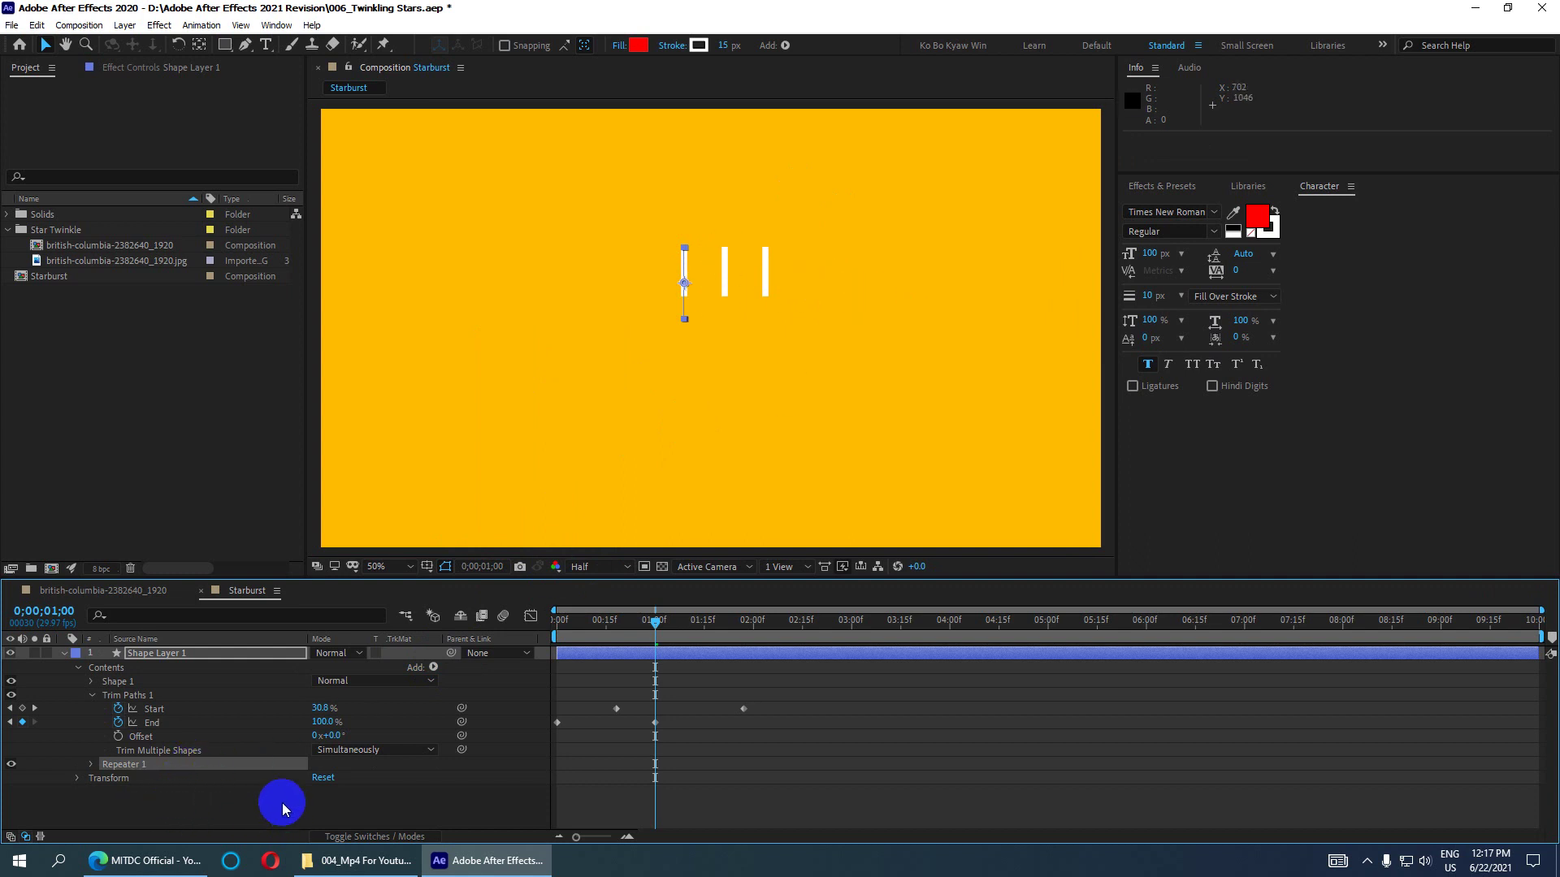
pyautogui.click(91, 763)
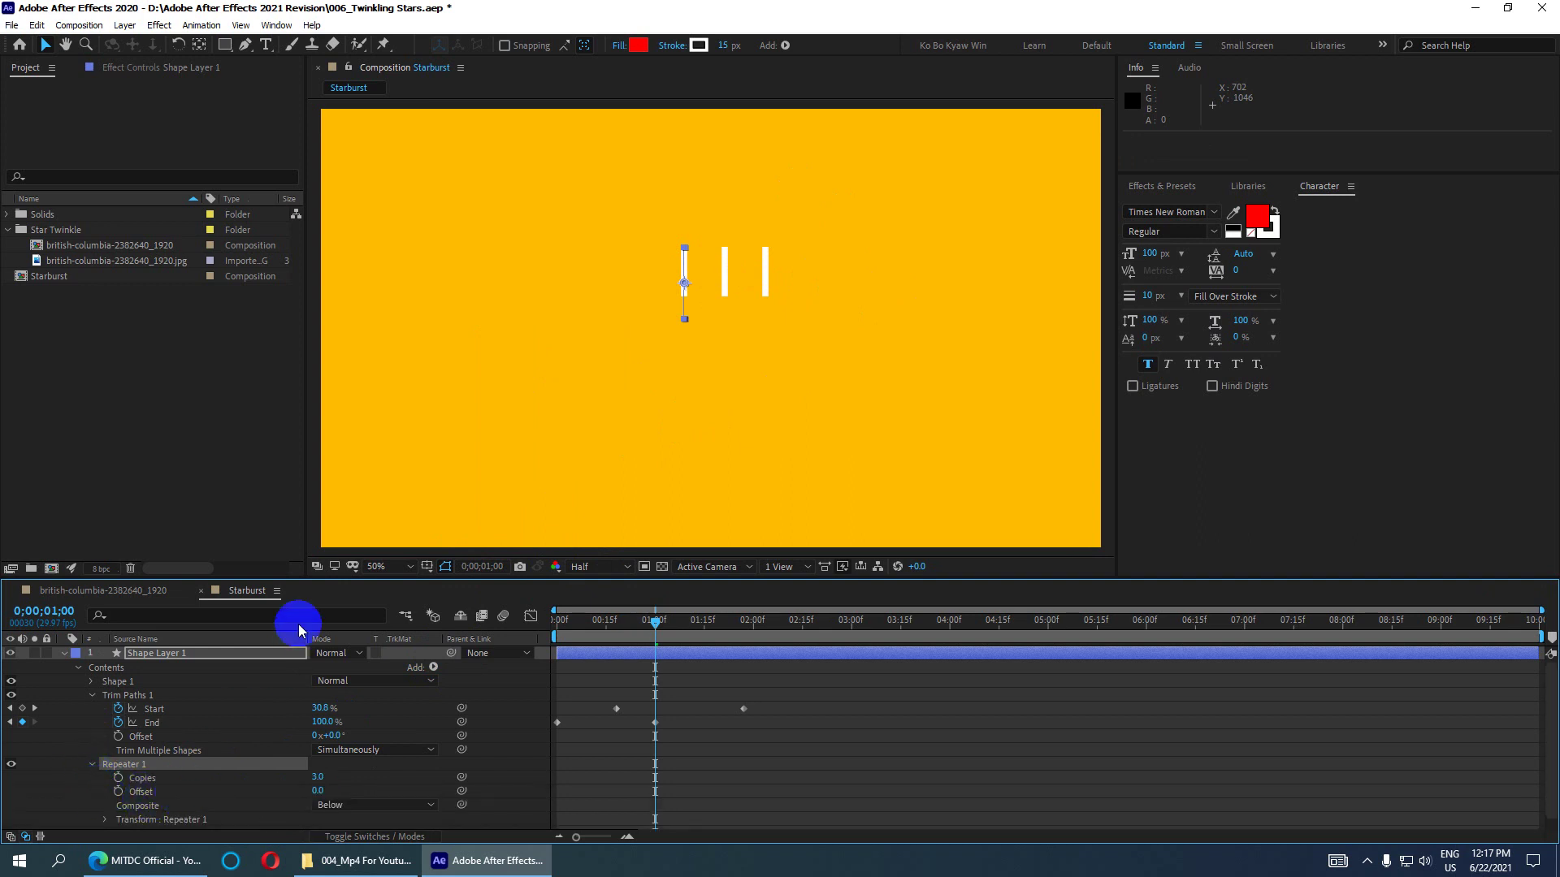
pyautogui.moveTo(323, 578); pyautogui.dragTo(322, 508)
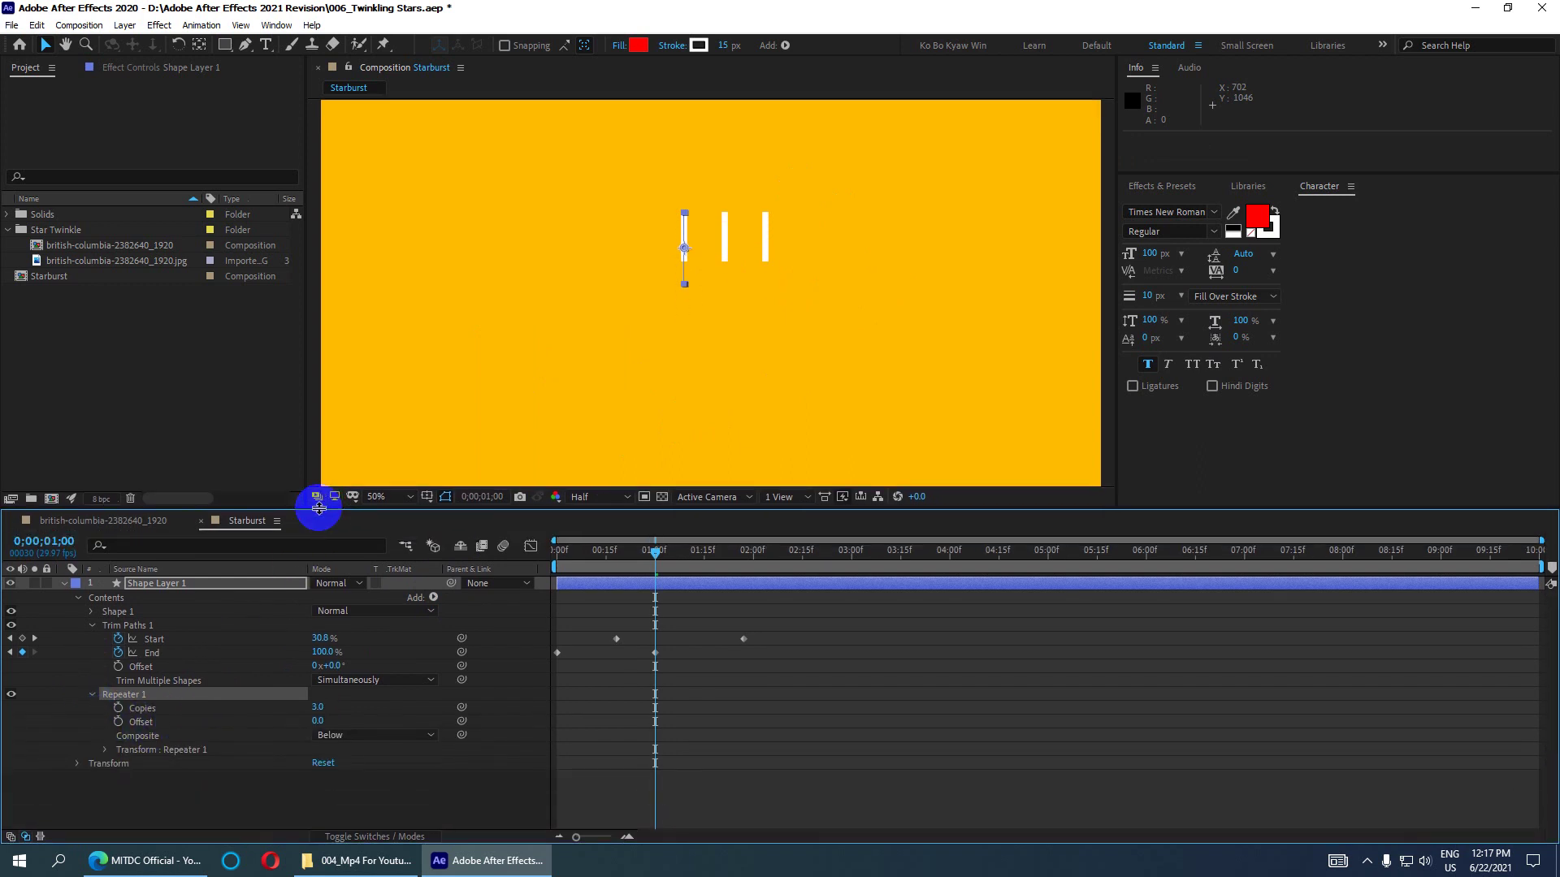
pyautogui.click(318, 708)
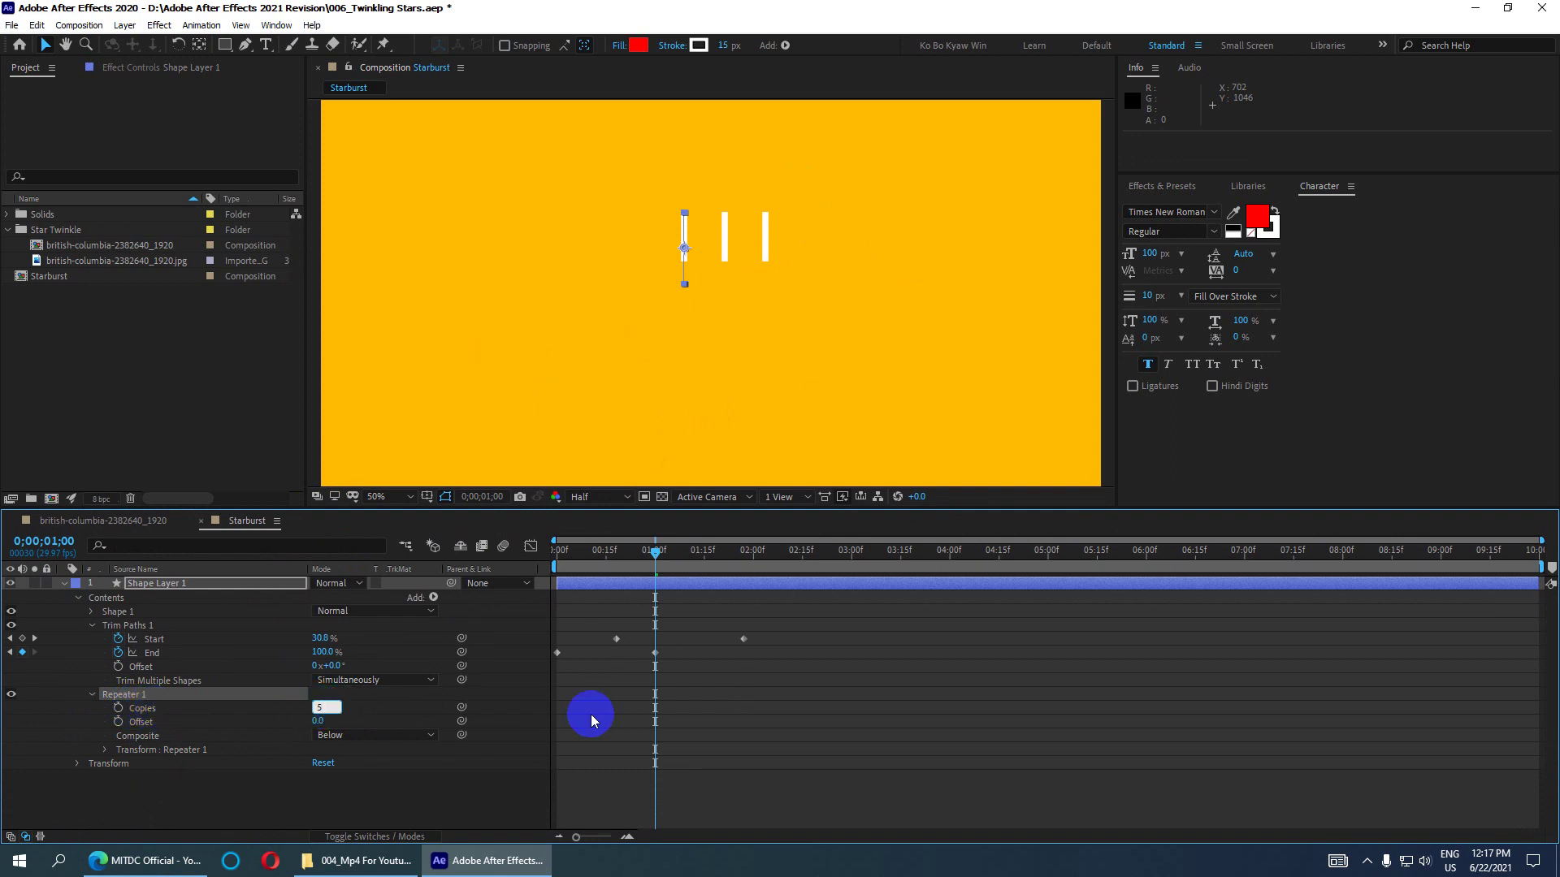
pyautogui.press('Return')
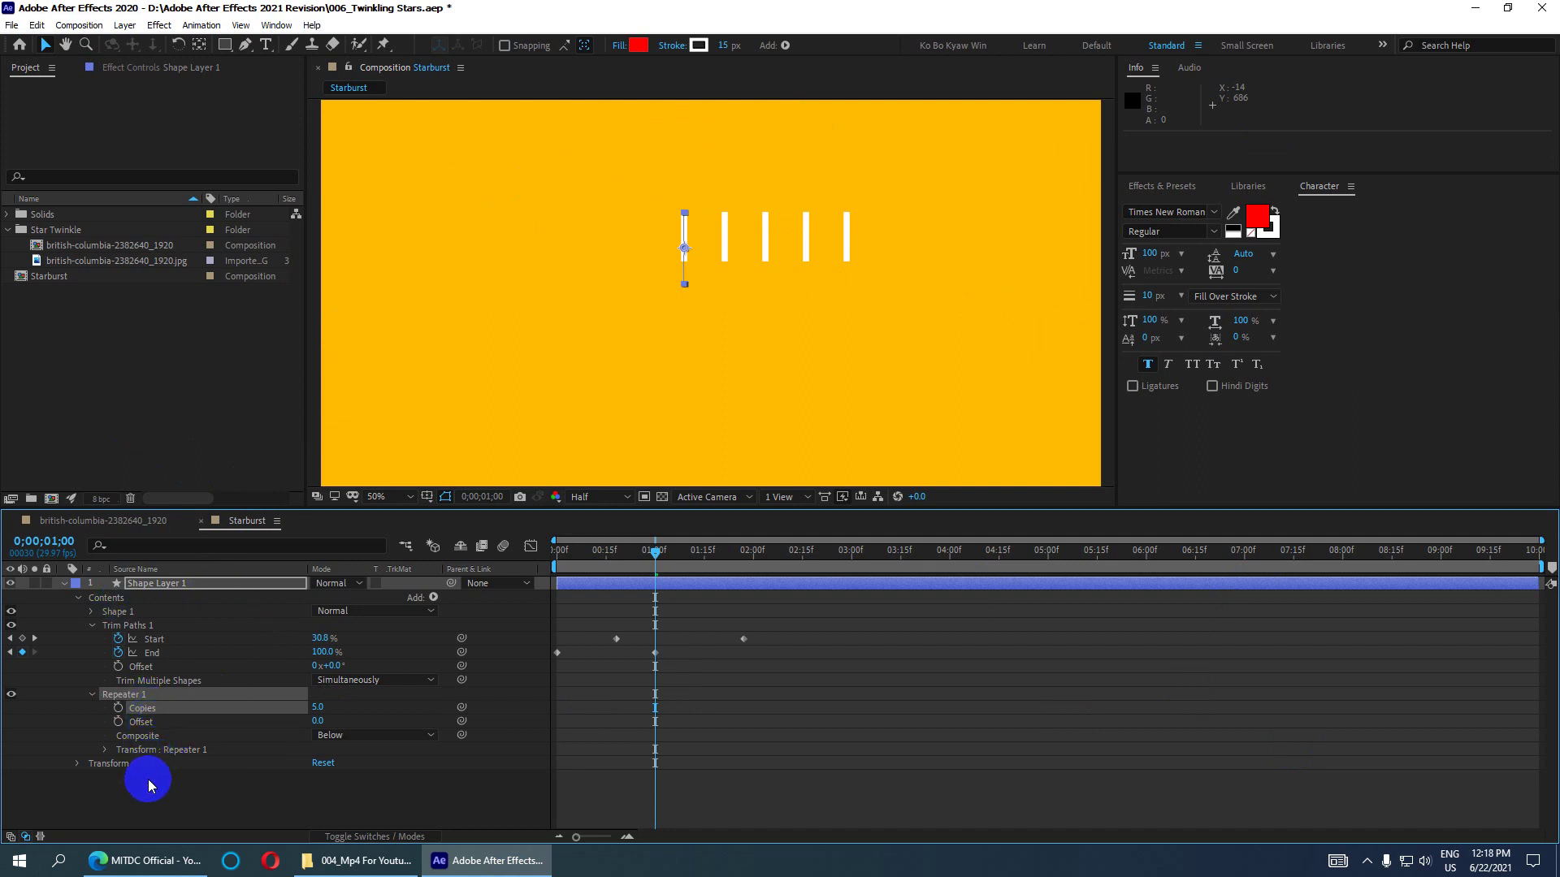
# - Scrub the Repeater 1 transform Rotation up to 65° to fan the five bars out
pyautogui.click(103, 751)
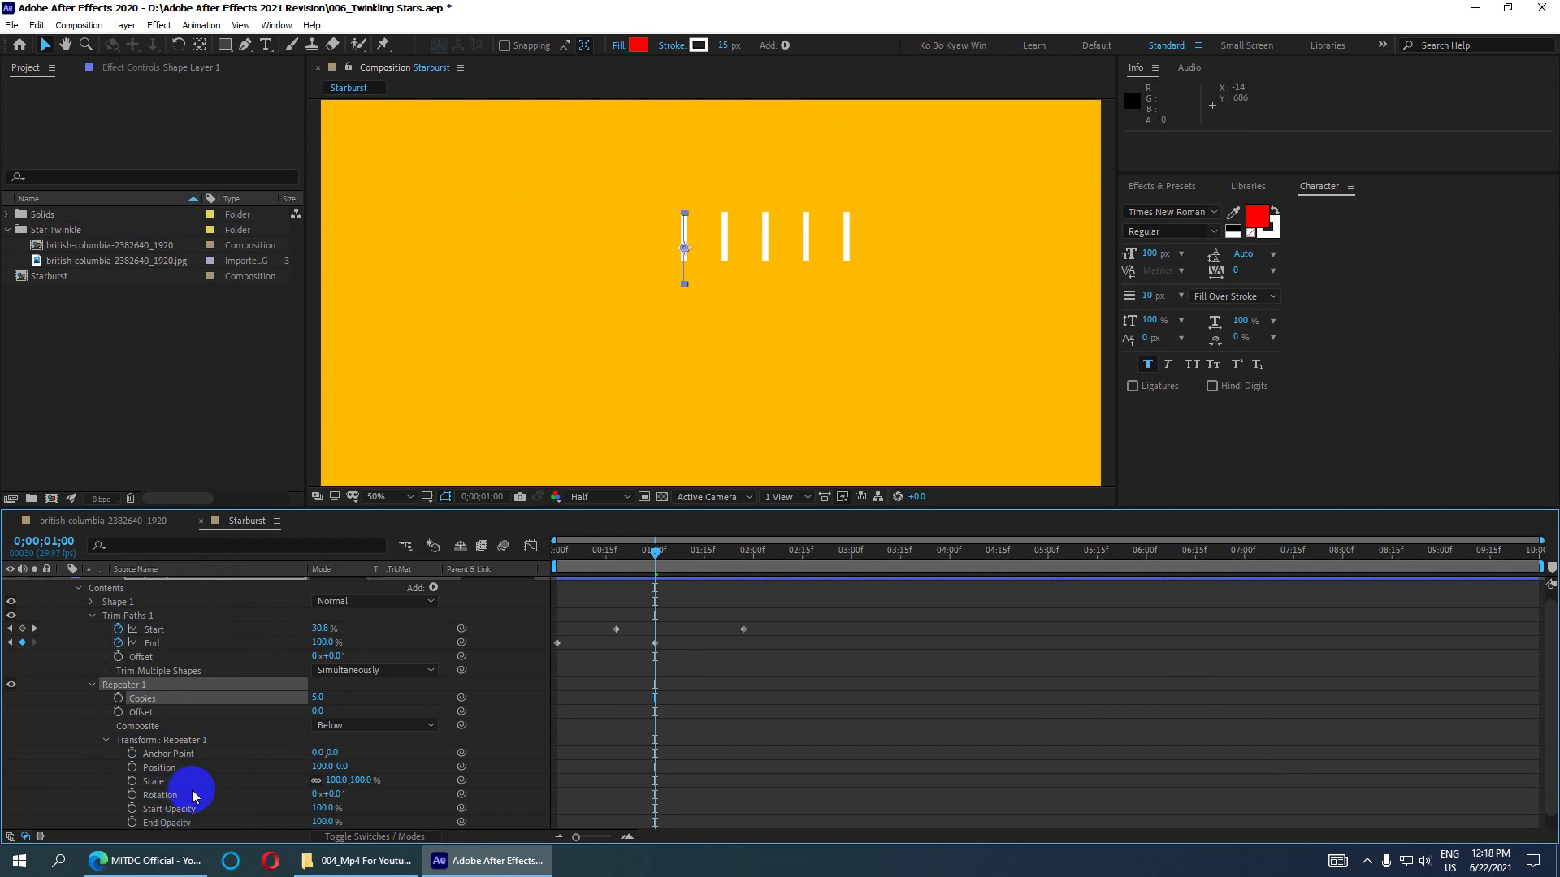
pyautogui.scroll(1, 192, 796)
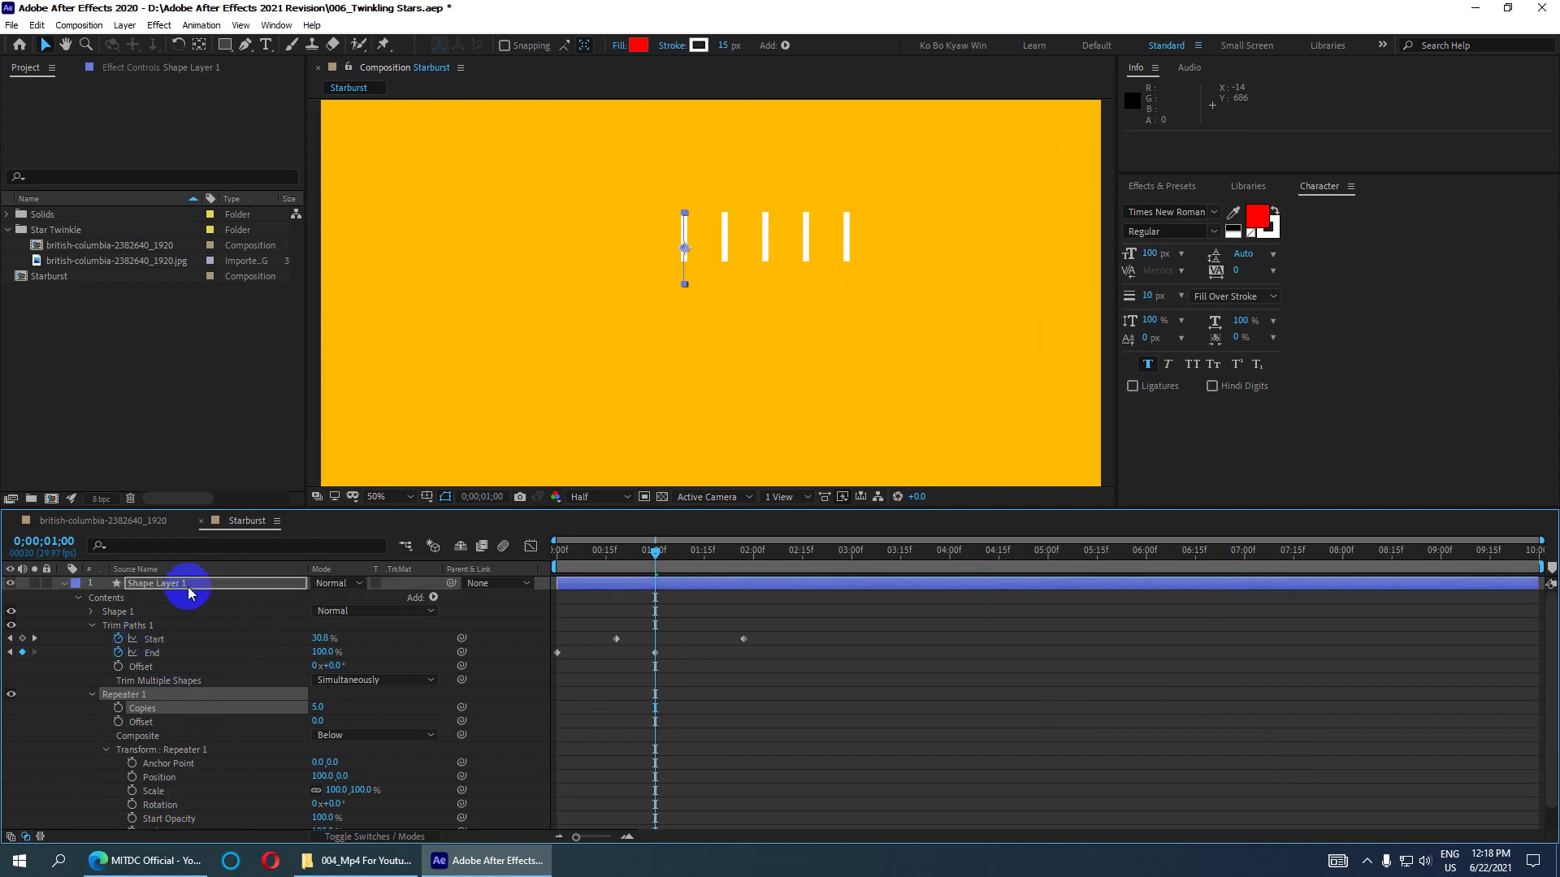
pyautogui.click(434, 598)
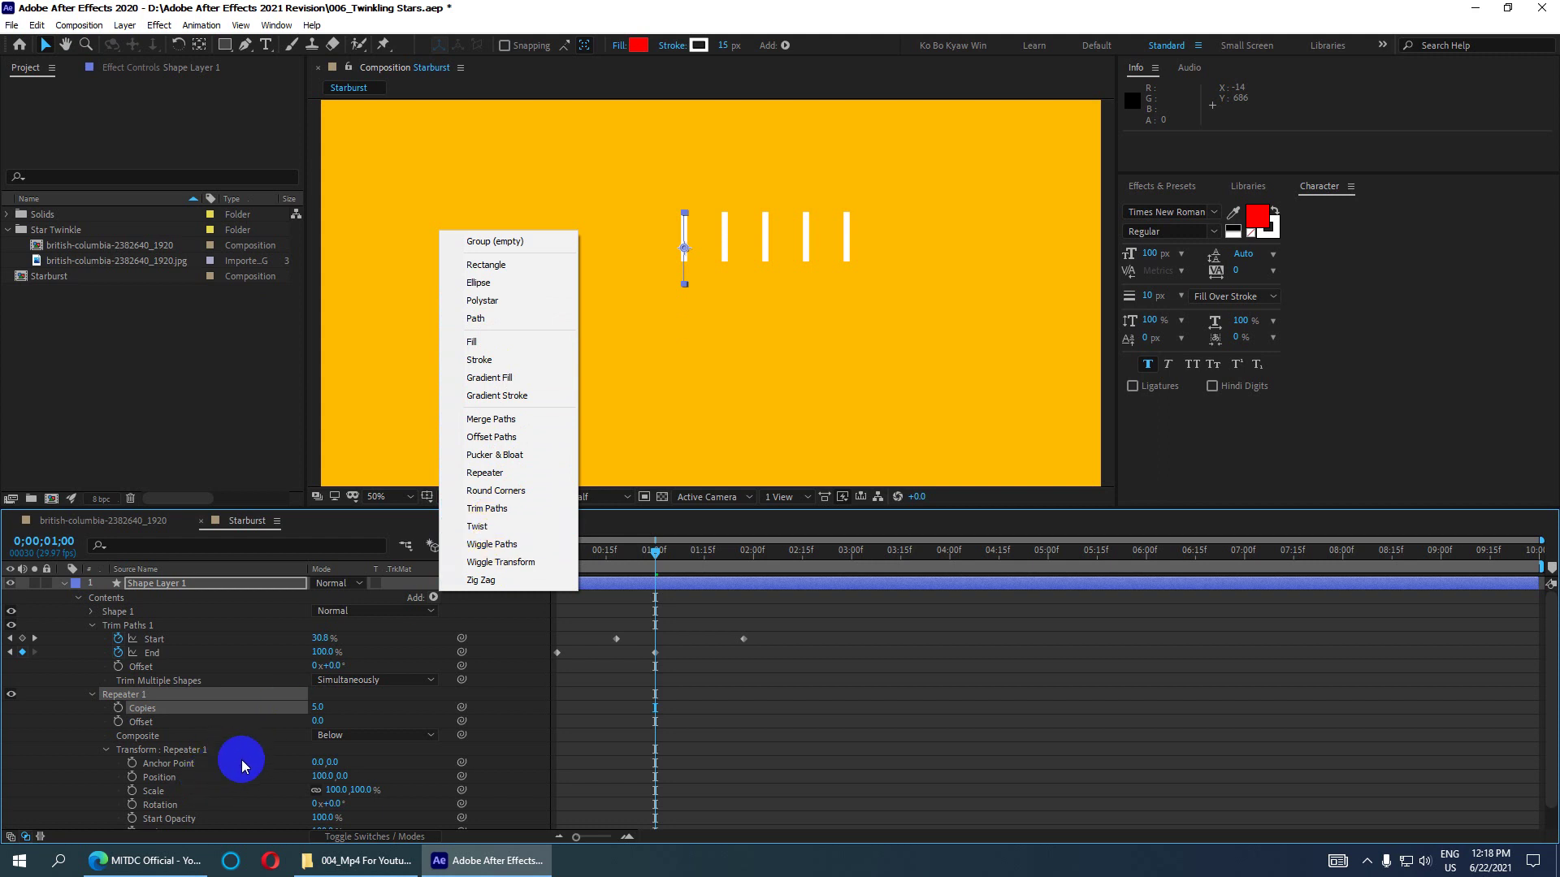
pyautogui.click(327, 510)
pyautogui.moveTo(328, 509); pyautogui.dragTo(327, 468)
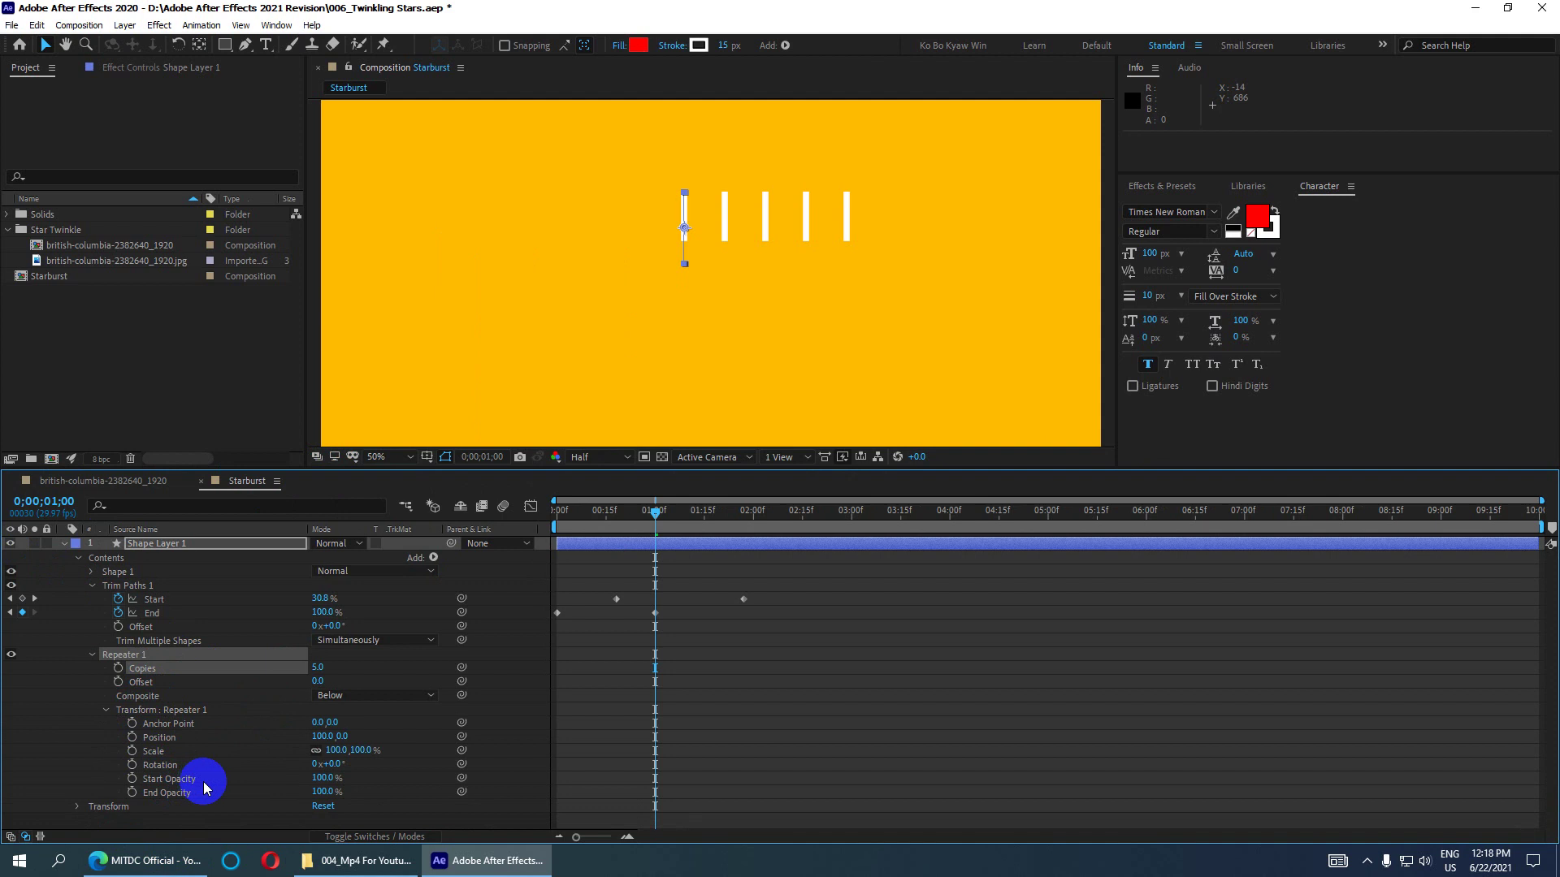
pyautogui.moveTo(334, 767); pyautogui.dragTo(389, 767)
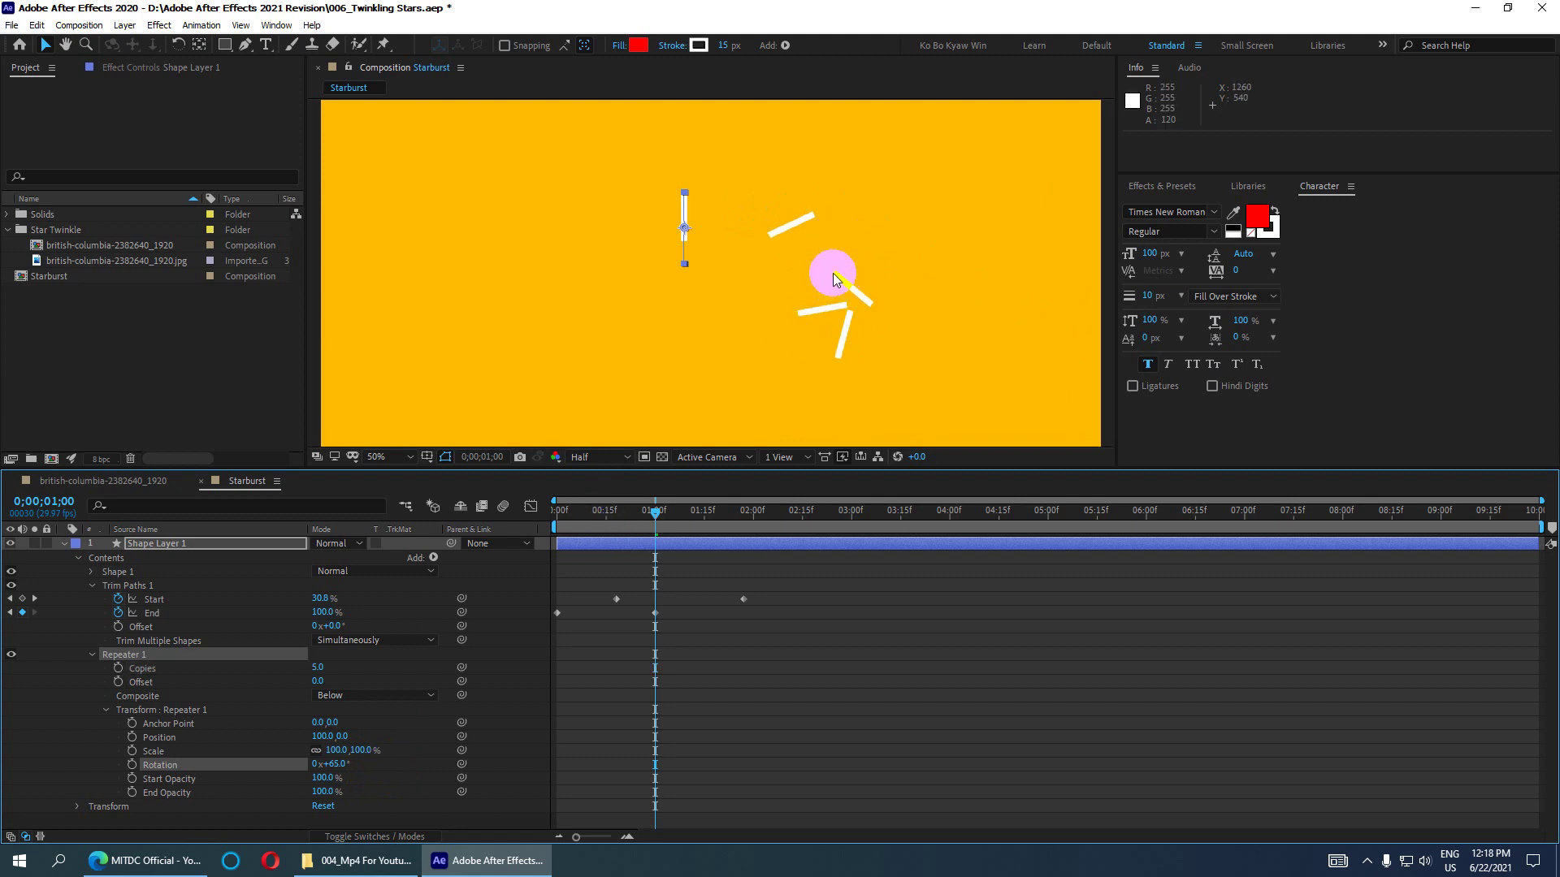
# - Set repeater rotation to 60°, anchor point to -60,0, then scrub rotation to -359°
pyautogui.click(329, 779)
pyautogui.click(343, 766)
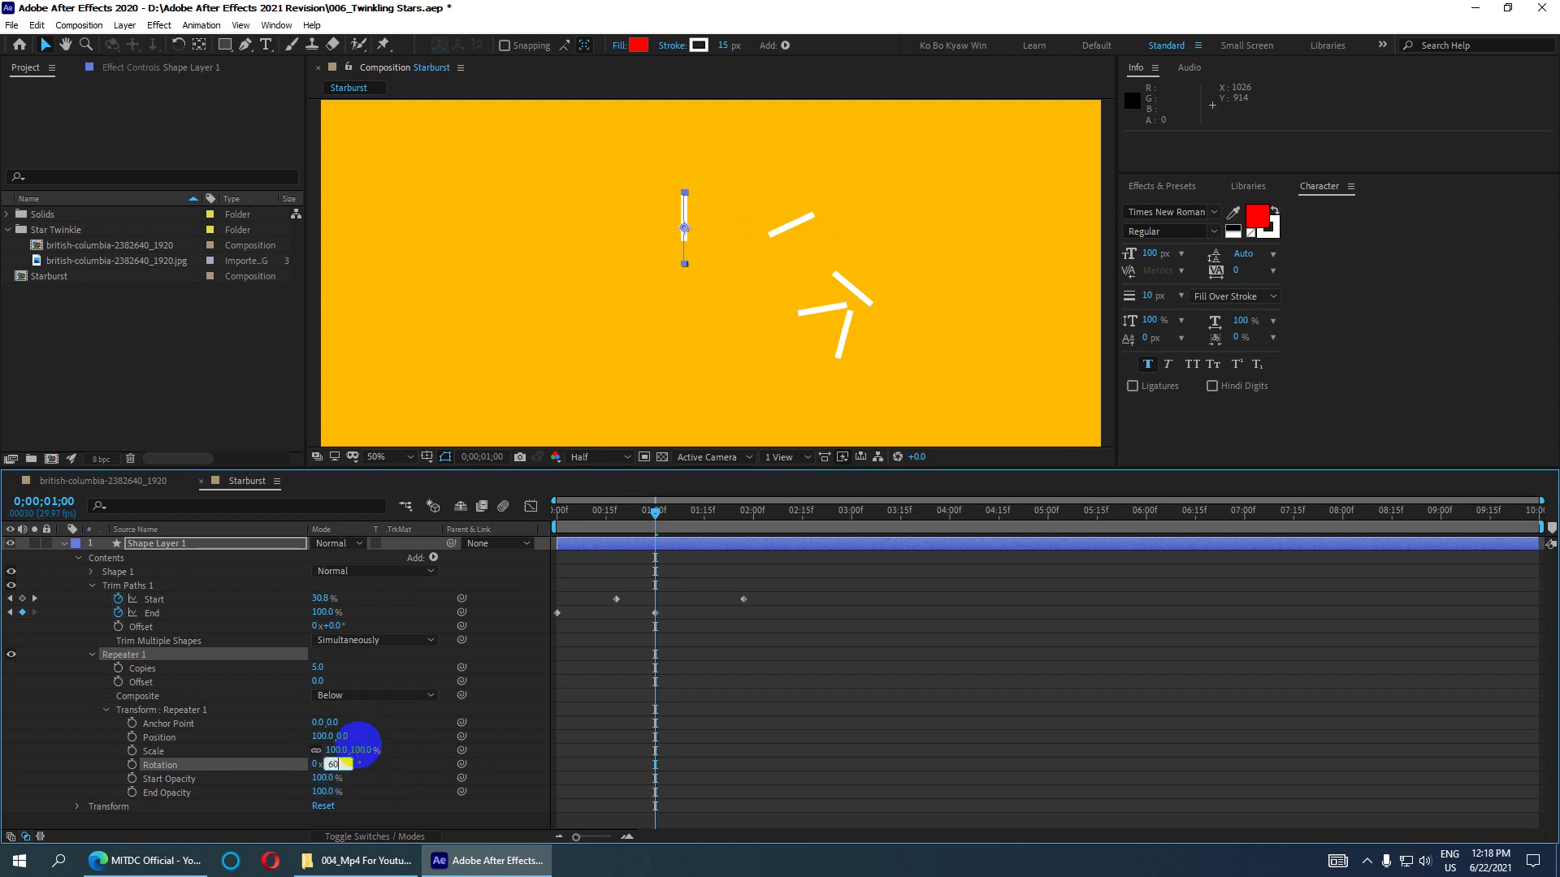
pyautogui.press('Return')
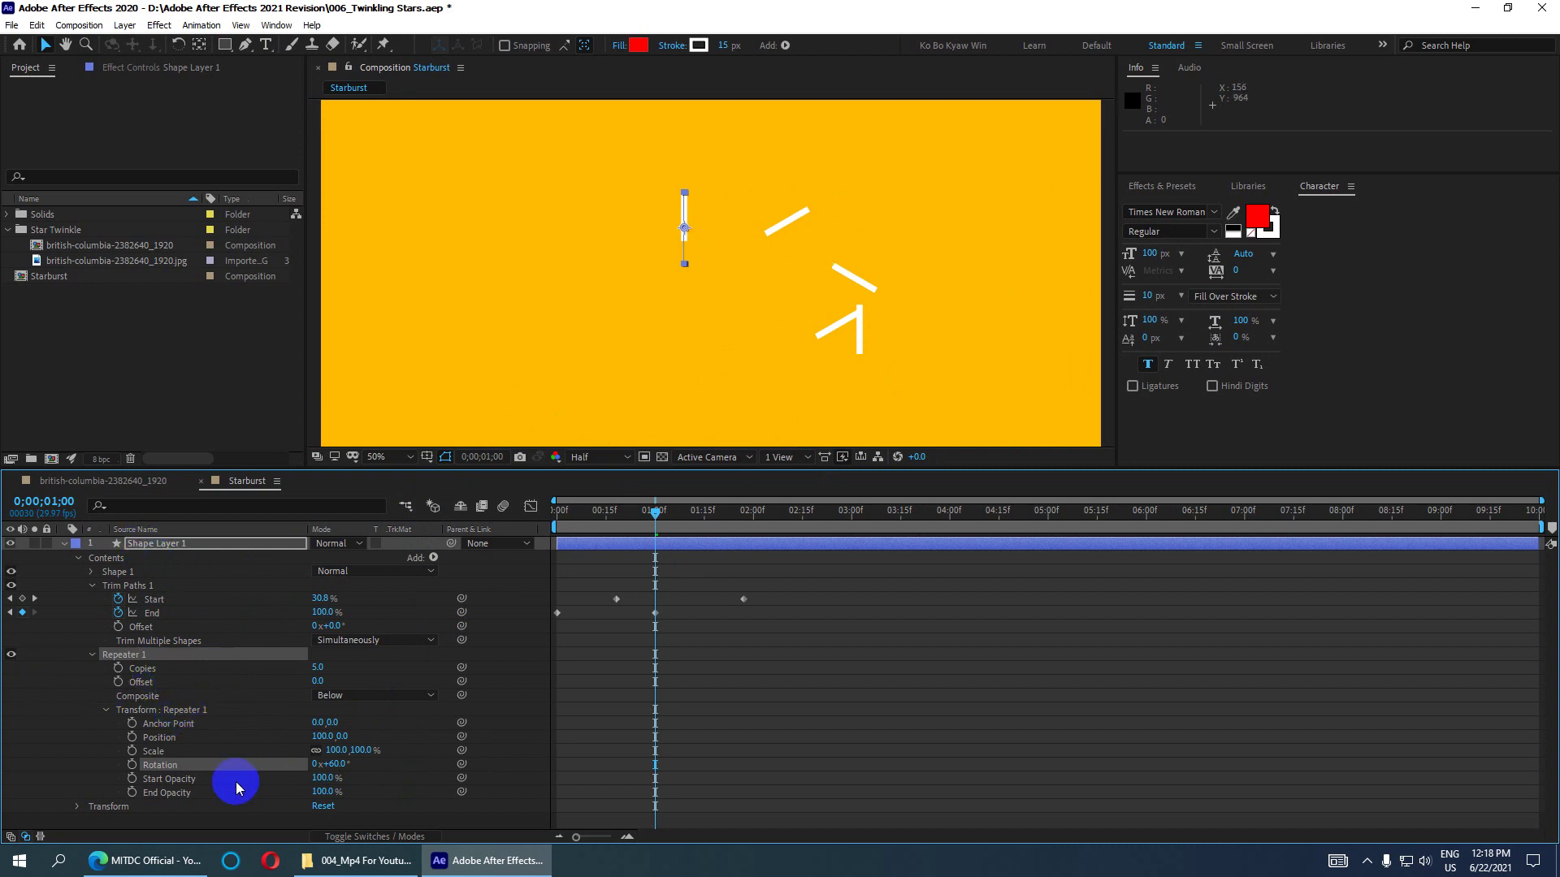
pyautogui.moveTo(319, 729)
pyautogui.mouseDown()
pyautogui.moveTo(206, 733)
pyautogui.moveTo(5, 686)
pyautogui.moveTo(252, 692)
pyautogui.moveTo(236, 693)
pyautogui.moveTo(244, 726)
pyautogui.mouseUp()
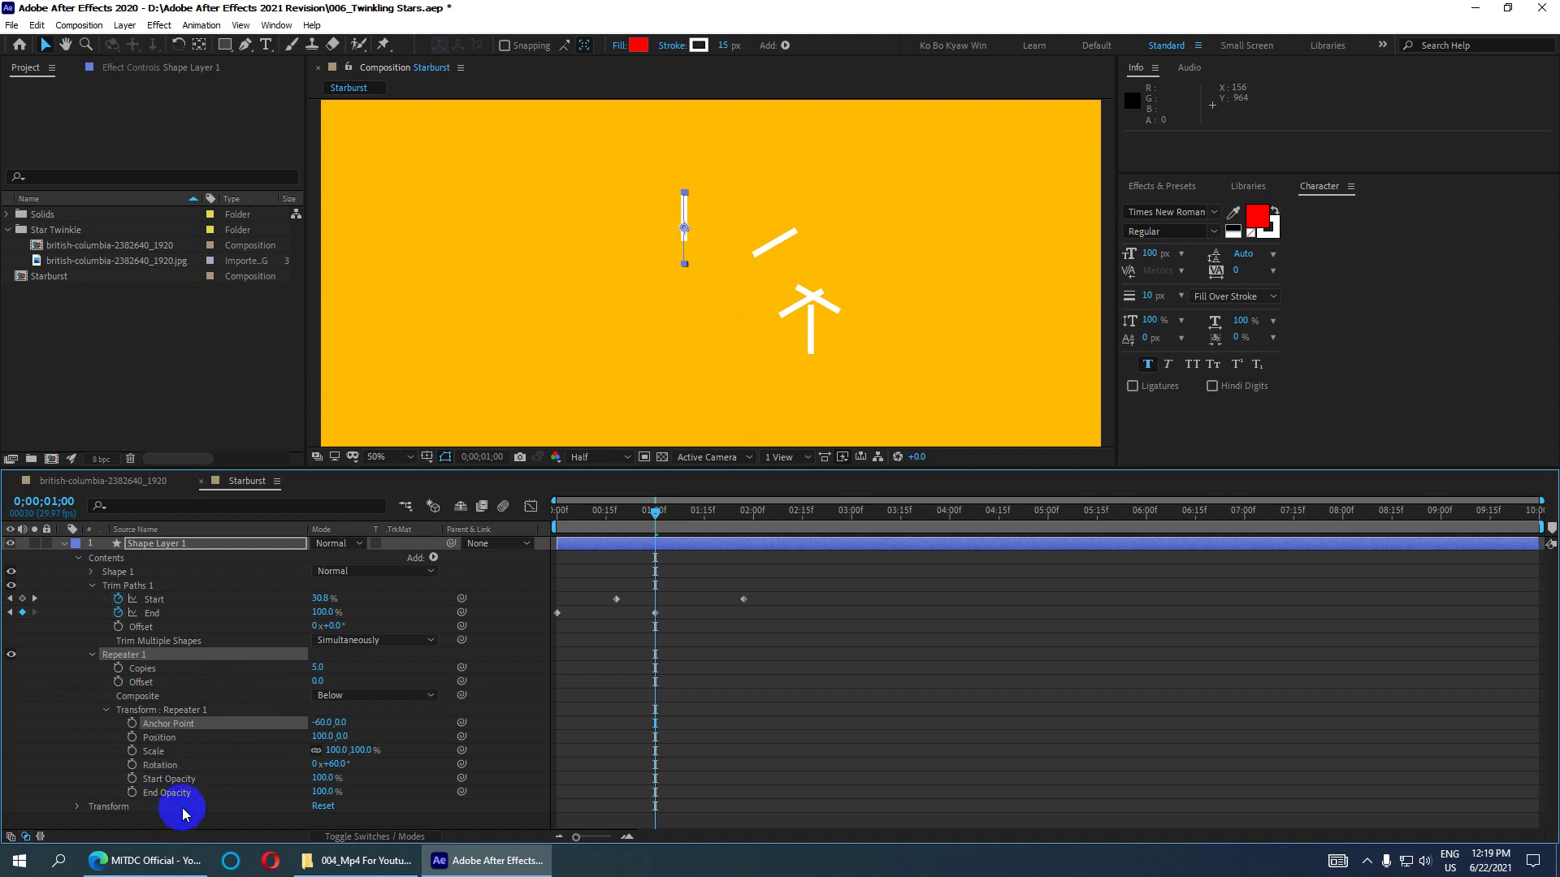
pyautogui.moveTo(334, 765)
pyautogui.mouseDown()
pyautogui.moveTo(693, 832)
pyautogui.moveTo(774, 873)
pyautogui.moveTo(379, 874)
pyautogui.mouseUp()
pyautogui.moveTo(324, 871); pyautogui.dragTo(95, 867)
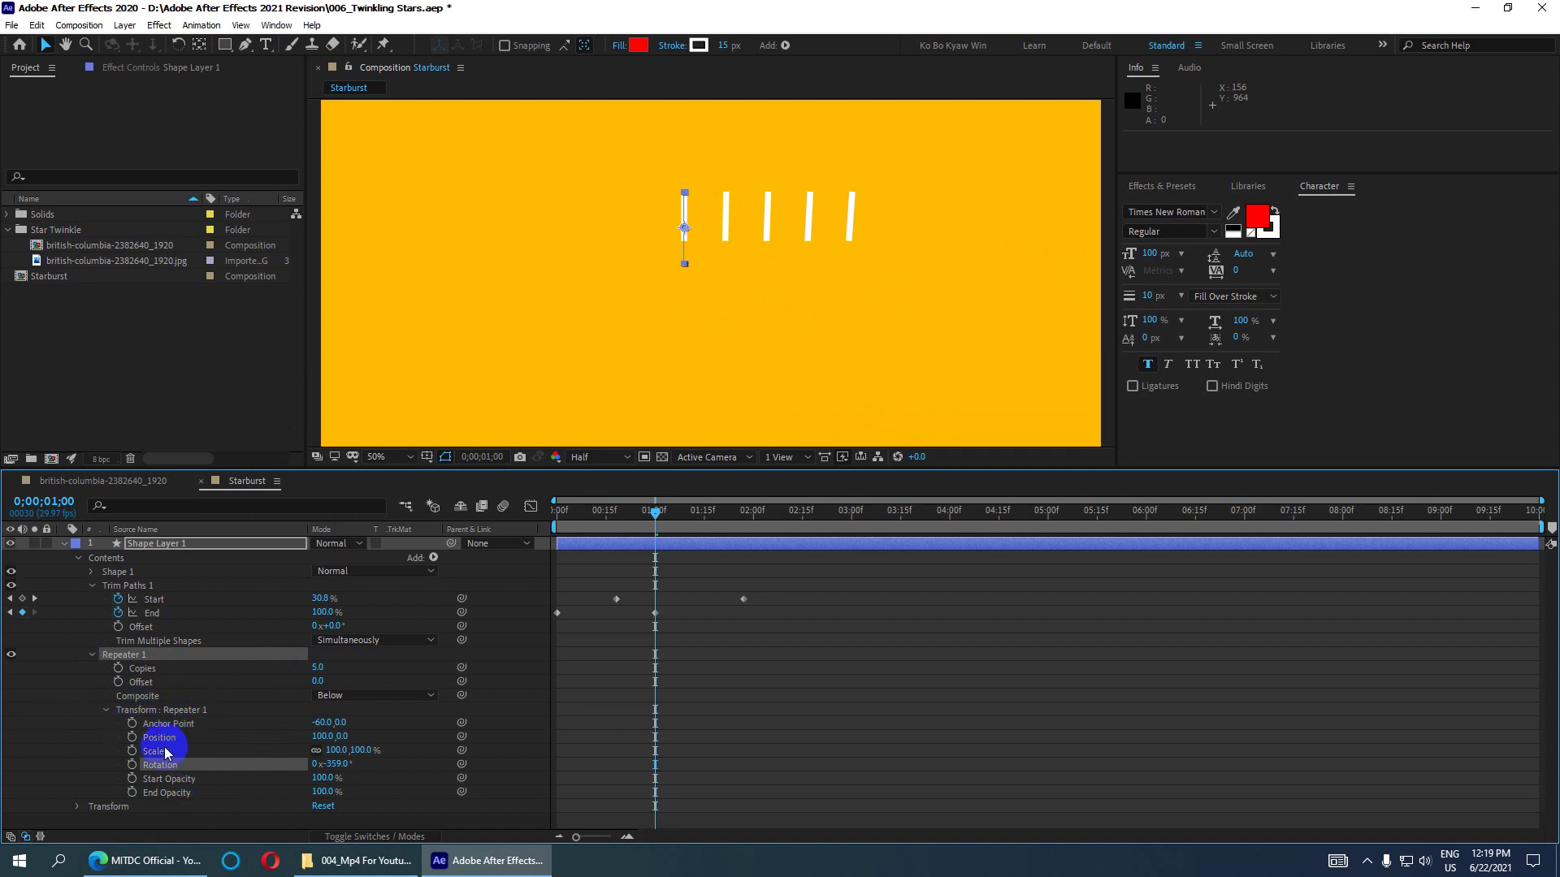
# - Scrub the repeater copies' rotation to -251° and anchor point to -135, checking frames along the way
pyautogui.moveTo(338, 751); pyautogui.dragTo(353, 748)
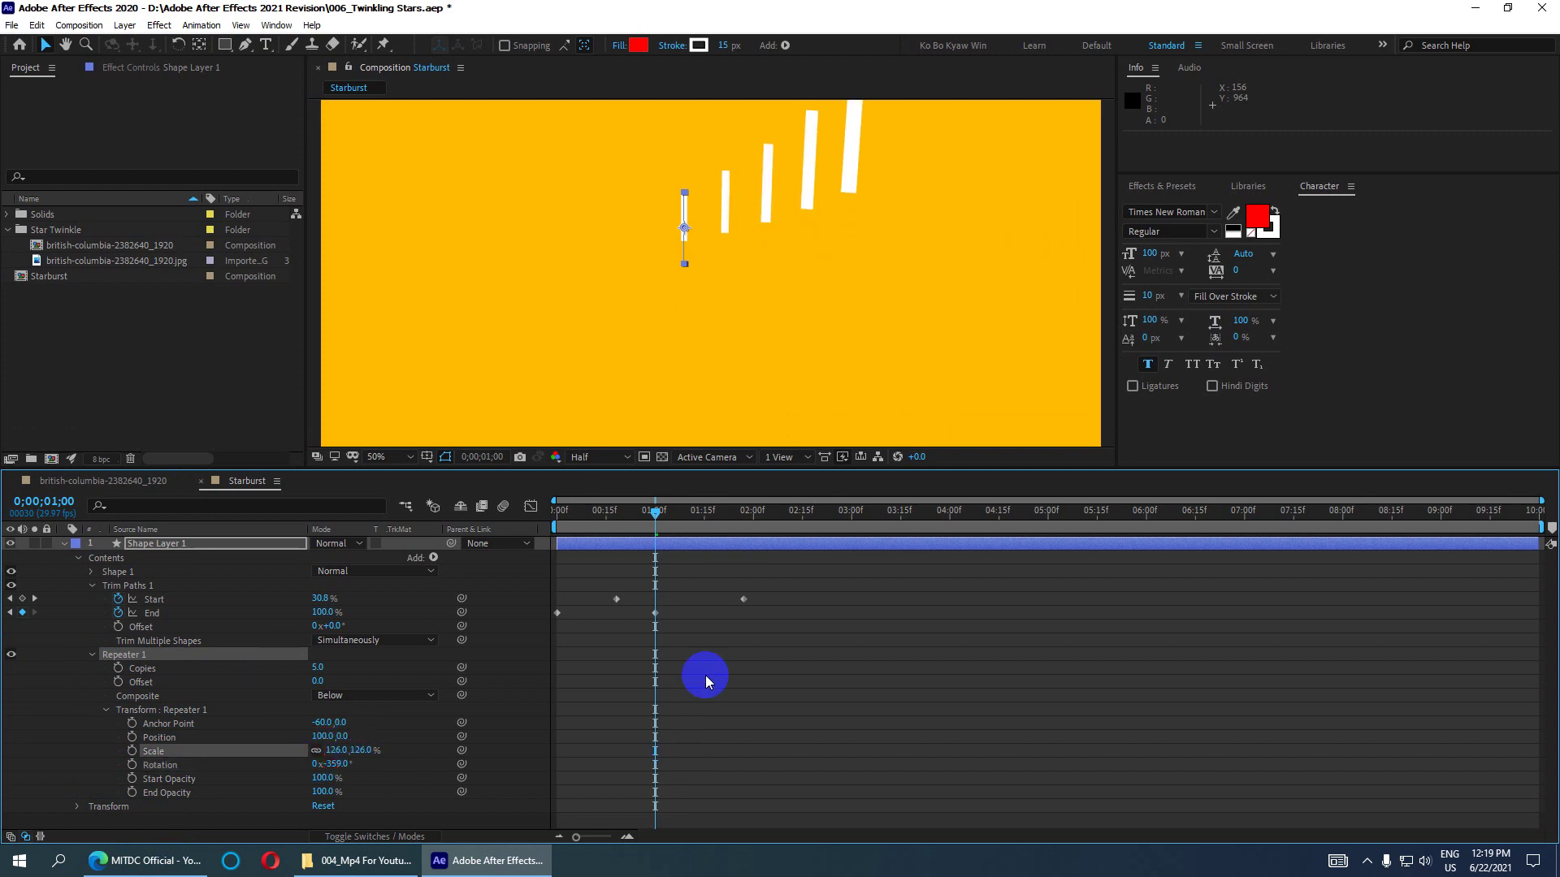
pyautogui.moveTo(656, 515)
pyautogui.mouseDown()
pyautogui.moveTo(573, 525)
pyautogui.moveTo(640, 517)
pyautogui.mouseUp()
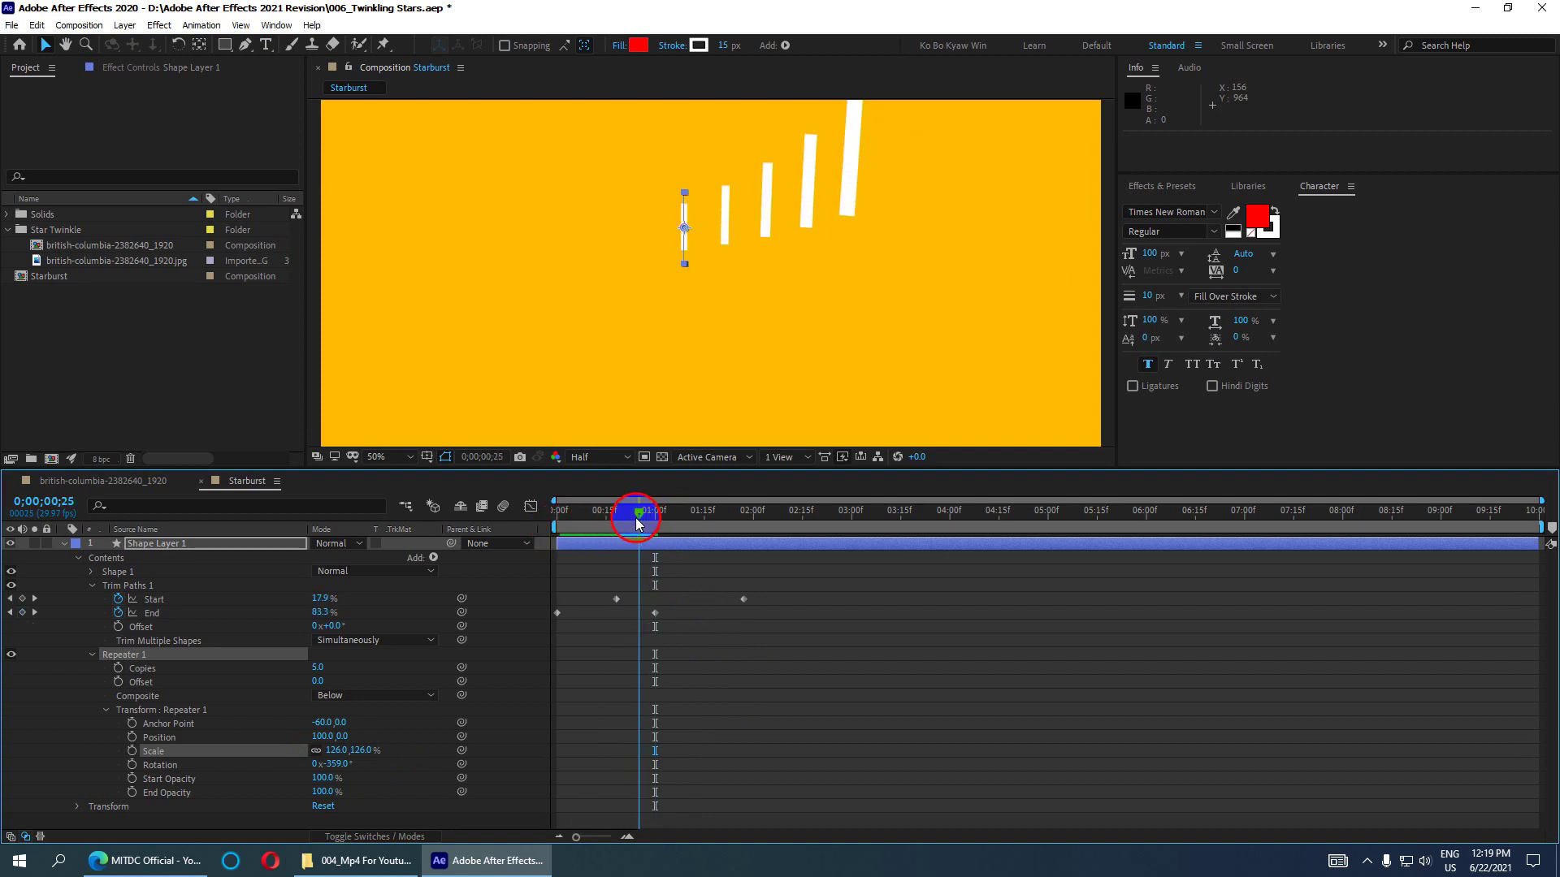
pyautogui.moveTo(337, 763)
pyautogui.mouseDown()
pyautogui.moveTo(251, 761)
pyautogui.moveTo(350, 769)
pyautogui.moveTo(428, 815)
pyautogui.mouseUp()
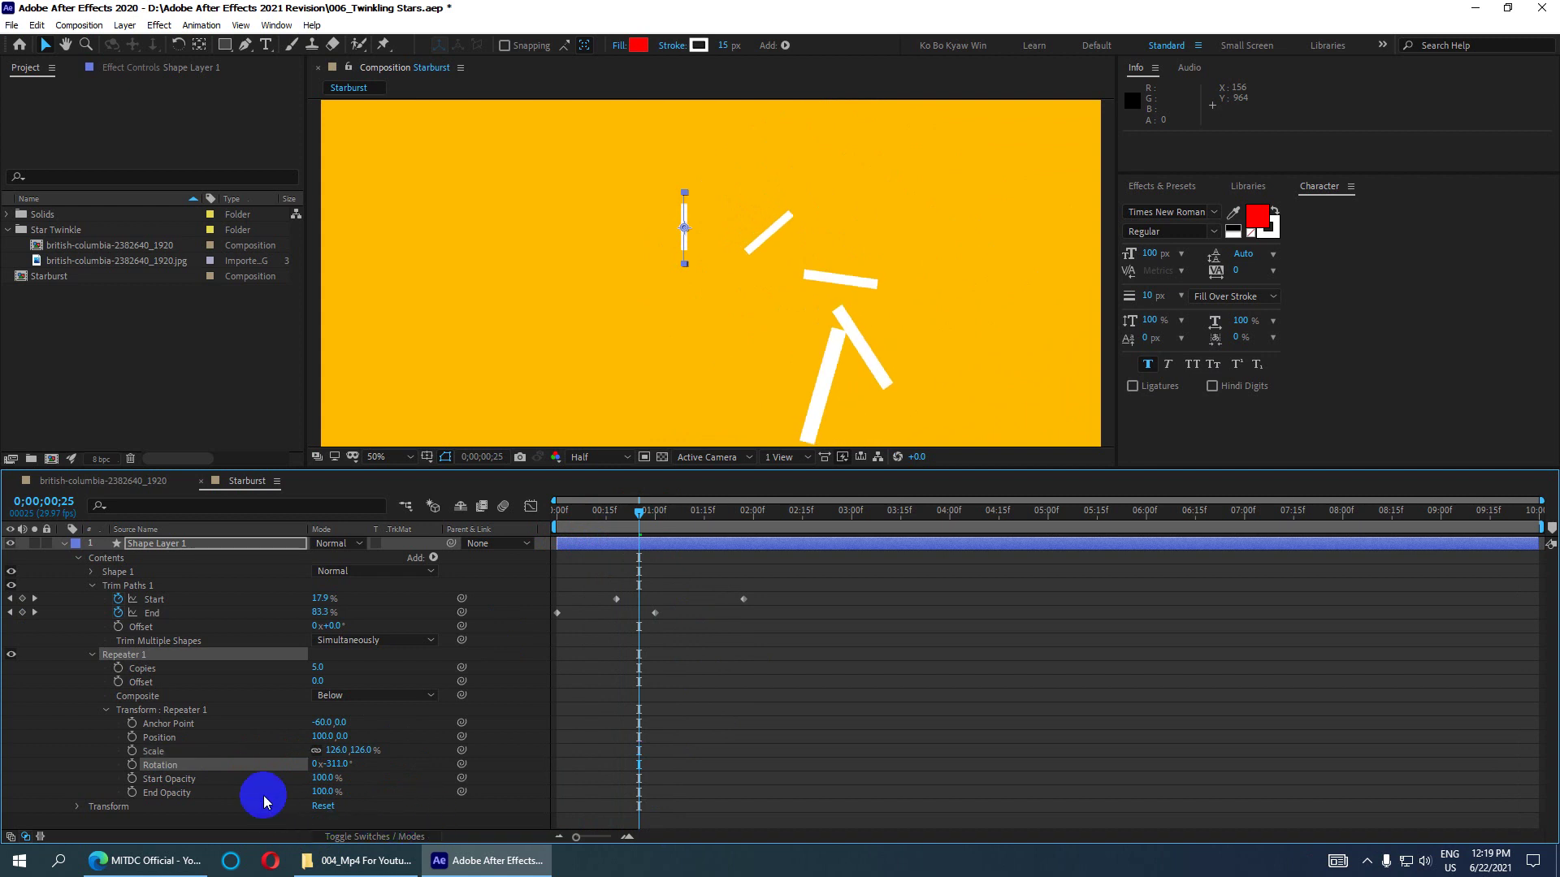
pyautogui.moveTo(319, 727); pyautogui.dragTo(255, 730)
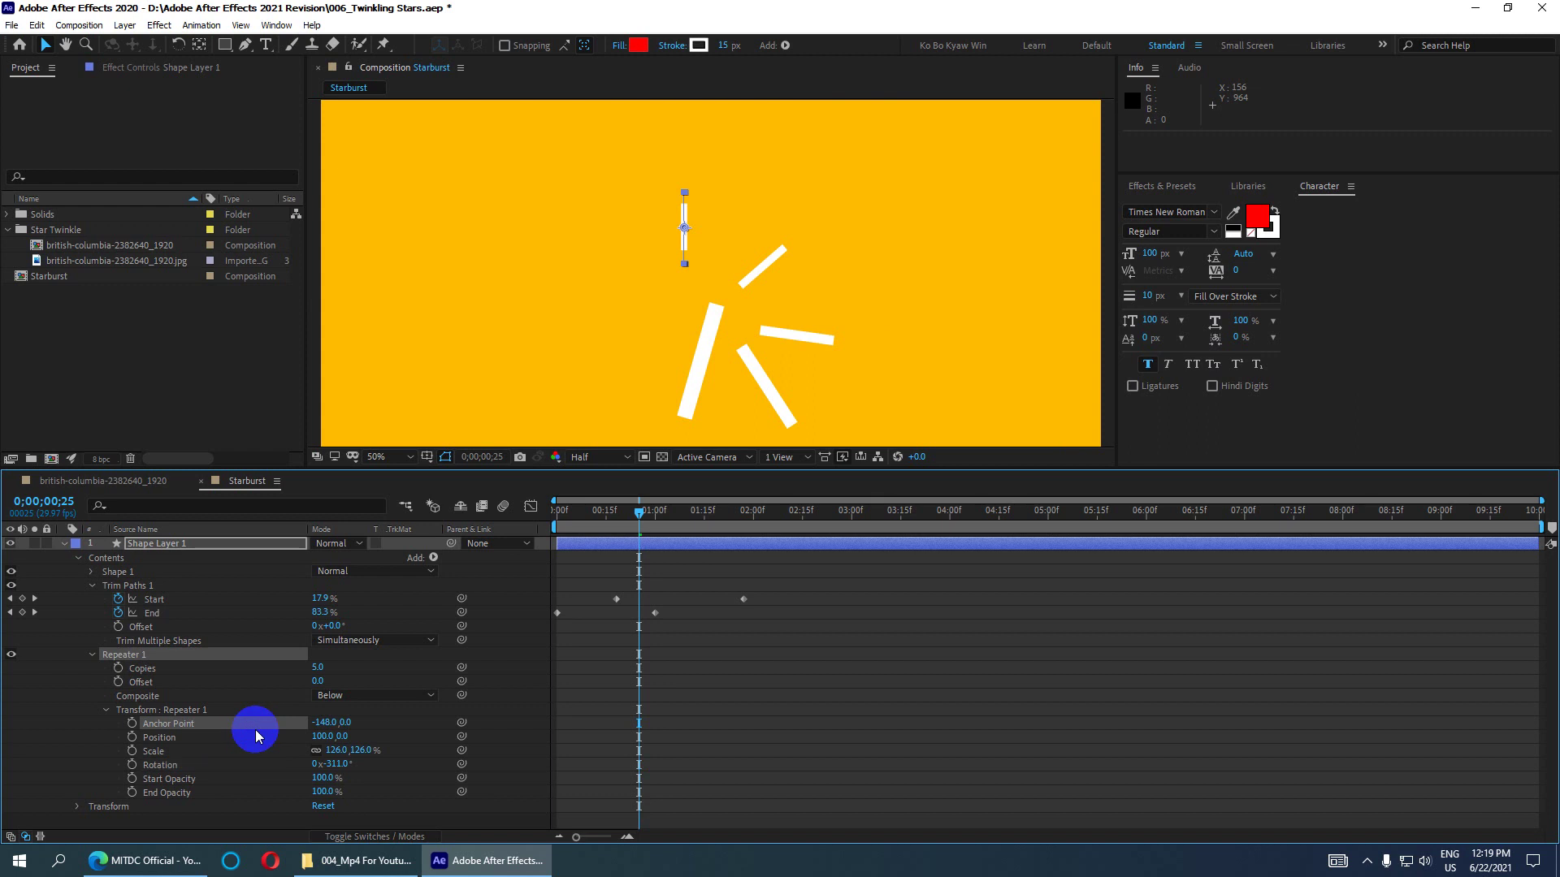
pyautogui.moveTo(336, 751)
pyautogui.mouseDown()
pyautogui.moveTo(283, 752)
pyautogui.moveTo(336, 750)
pyautogui.mouseUp()
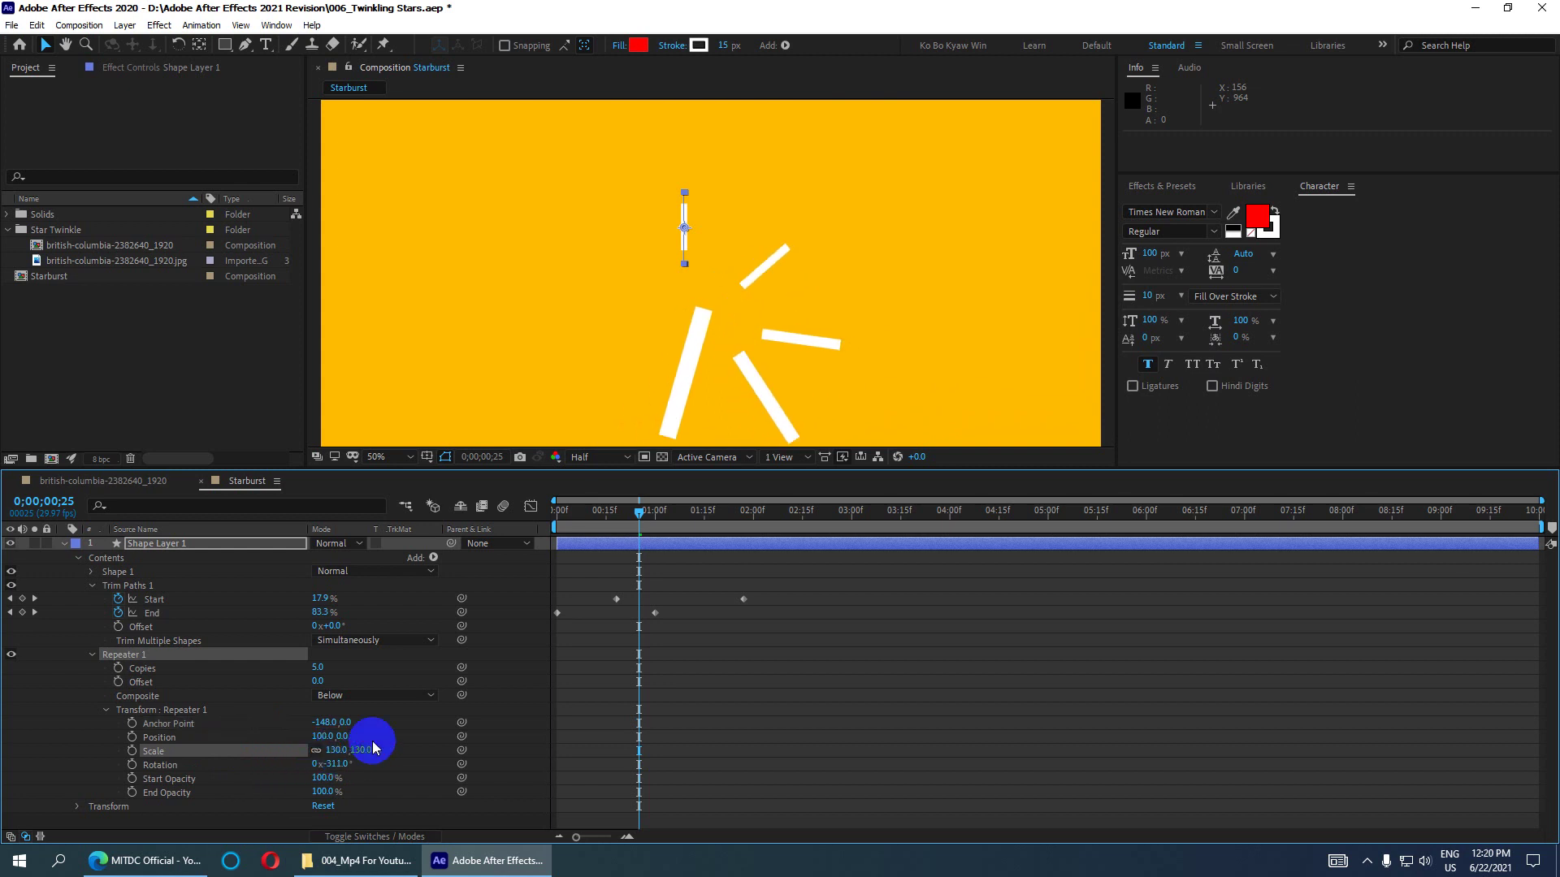
pyautogui.moveTo(642, 521)
pyautogui.mouseDown()
pyautogui.moveTo(611, 544)
pyautogui.moveTo(632, 543)
pyautogui.mouseUp()
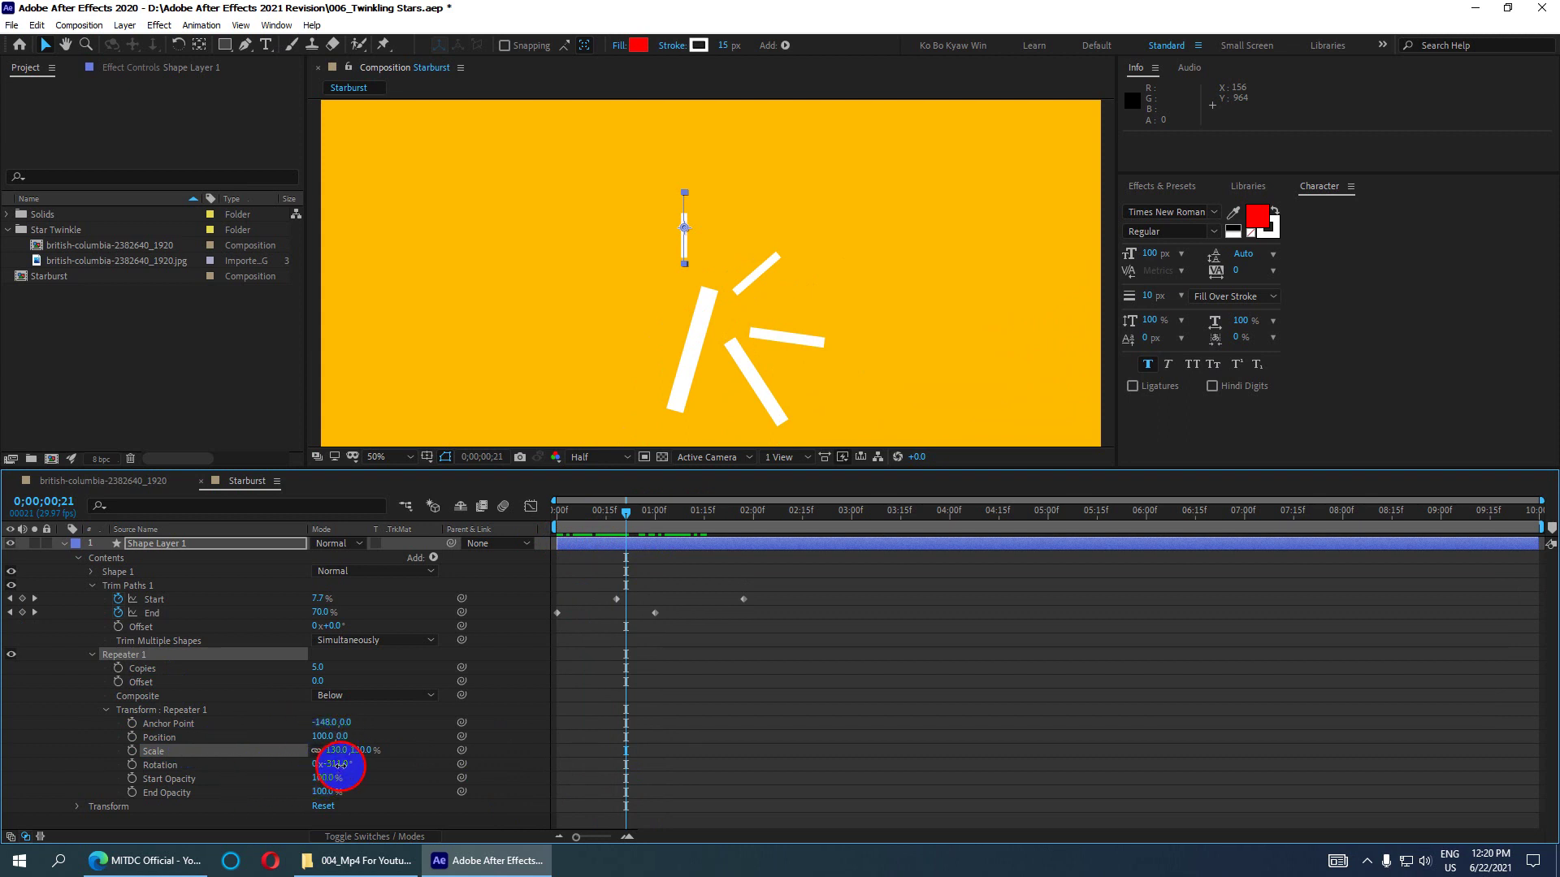
pyautogui.moveTo(339, 765); pyautogui.dragTo(384, 764)
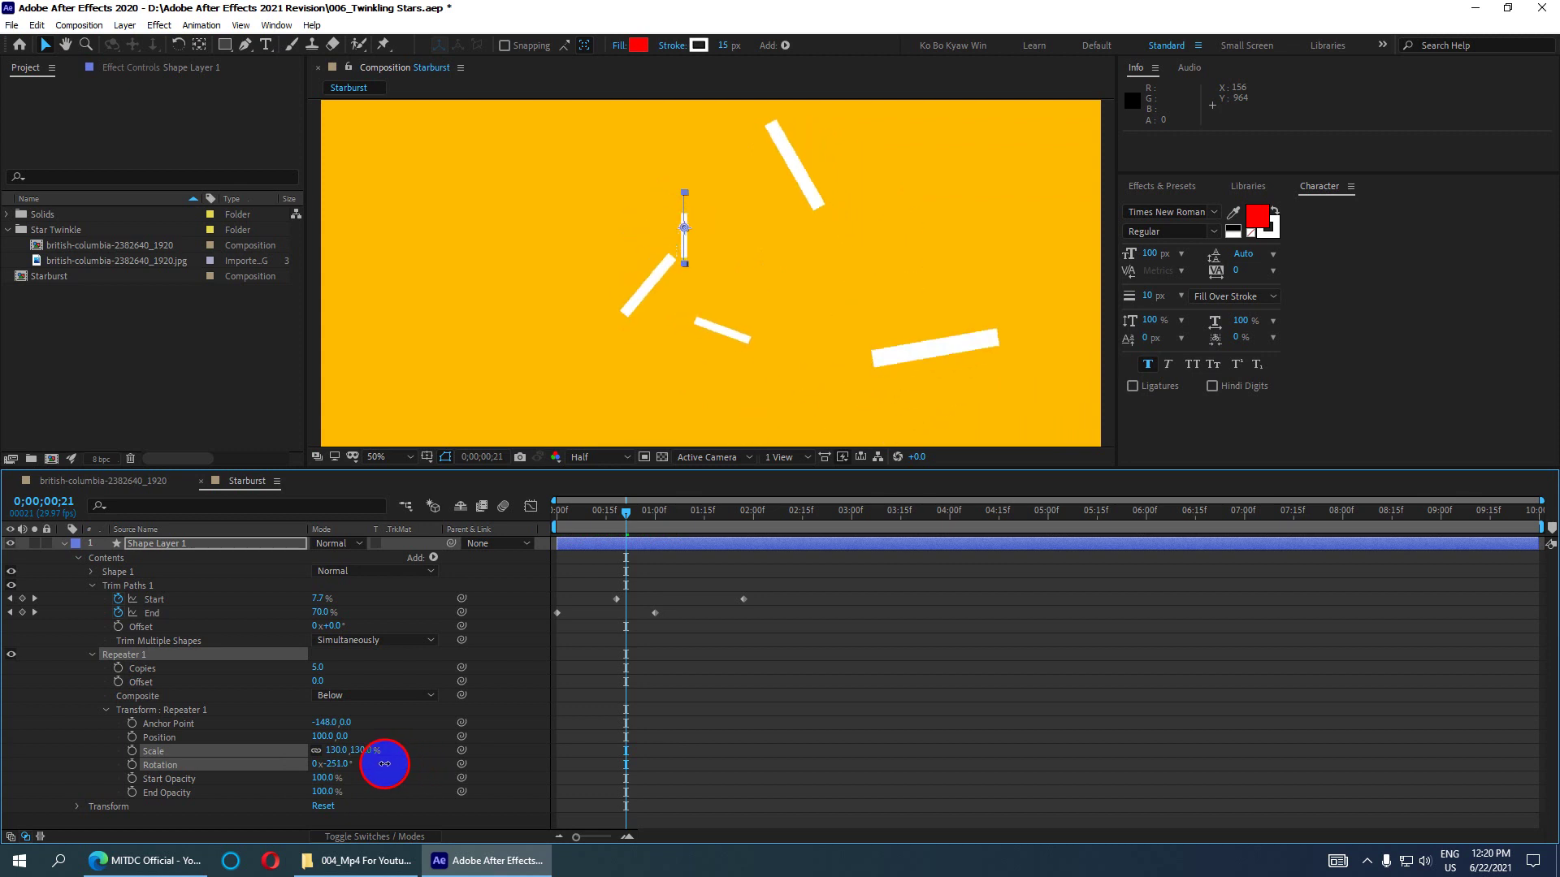
pyautogui.moveTo(319, 728)
pyautogui.mouseDown()
pyautogui.moveTo(445, 732)
pyautogui.moveTo(279, 738)
pyautogui.mouseUp()
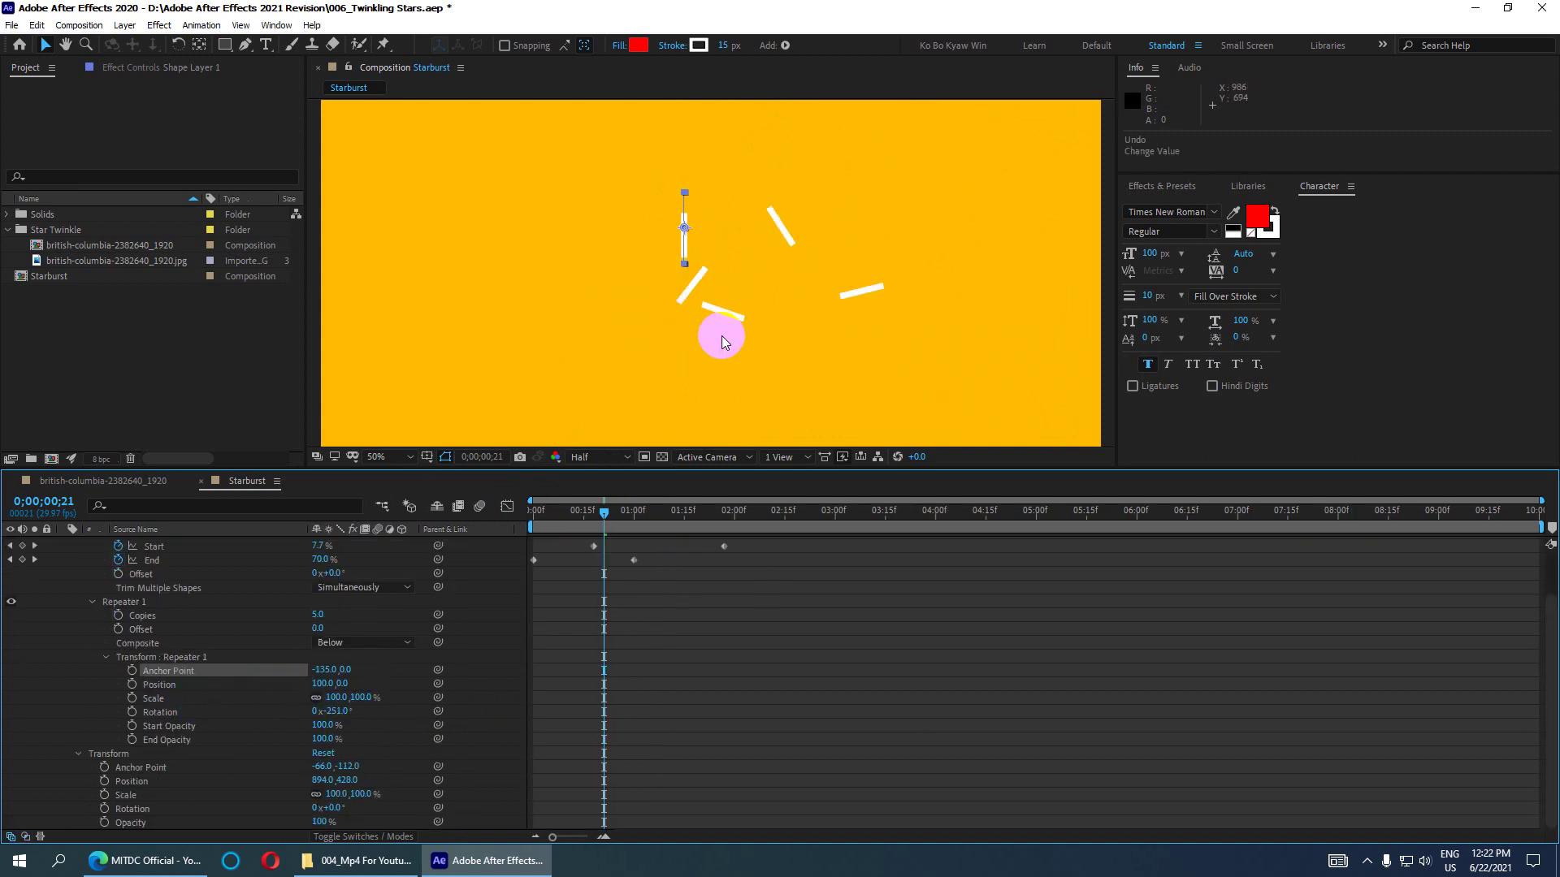
# - Zero the repeater copies' position offset and set their anchor point to -60
pyautogui.click(321, 684)
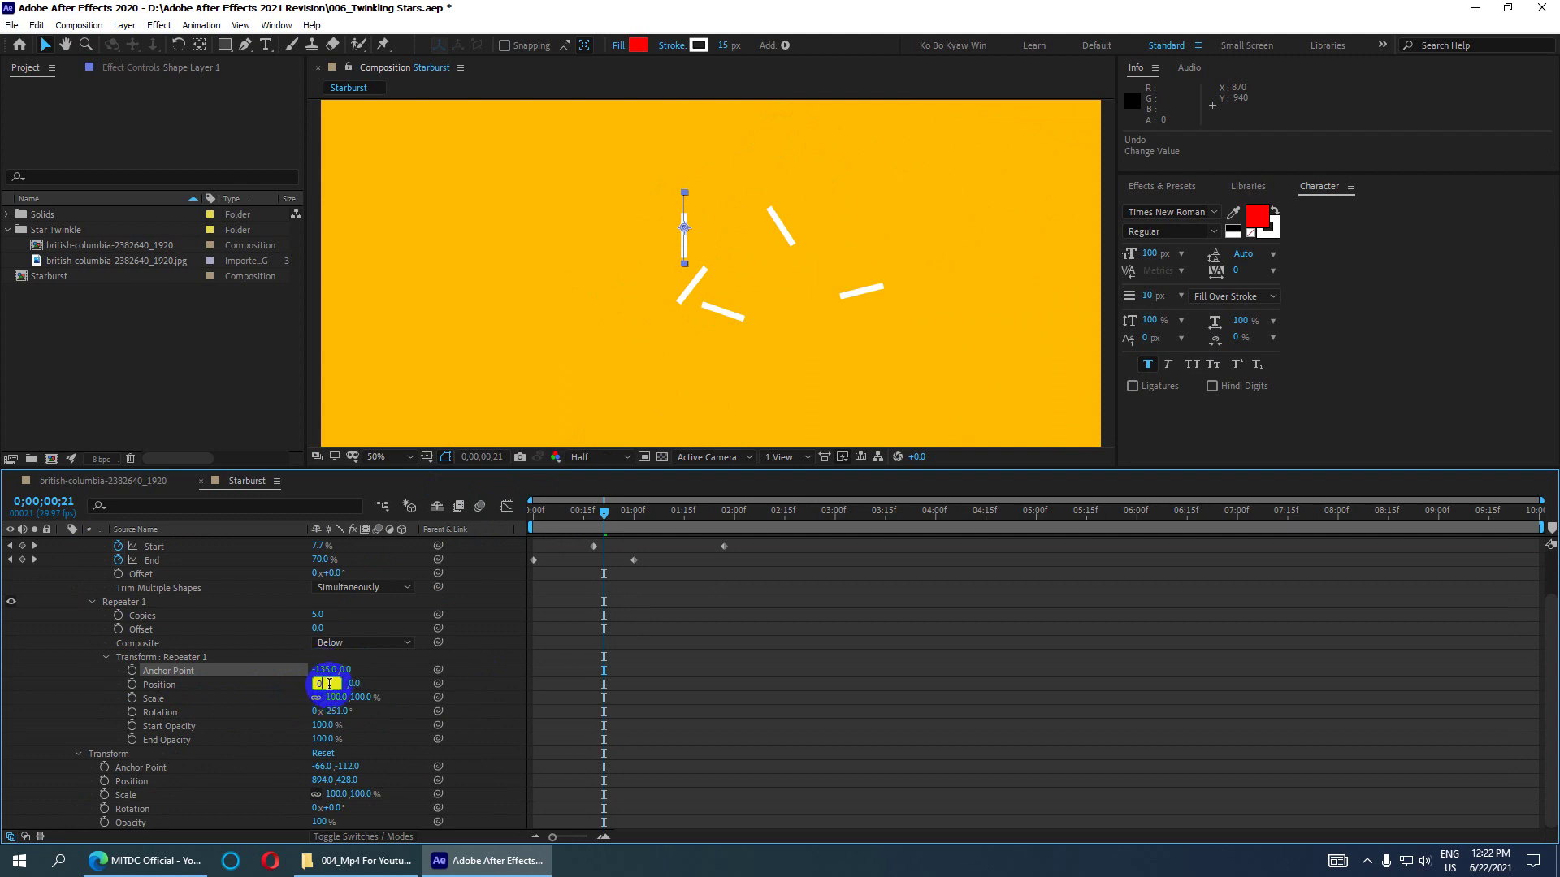
pyautogui.press('Return')
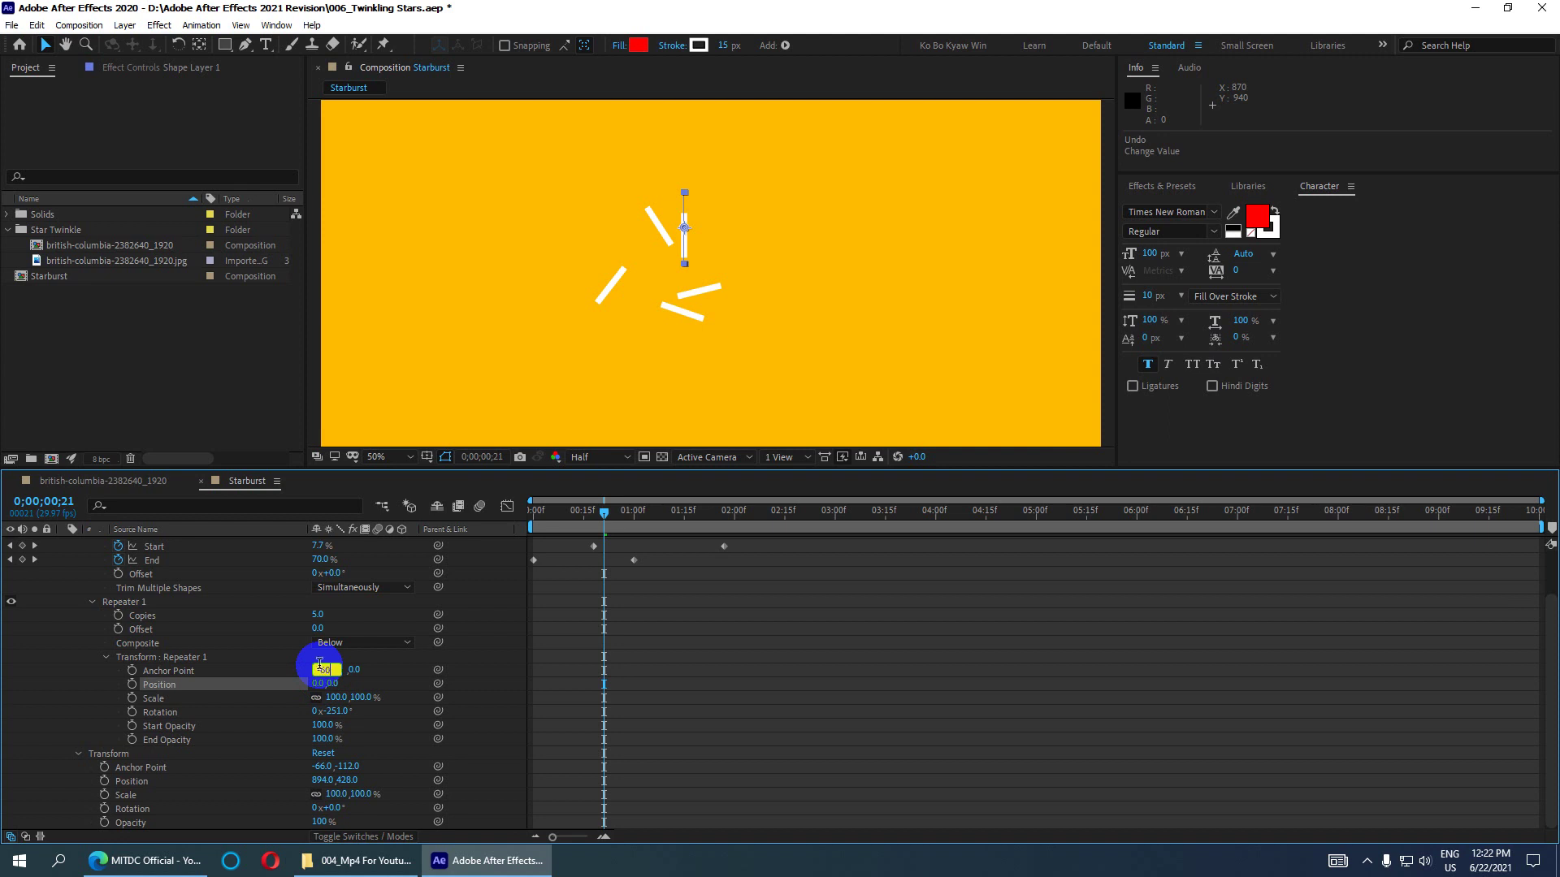
pyautogui.press('Return')
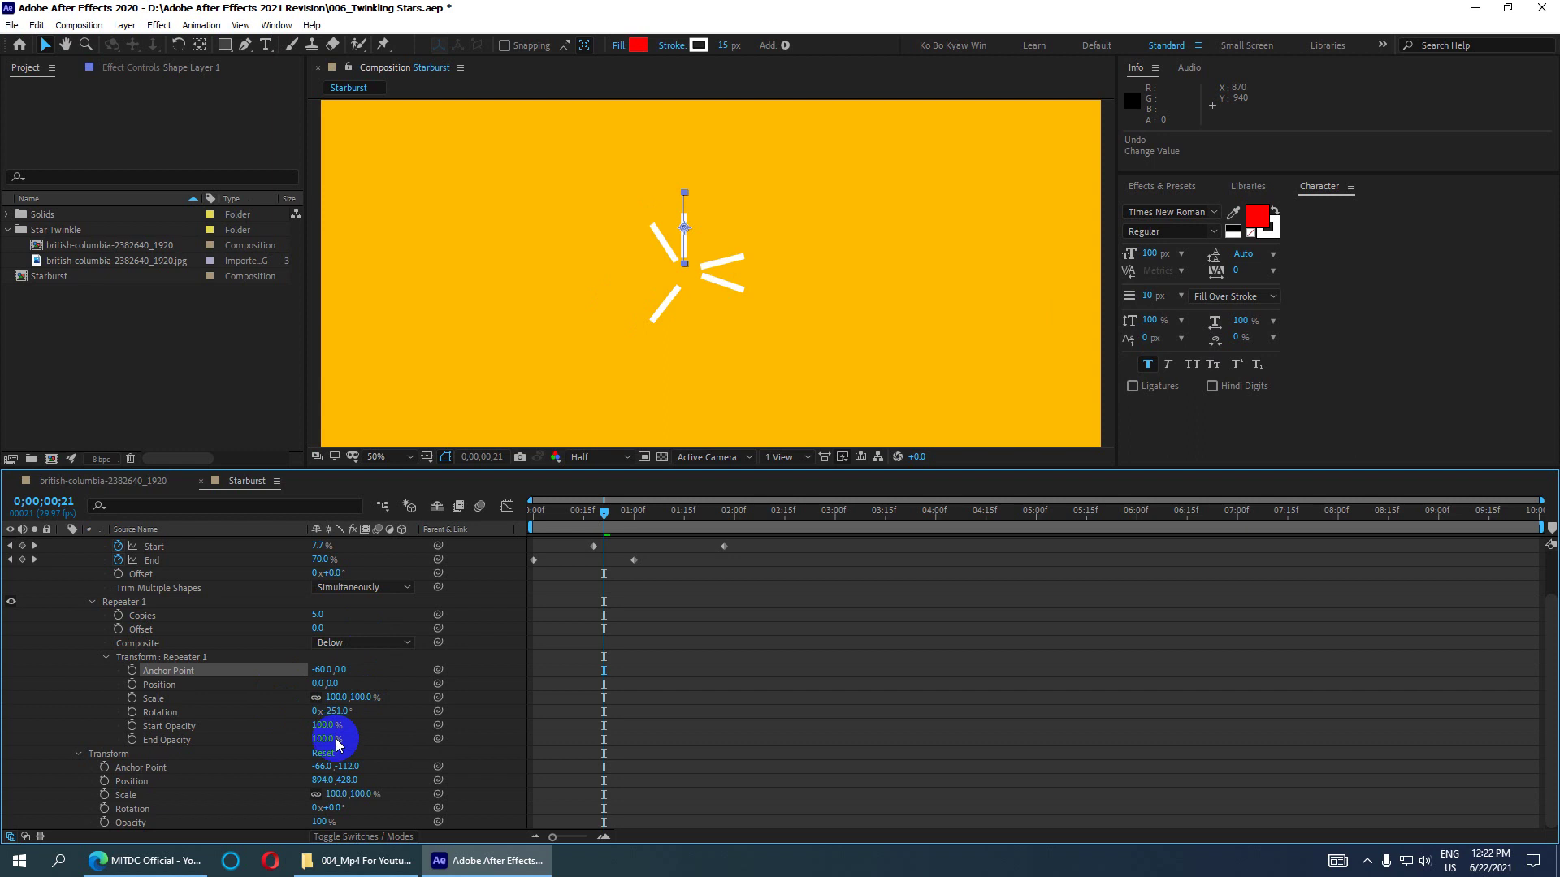
# - Rotate the repeater copies to 90°, then sweep the rotation to 145° so the arms spread
pyautogui.click(337, 712)
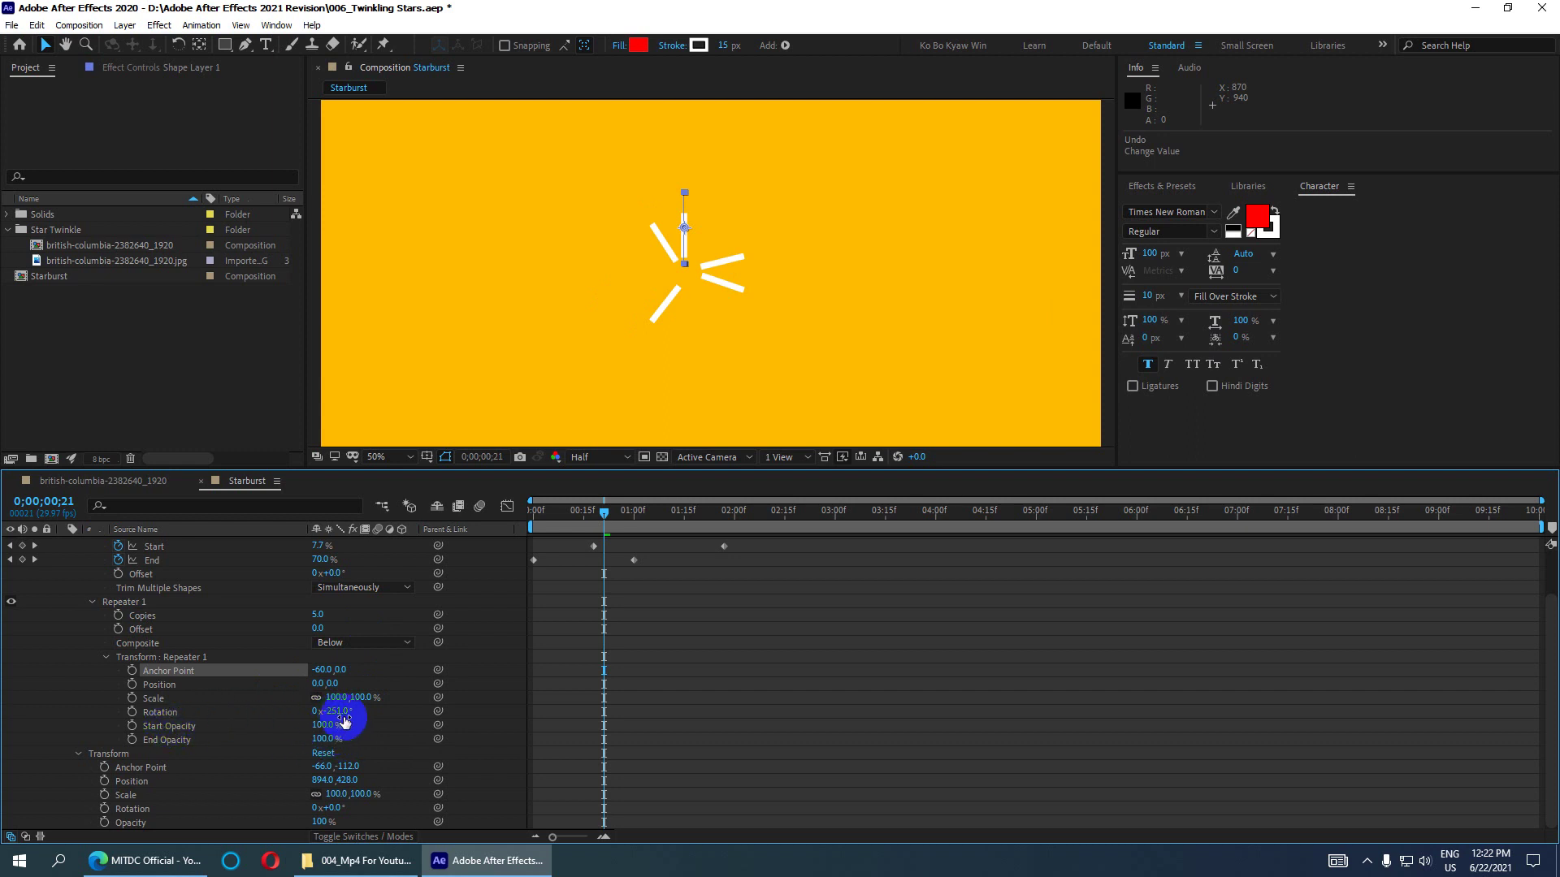
pyautogui.write('0')
pyautogui.press('Return')
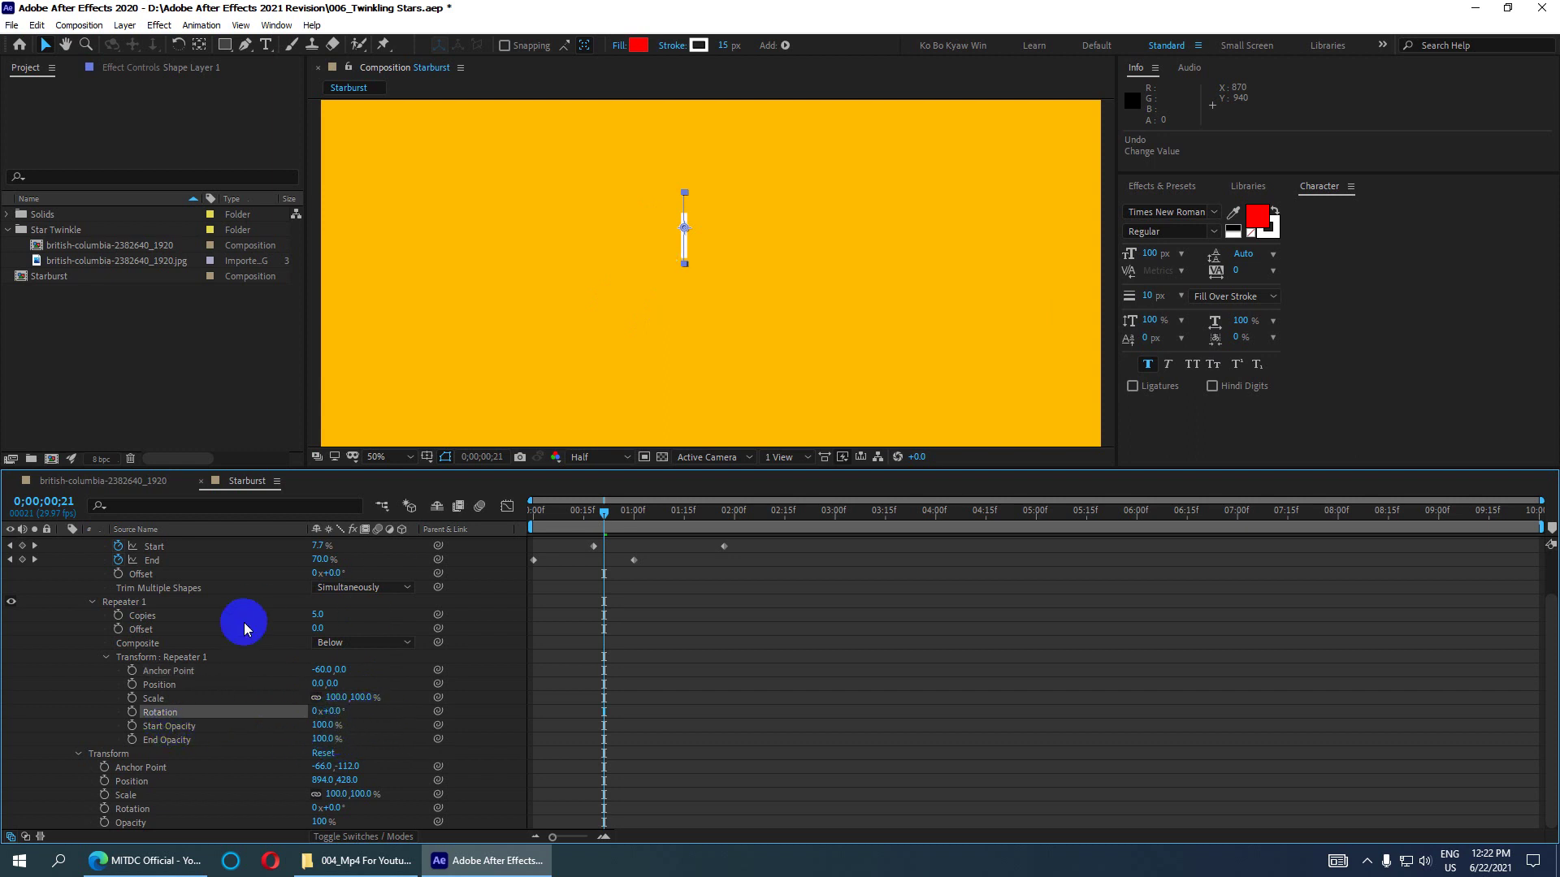
pyautogui.moveTo(337, 711); pyautogui.dragTo(409, 723)
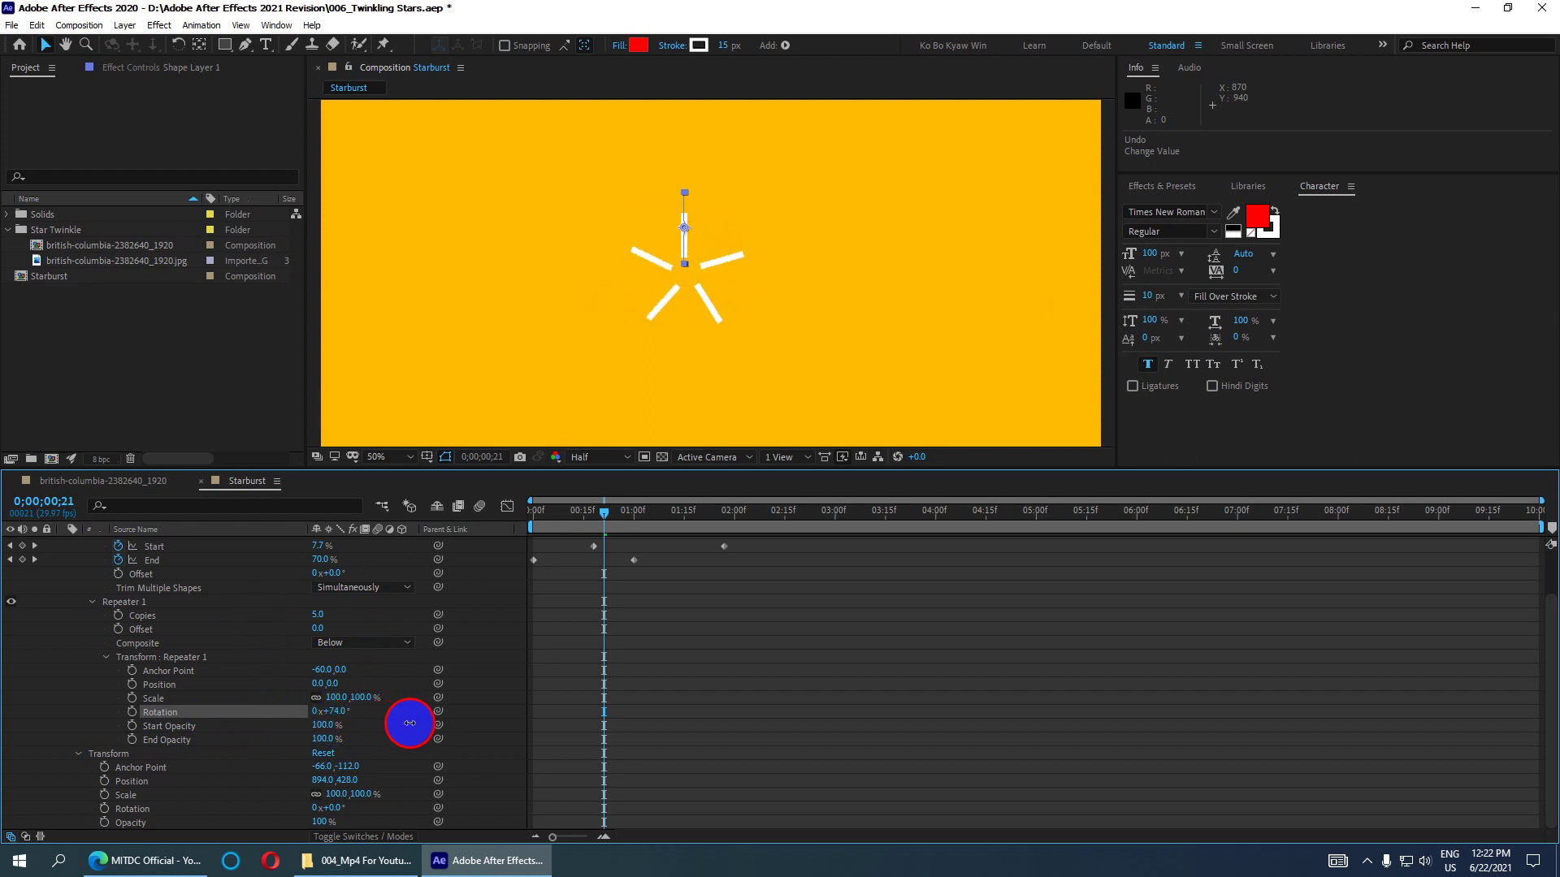
pyautogui.click(334, 711)
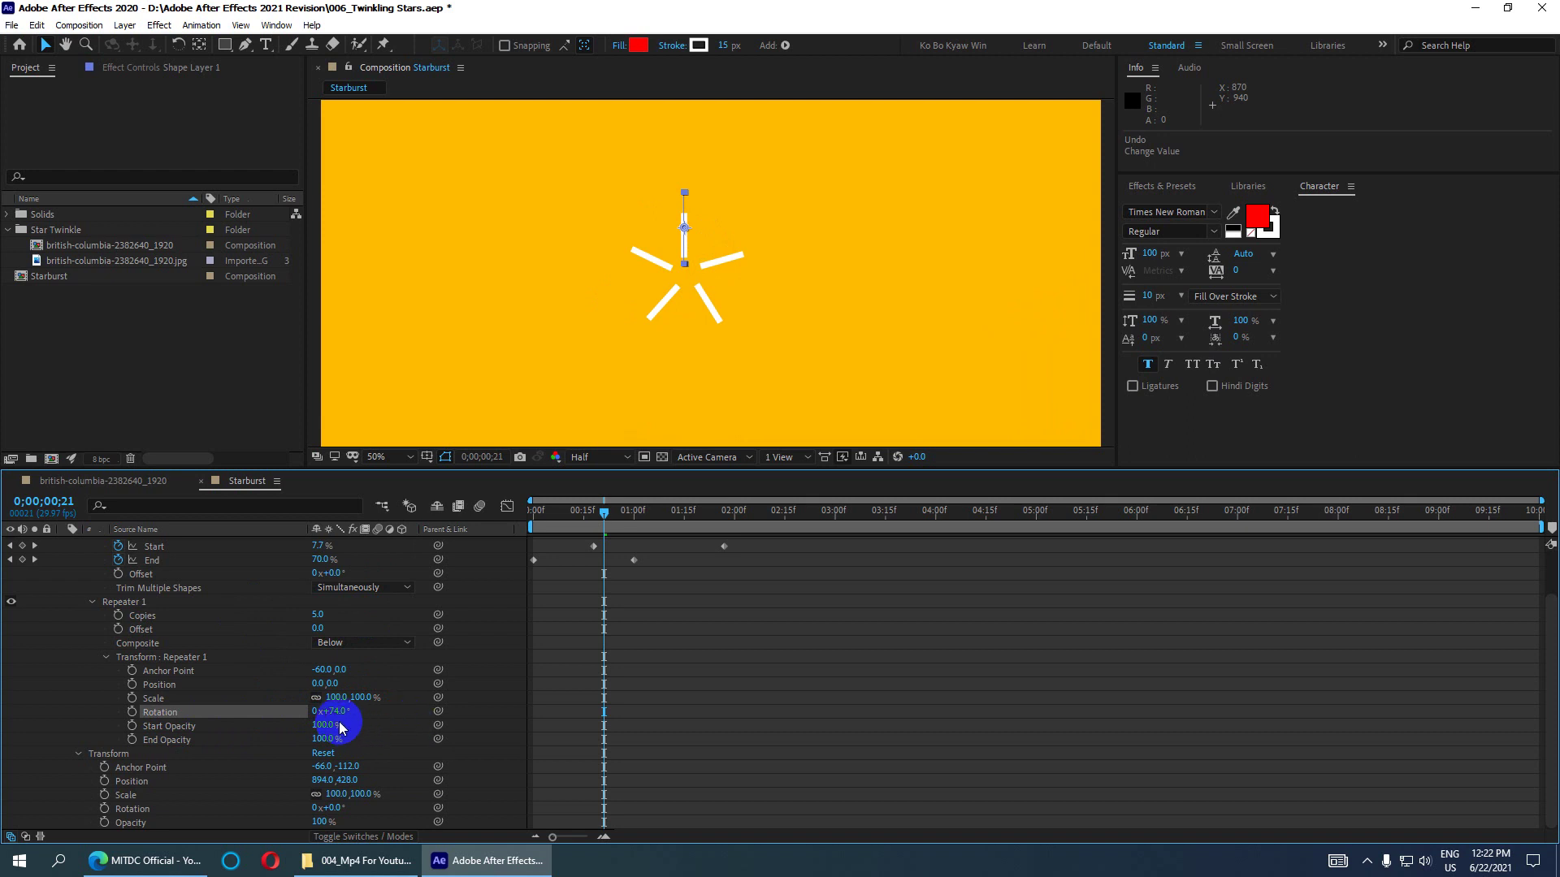
pyautogui.write('90')
pyautogui.press('Return')
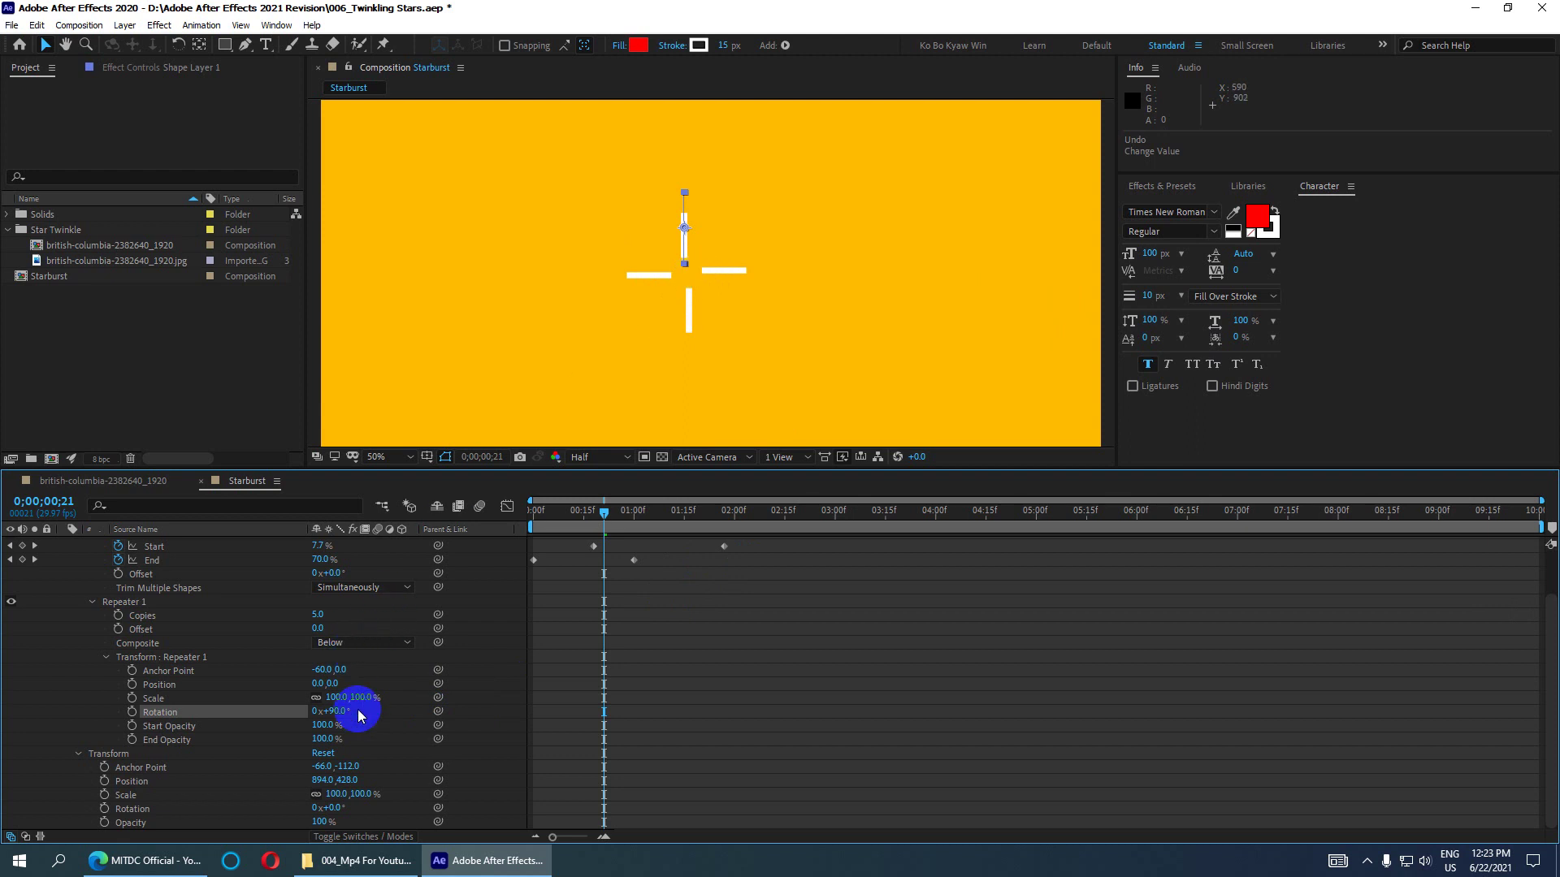
pyautogui.moveTo(334, 715); pyautogui.dragTo(380, 712)
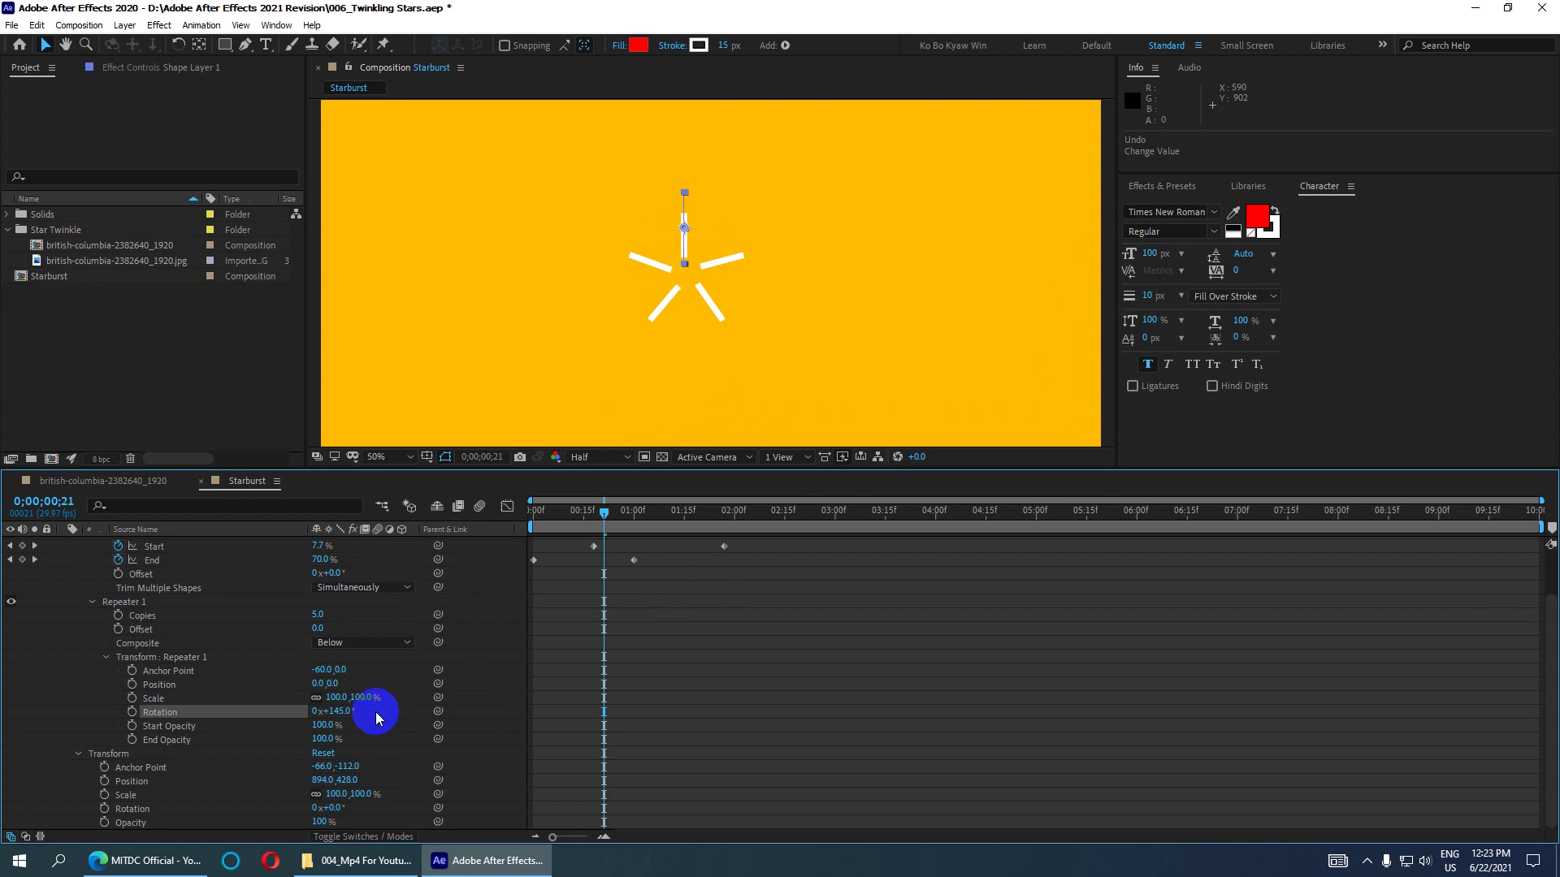
# - Raise Repeater 1 from 4 to 6 copies and rotate the copies to 225°
pyautogui.click(660, 351)
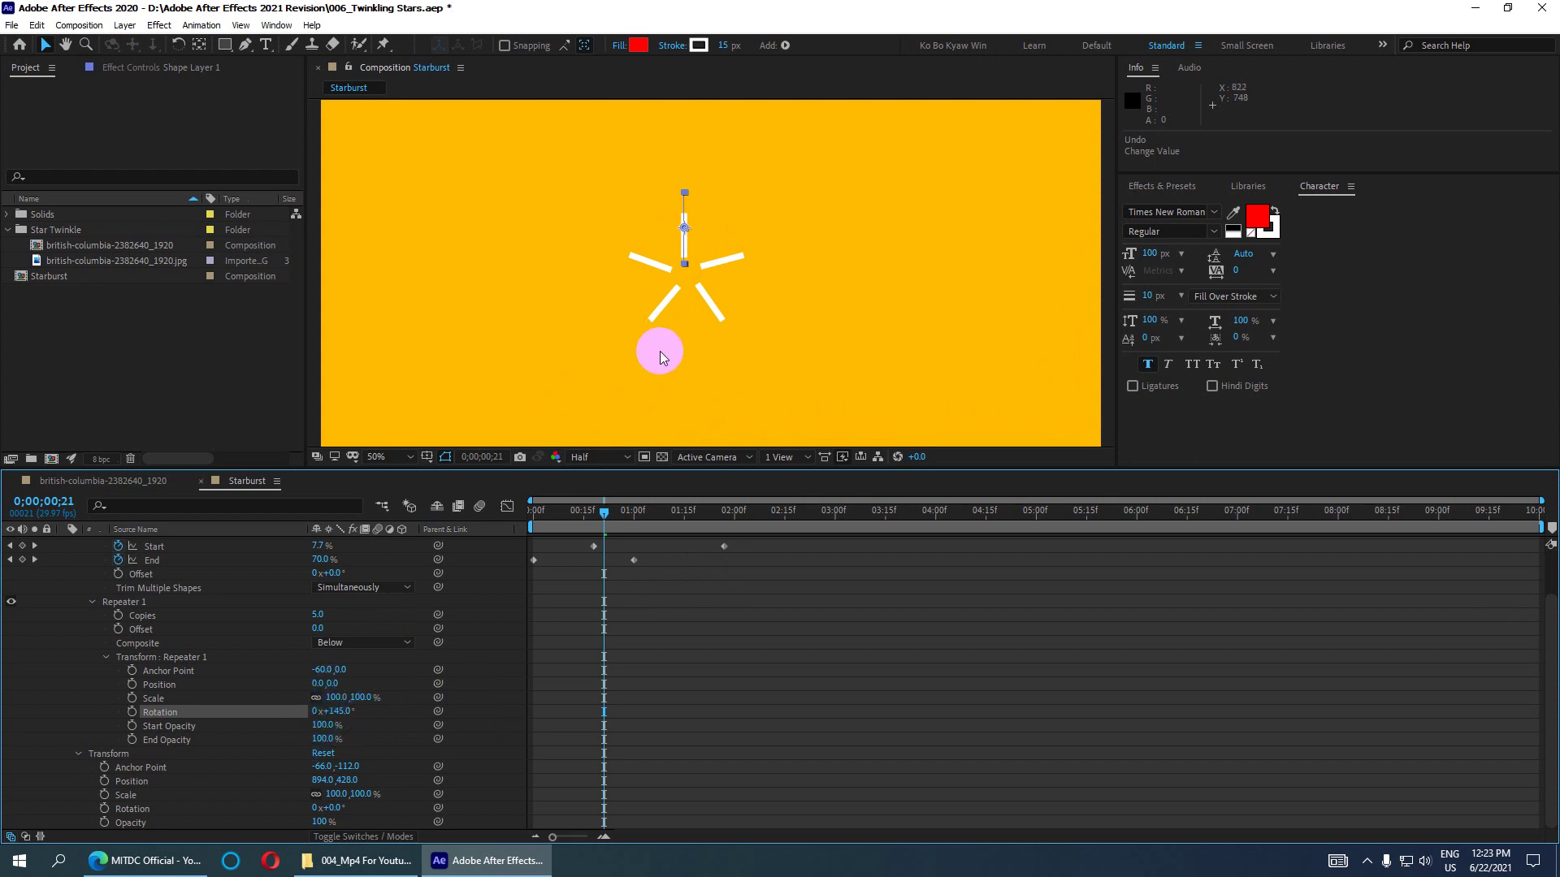
pyautogui.click(320, 615)
pyautogui.write('4')
pyautogui.press('Return')
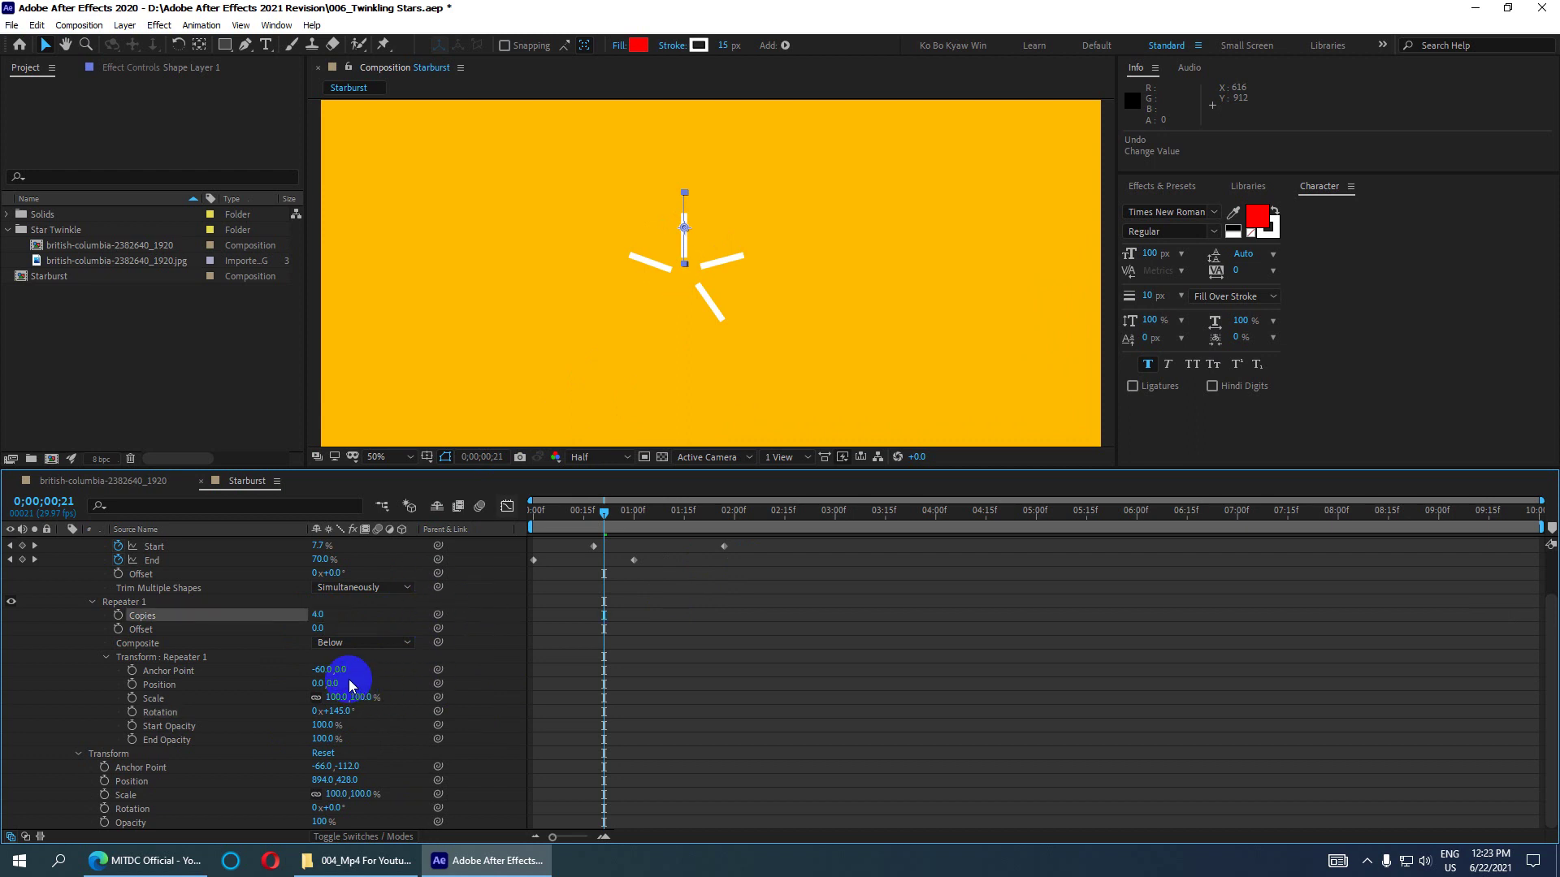
pyautogui.click(319, 616)
pyautogui.write('6')
pyautogui.press('Return')
pyautogui.moveTo(339, 712); pyautogui.dragTo(405, 715)
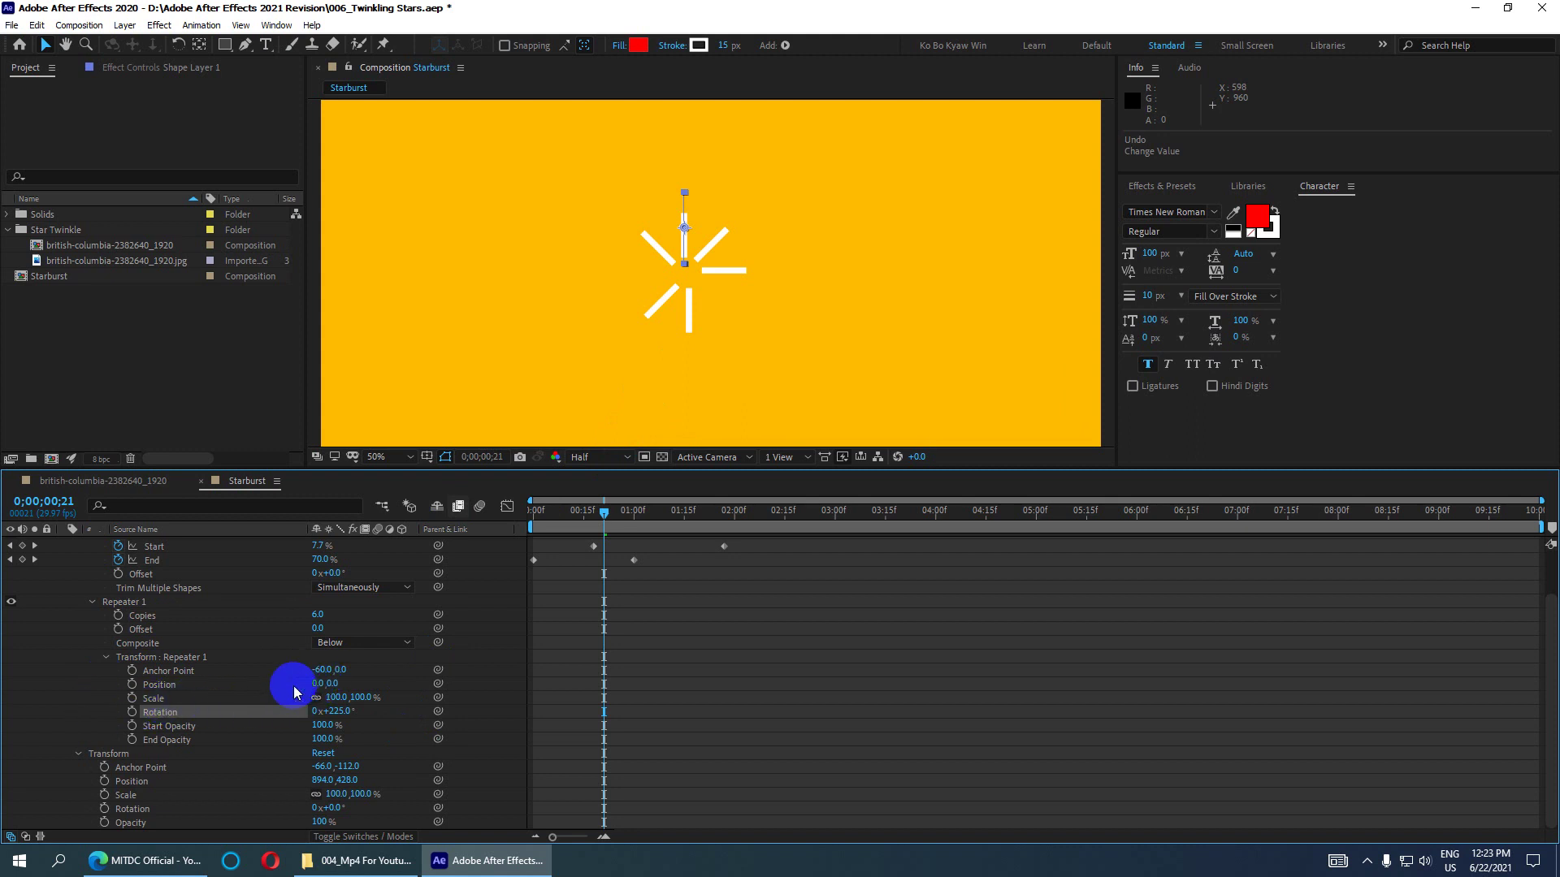
# - Rotate the repeated arms to 300° and try repeater anchor X offsets of -70, -68 and -65
pyautogui.moveTo(321, 669); pyautogui.dragTo(317, 673)
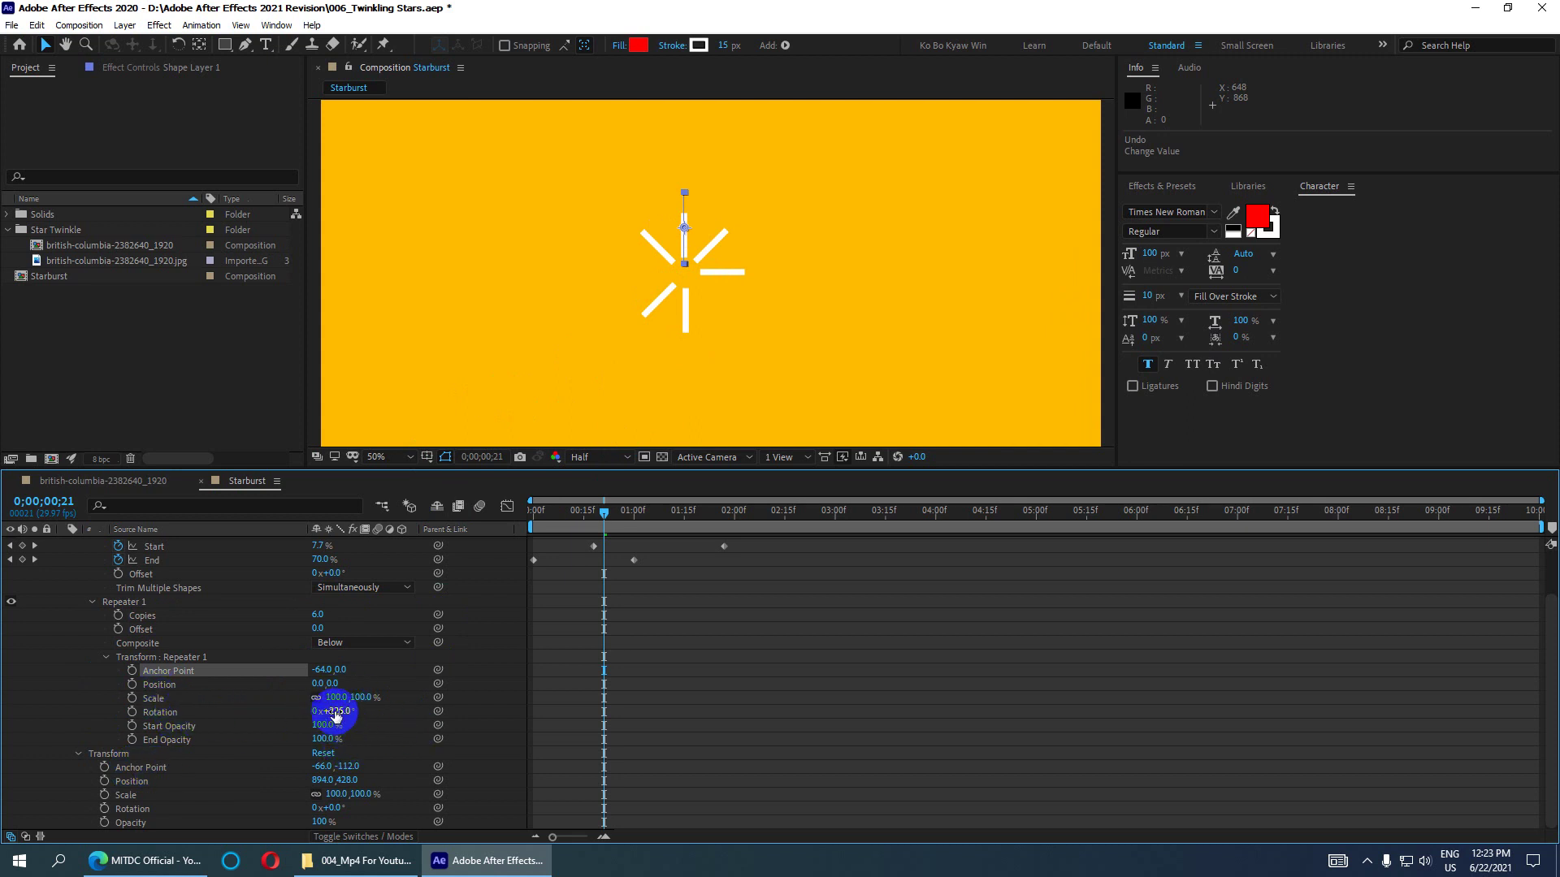
pyautogui.moveTo(337, 715)
pyautogui.mouseDown()
pyautogui.moveTo(425, 728)
pyautogui.moveTo(397, 712)
pyautogui.mouseUp()
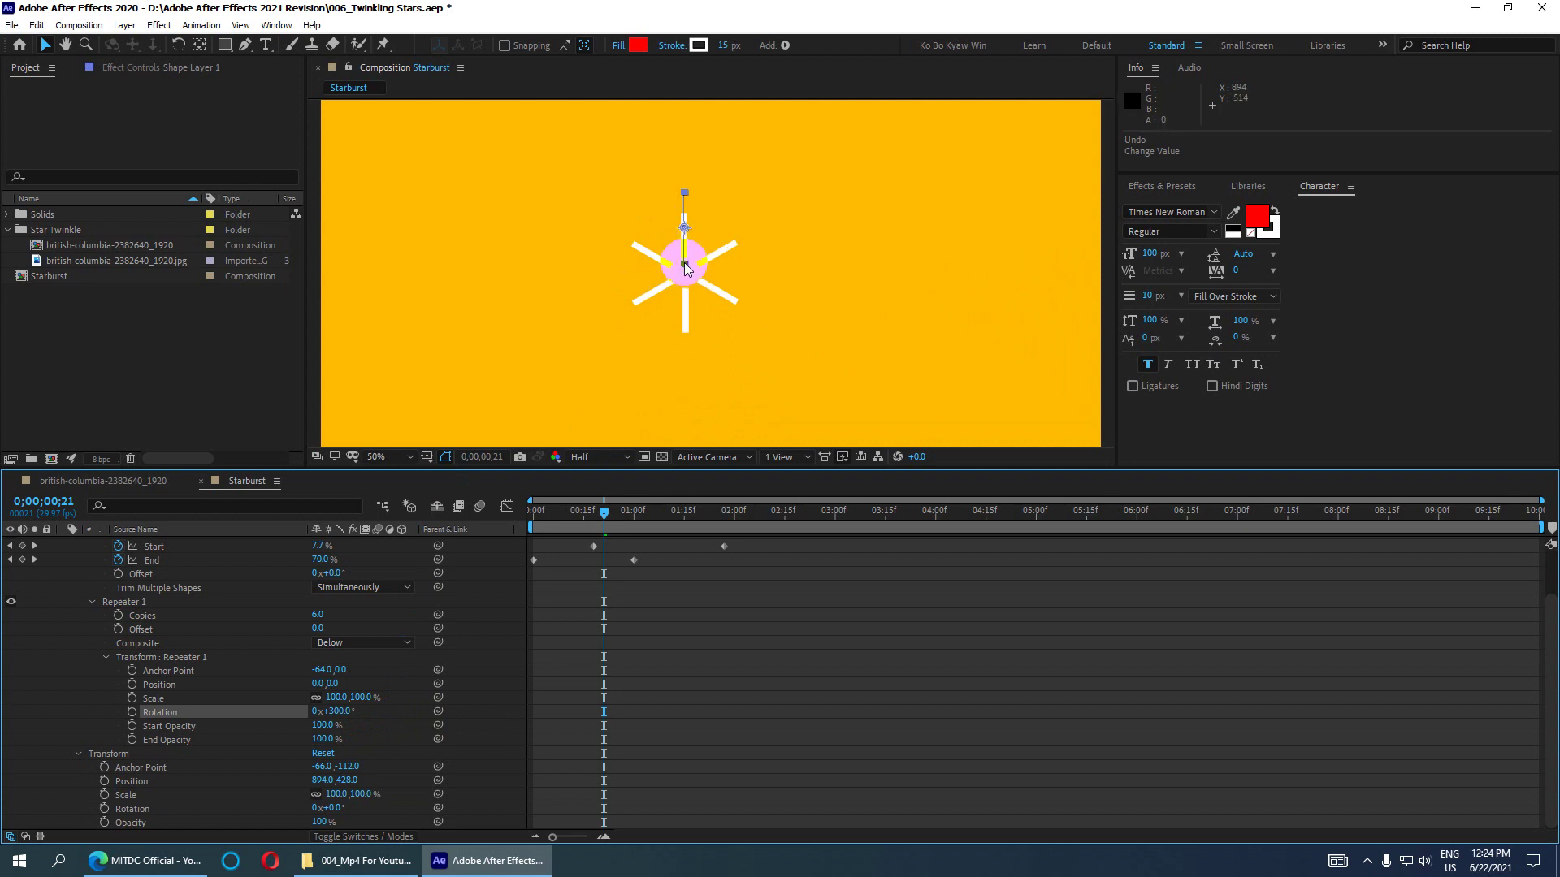
pyautogui.click(319, 671)
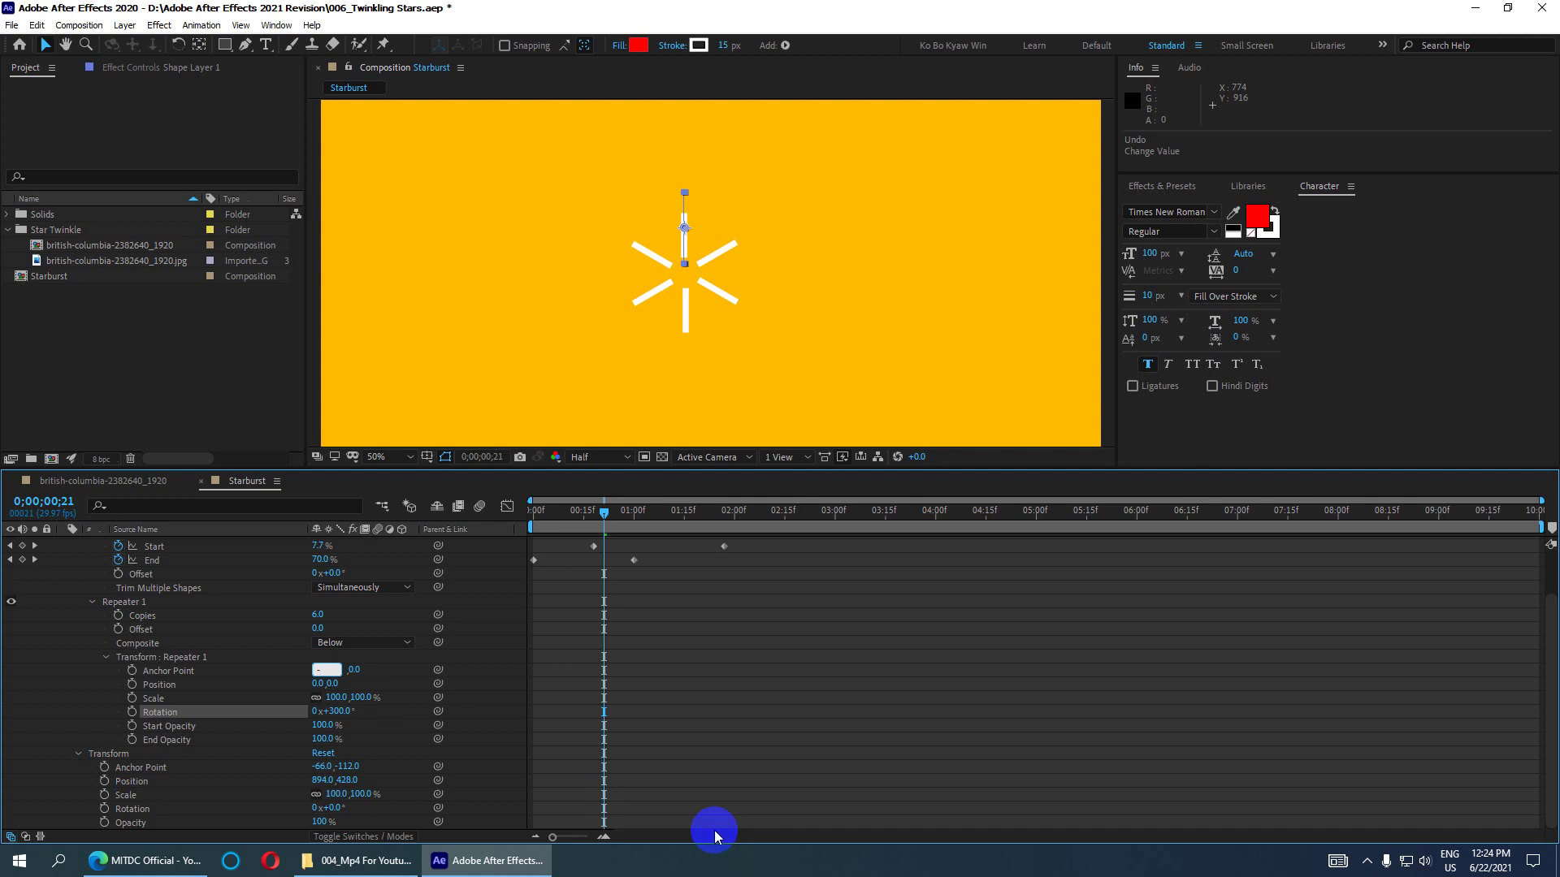
pyautogui.write('-70')
pyautogui.press('Return')
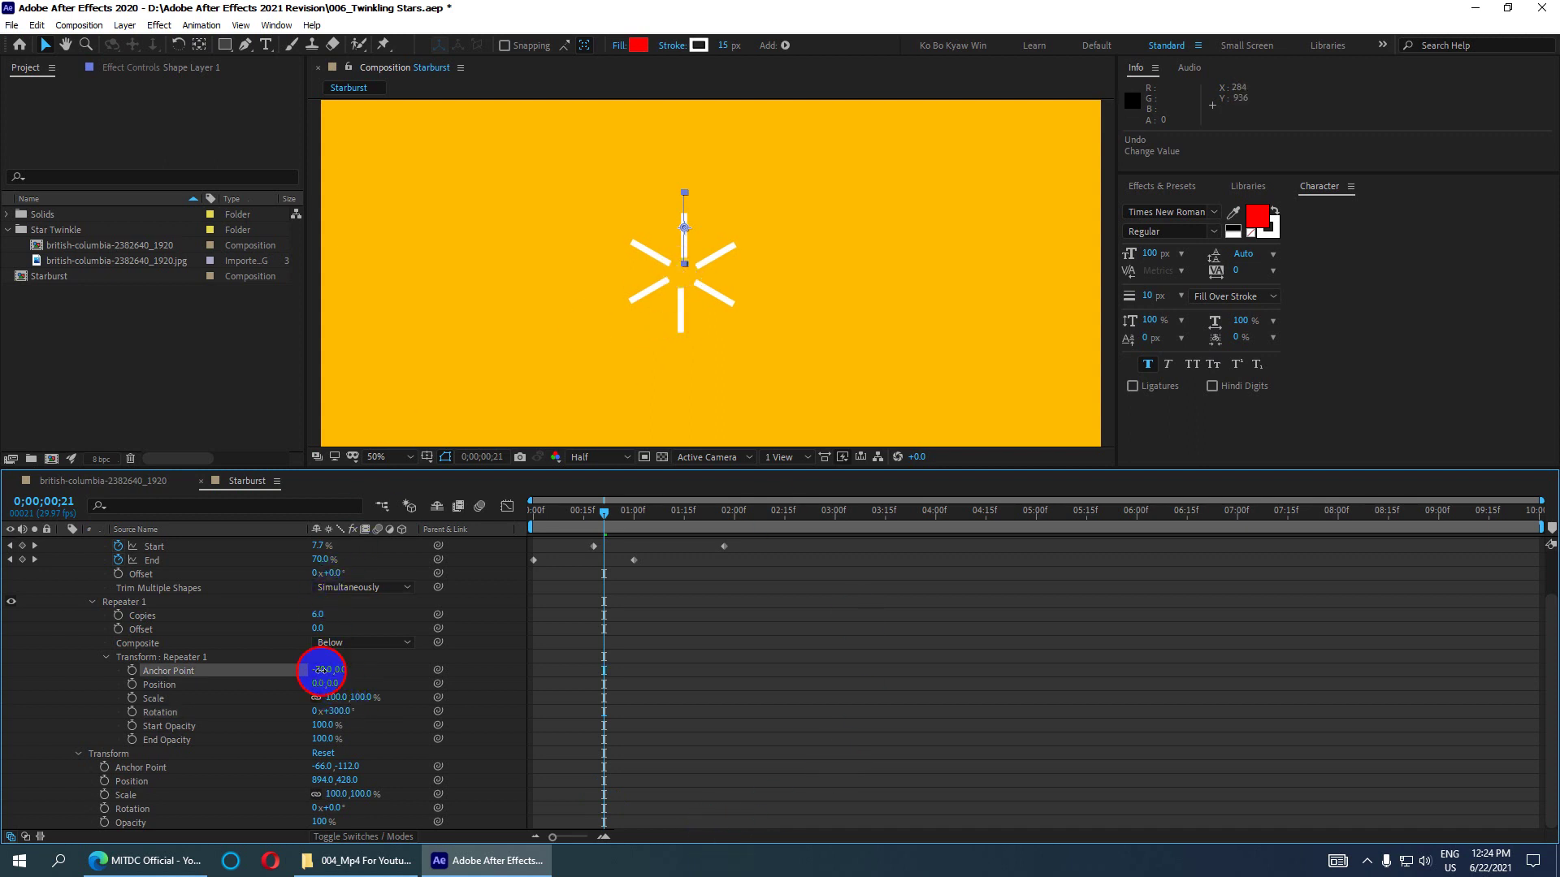
pyautogui.click(322, 670)
pyautogui.write('-')
pyautogui.press('Return')
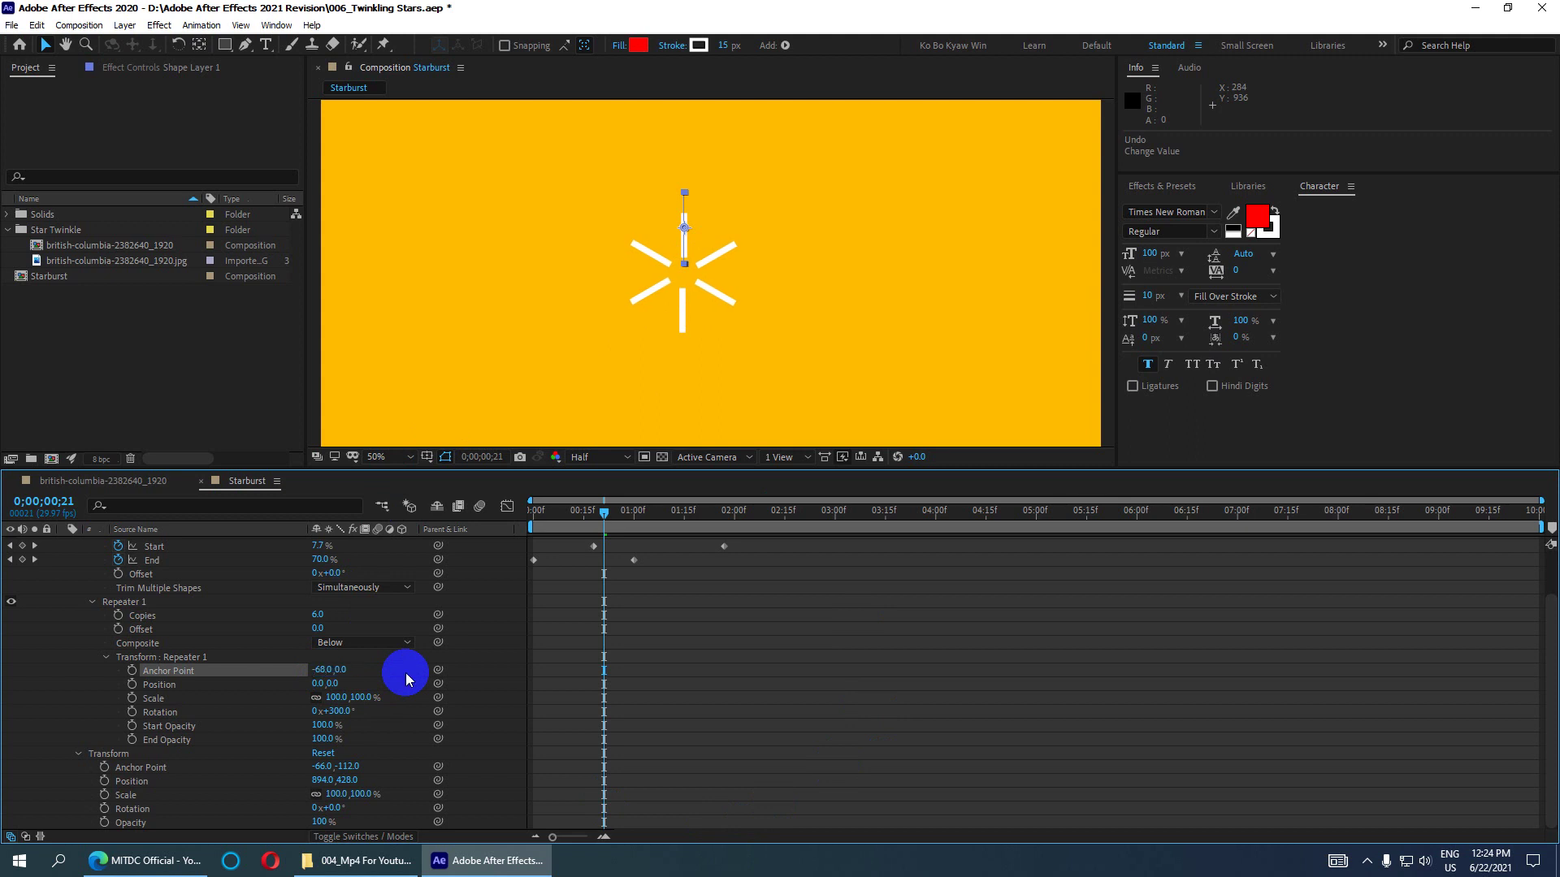
pyautogui.click(319, 670)
pyautogui.press('Return')
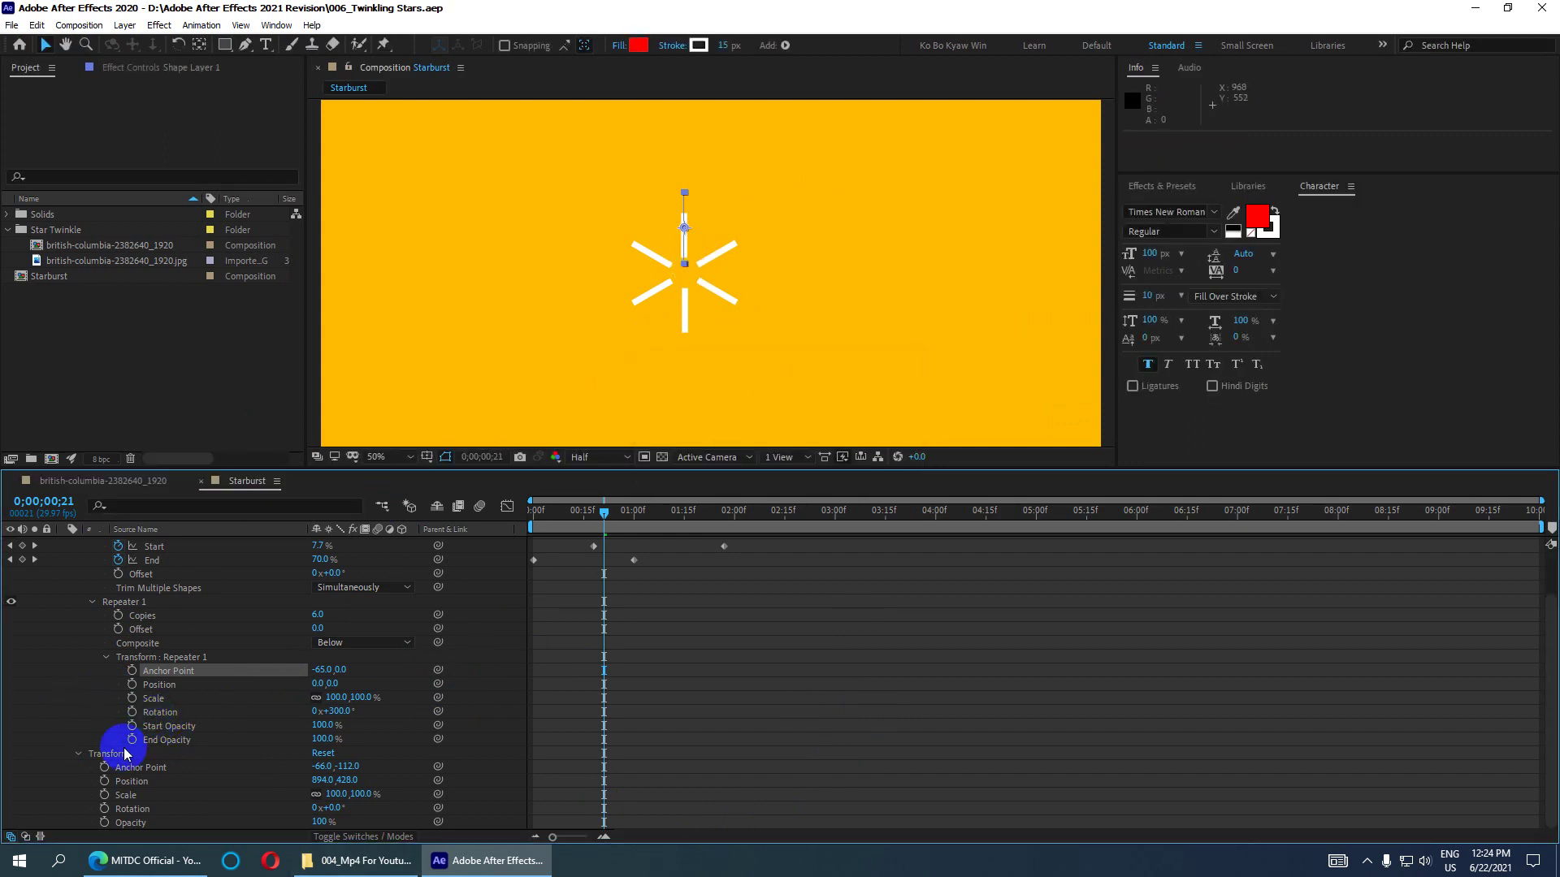
# - Collapse the layer Transform group and settle the repeater anchor X offset at -66
pyautogui.click(78, 754)
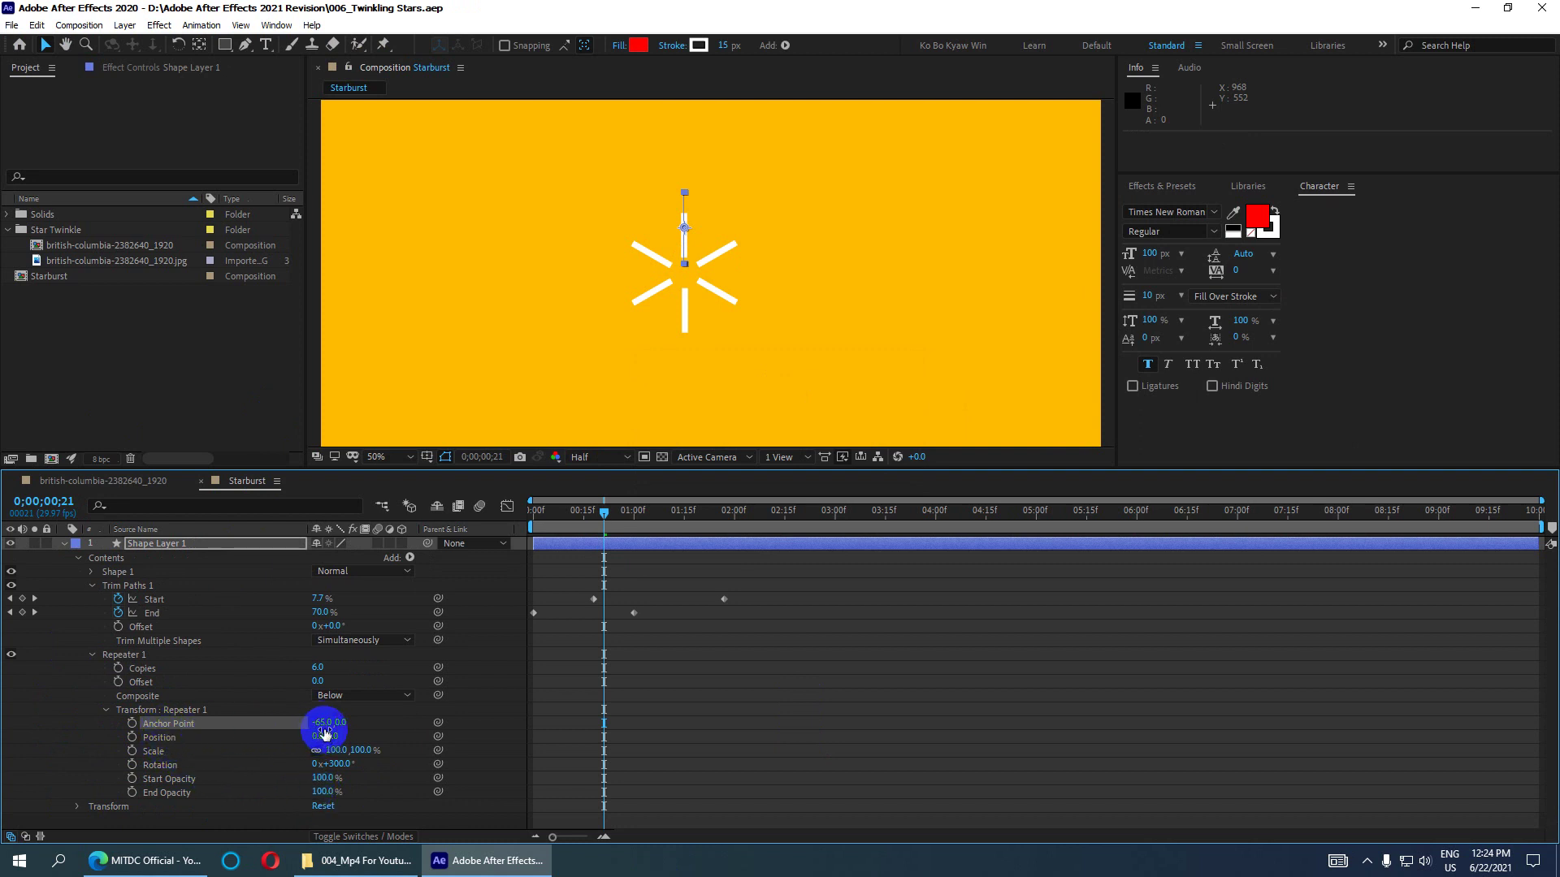
pyautogui.click(323, 723)
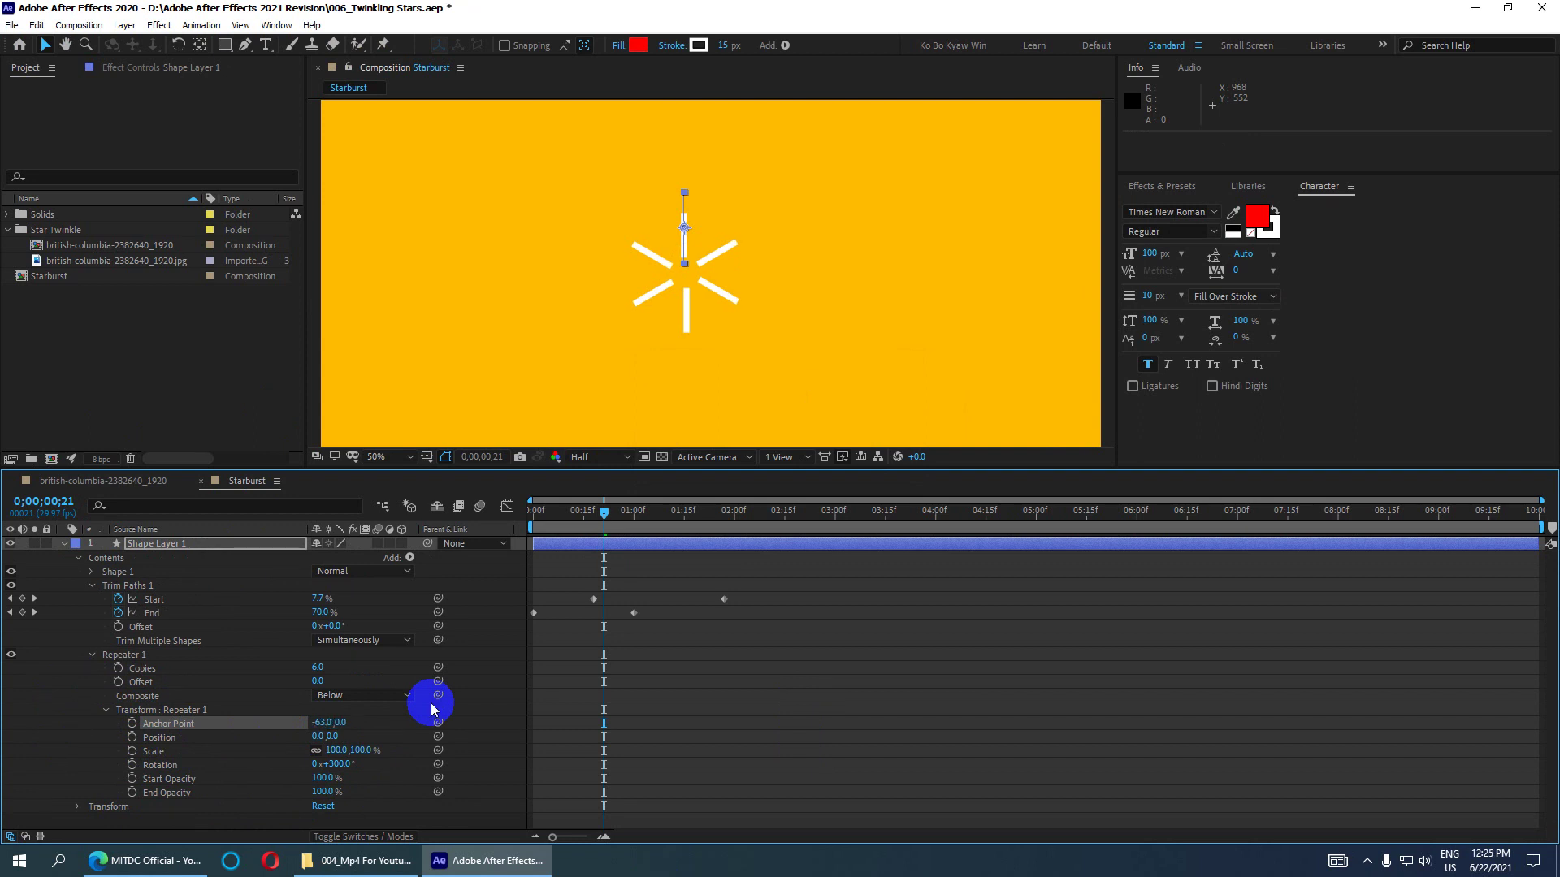
pyautogui.click(322, 722)
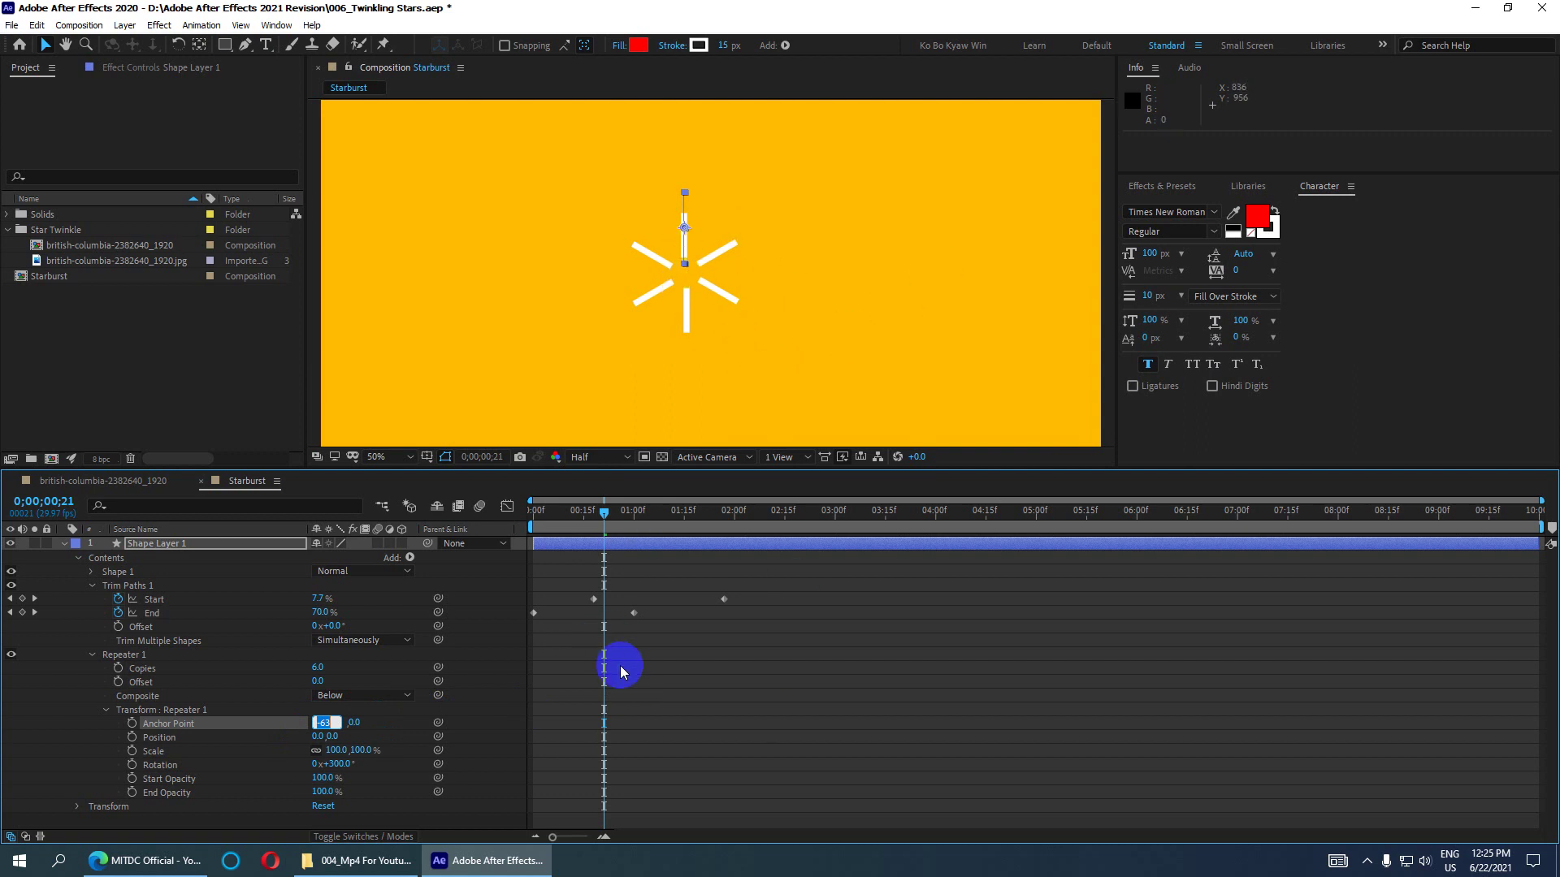
pyautogui.write('-66')
pyautogui.press('Return')
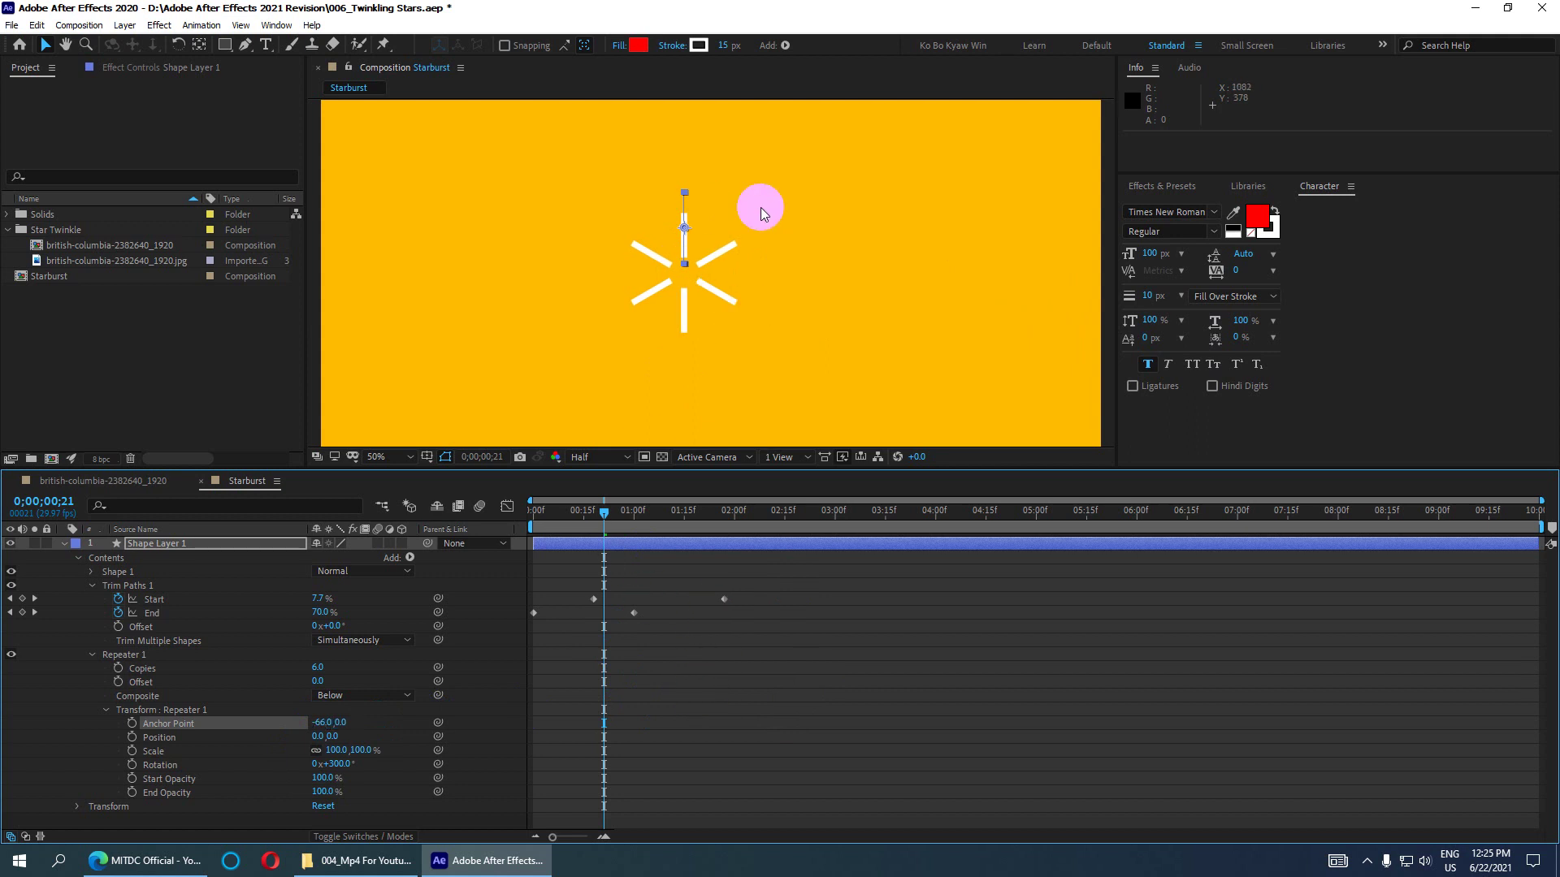
# - Preview the starburst animation from frame 0, then stop it
pyautogui.moveTo(604, 511); pyautogui.dragTo(515, 520)
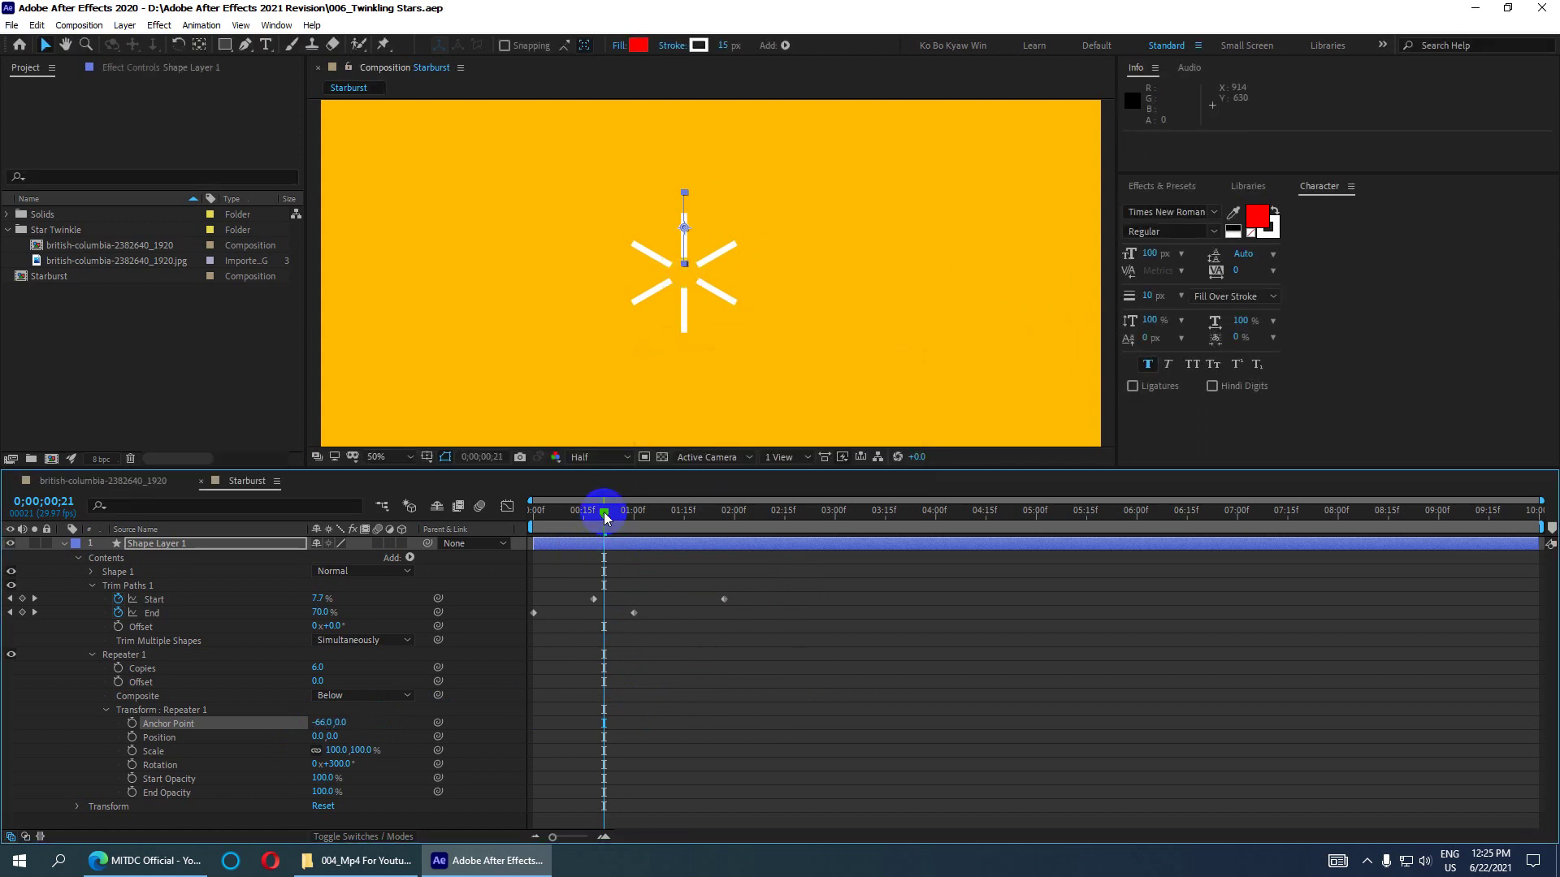
pyautogui.press('space')
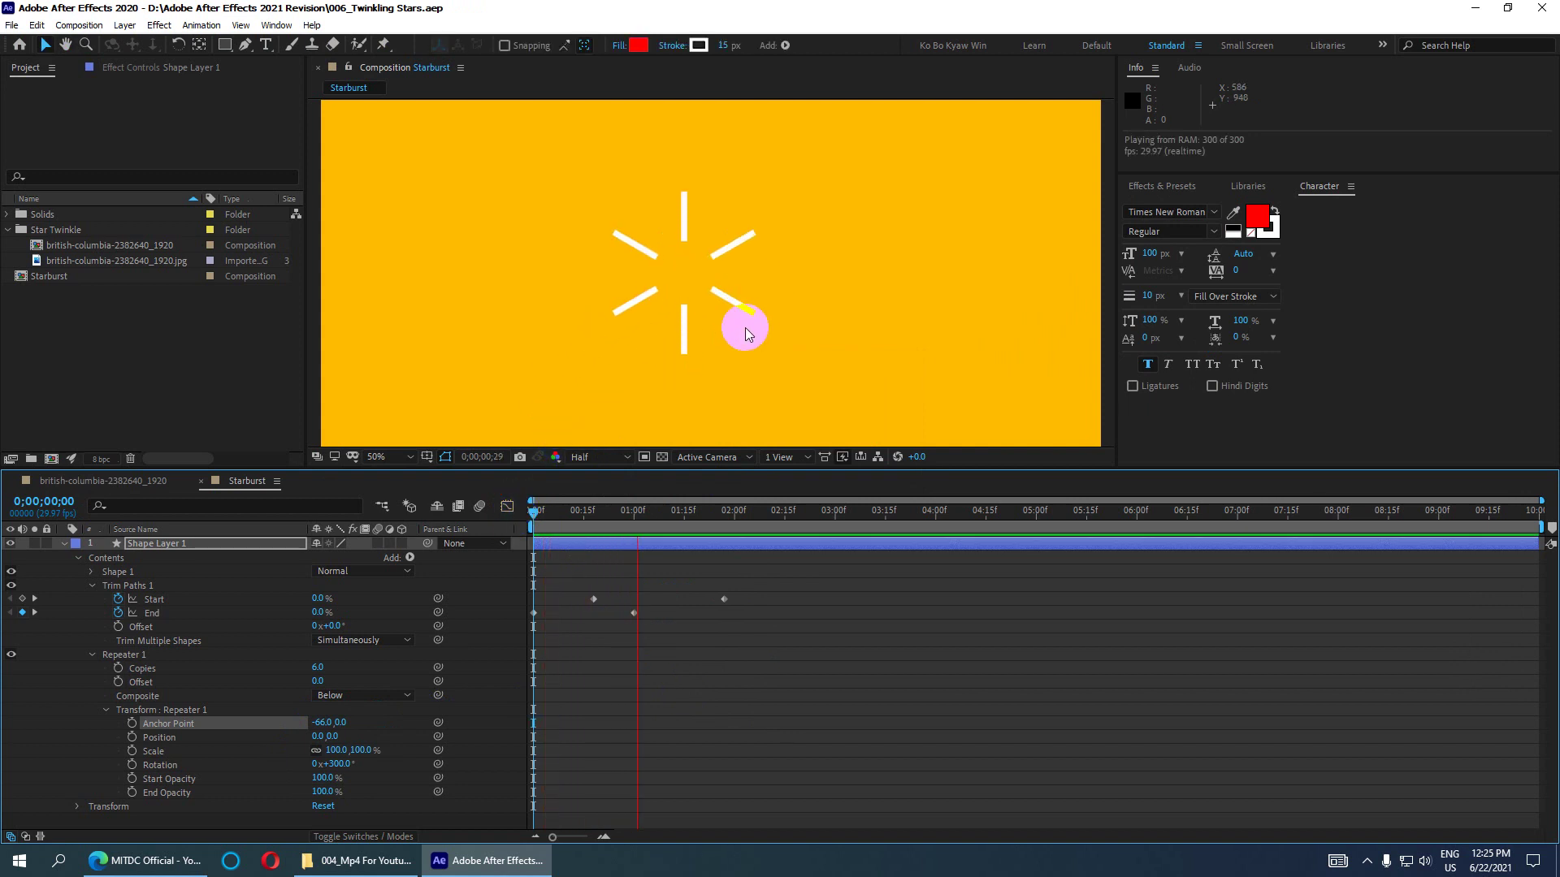
pyautogui.click(638, 631)
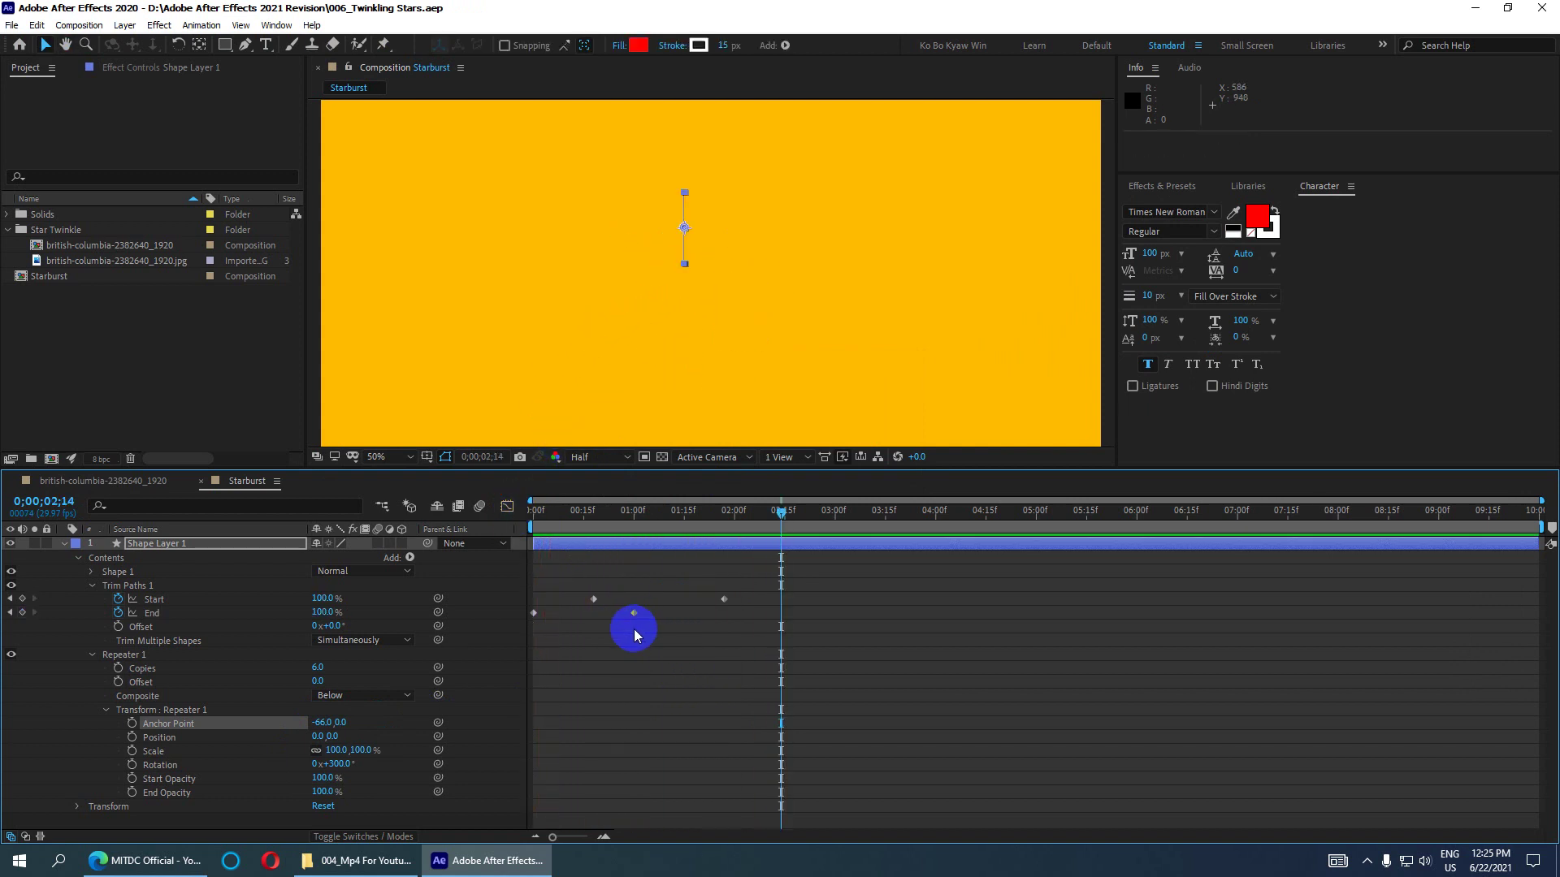
# - Collapse Repeater 1, Contents and Shape Layer 1 to one row, then replay from the start
pyautogui.click(91, 654)
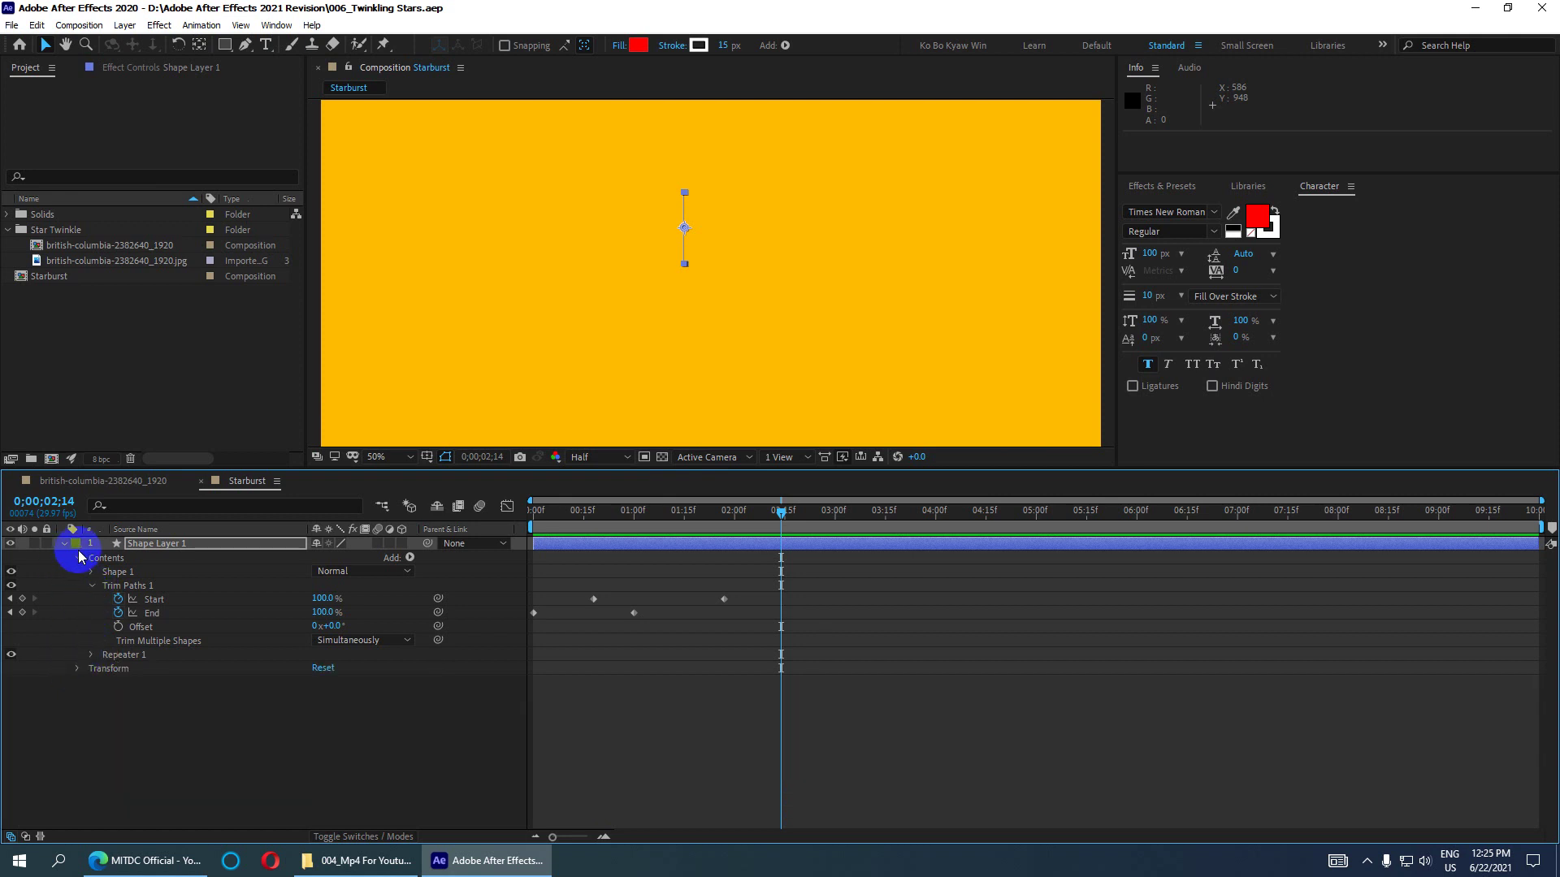
pyautogui.click(82, 558)
pyautogui.click(64, 543)
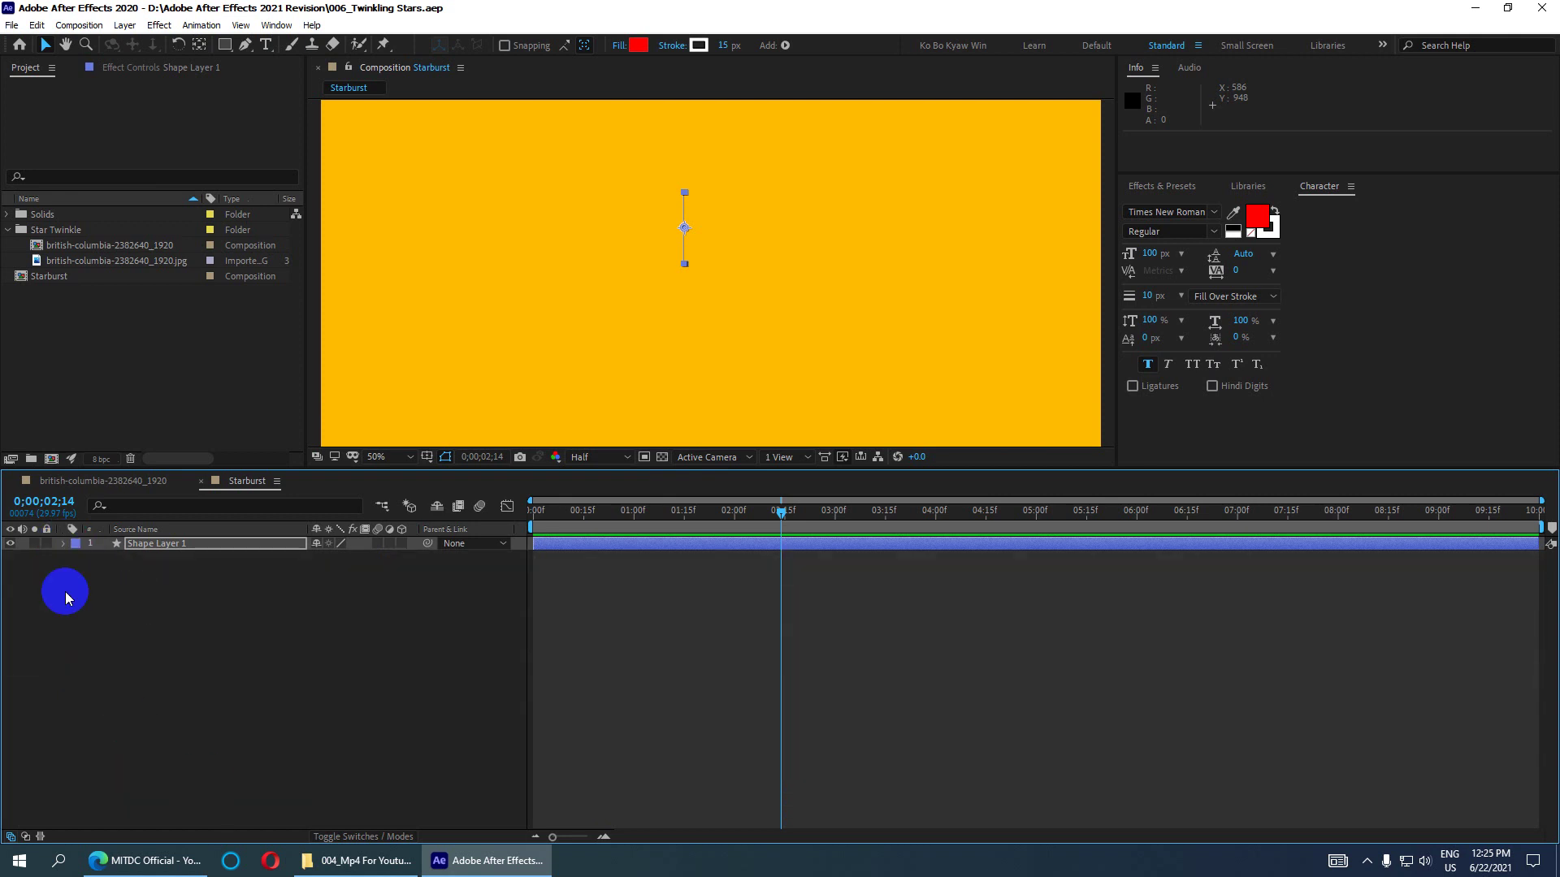
pyautogui.click(171, 548)
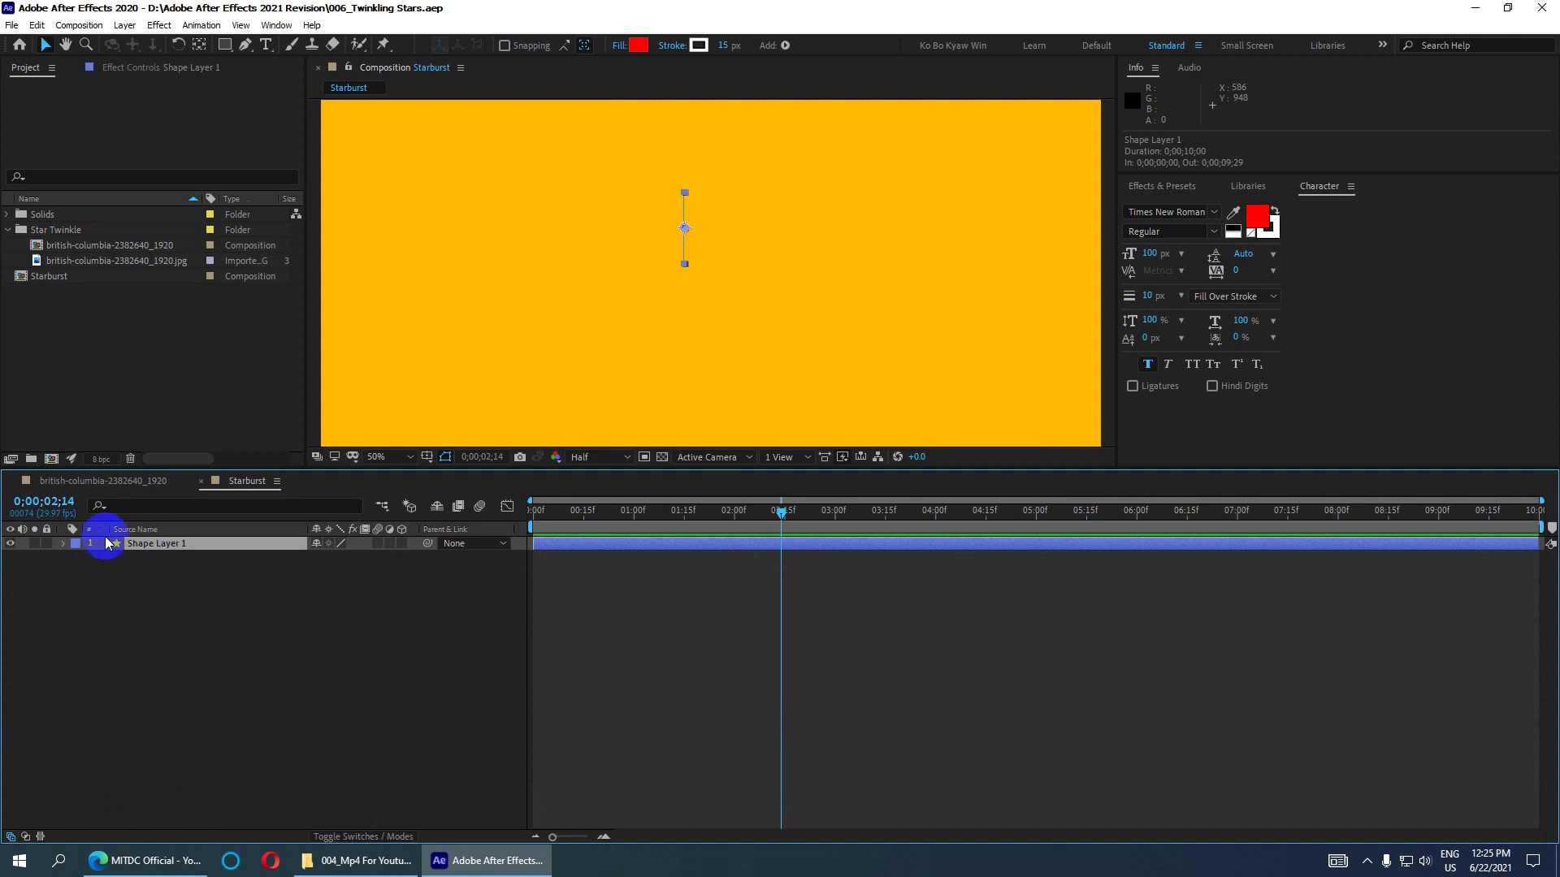
pyautogui.moveTo(780, 513); pyautogui.dragTo(514, 526)
pyautogui.press('space')
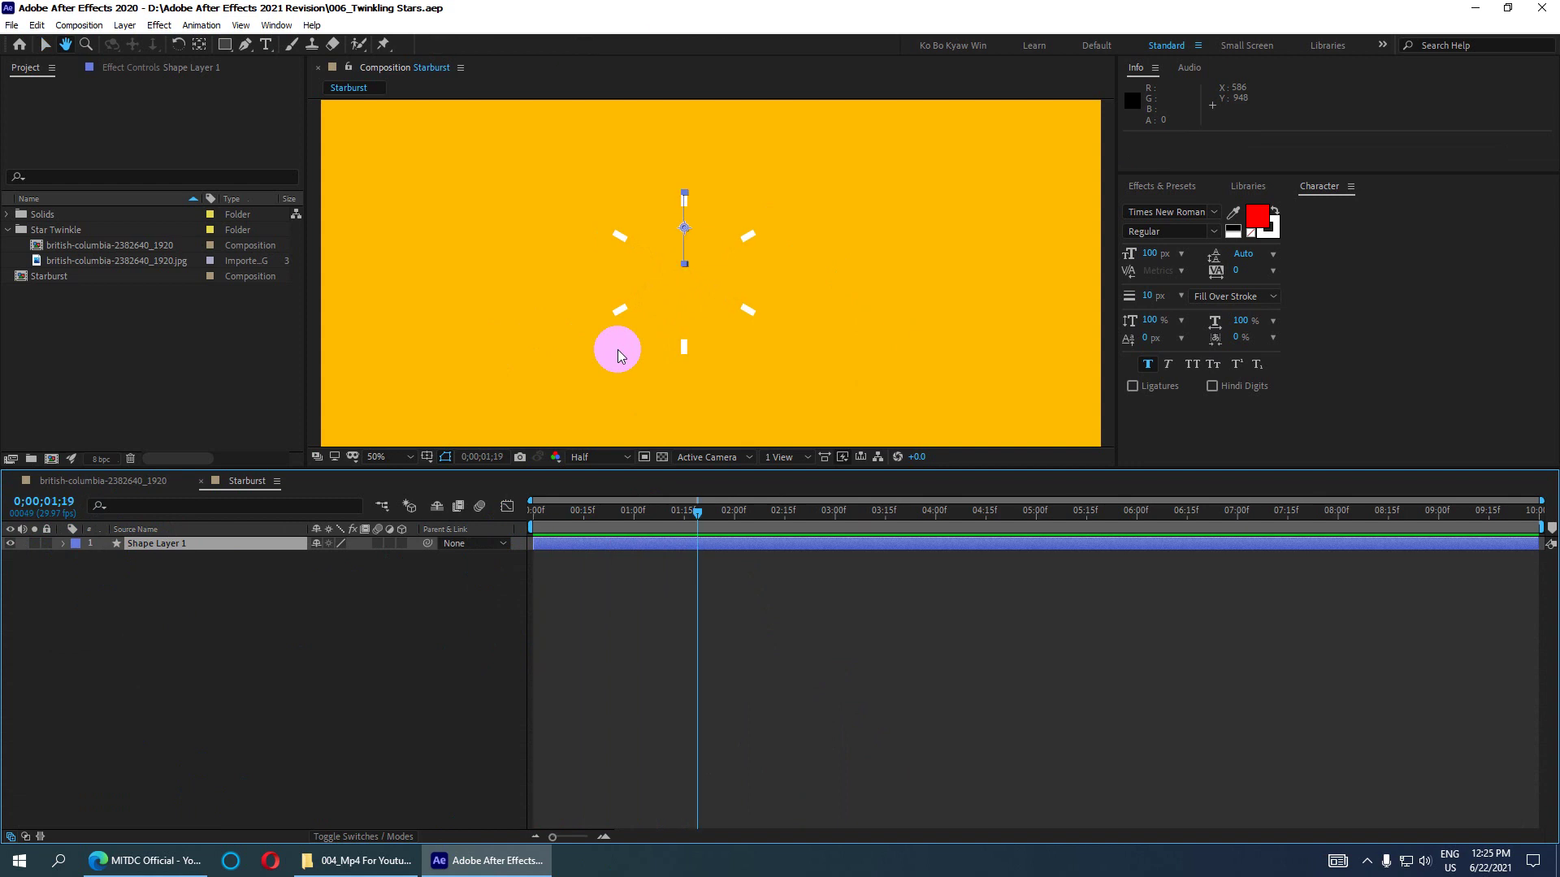
# - Duplicate the starburst into Shape Layer 2 and shift its start later
pyautogui.click(46, 25)
pyautogui.click(115, 234)
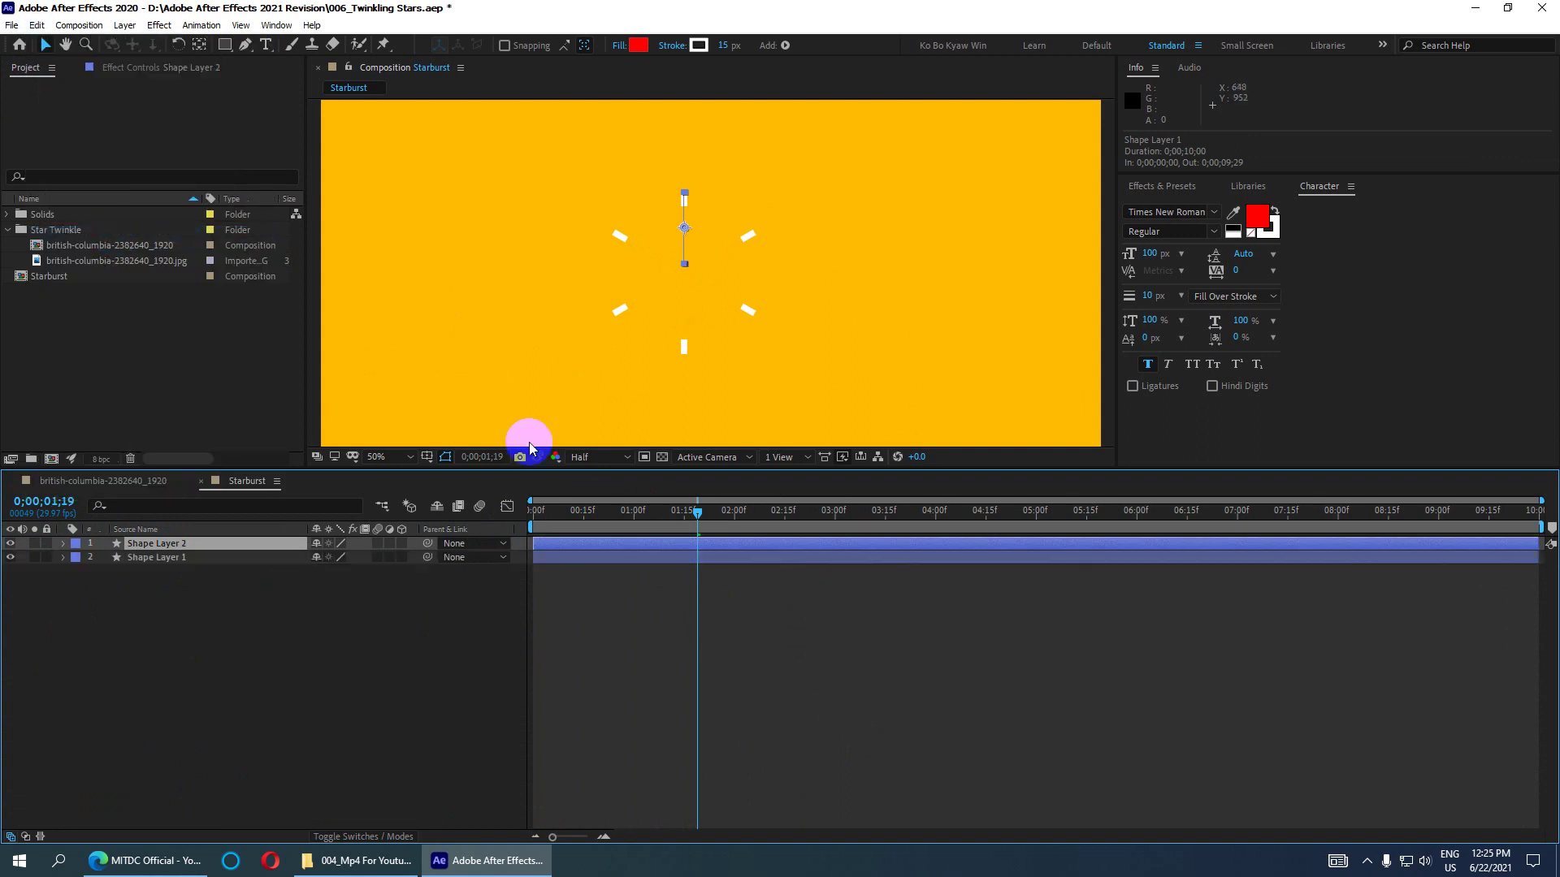
pyautogui.moveTo(568, 543); pyautogui.dragTo(624, 543)
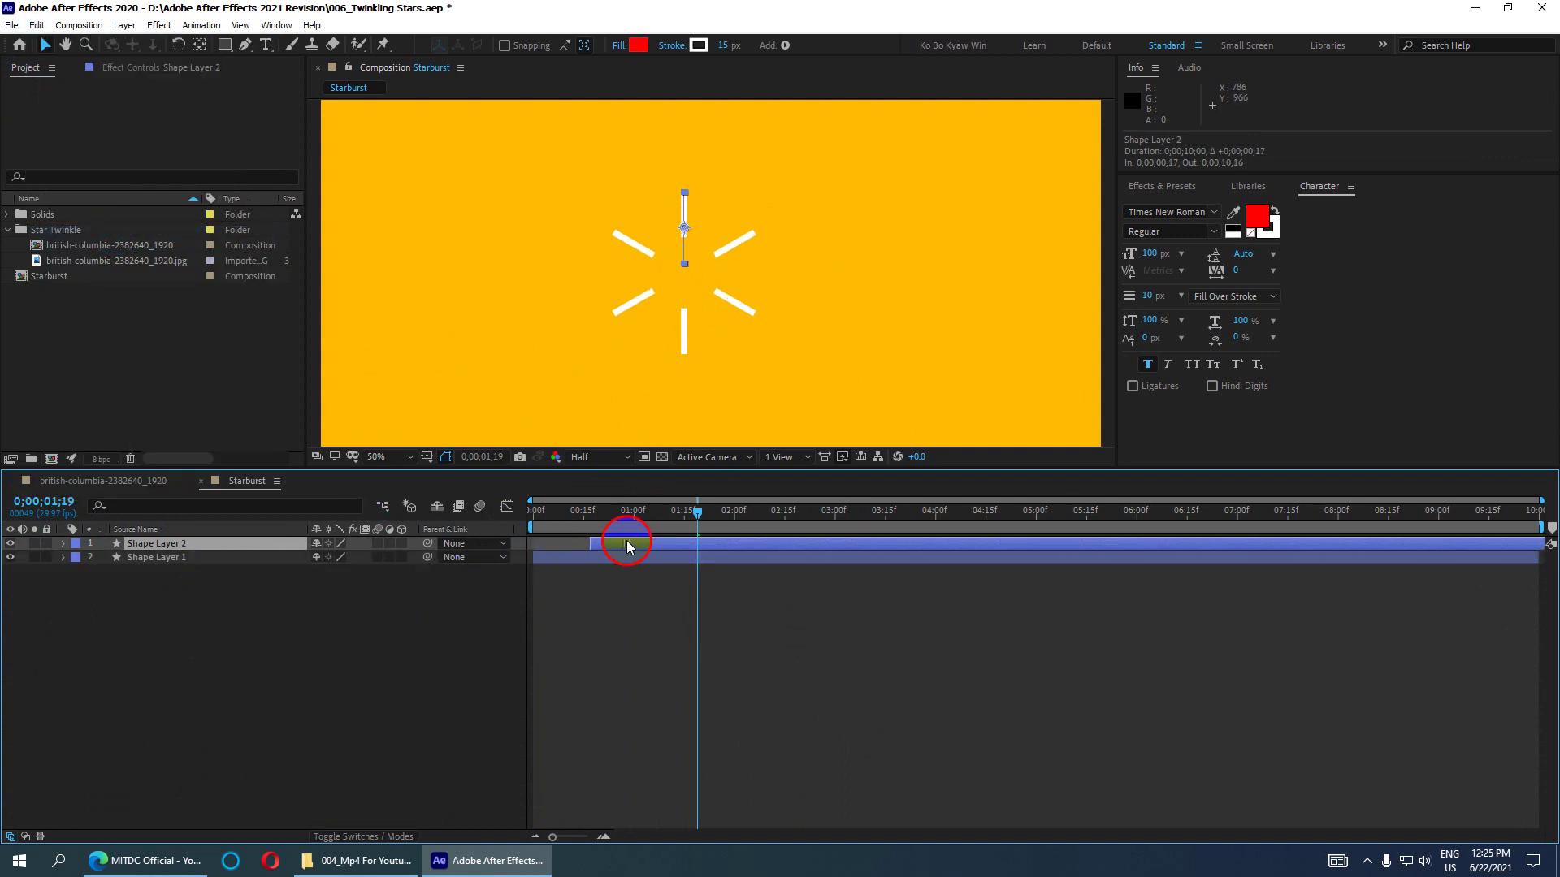
# - Give Shape Layer 2 an orange-brown label and move its start to 0;00;02;04
pyautogui.click(73, 543)
pyautogui.click(93, 465)
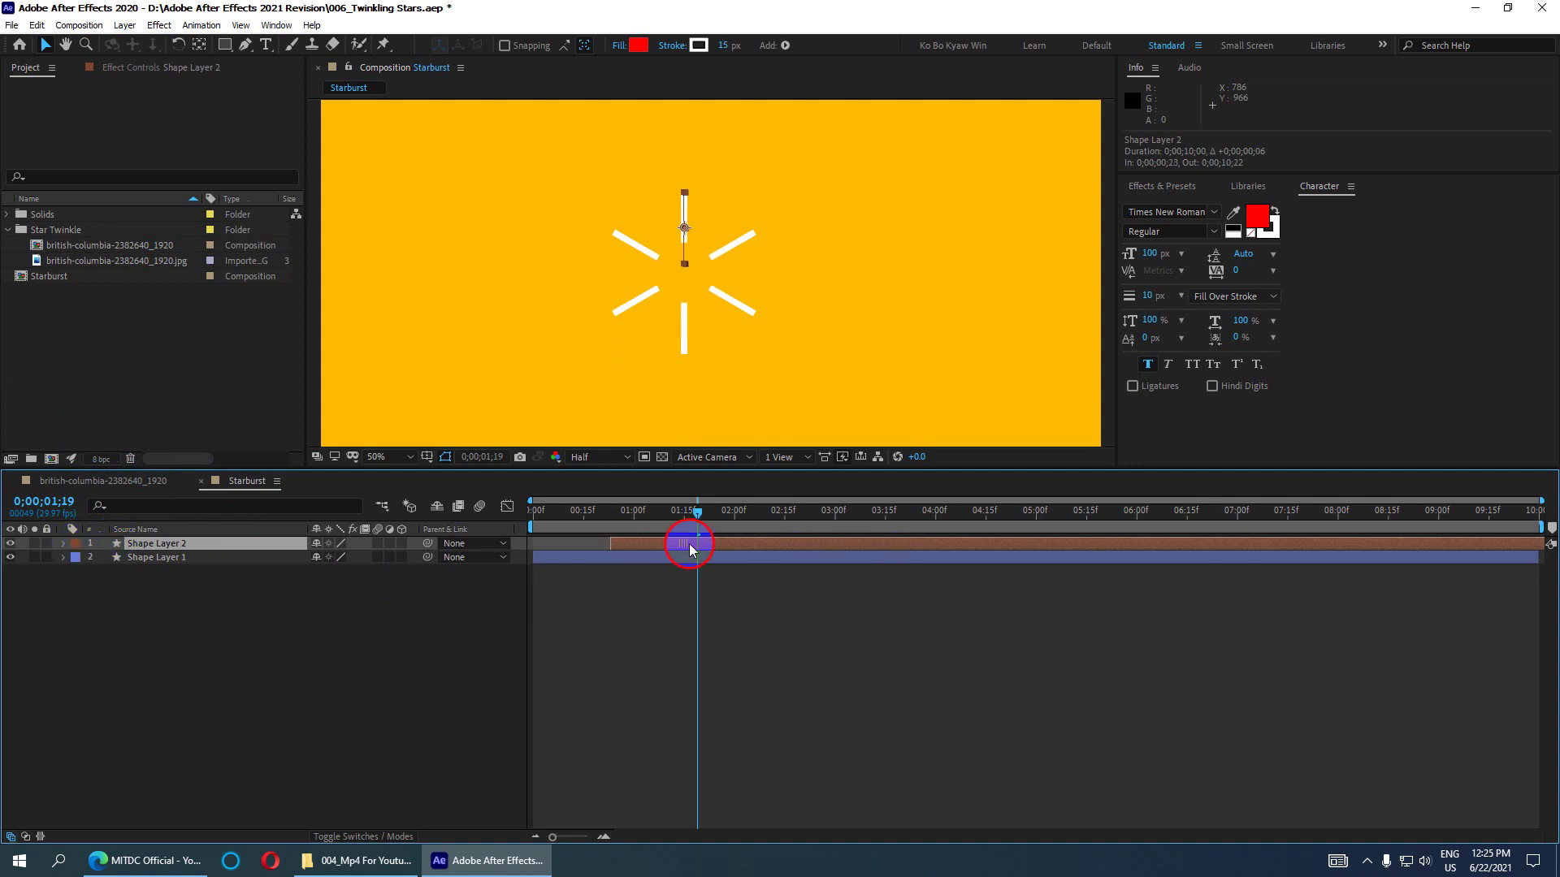
pyautogui.moveTo(689, 544); pyautogui.dragTo(737, 538)
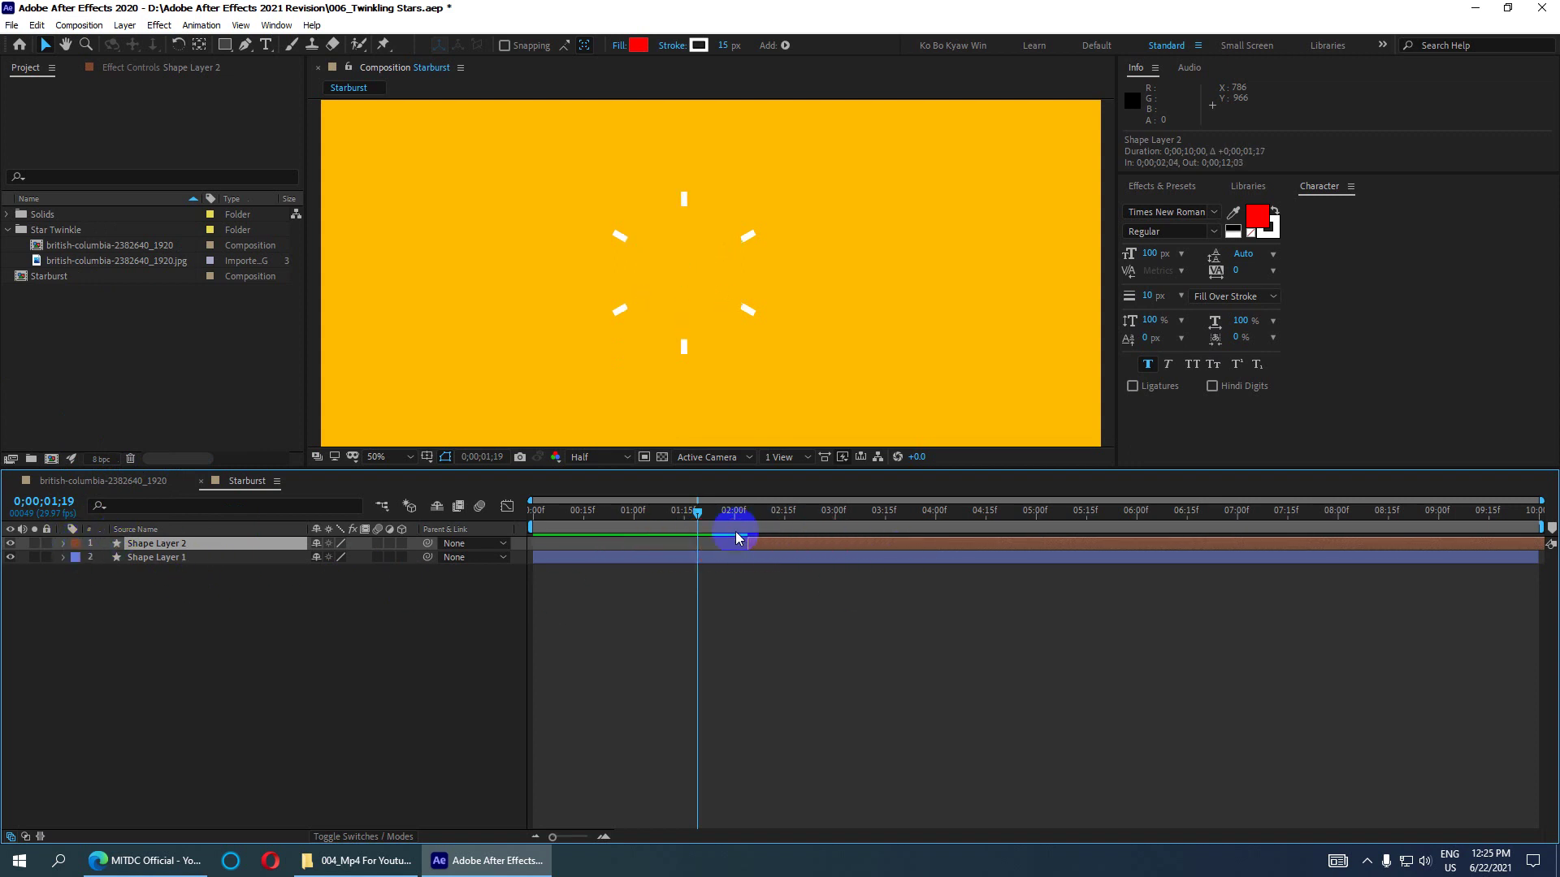
# - Move the first starburst up and left, and start Shape Layer 2 earlier while previewing
pyautogui.click(589, 562)
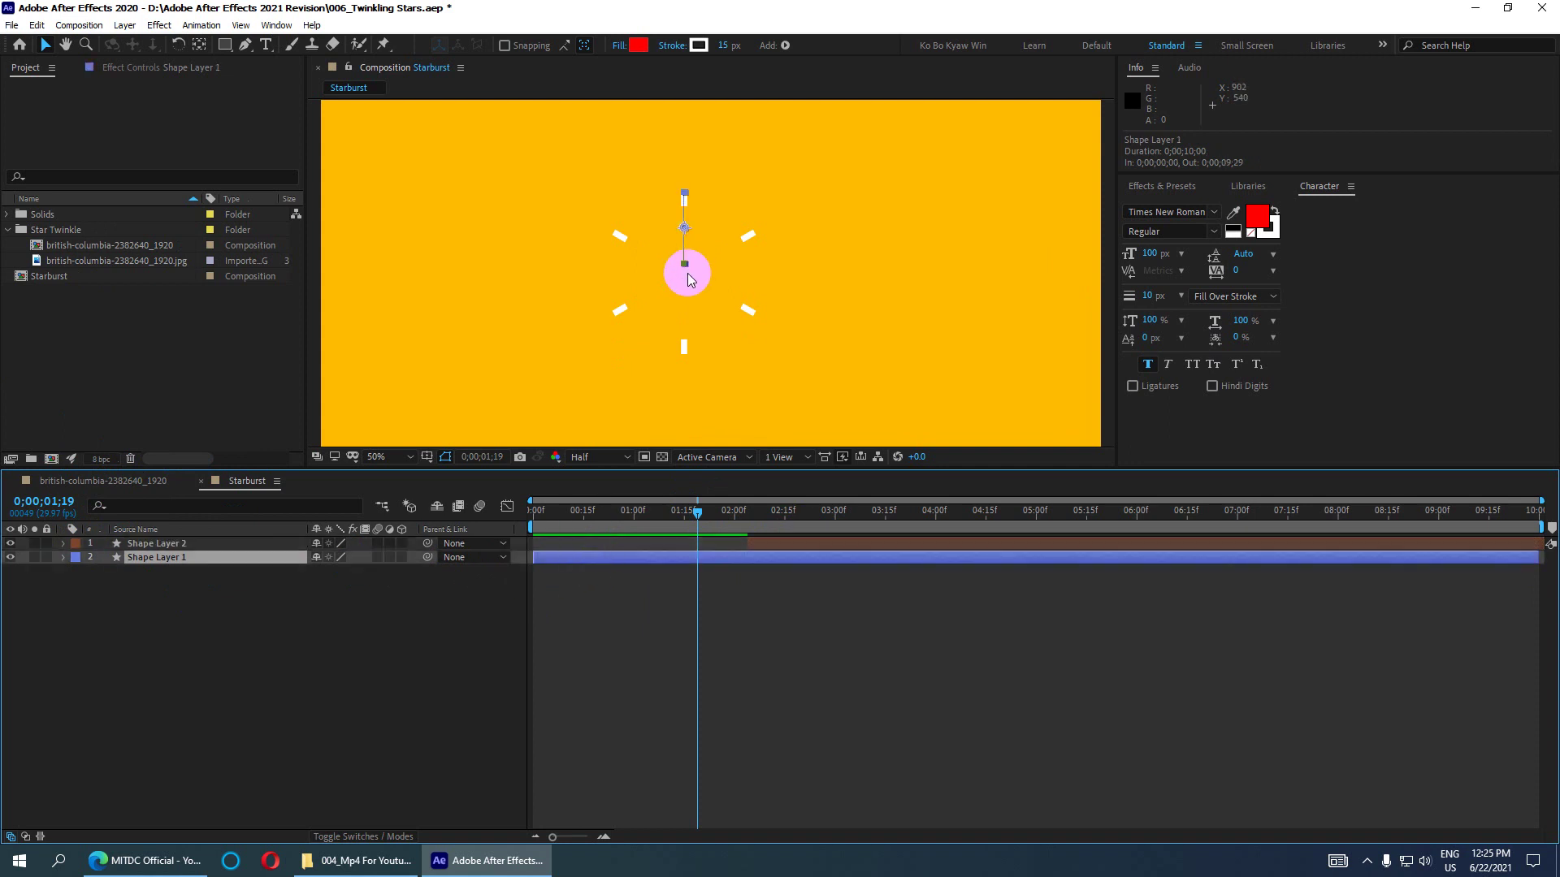
pyautogui.moveTo(685, 233); pyautogui.dragTo(451, 176)
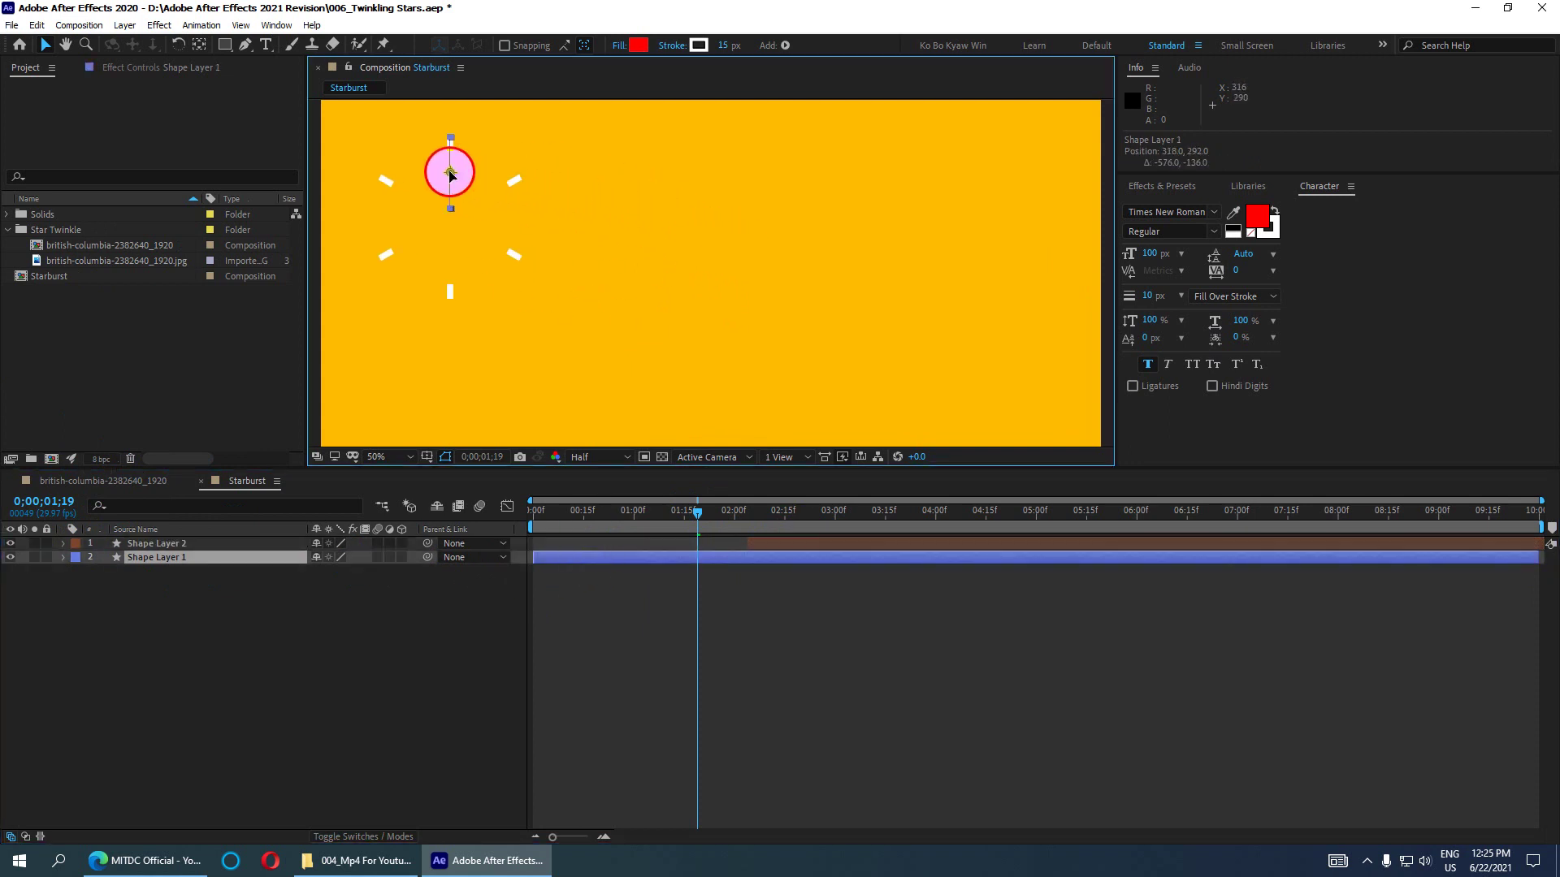
pyautogui.moveTo(697, 510); pyautogui.dragTo(425, 541)
pyautogui.press('space')
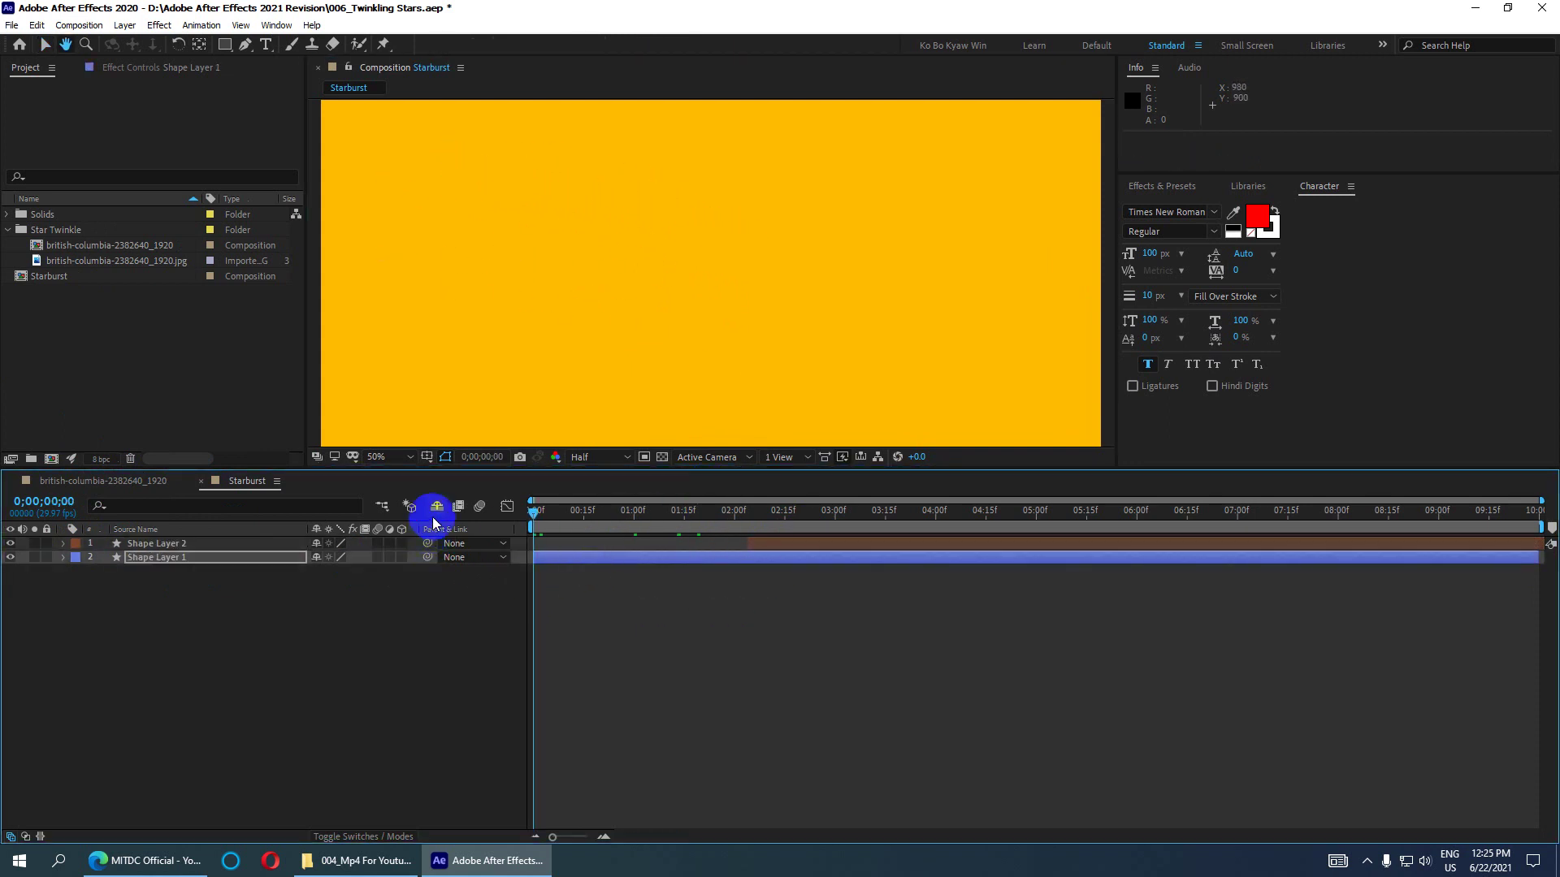
pyautogui.press('space')
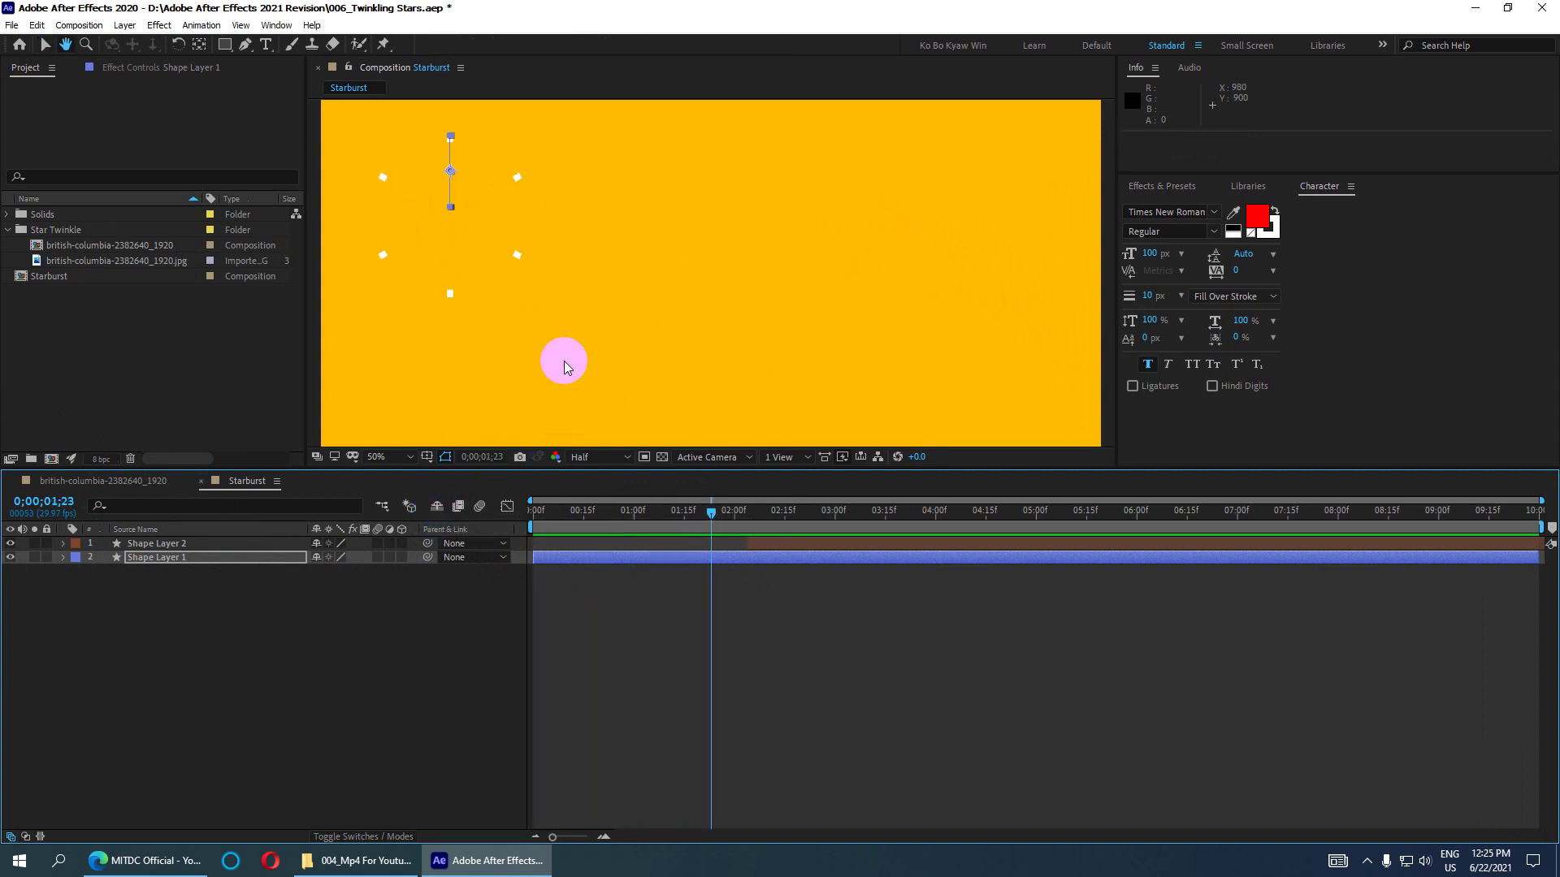
pyautogui.moveTo(772, 548)
pyautogui.mouseDown()
pyautogui.moveTo(644, 543)
pyautogui.moveTo(425, 498)
pyautogui.mouseUp()
pyautogui.press('space')
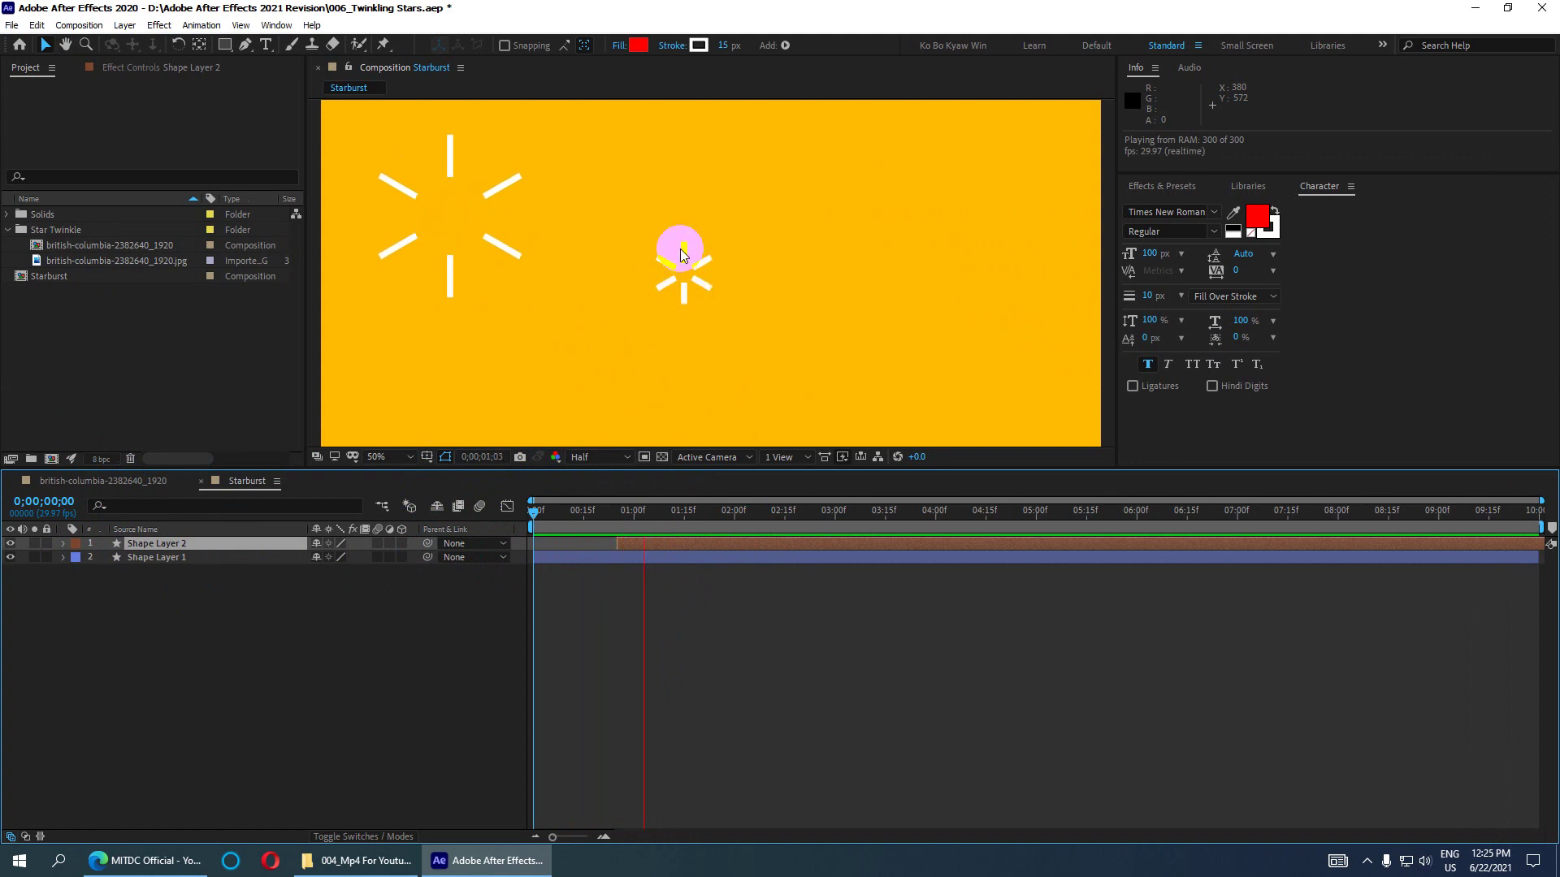
pyautogui.click(735, 478)
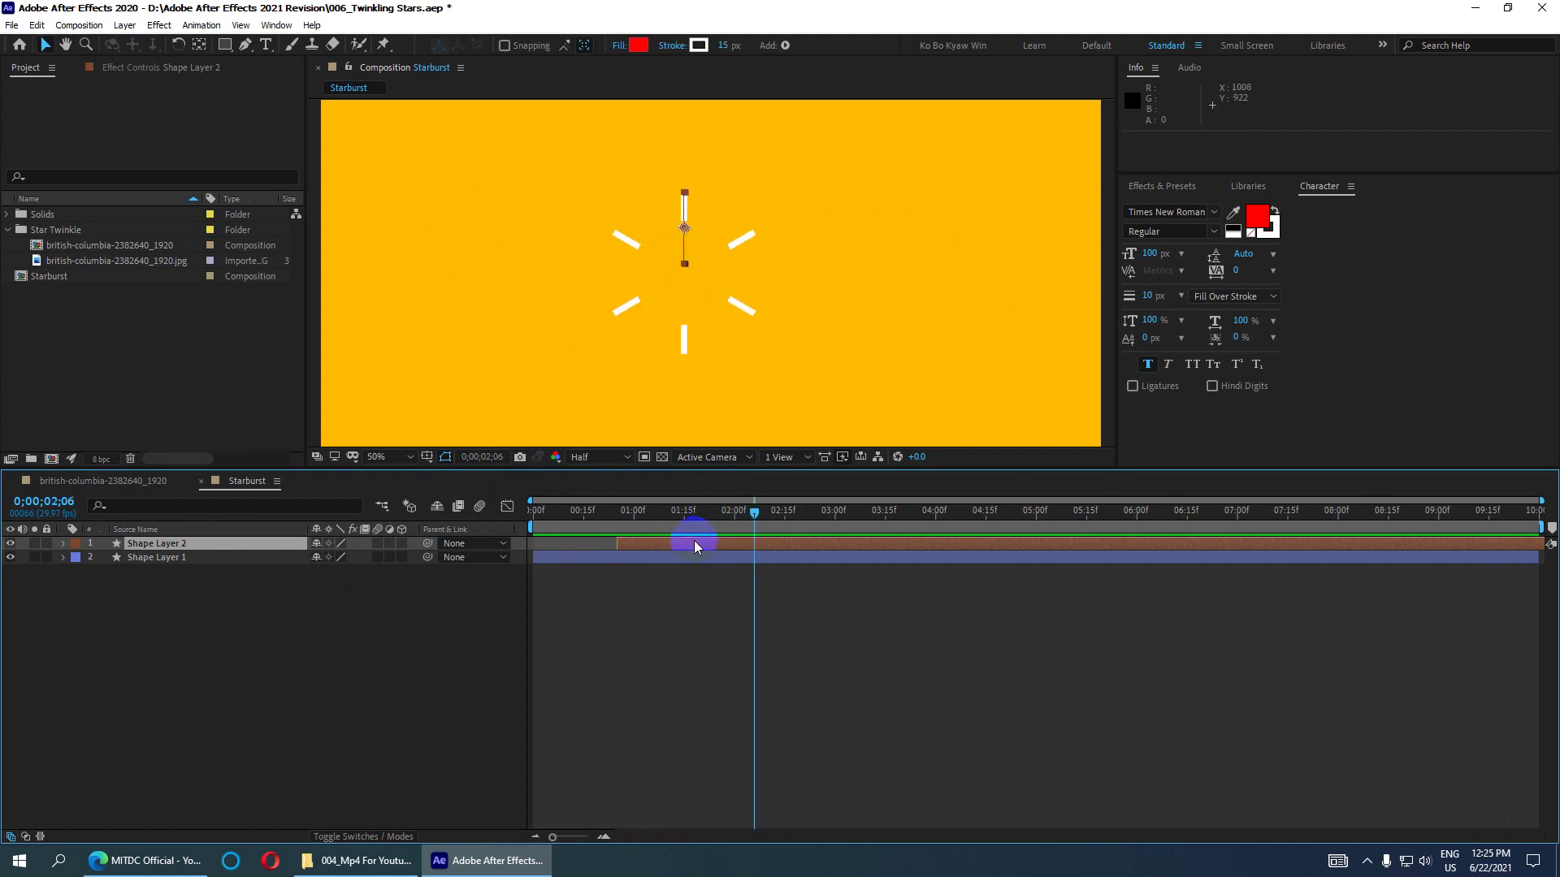
# - Start Shape Layer 2 slightly later and set its stroke colour to pure red FF0000
pyautogui.moveTo(695, 545); pyautogui.dragTo(707, 548)
pyautogui.moveTo(687, 252); pyautogui.dragTo(711, 254)
pyautogui.click(702, 47)
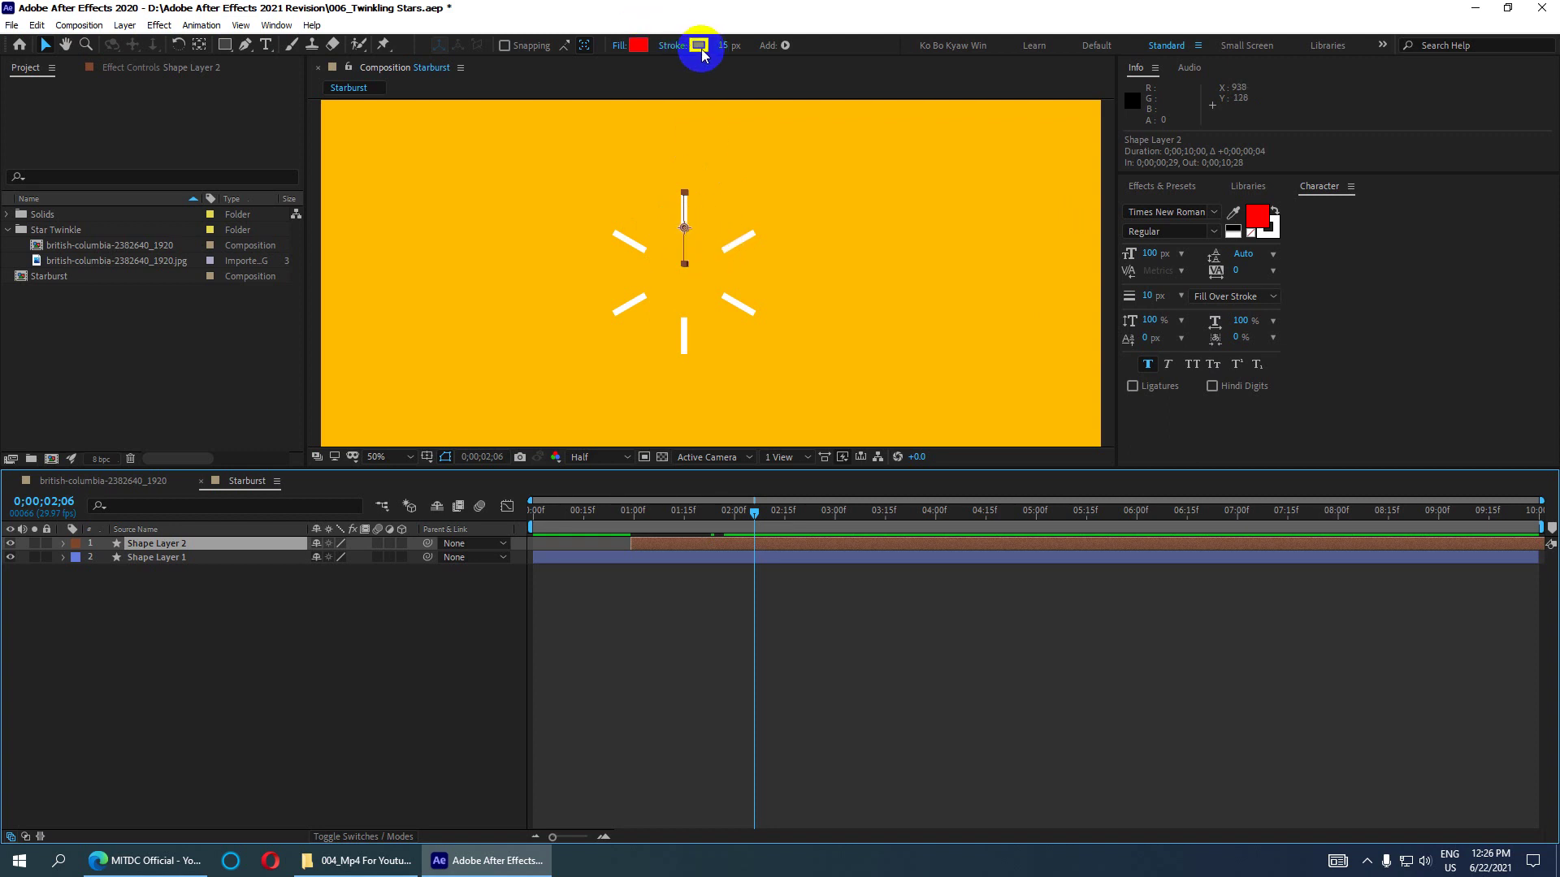
pyautogui.moveTo(979, 263); pyautogui.dragTo(1119, 174)
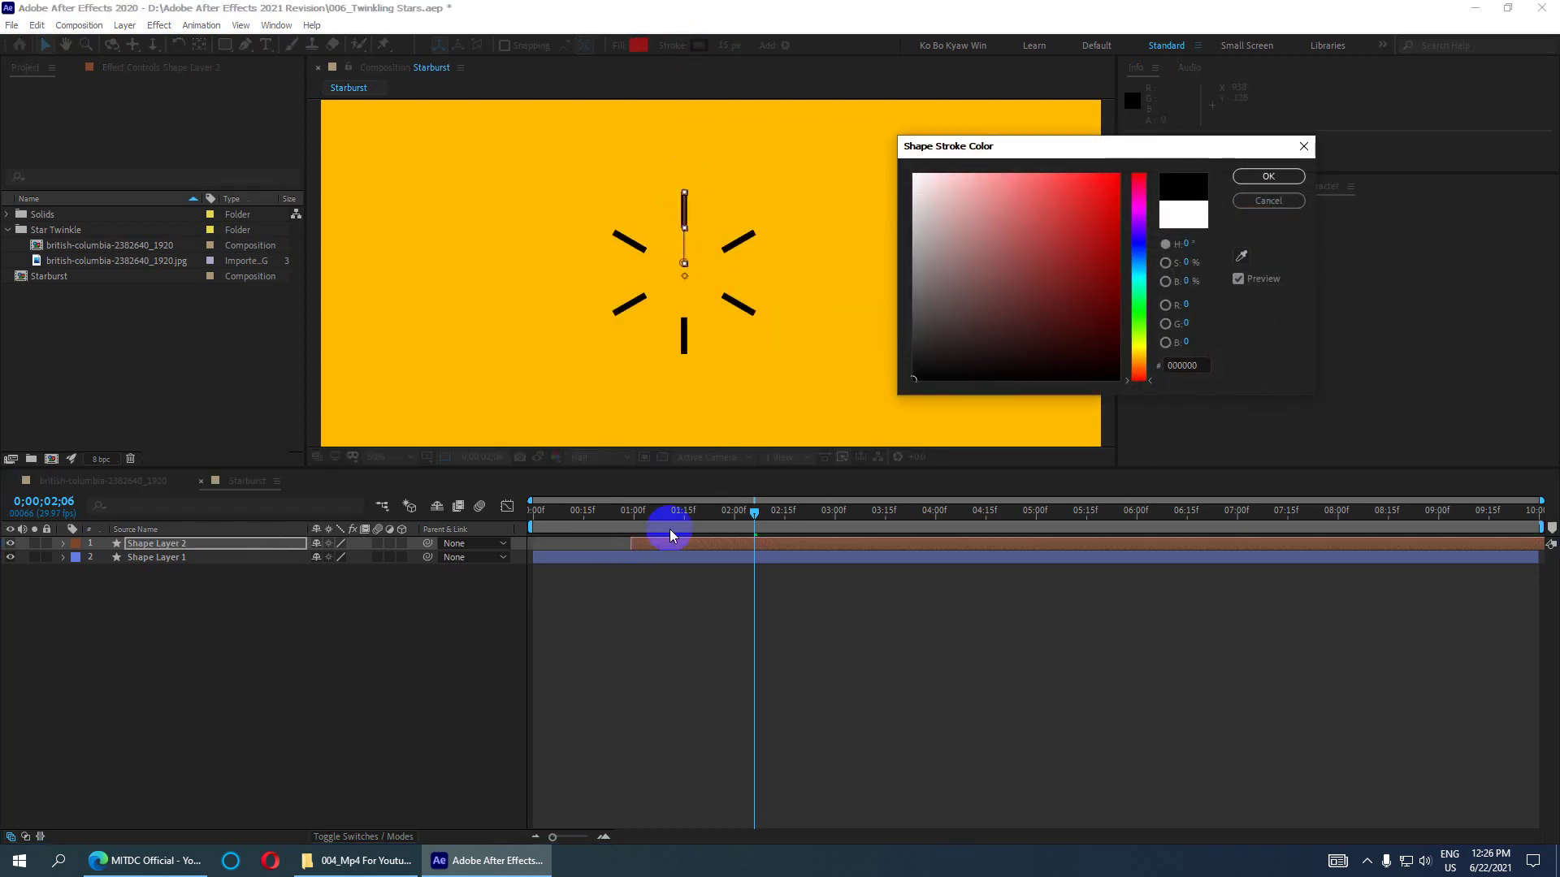
pyautogui.click(1255, 177)
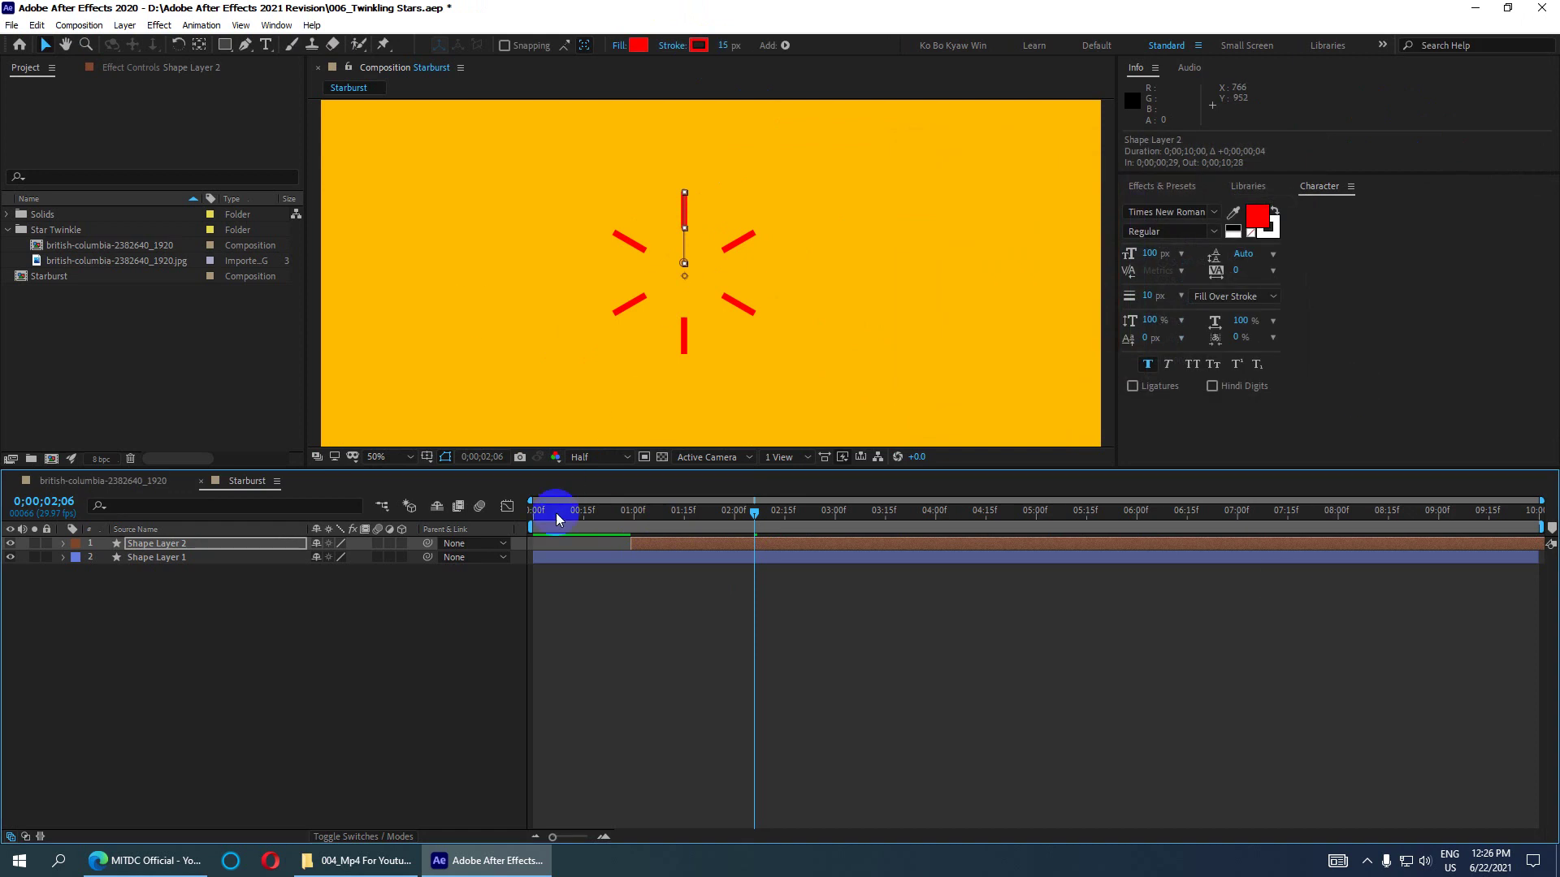
pyautogui.moveTo(754, 508); pyautogui.dragTo(500, 508)
# - Preview the animation and make Shape Layer 2 start at 0;00;00;12
pyautogui.press('space')
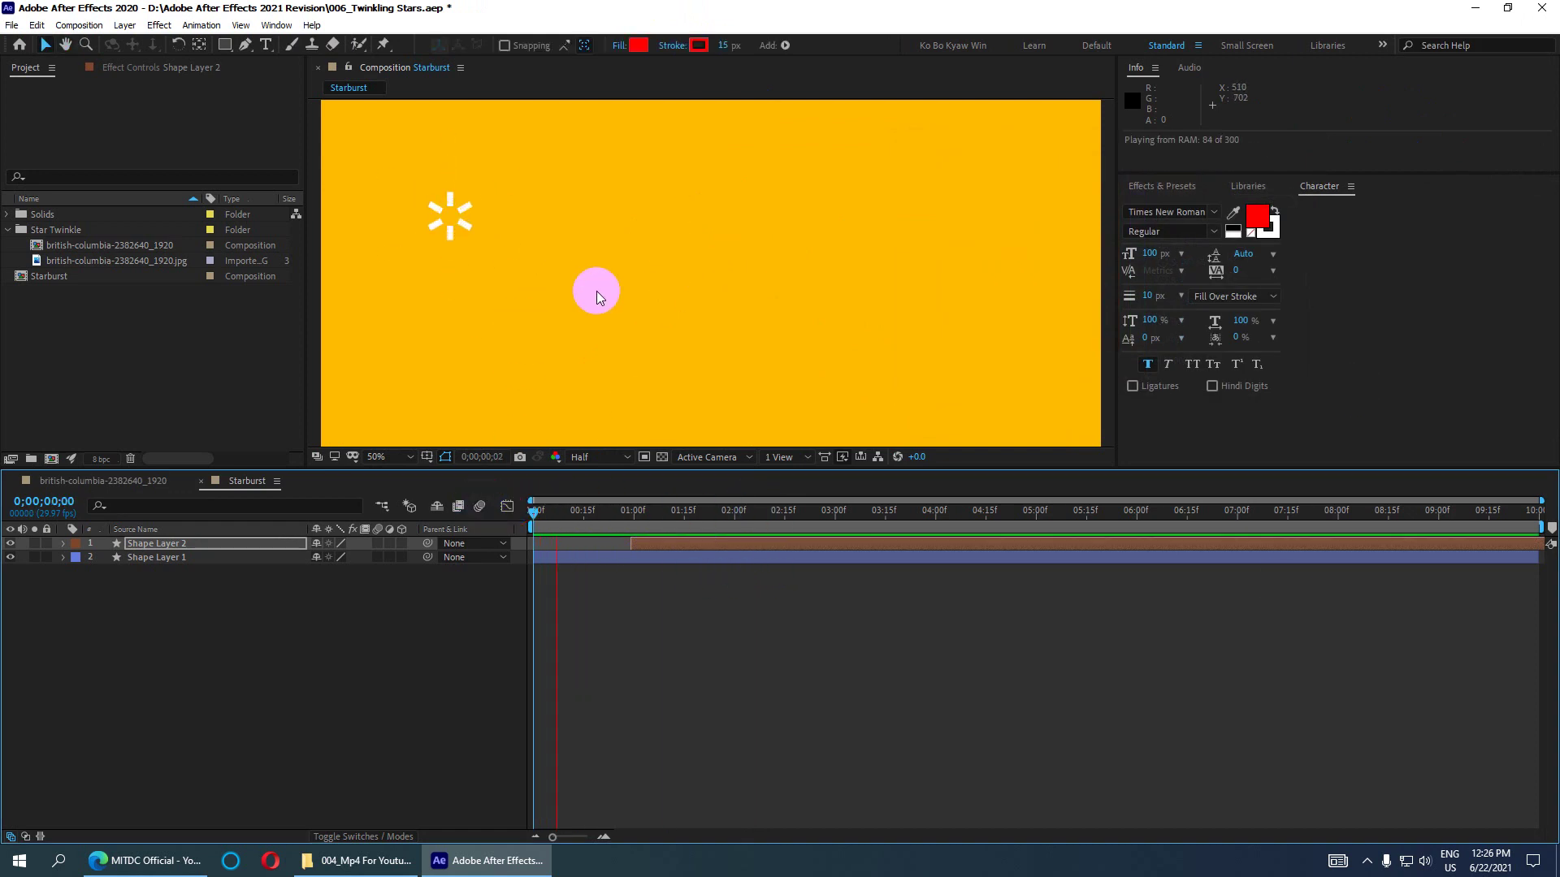
pyautogui.click(643, 492)
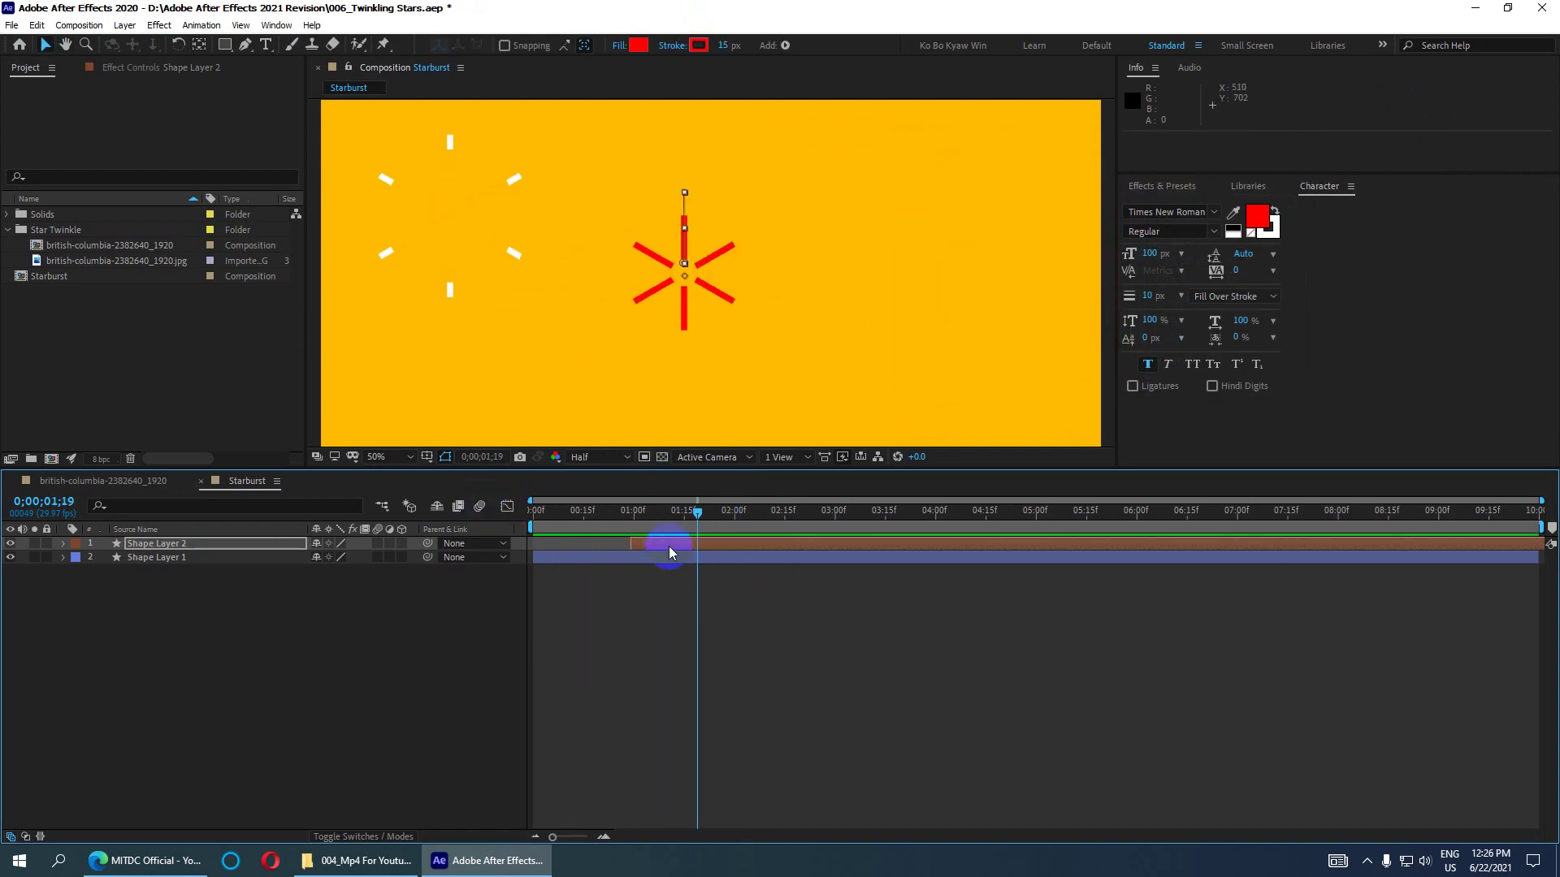
pyautogui.moveTo(644, 541); pyautogui.dragTo(585, 556)
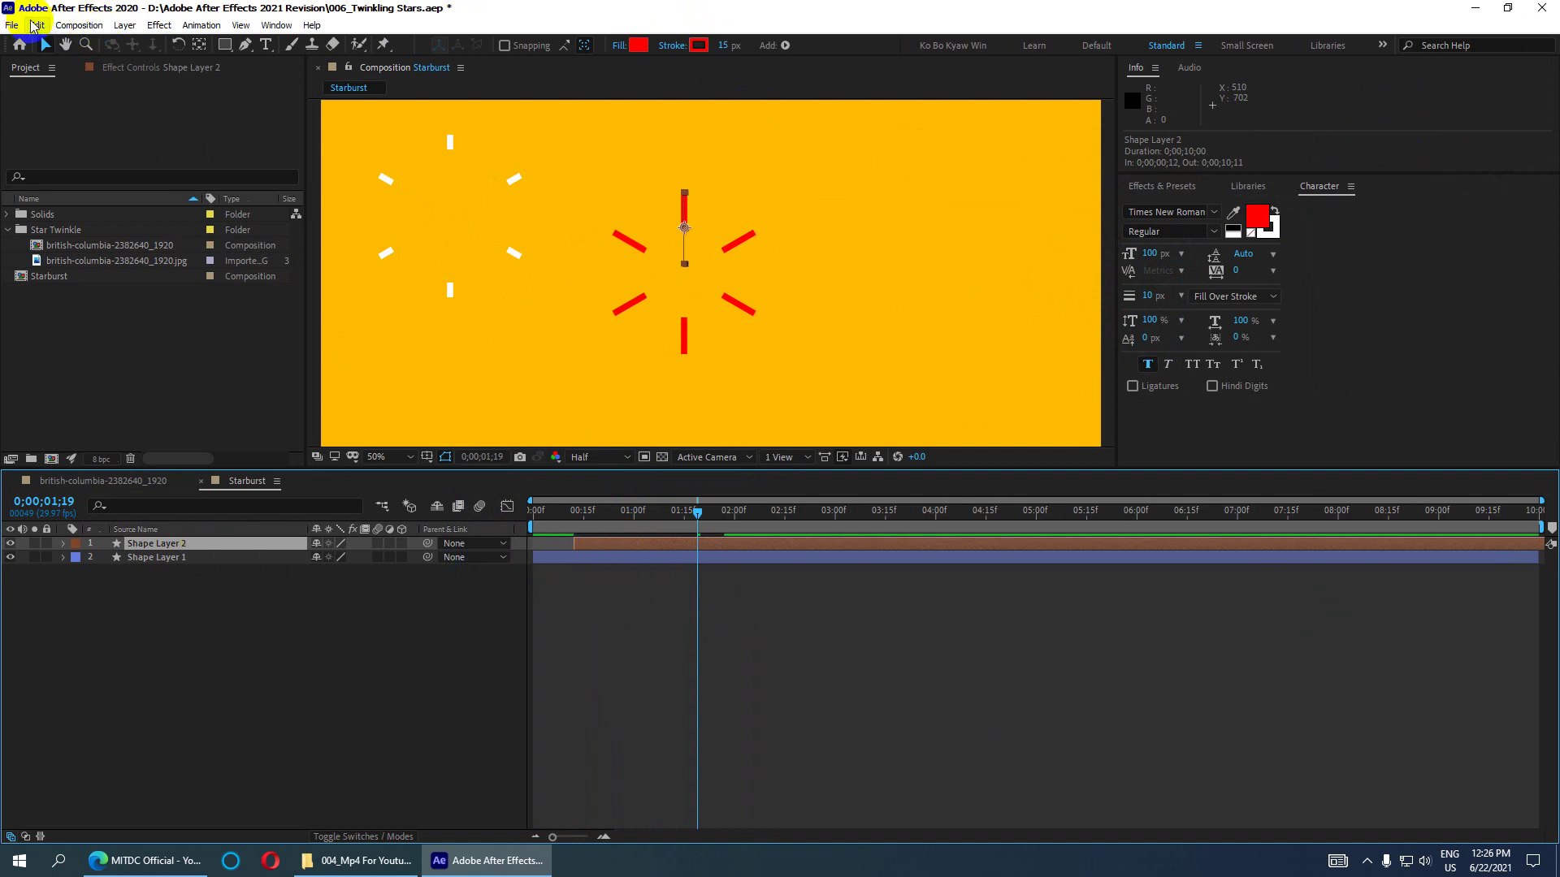
# - Duplicate the red starburst into Shape Layer 3, starting at about one second
pyautogui.click(36, 25)
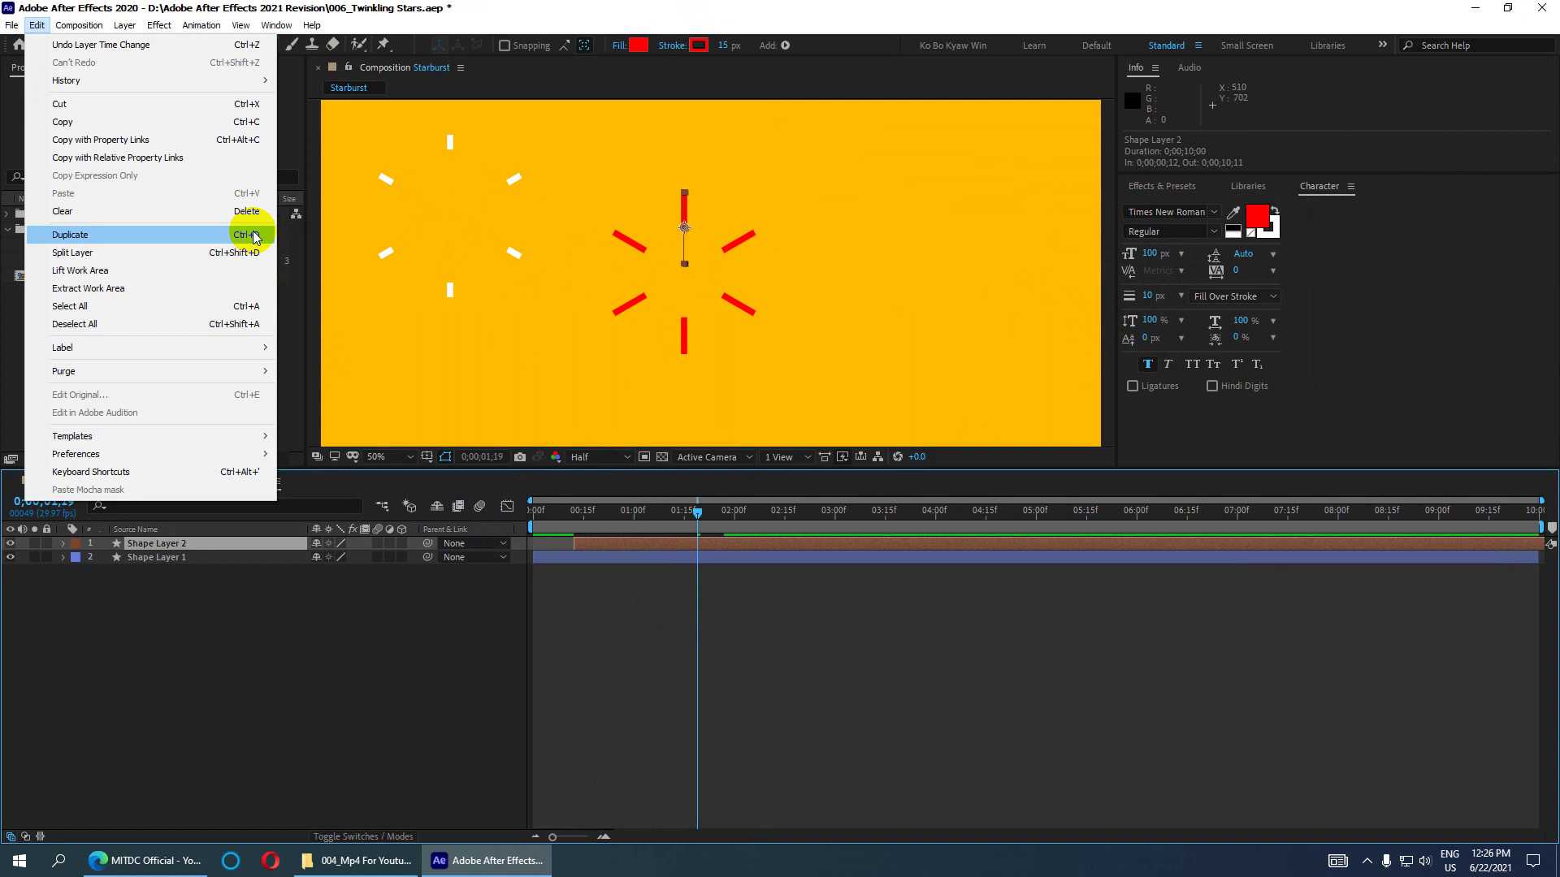
pyautogui.click(254, 235)
pyautogui.moveTo(582, 543); pyautogui.dragTo(642, 543)
# - Move Shape Layer 3's starburst to the top right of the frame and save the project
pyautogui.click(702, 269)
pyautogui.click(710, 268)
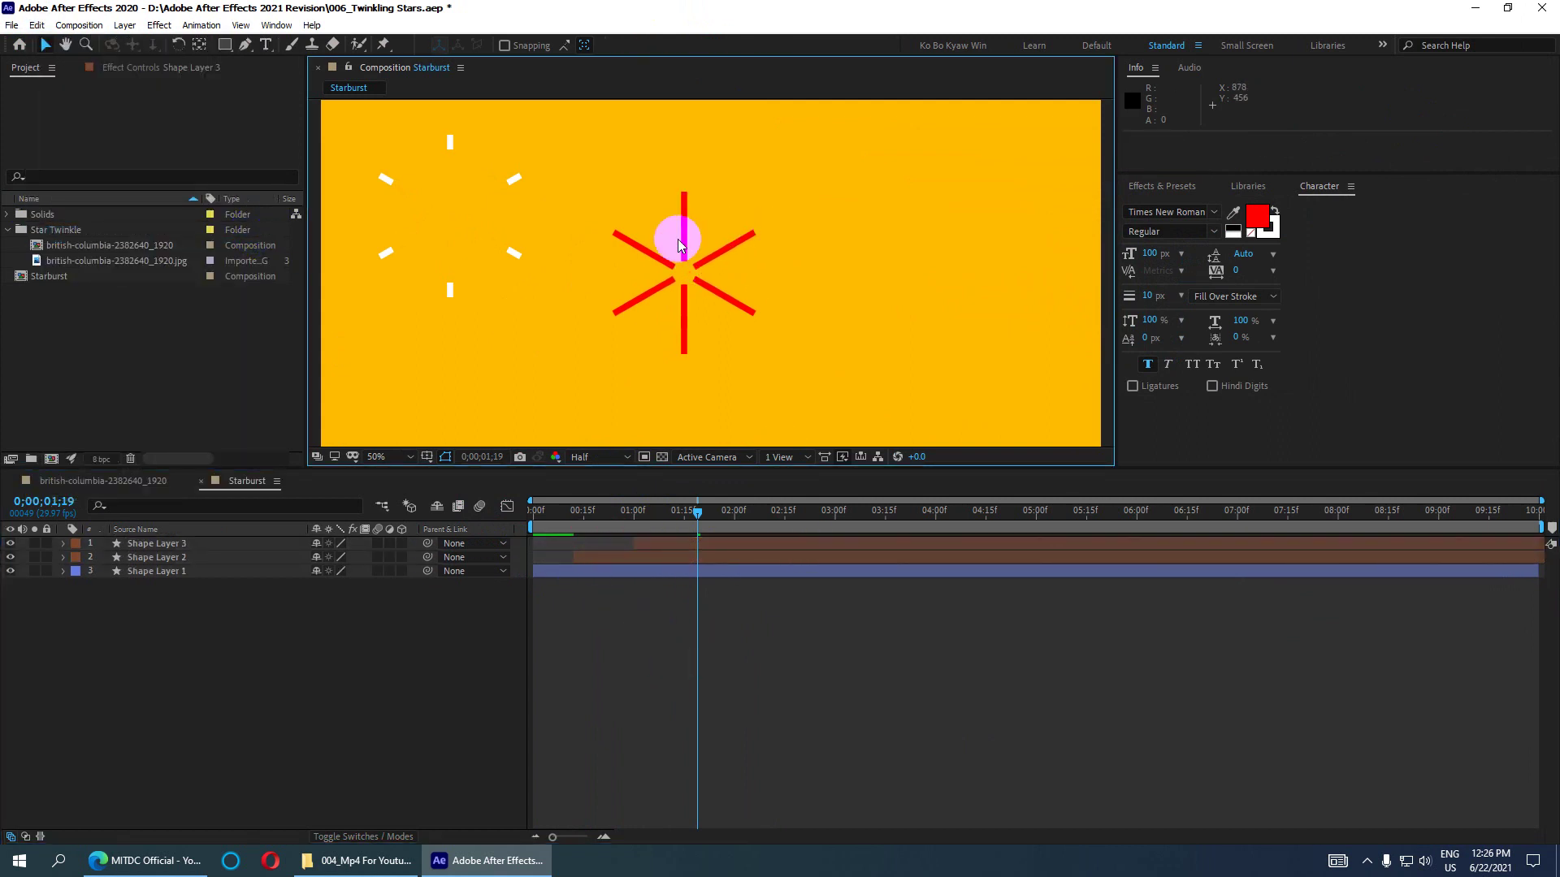
pyautogui.click(159, 557)
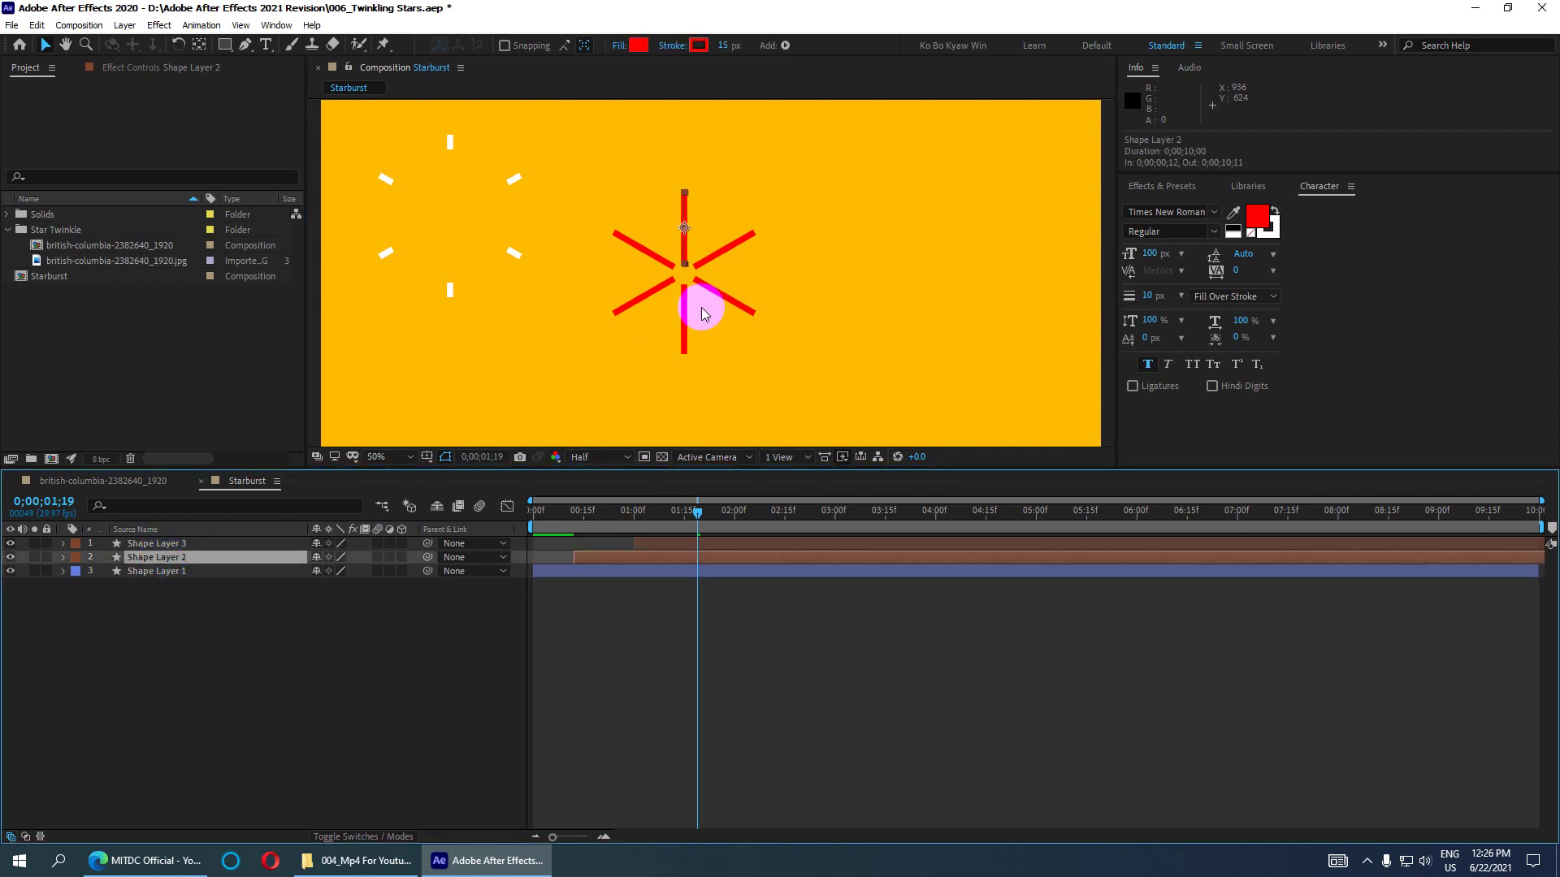
pyautogui.click(634, 250)
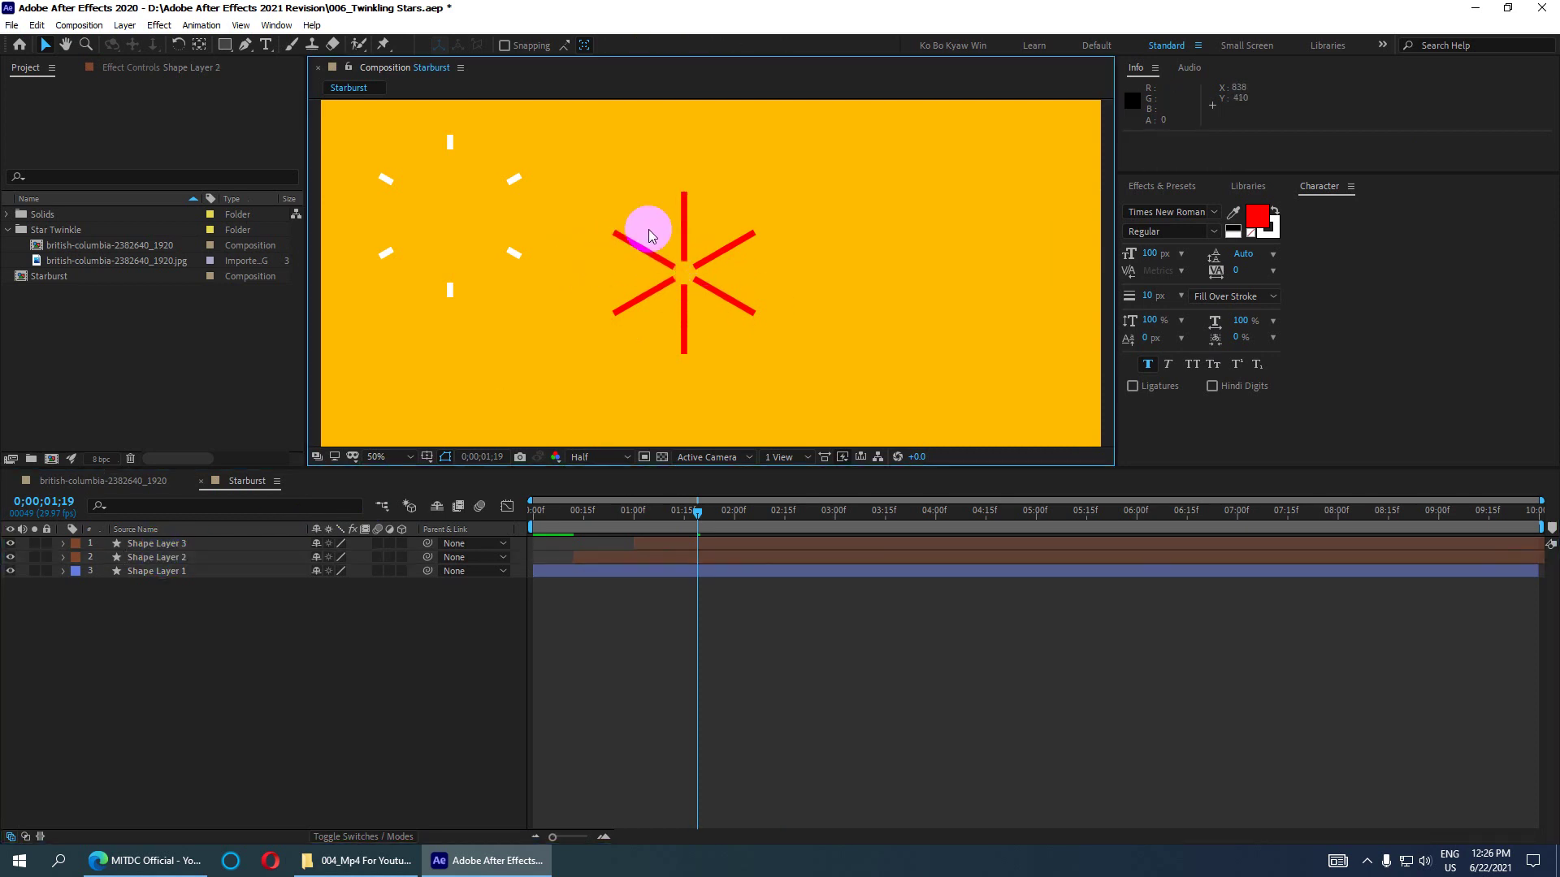
pyautogui.click(684, 221)
pyautogui.moveTo(687, 217); pyautogui.dragTo(846, 128)
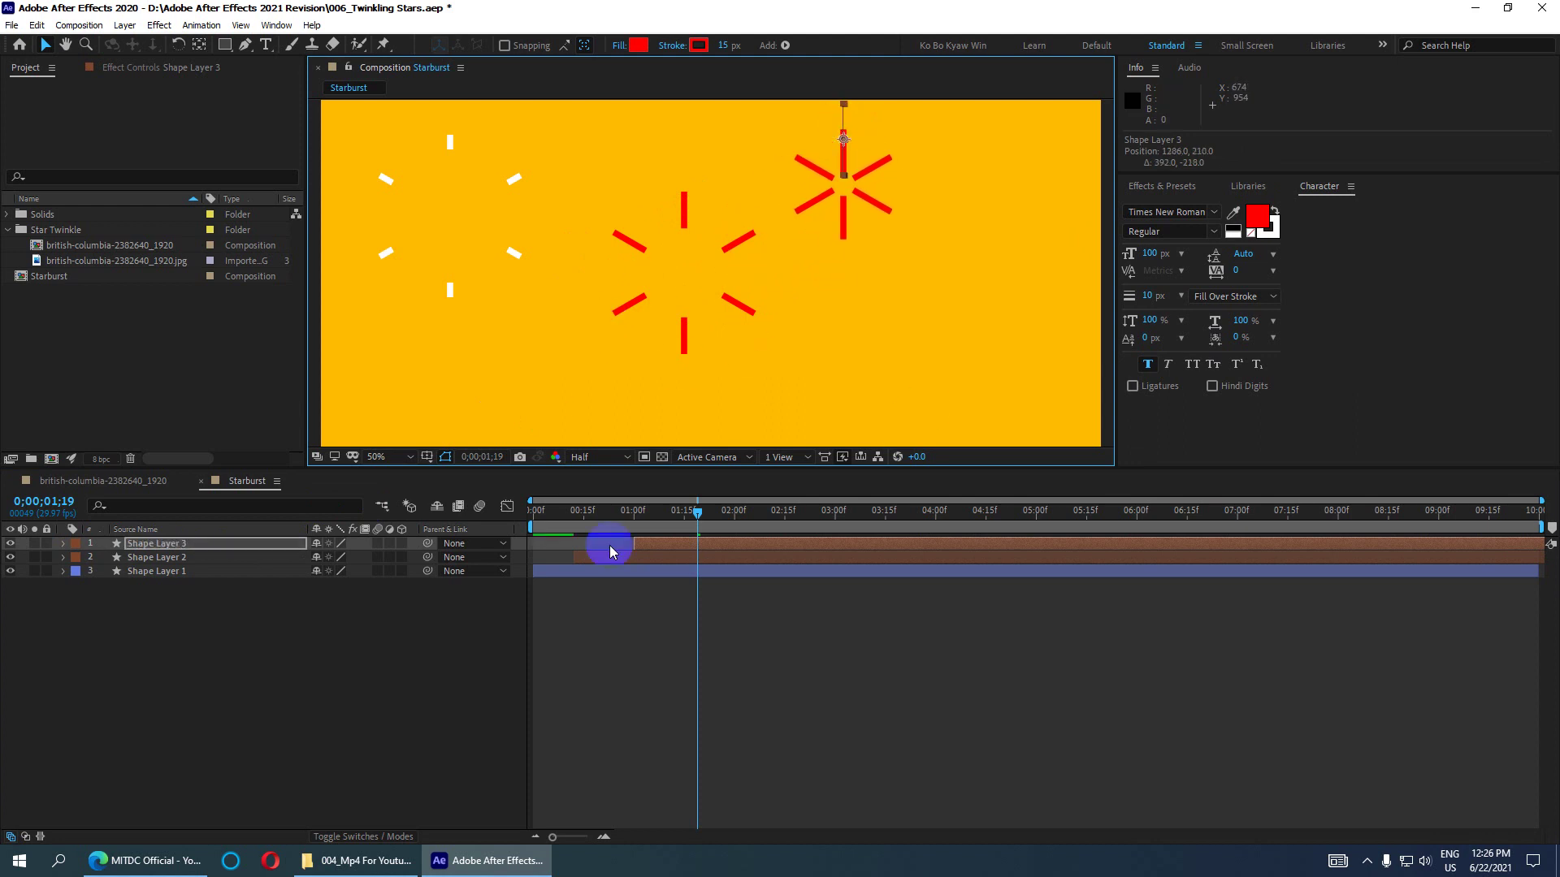
pyautogui.click(162, 544)
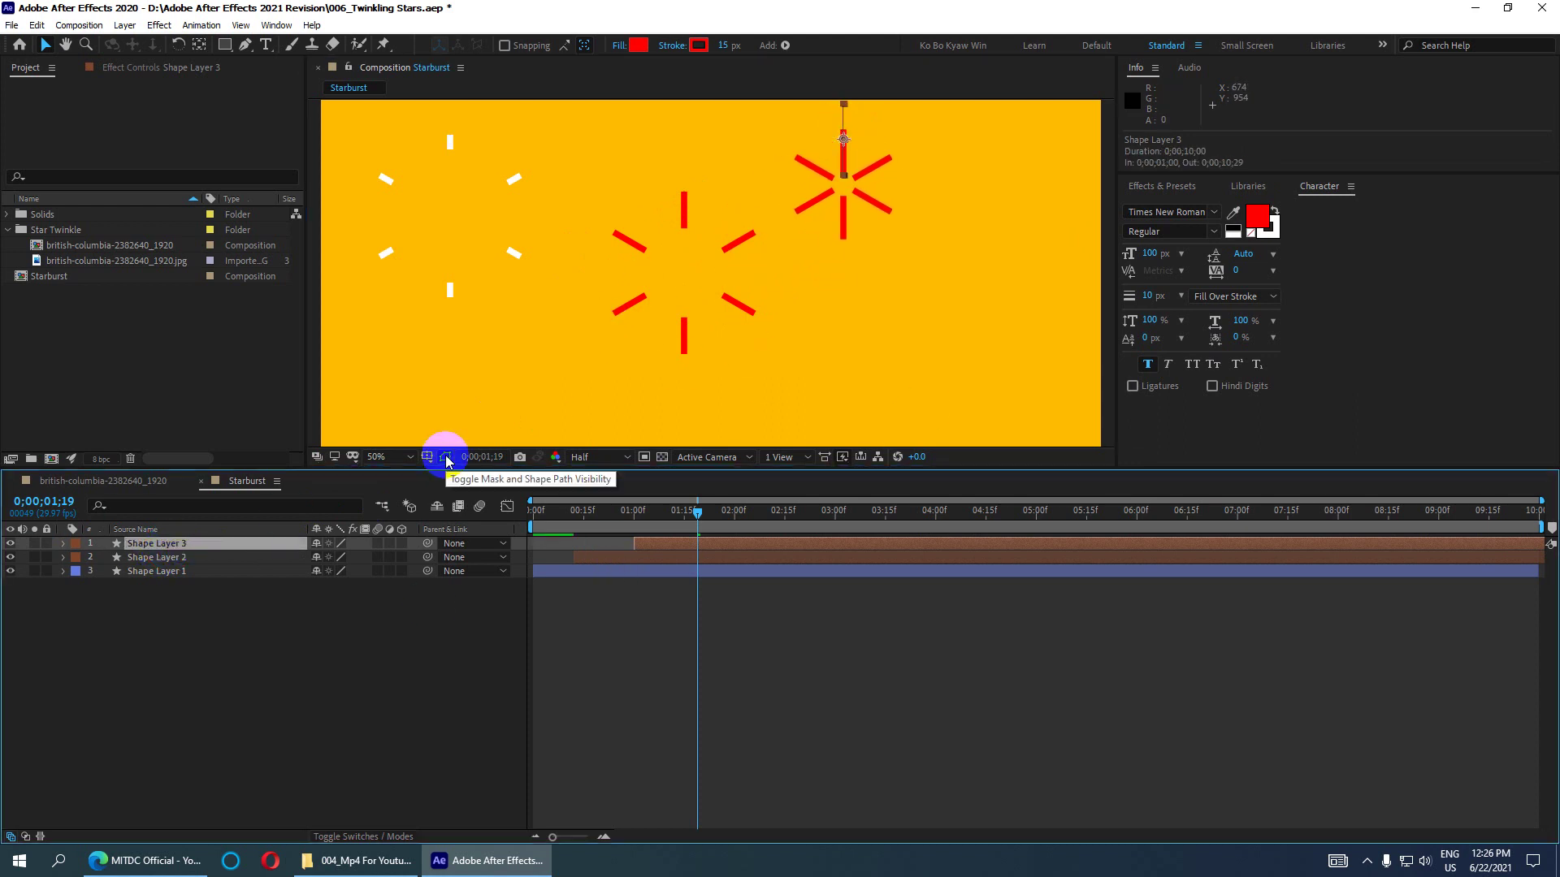
pyautogui.hotkey('ctrl', 's')
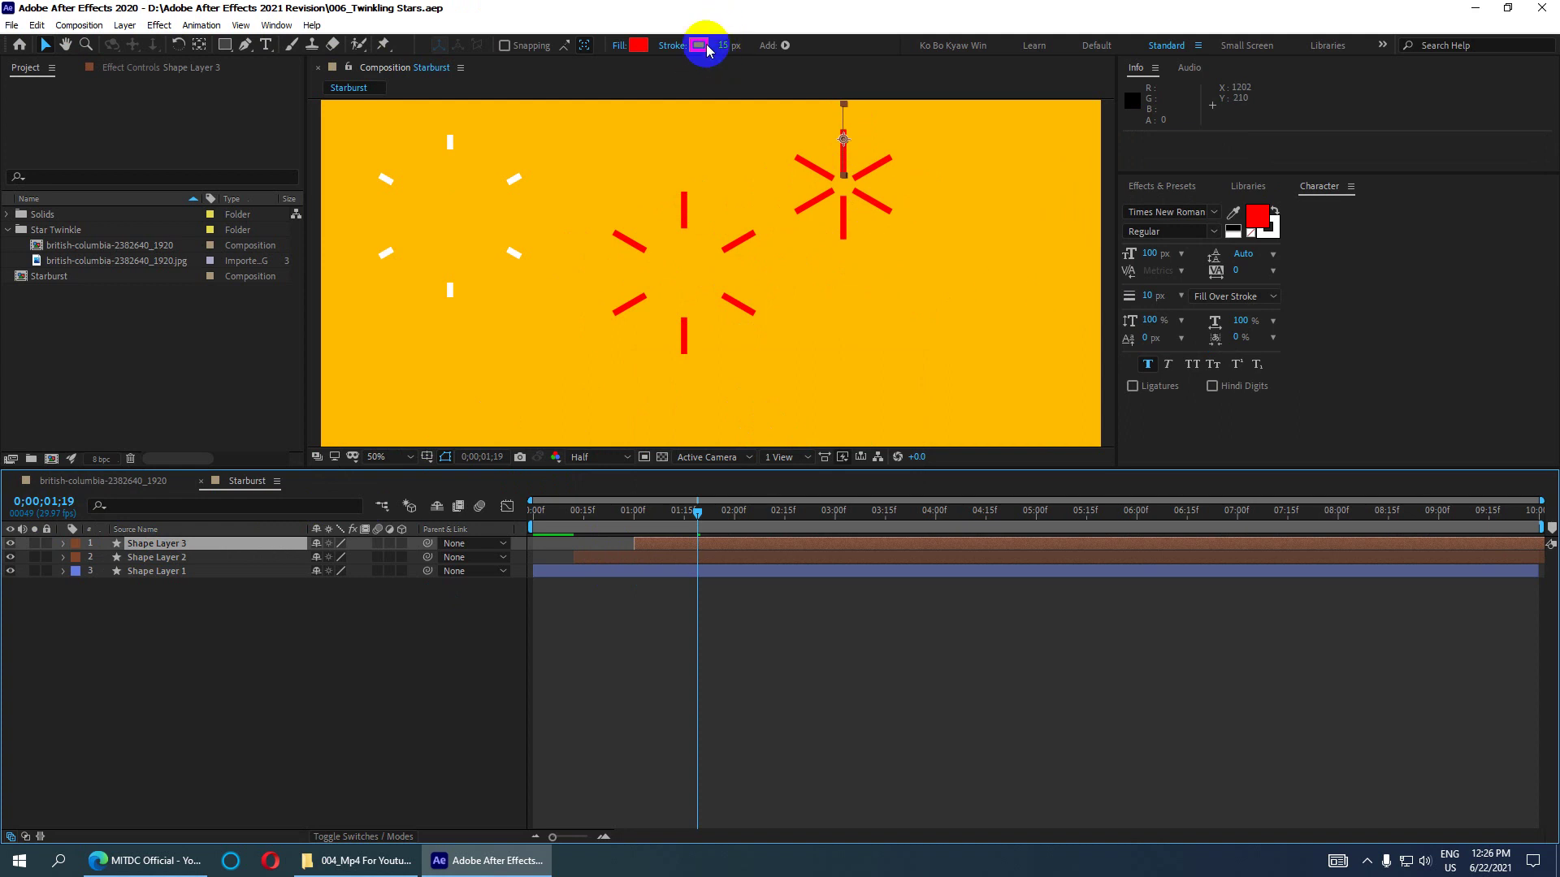
# - Change Shape Layer 3's stroke colour to green
pyautogui.click(704, 47)
pyautogui.click(1140, 317)
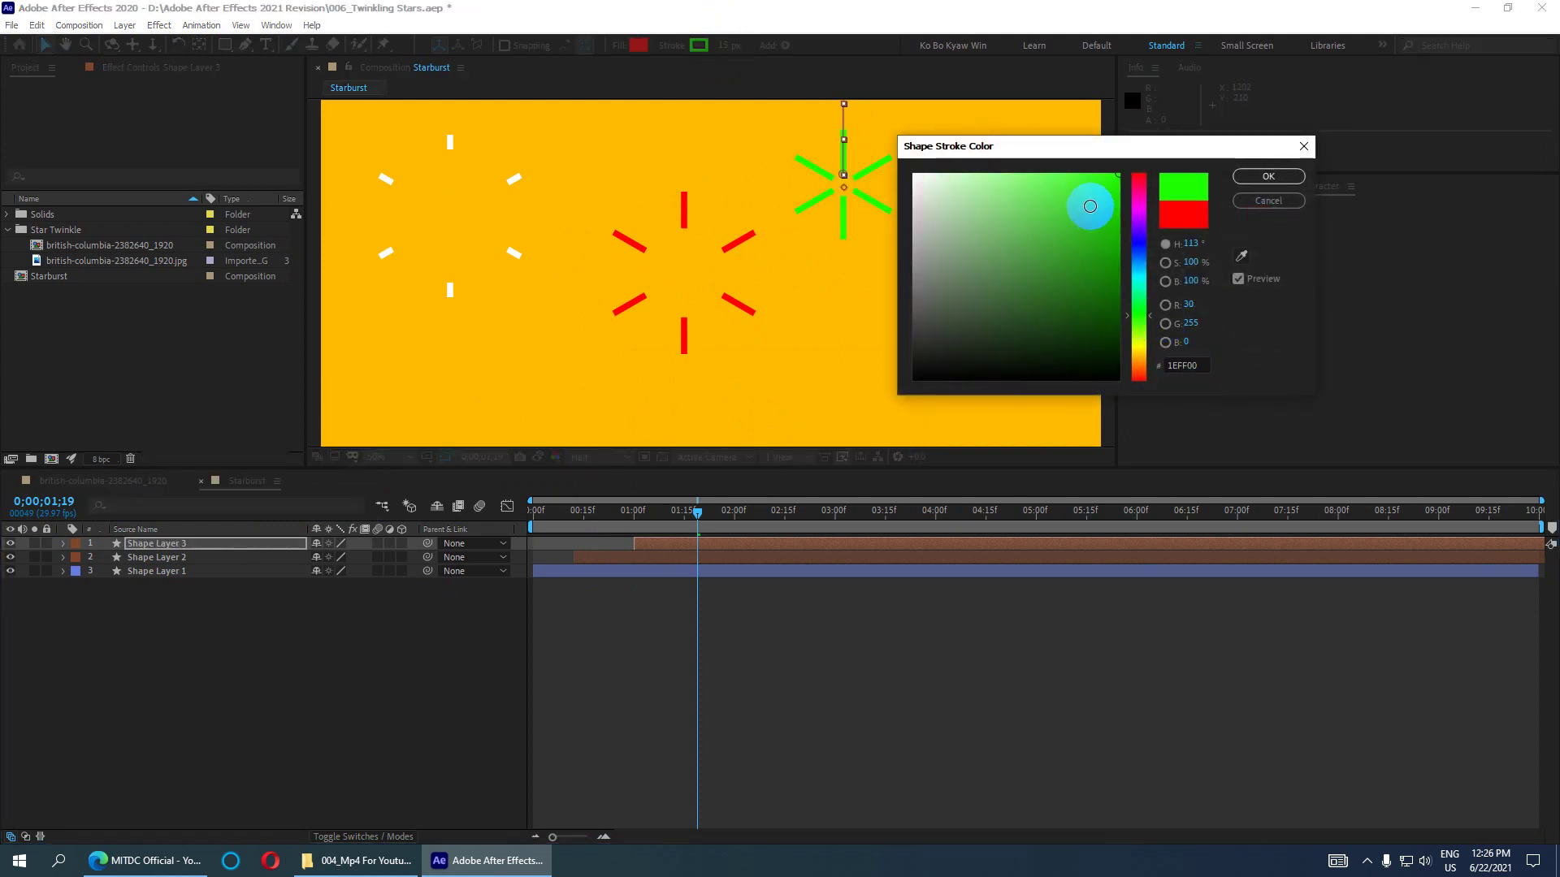
pyautogui.click(1279, 178)
# - Preview the three staggered starbursts, then select and expand Shape Layer 3 at 0;00;01;15
pyautogui.moveTo(697, 512); pyautogui.dragTo(394, 523)
pyautogui.press('space')
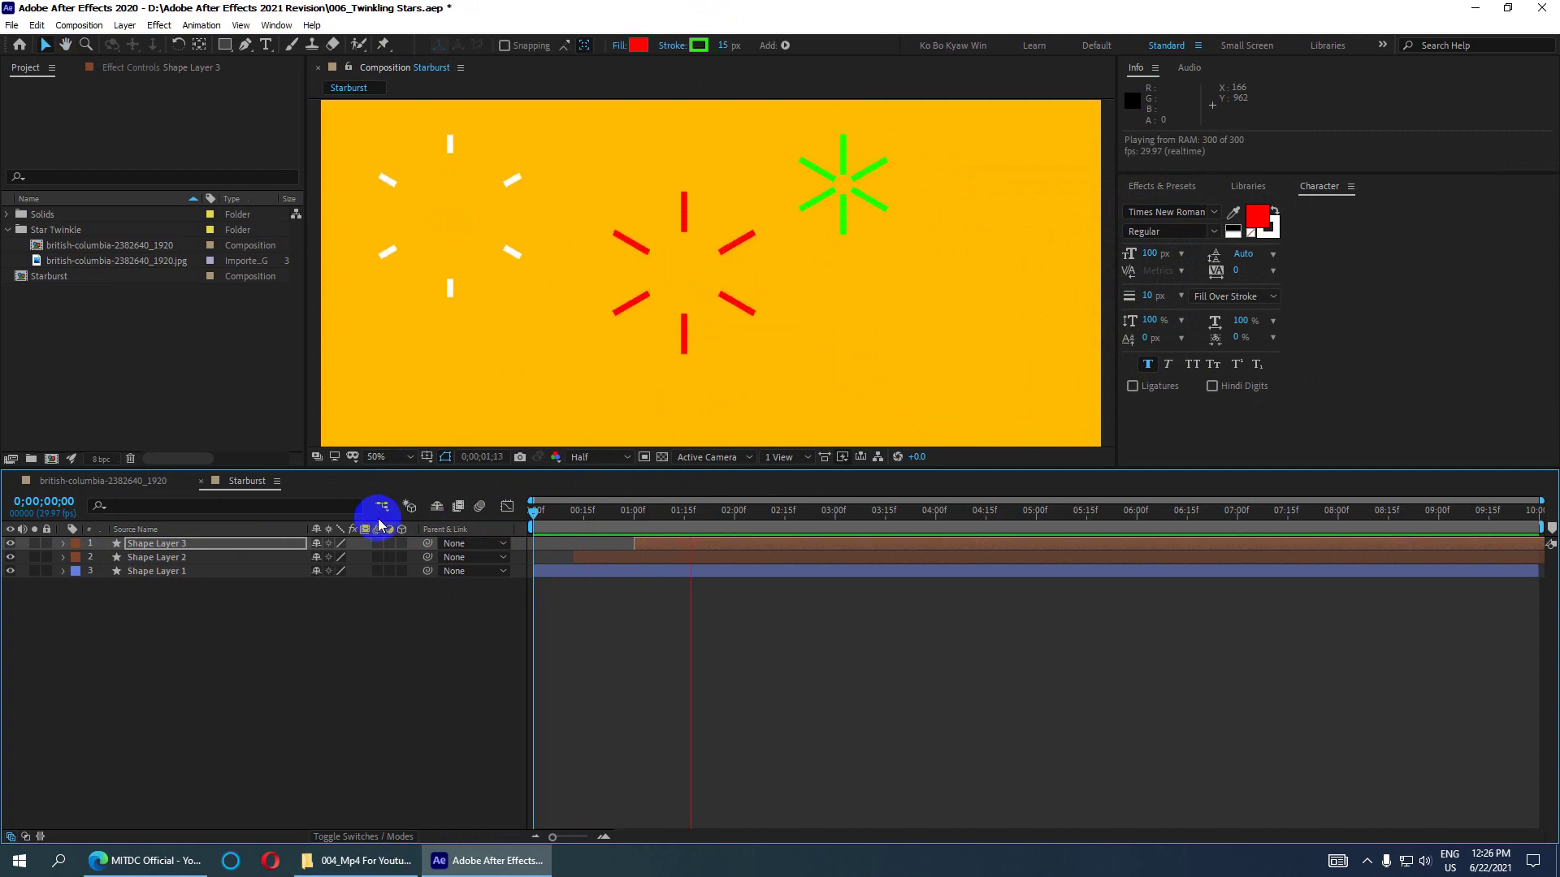
pyautogui.click(609, 541)
pyautogui.moveTo(748, 522); pyautogui.dragTo(684, 519)
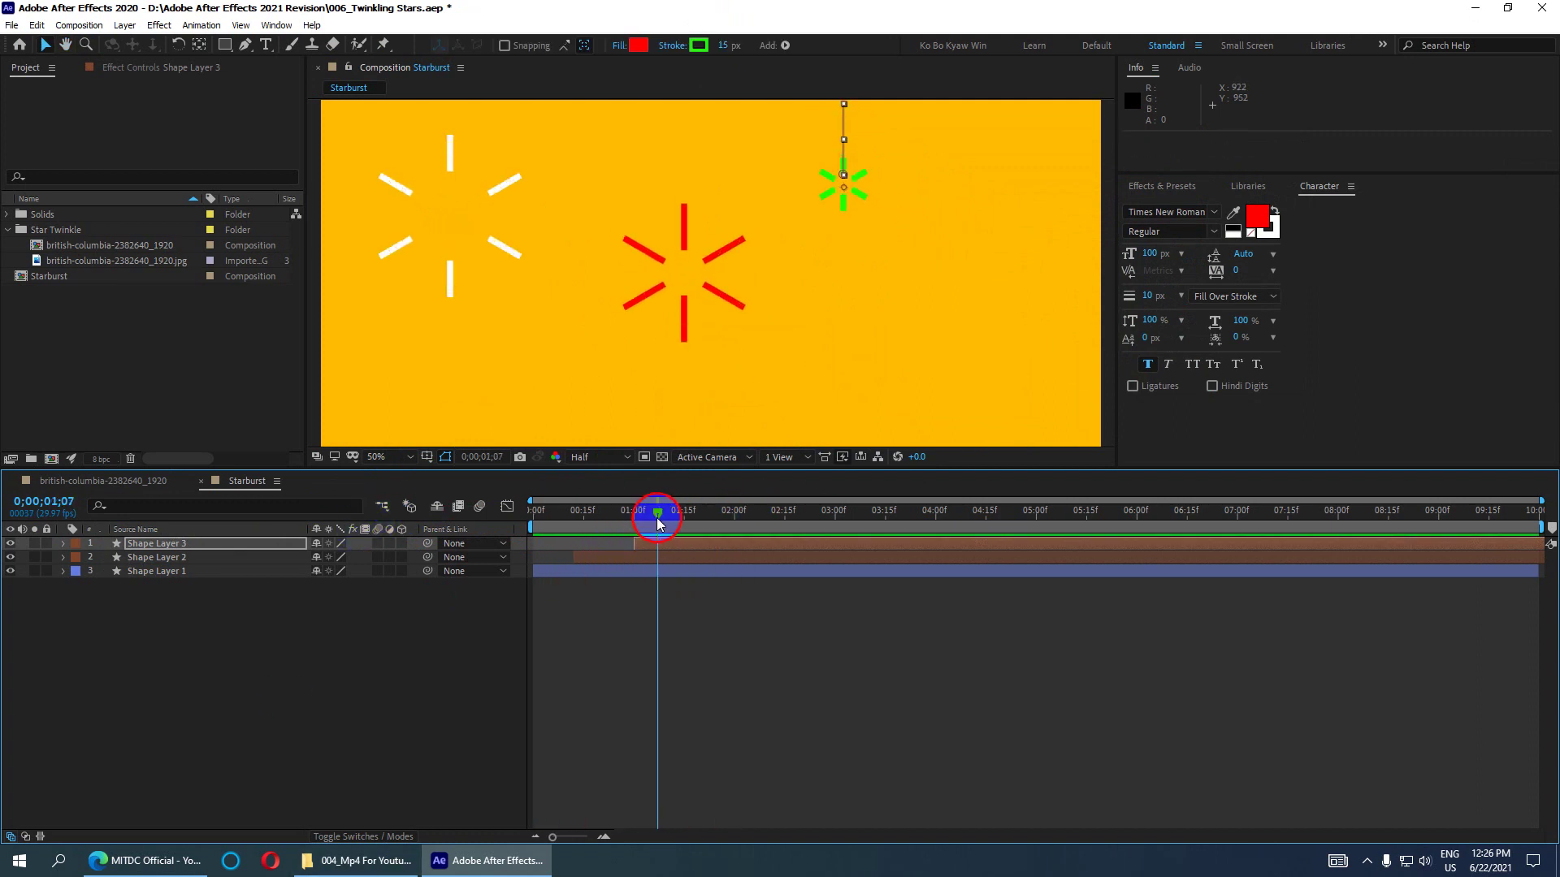
pyautogui.click(152, 546)
pyautogui.click(115, 654)
pyautogui.click(180, 546)
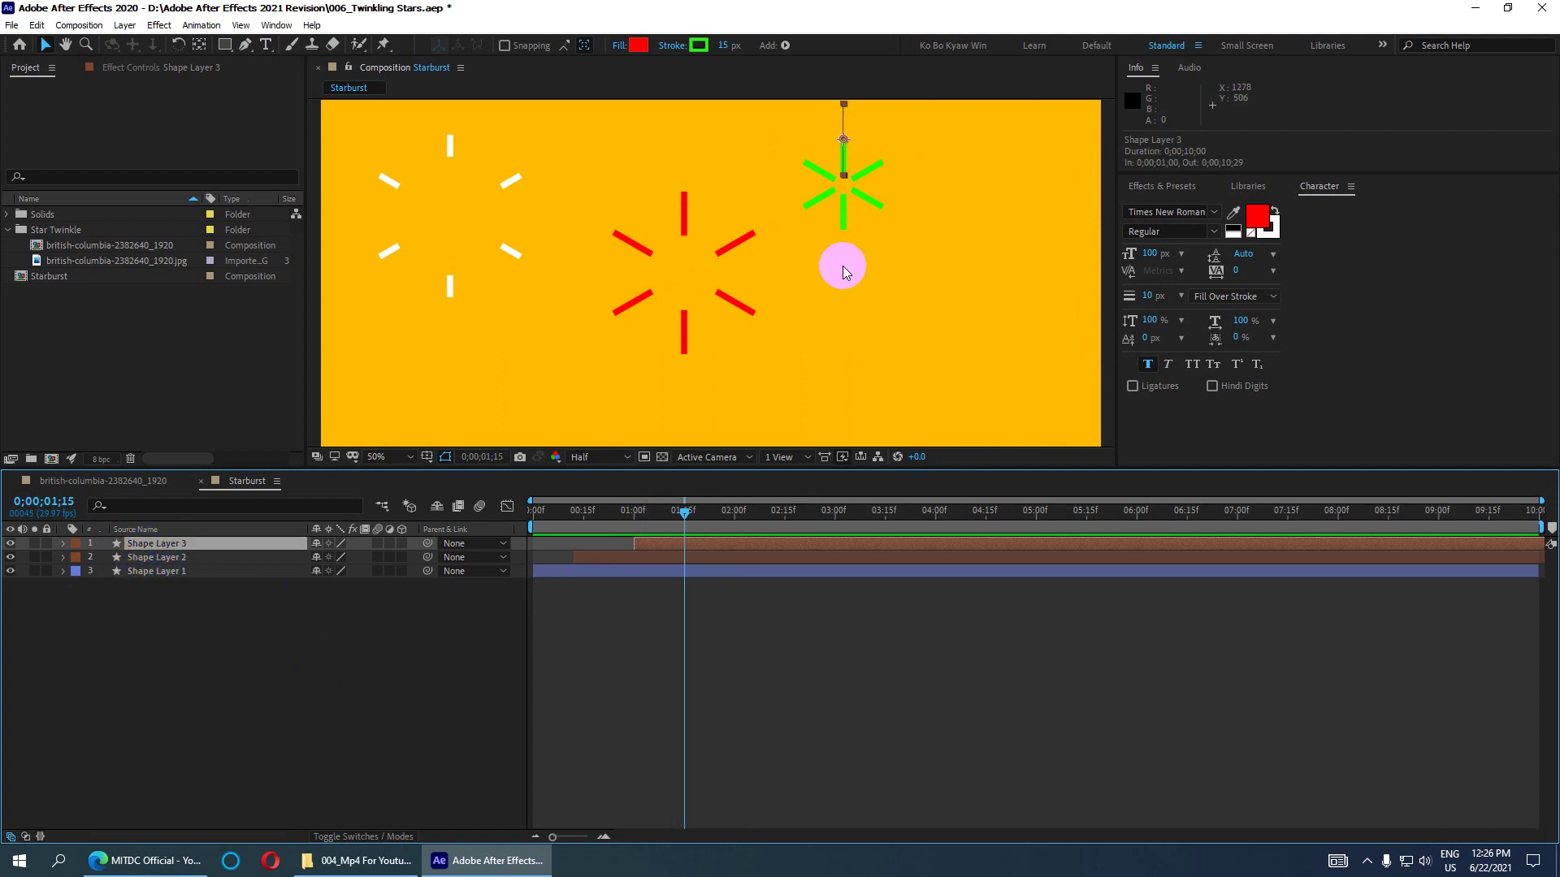
pyautogui.click(10, 544)
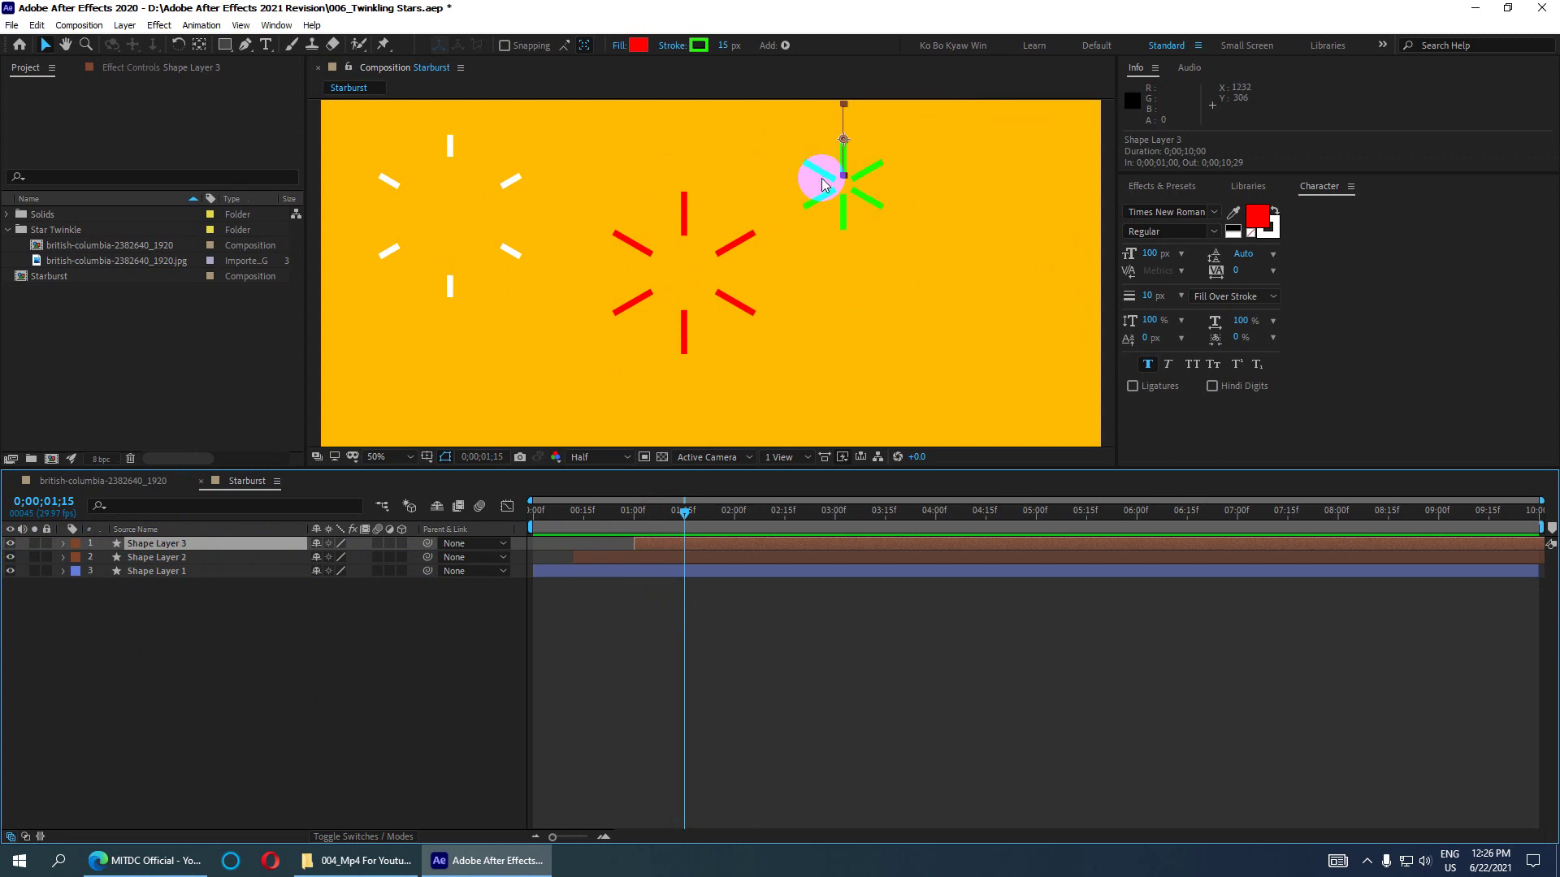
pyautogui.click(63, 544)
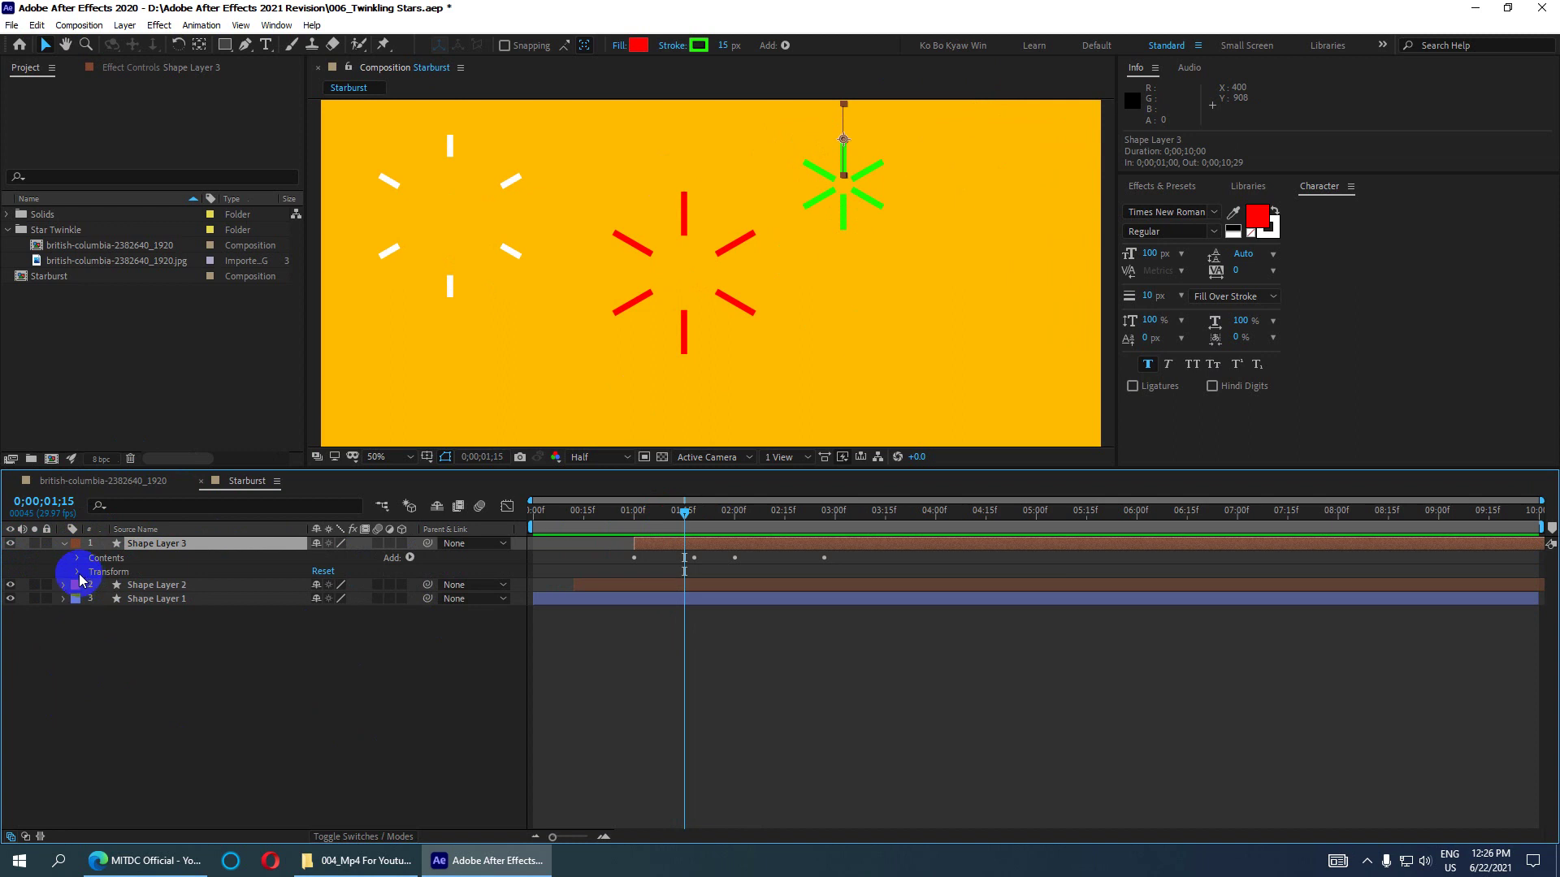
# - Scale the green starburst to 233% and move it further right and lower
pyautogui.click(79, 573)
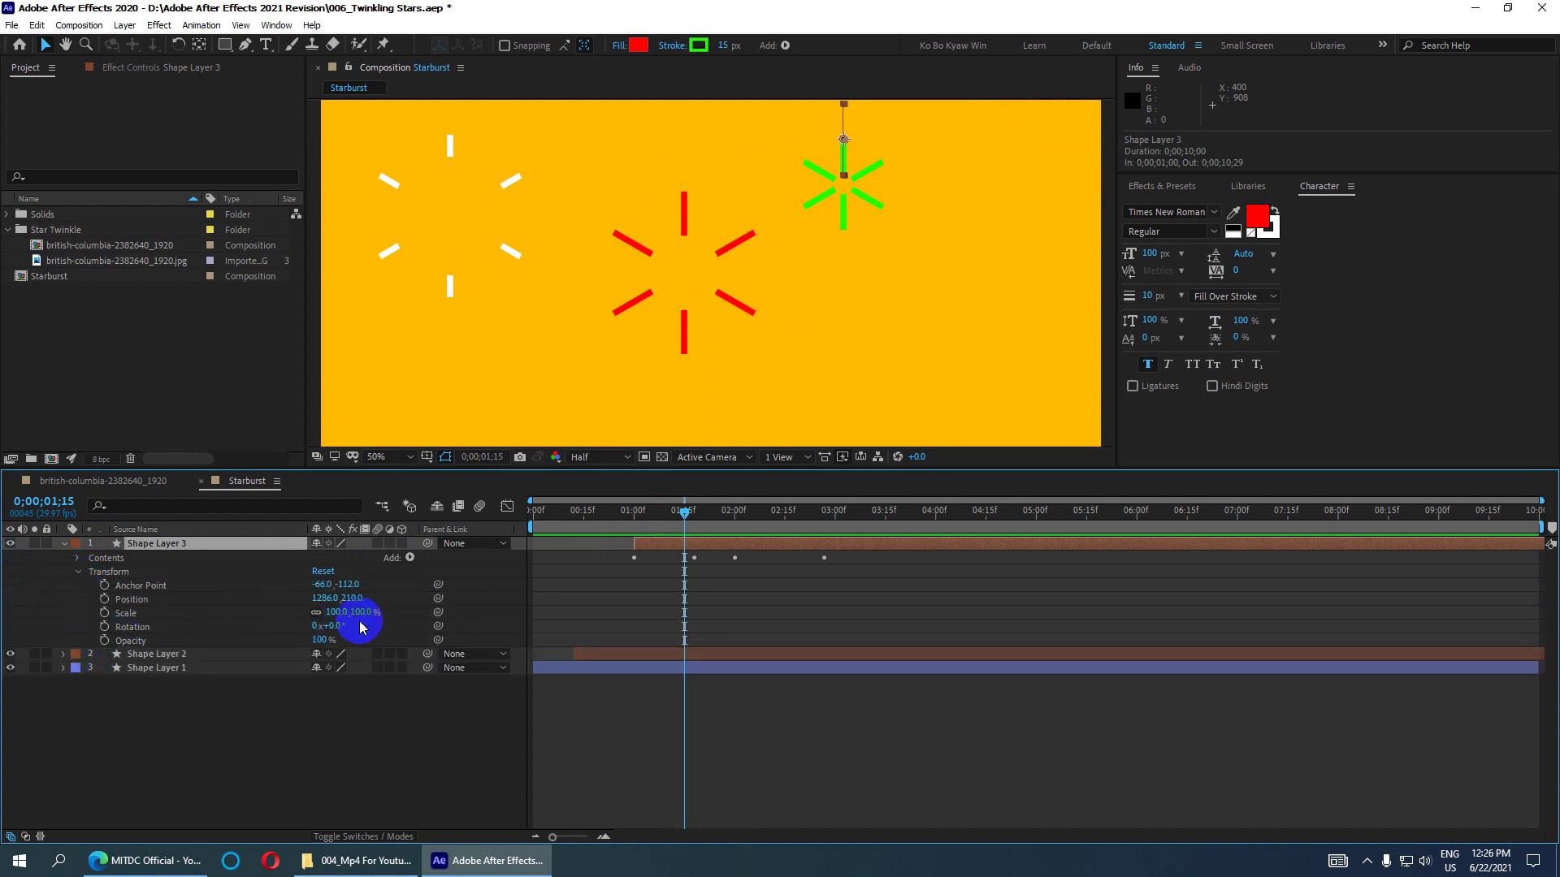
pyautogui.moveTo(362, 617); pyautogui.dragTo(468, 613)
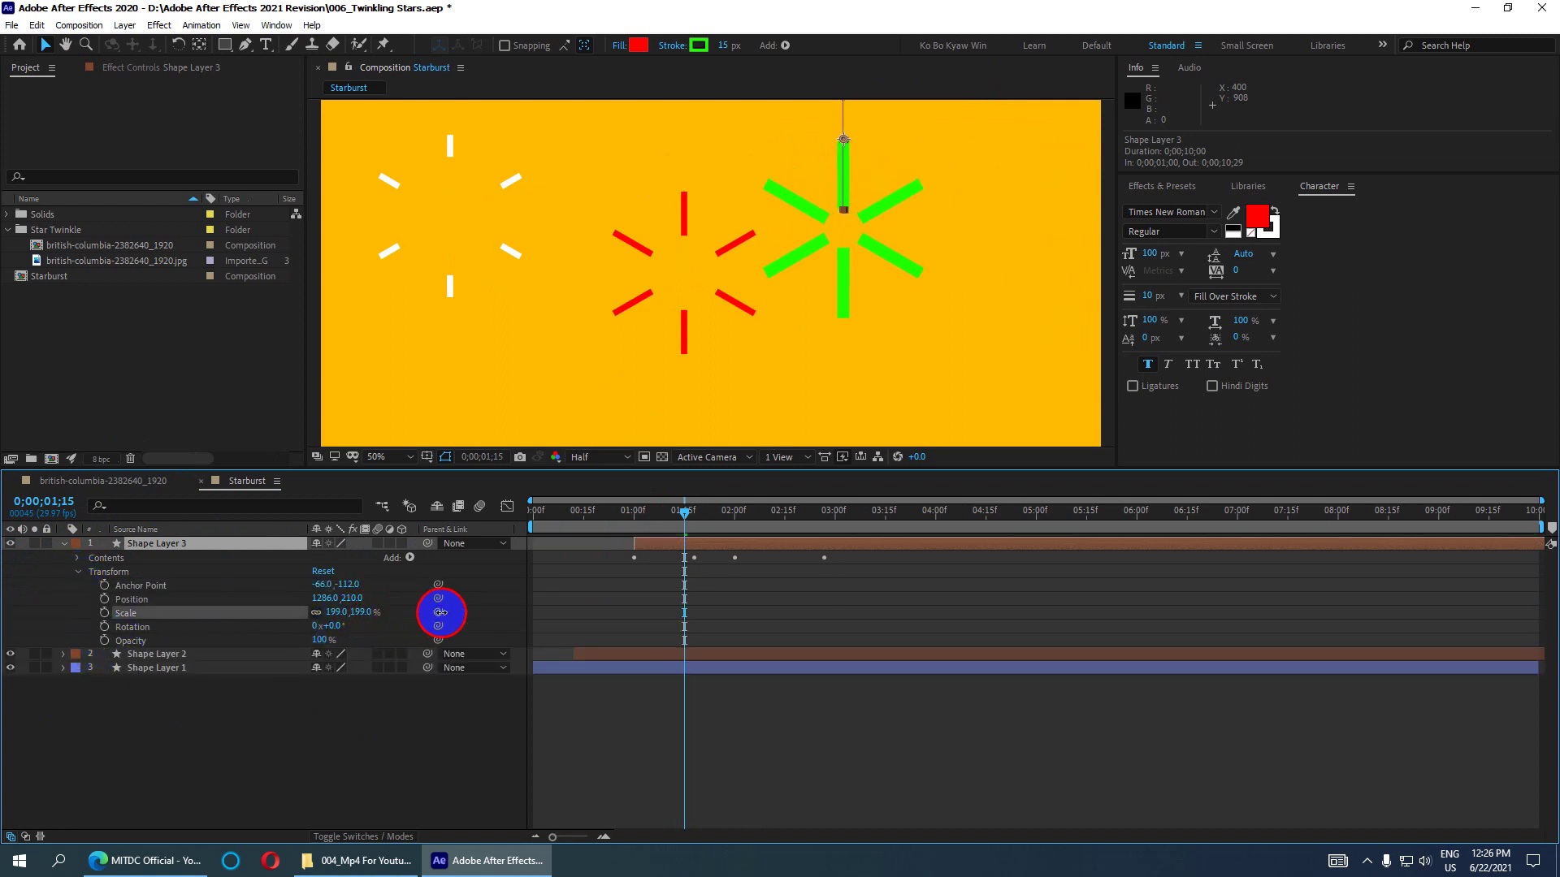
pyautogui.click(860, 227)
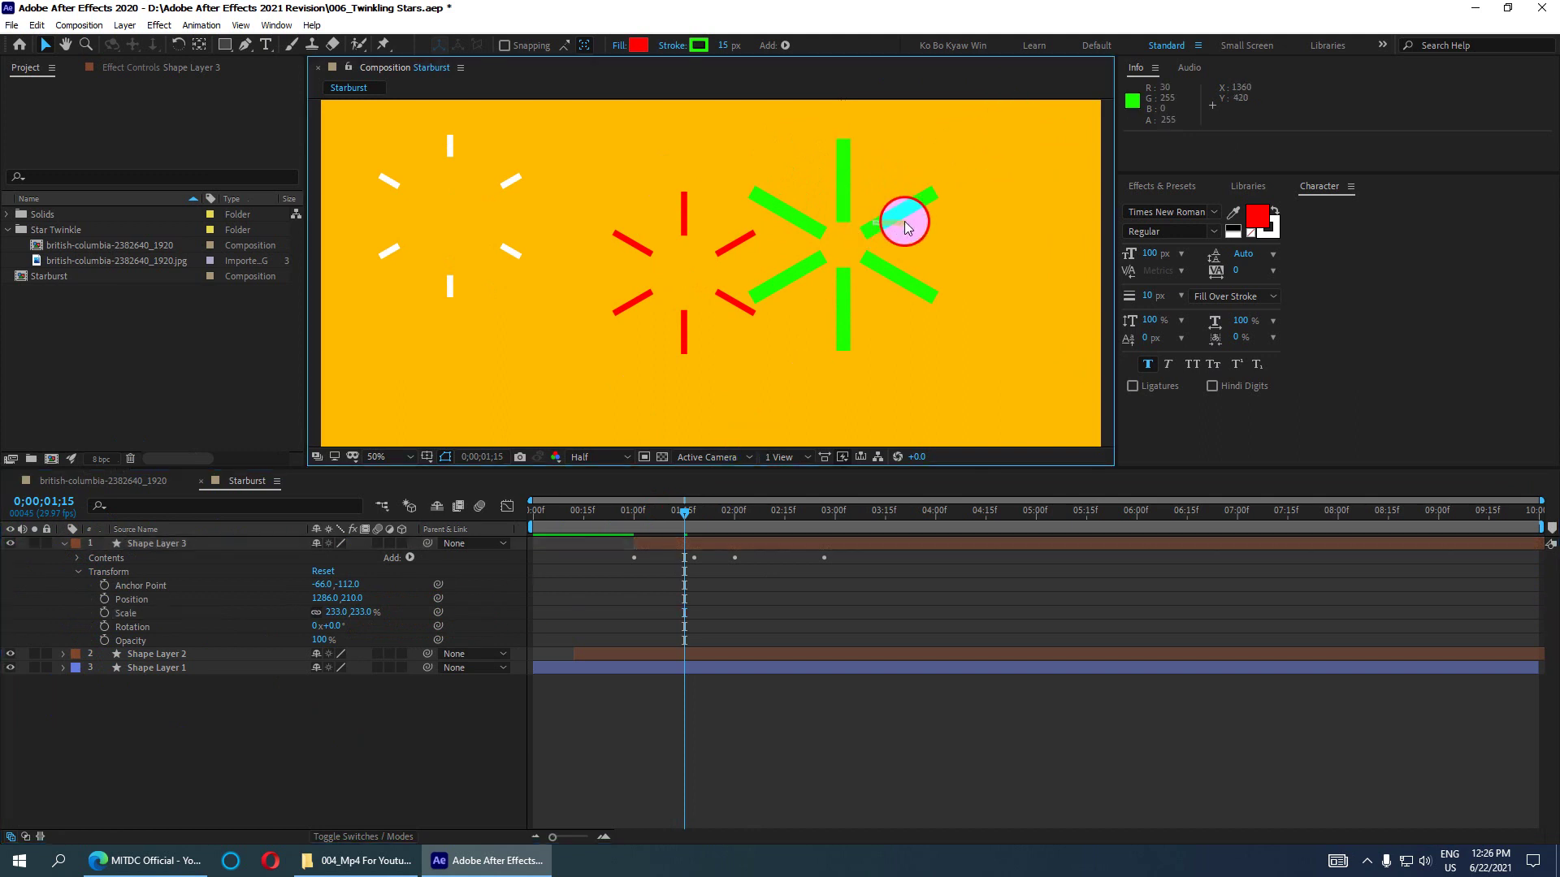
pyautogui.click(689, 543)
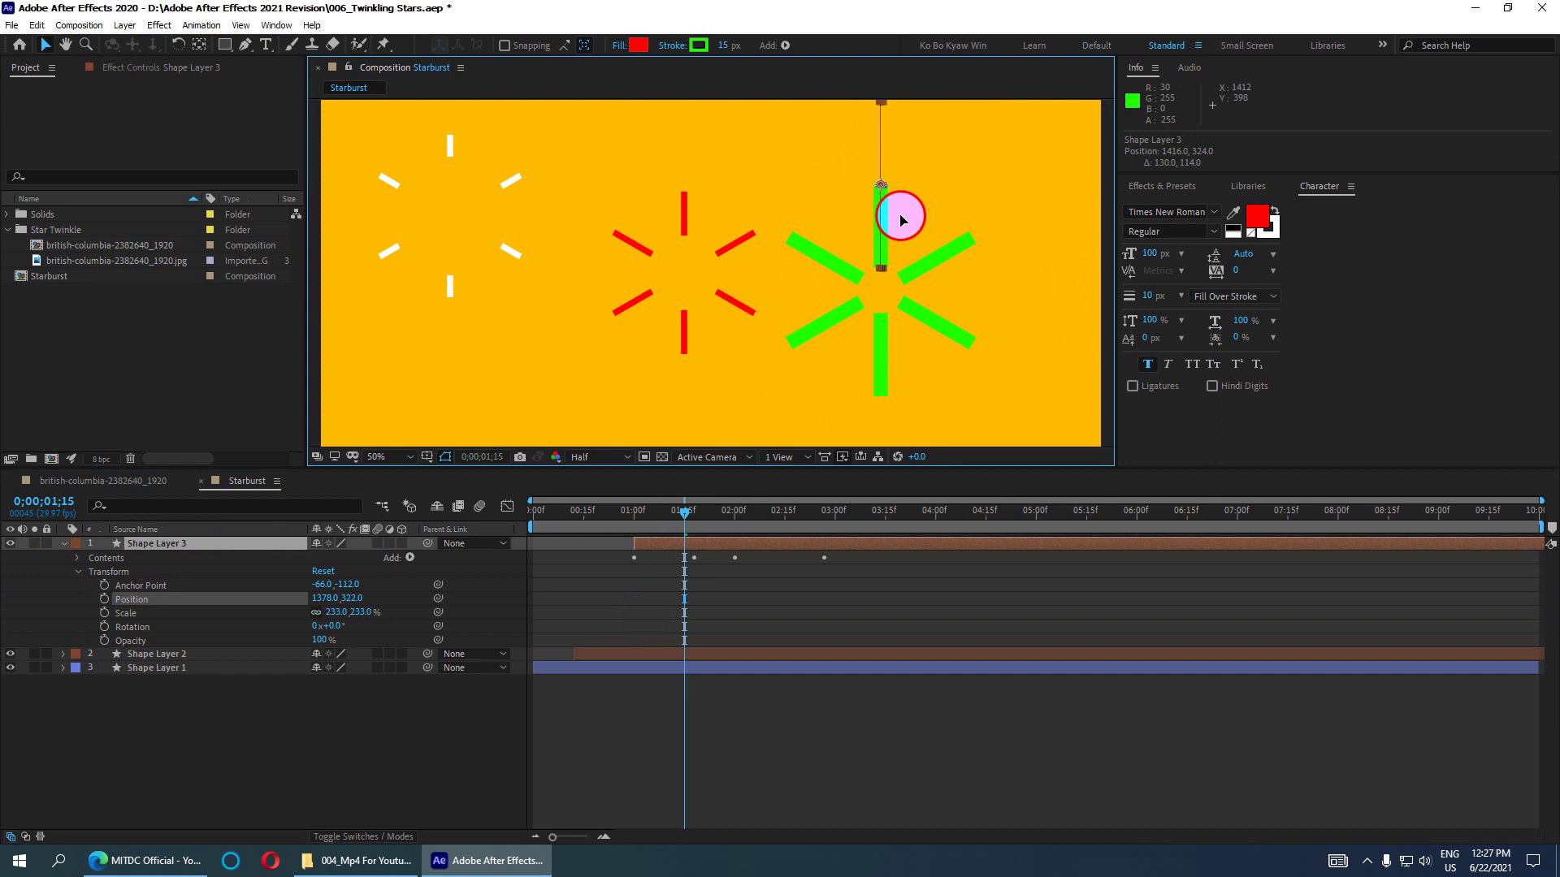
pyautogui.moveTo(843, 175); pyautogui.dragTo(949, 201)
# - Preview the animation, inspecting it around 0;00;01;12–0;00;01;16, and reselect Shape Layer 3
pyautogui.press('space')
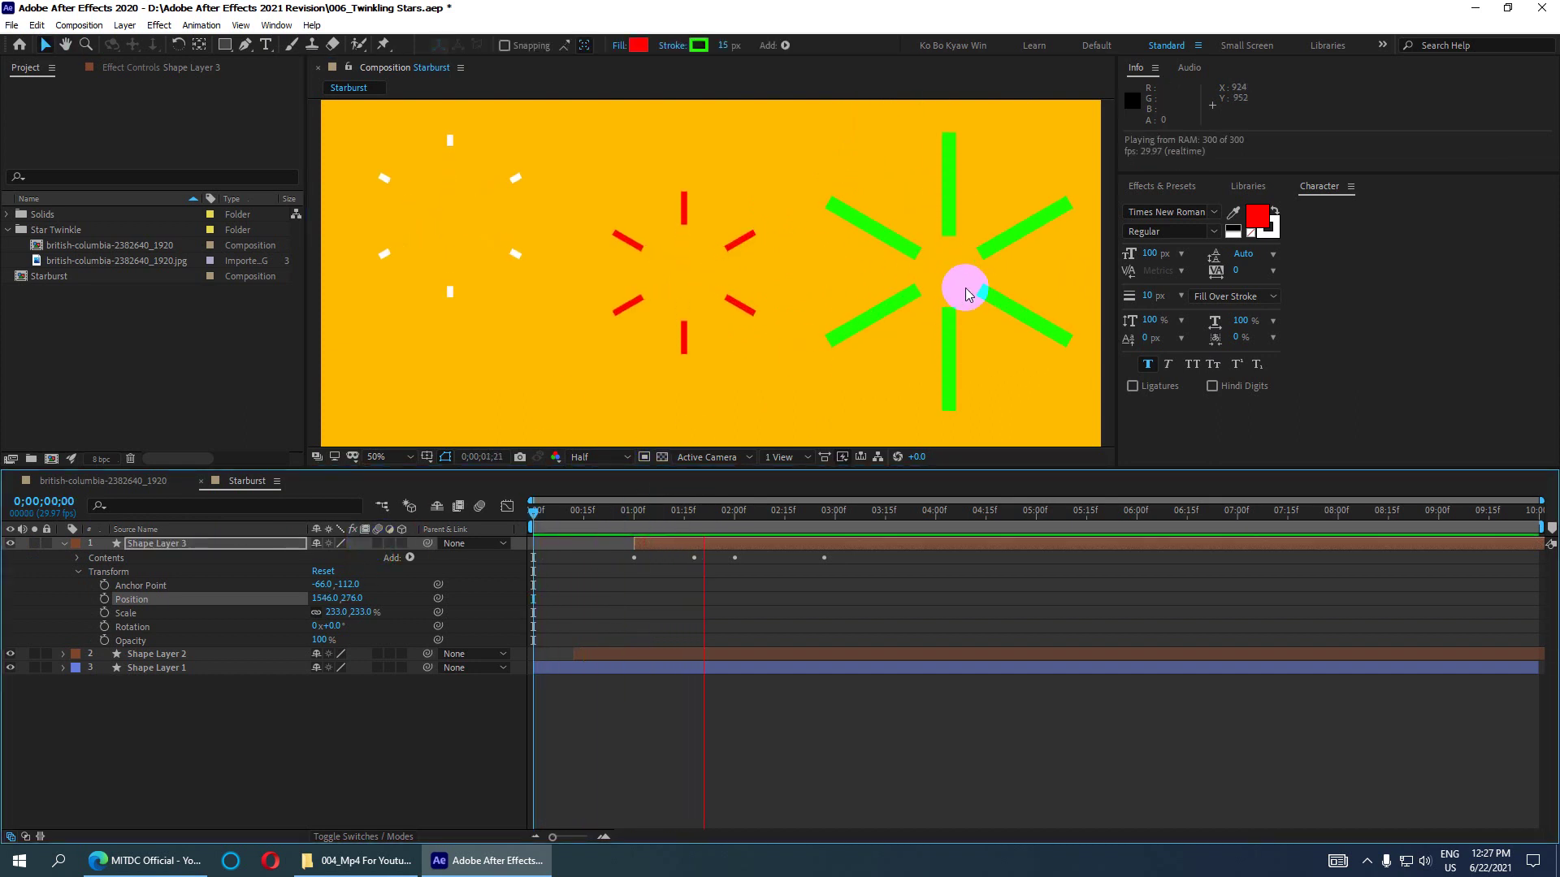
pyautogui.moveTo(614, 519)
pyautogui.mouseDown()
pyautogui.moveTo(735, 534)
pyautogui.moveTo(722, 526)
pyautogui.mouseUp()
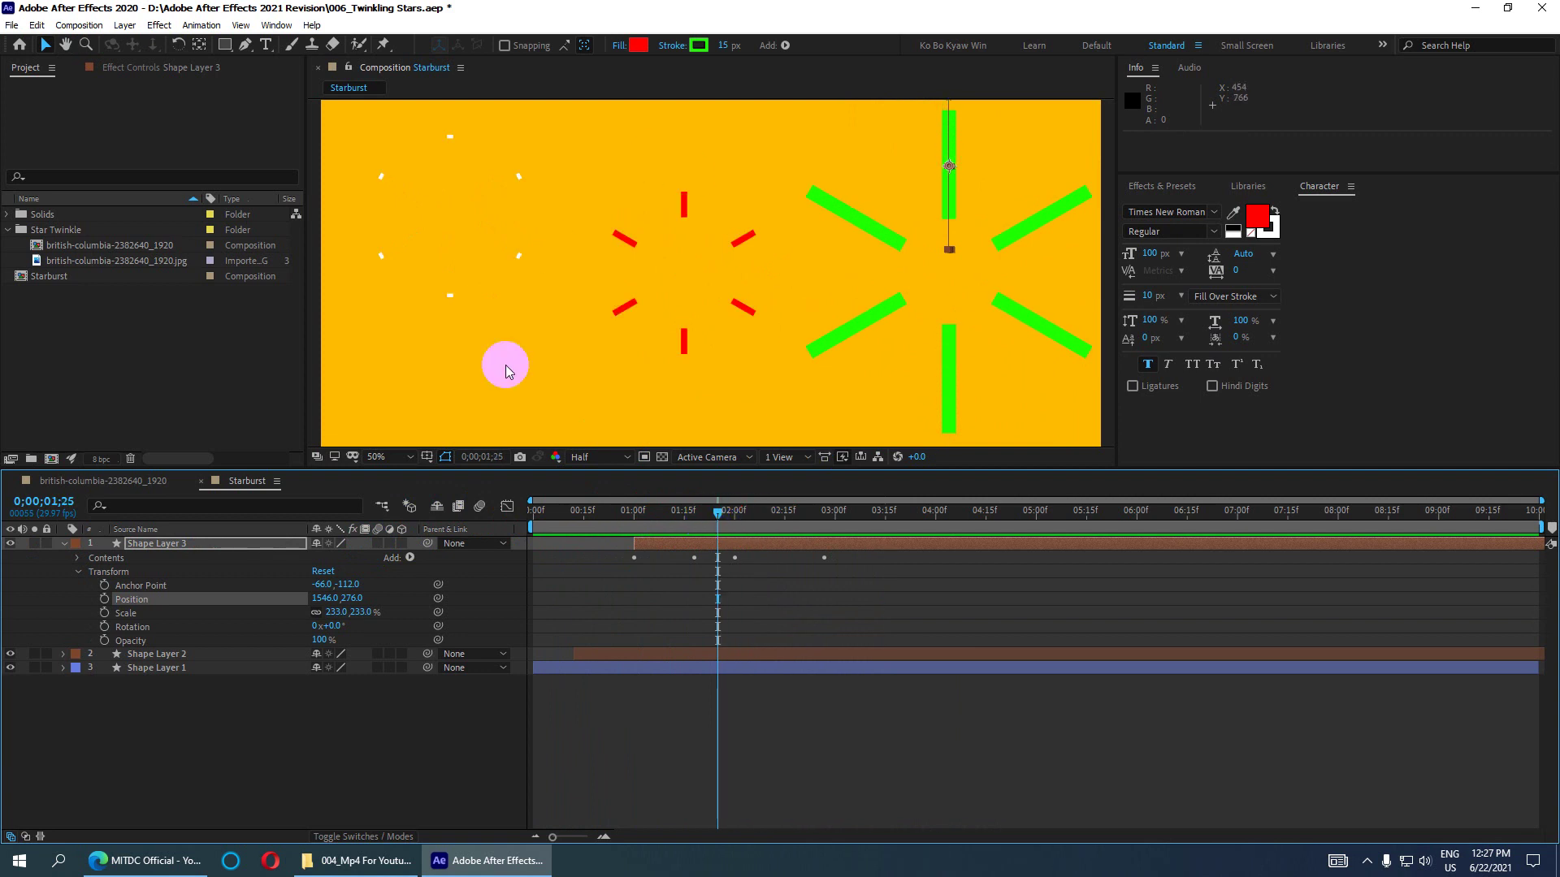
pyautogui.moveTo(721, 517)
pyautogui.mouseDown()
pyautogui.moveTo(675, 520)
pyautogui.moveTo(742, 523)
pyautogui.moveTo(677, 527)
pyautogui.mouseUp()
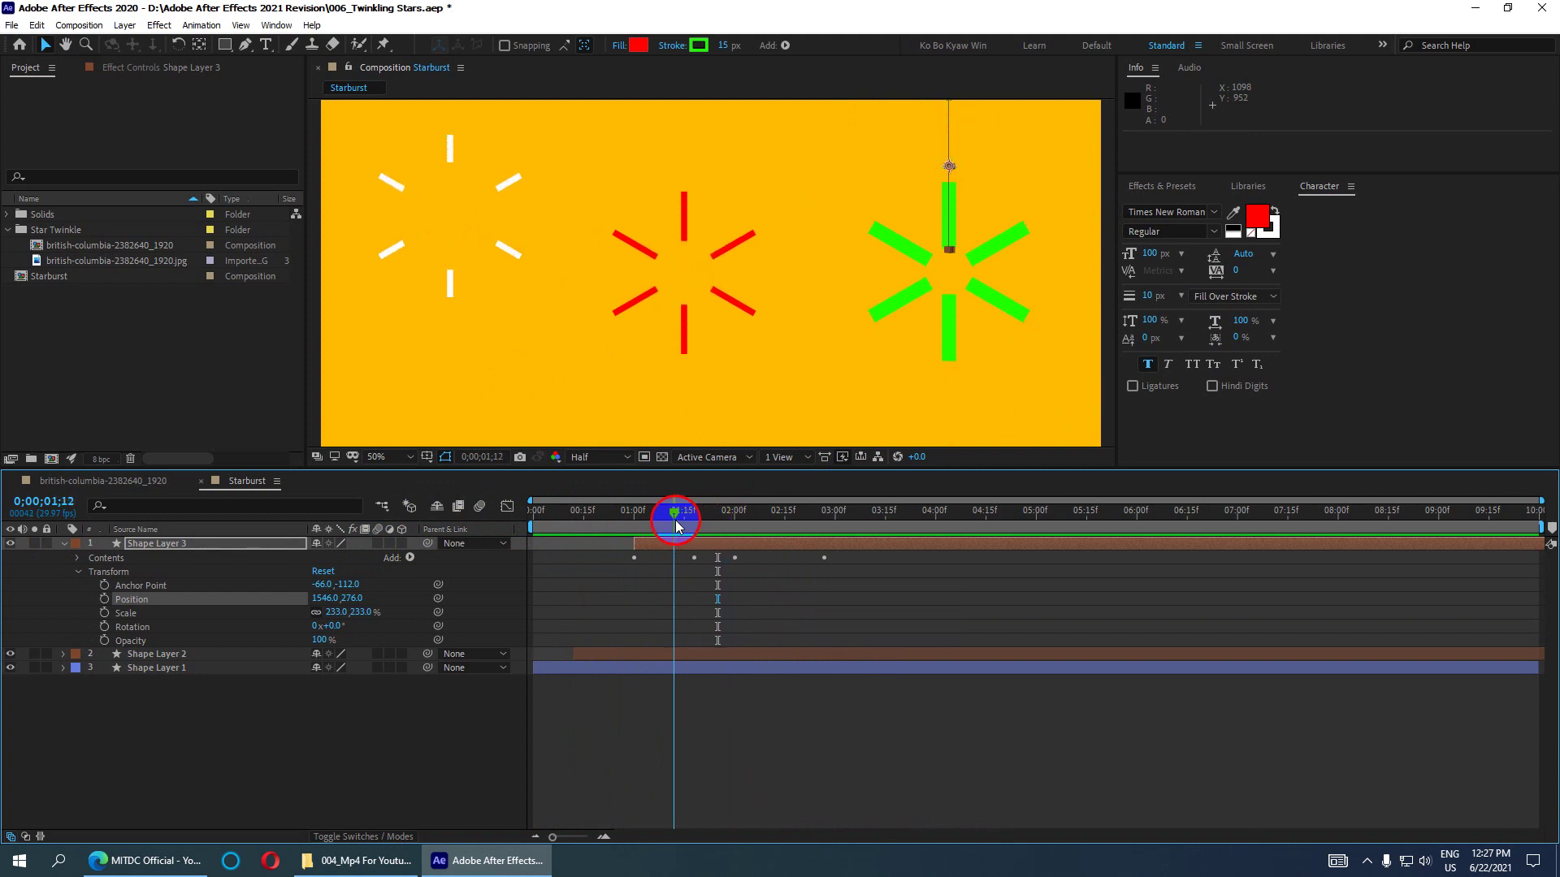
pyautogui.click(660, 551)
pyautogui.click(153, 541)
# - Duplicate the green starburst layer as Shape Layer 4, starting at 0;00;01;21
pyautogui.hotkey('ctrl', 'd')
pyautogui.moveTo(701, 543); pyautogui.dragTo(770, 538)
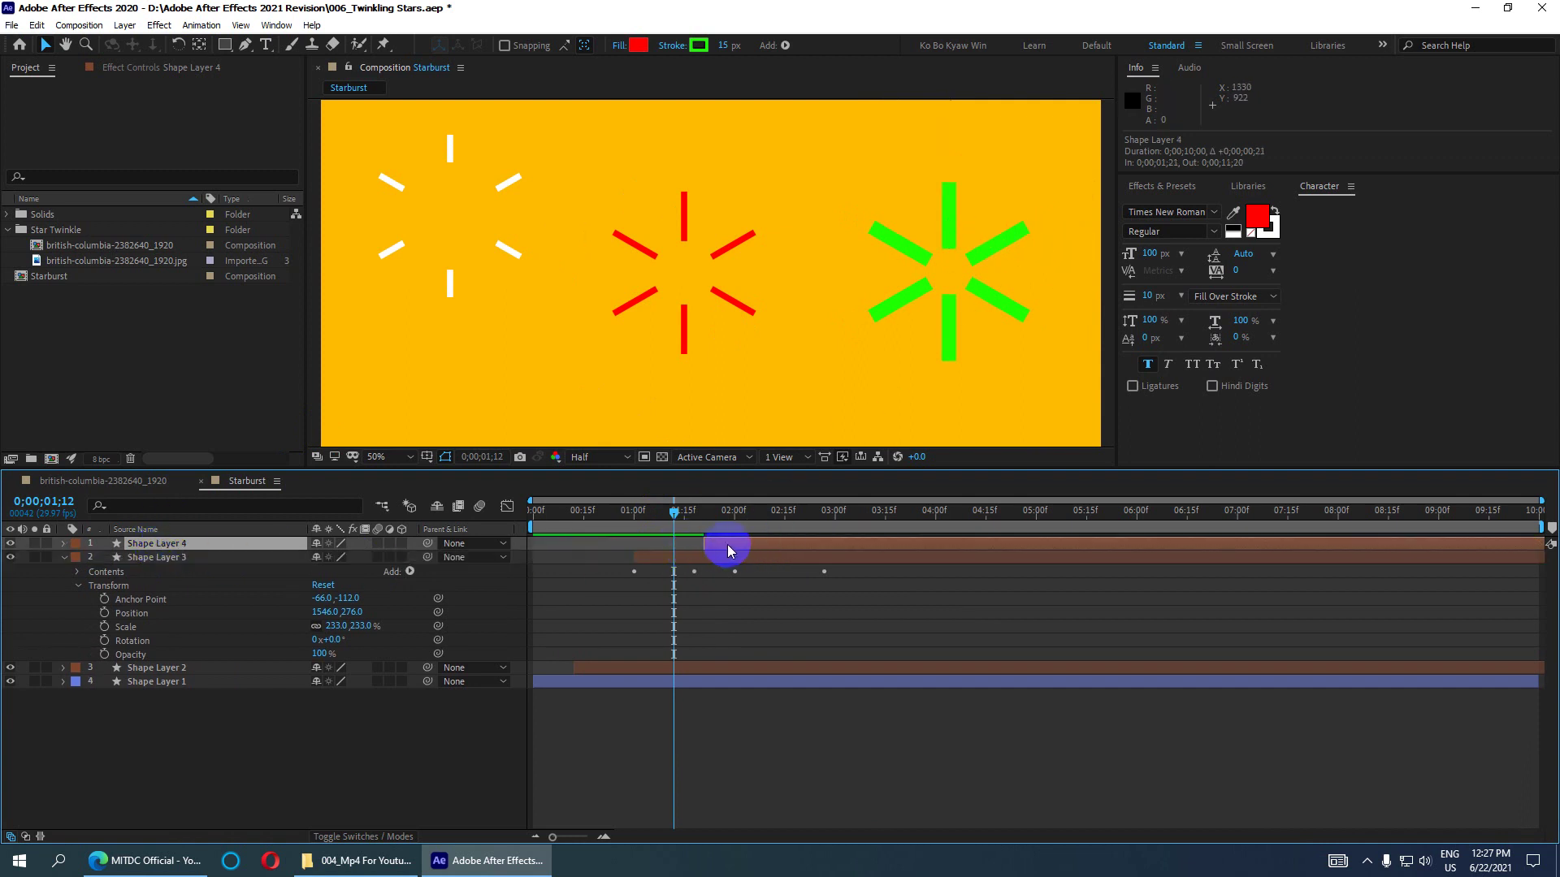
pyautogui.click(209, 546)
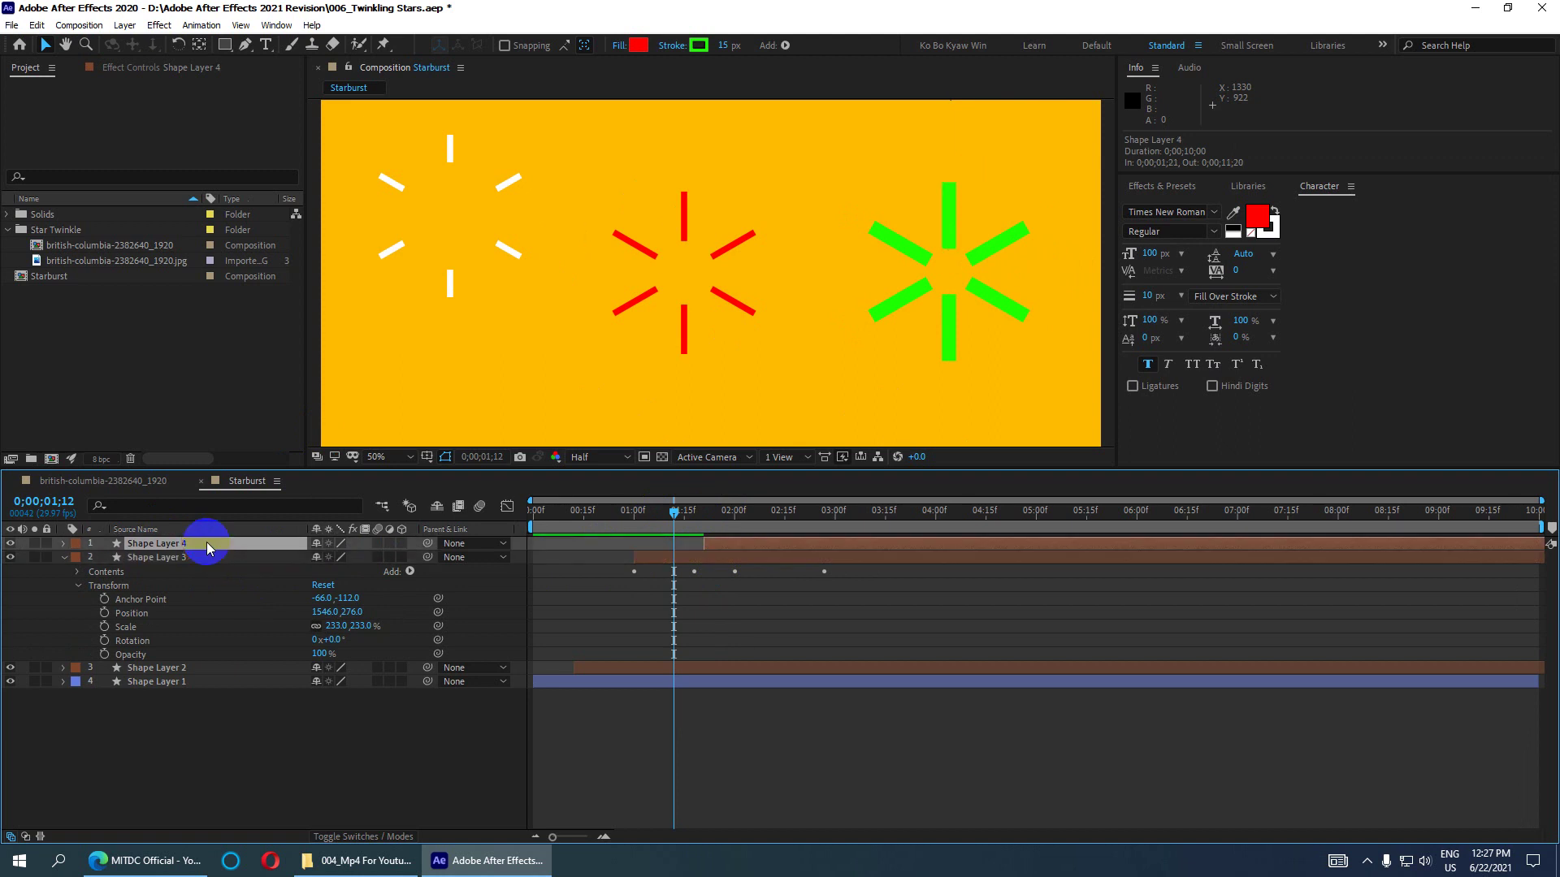
# - Move Shape Layer 3's original green starburst left to about 1252,462 and check the animation
pyautogui.click(209, 557)
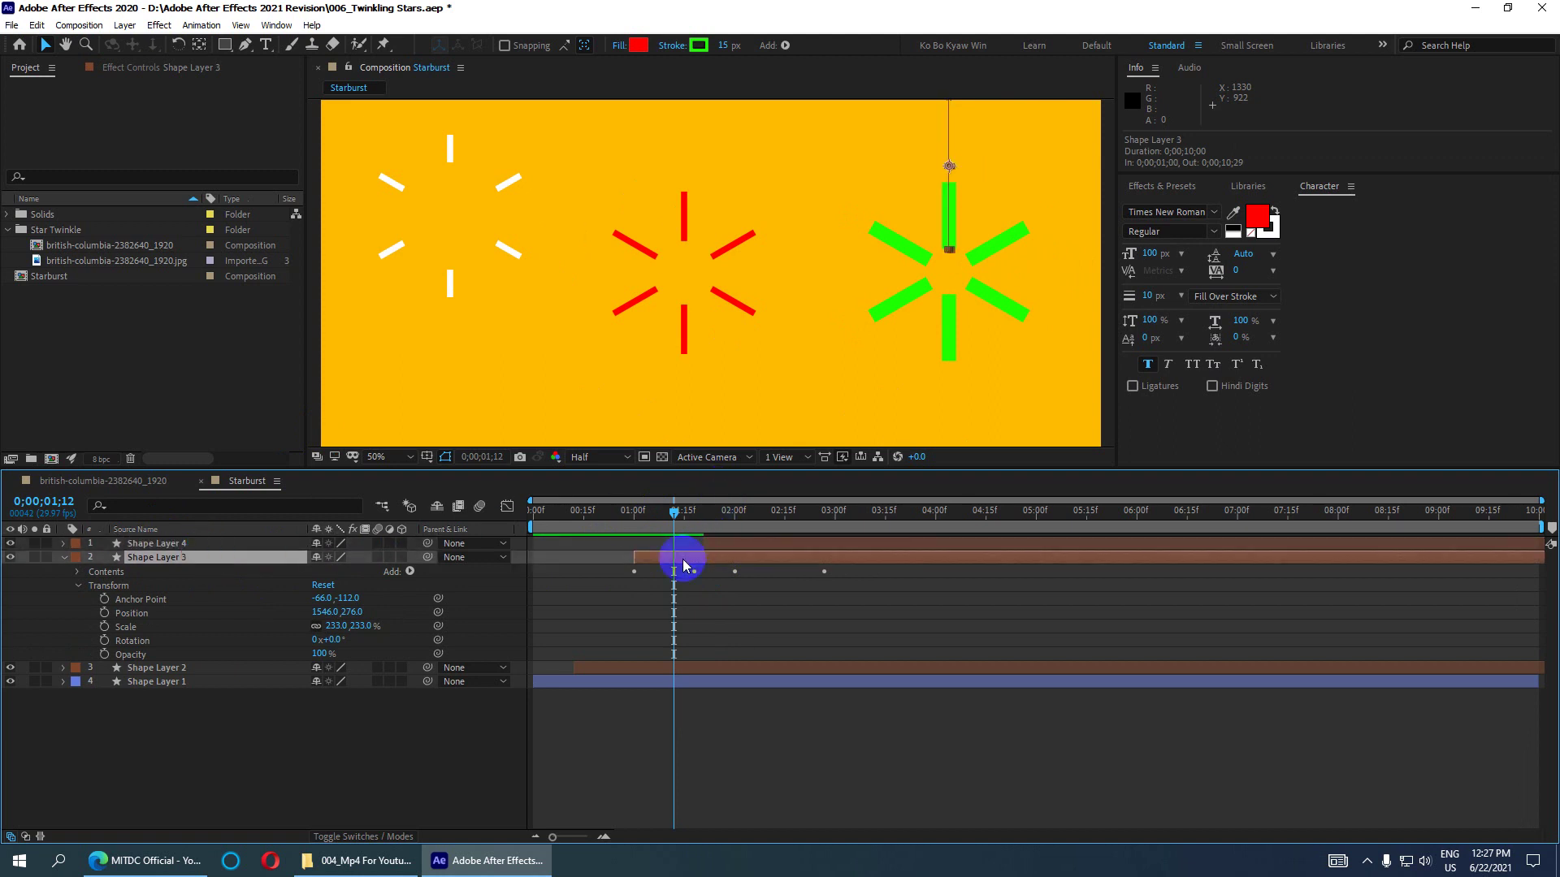
pyautogui.click(906, 250)
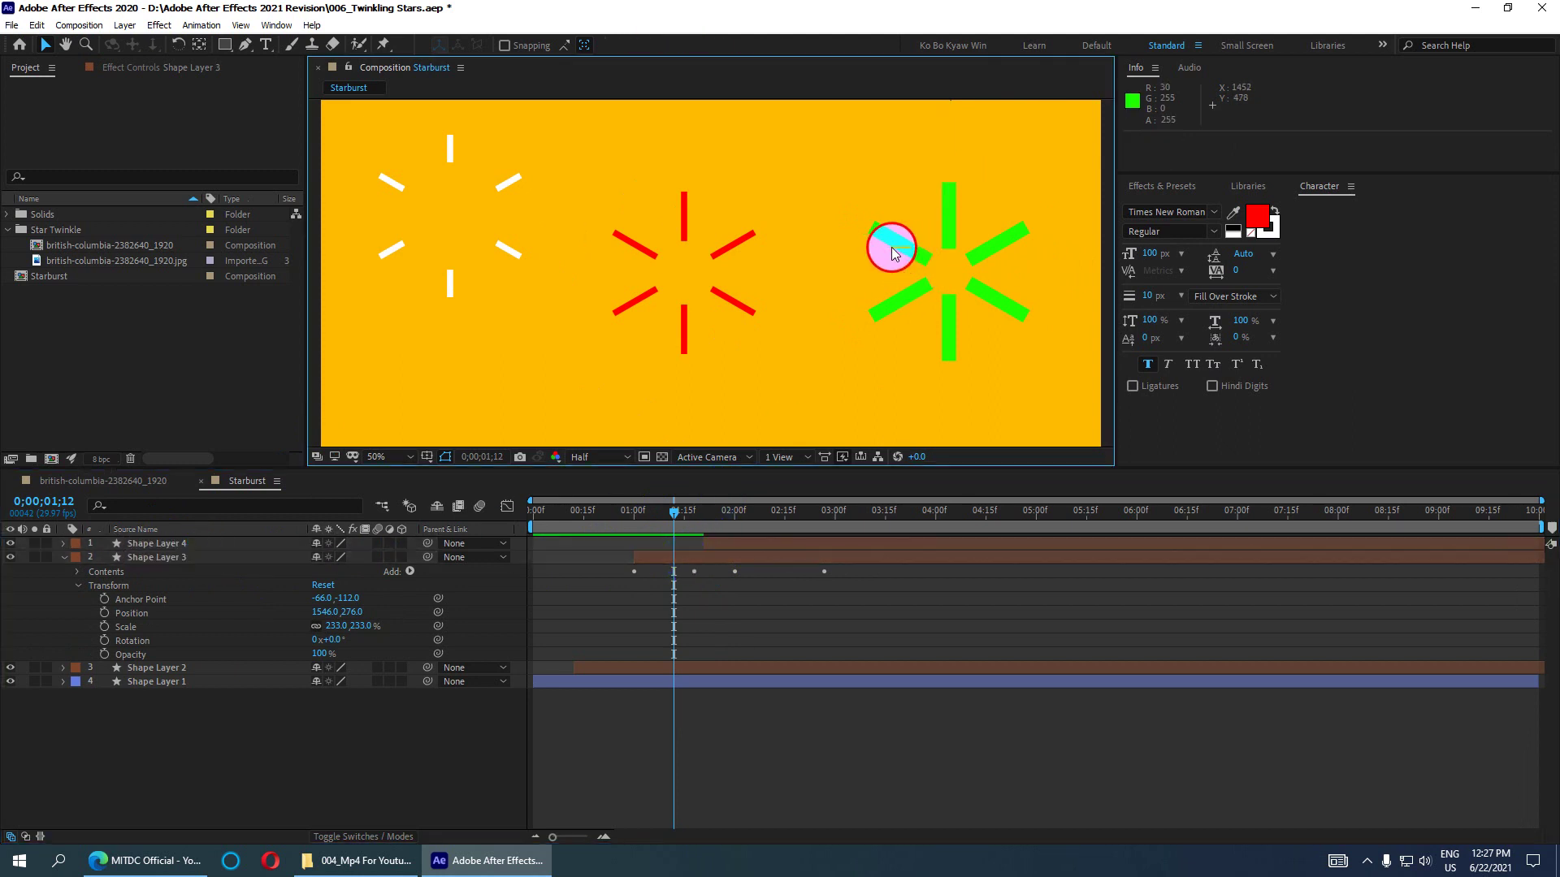
pyautogui.click(671, 559)
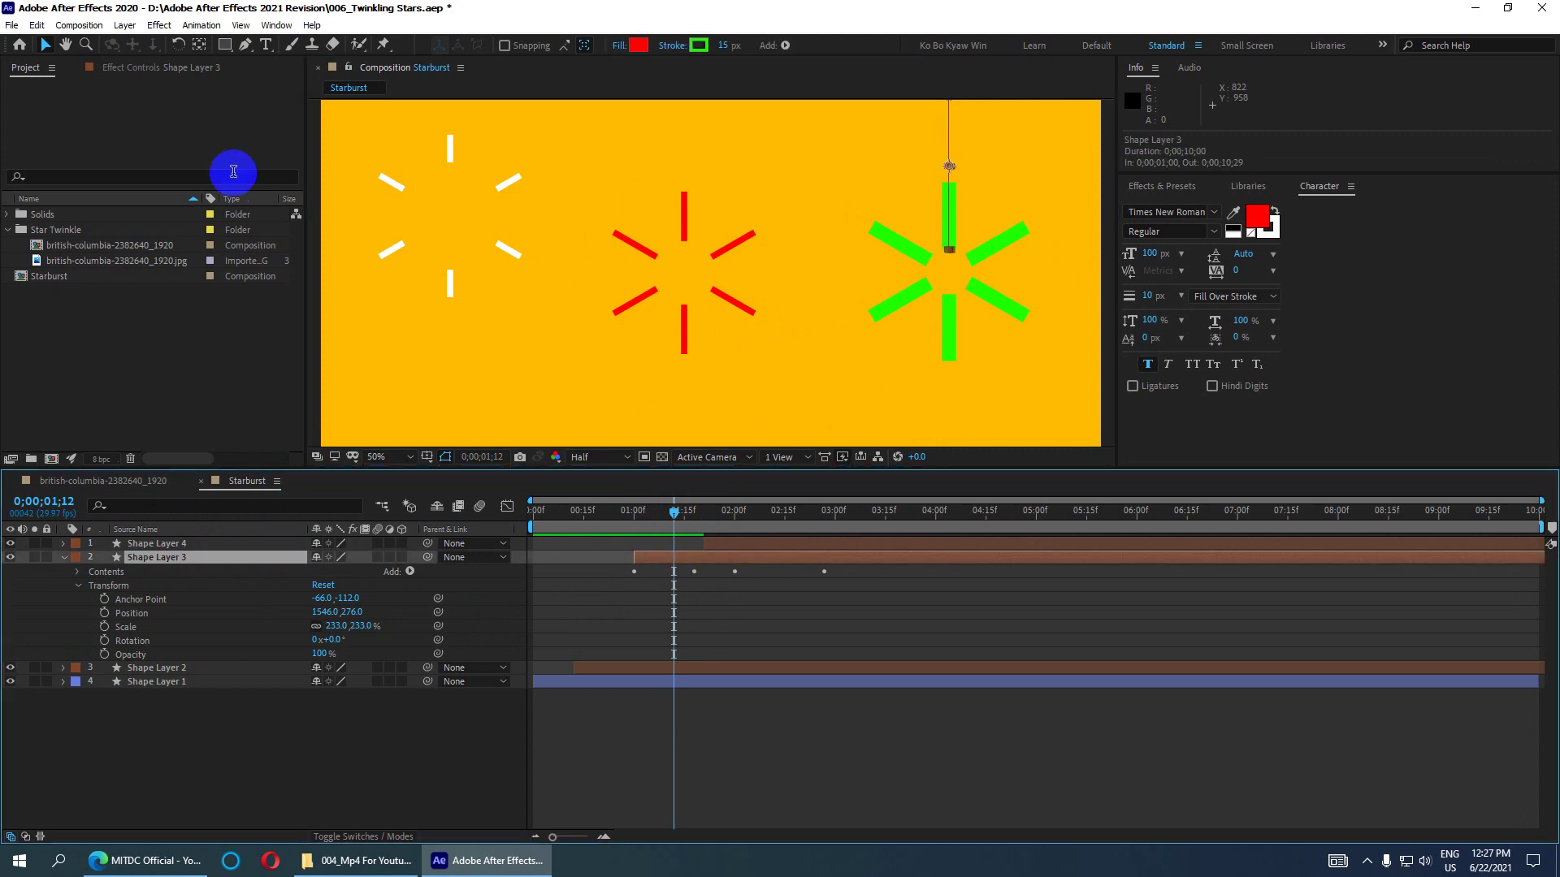
pyautogui.moveTo(949, 167)
pyautogui.mouseDown()
pyautogui.moveTo(832, 189)
pyautogui.moveTo(829, 241)
pyautogui.mouseUp()
pyautogui.moveTo(675, 517); pyautogui.dragTo(768, 520)
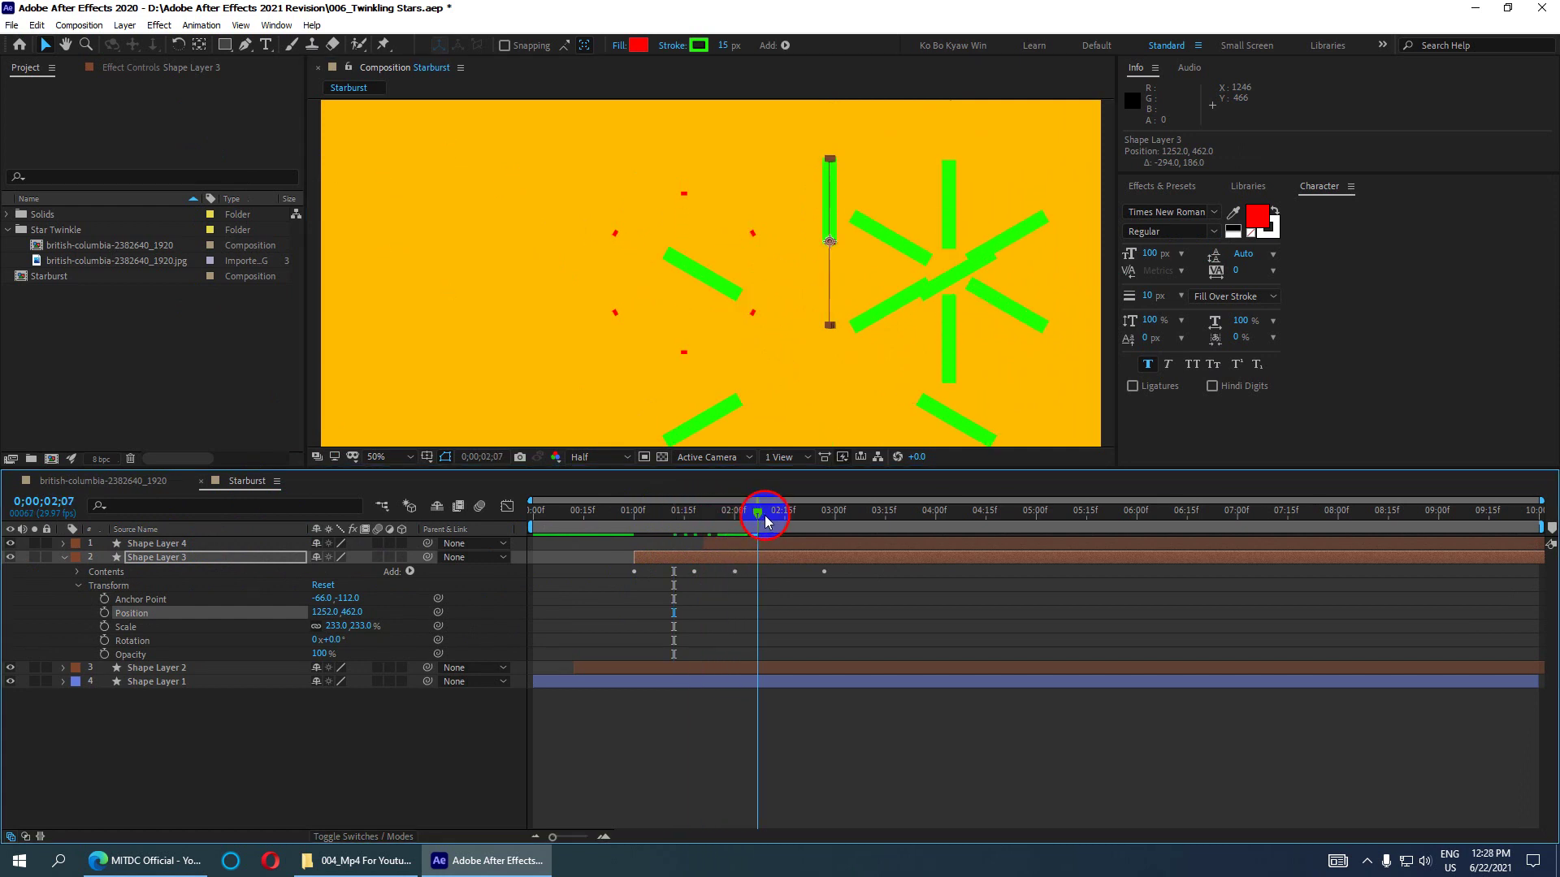
# - Set Shape Layer 4's Transform Scale to 70%
pyautogui.click(825, 543)
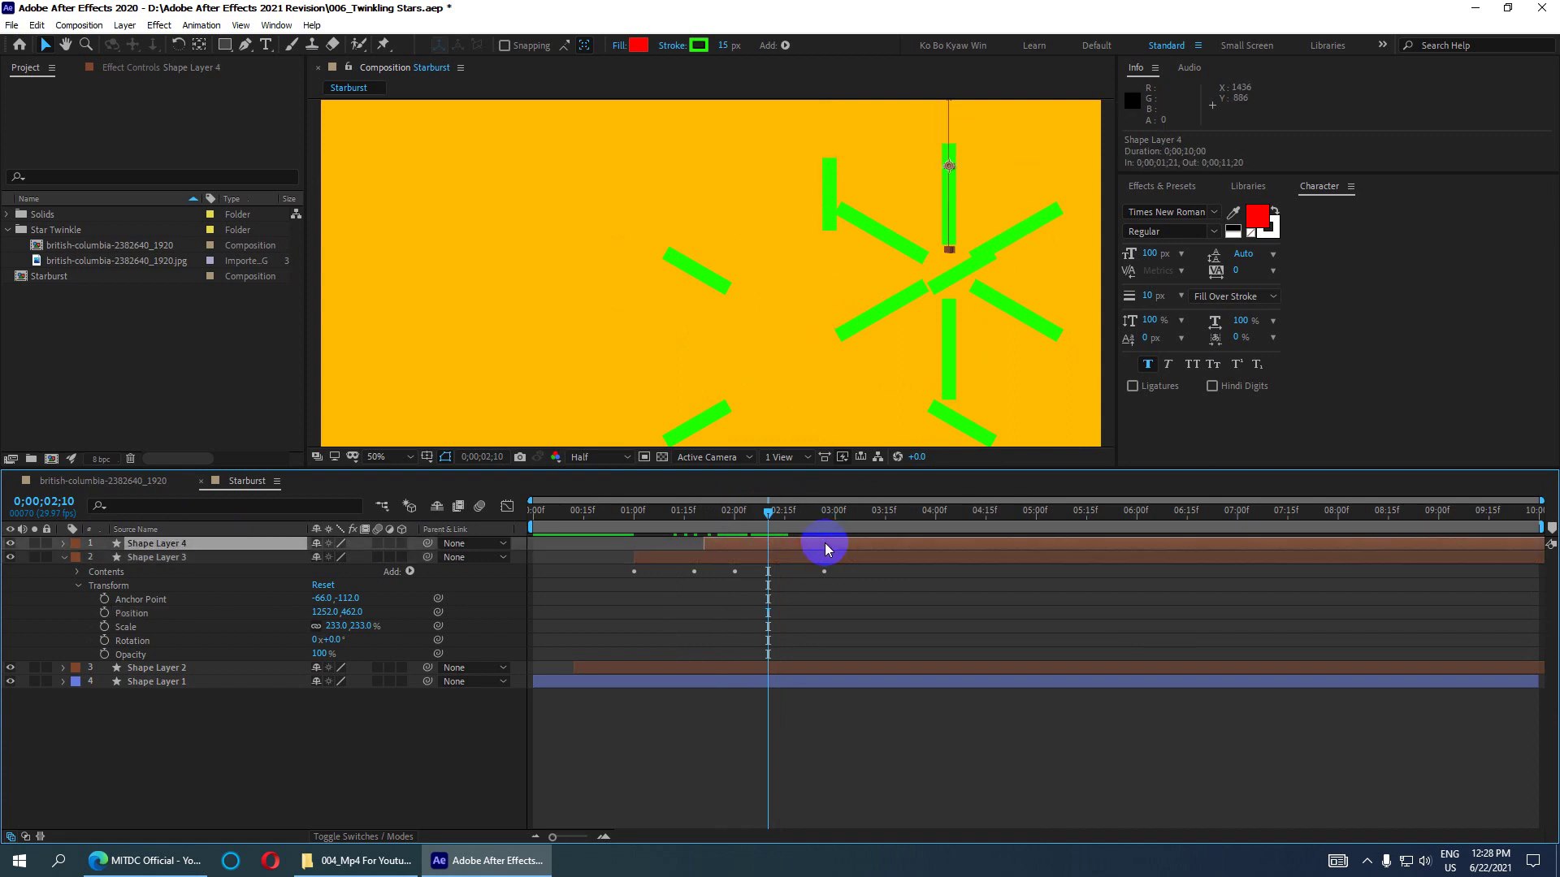
pyautogui.click(62, 557)
pyautogui.click(63, 543)
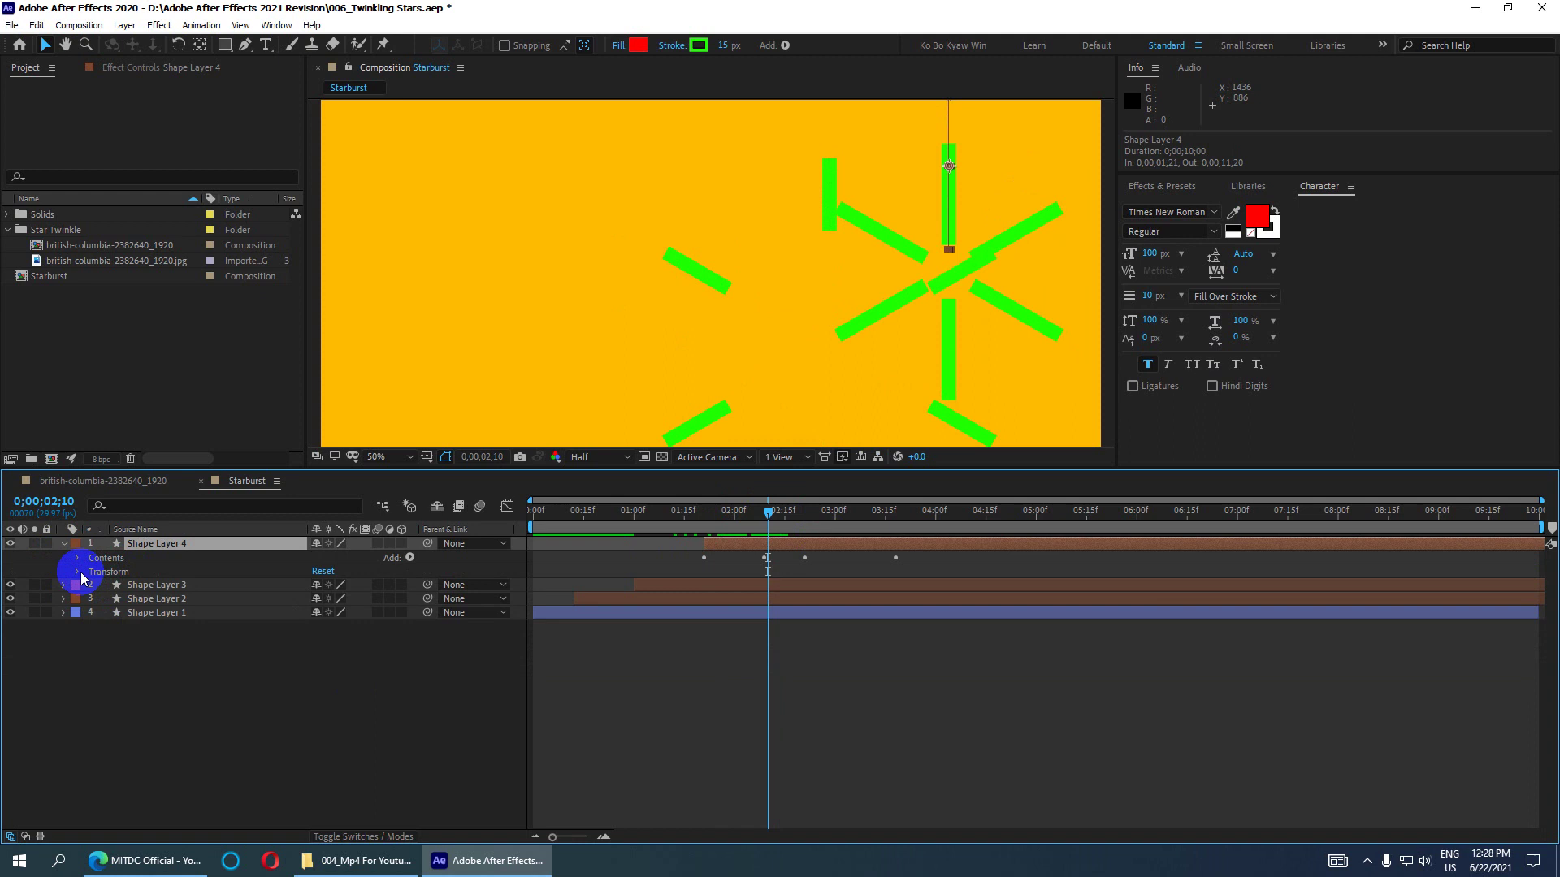
pyautogui.click(79, 573)
pyautogui.click(133, 616)
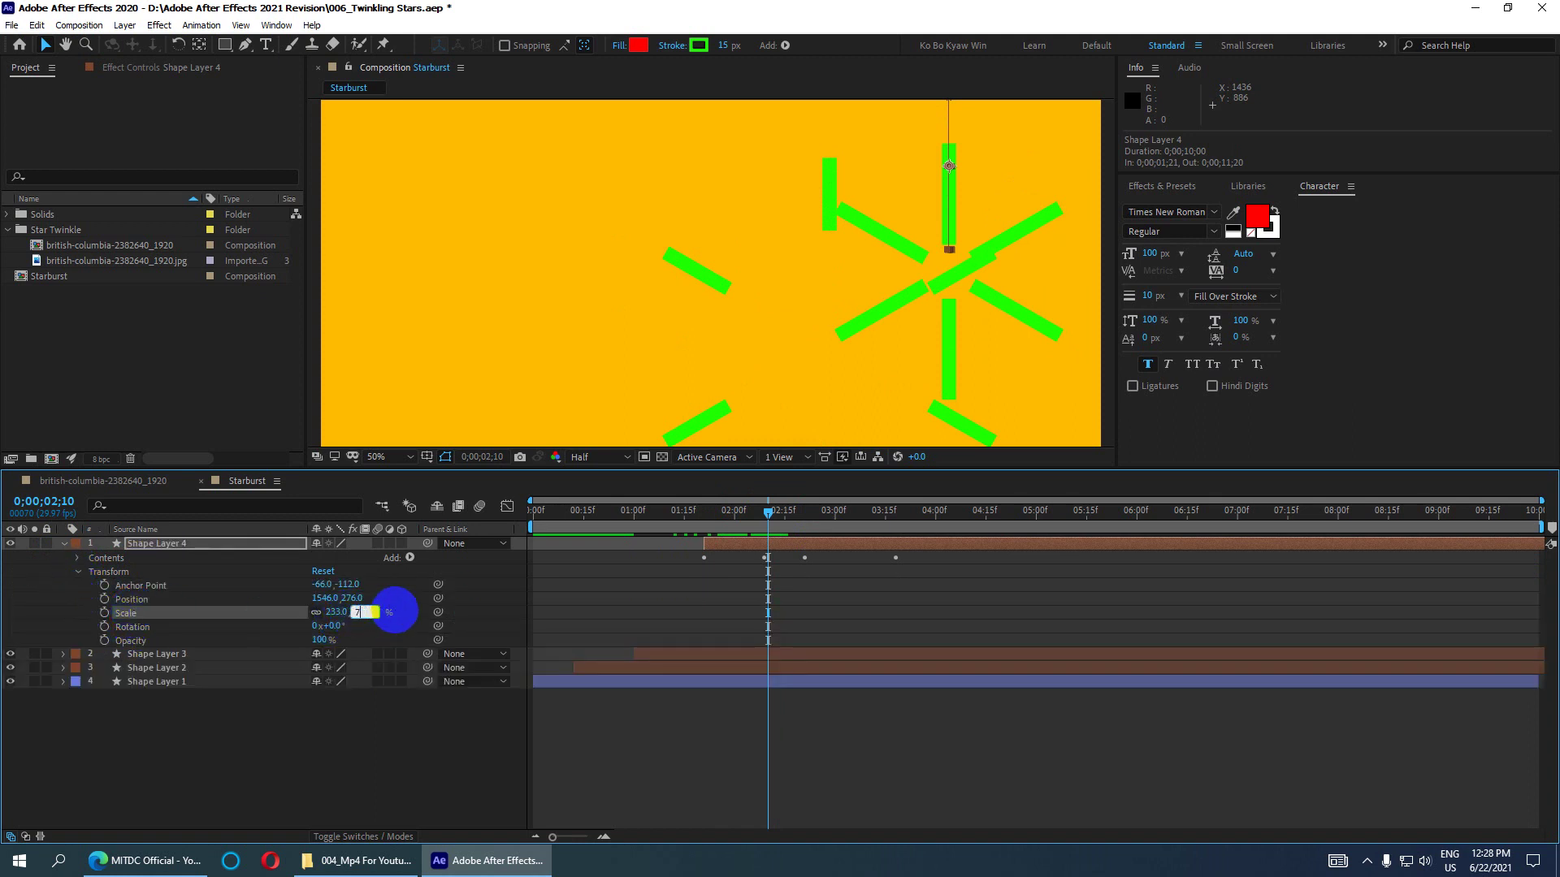
pyautogui.press('Return')
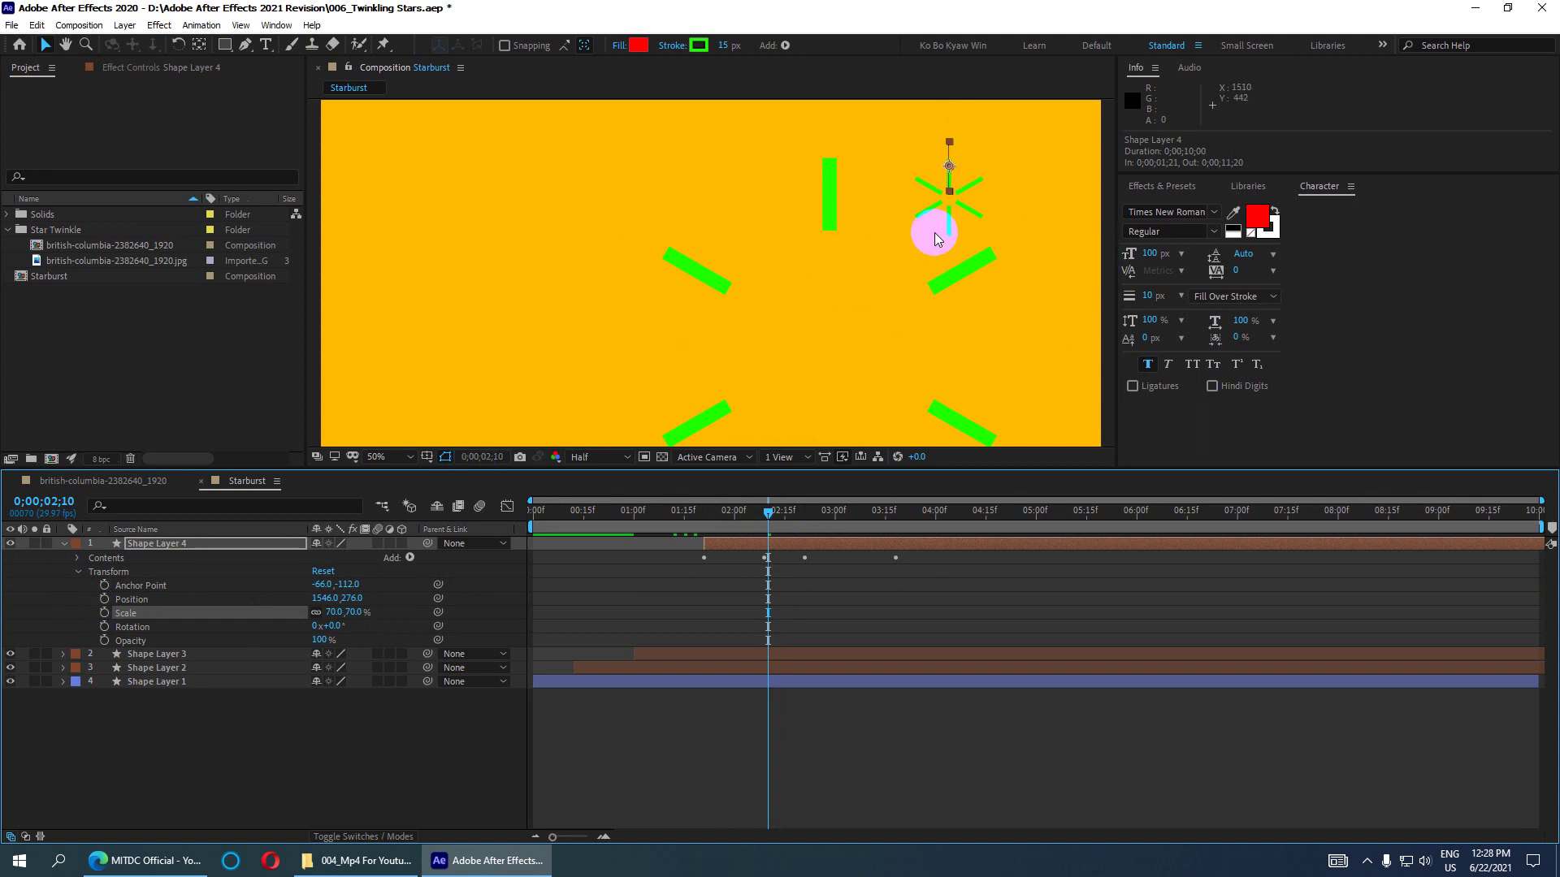
# - Change Shape Layer 4's stroke colour from green to magenta and rewind to the start
pyautogui.click(698, 45)
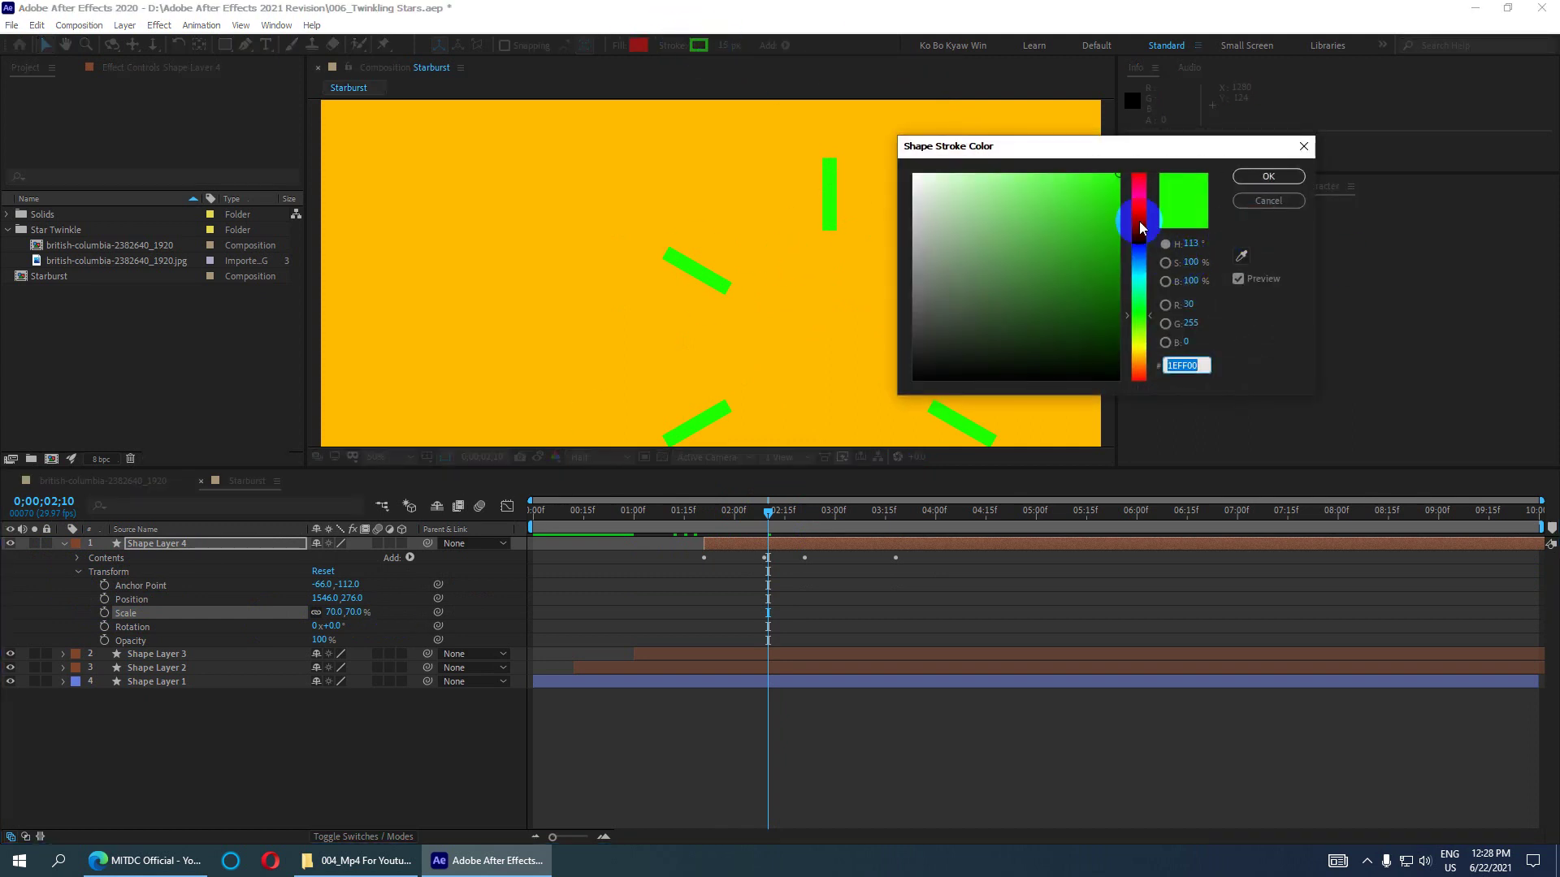
pyautogui.moveTo(1141, 212); pyautogui.dragTo(1126, 169)
pyautogui.click(1280, 175)
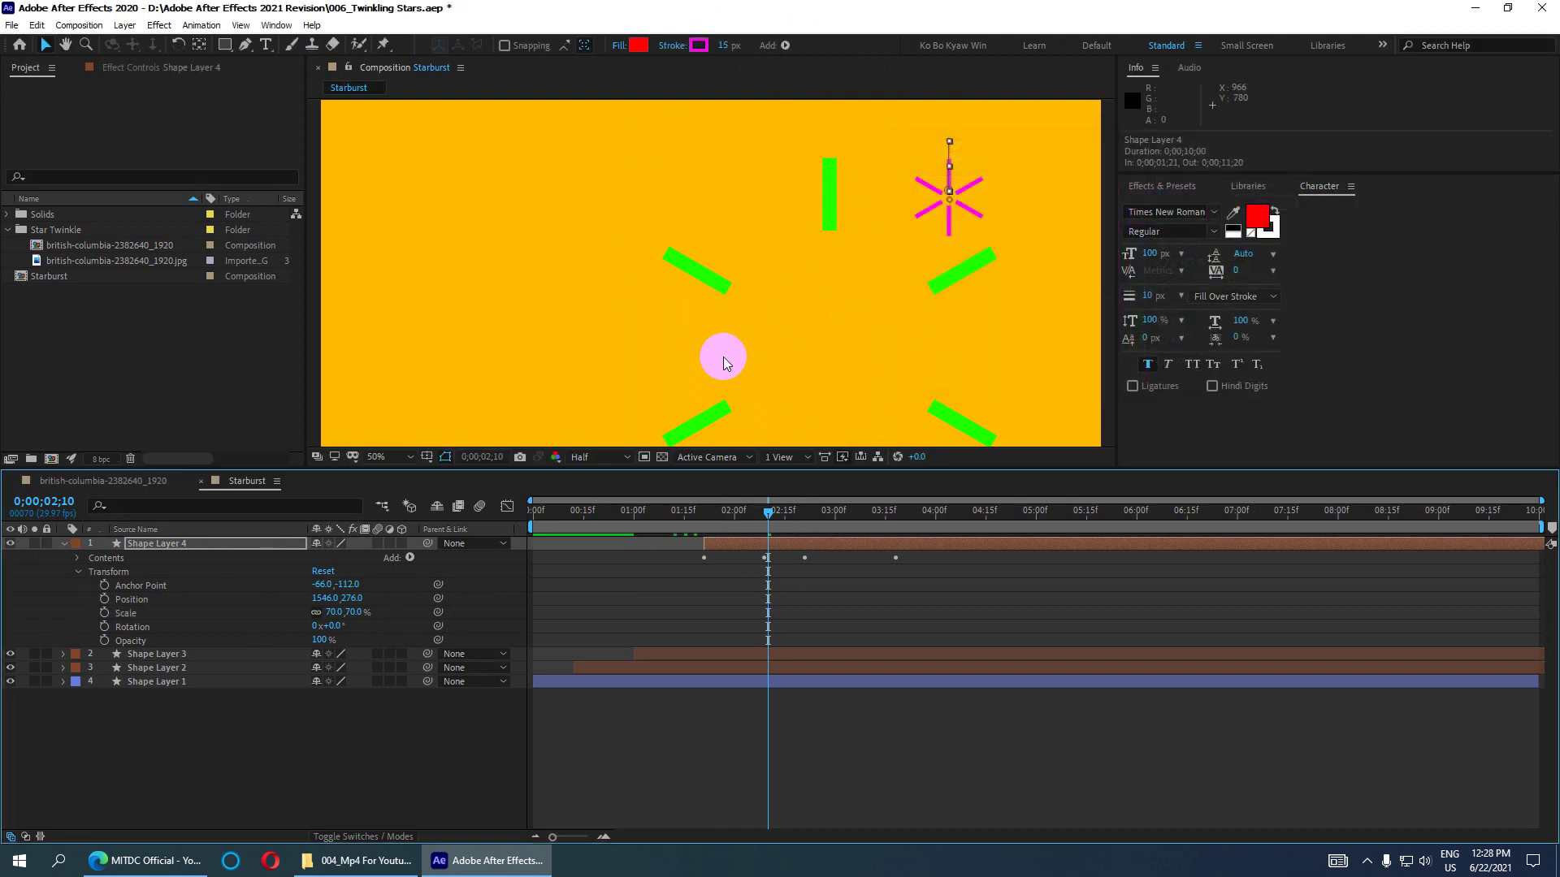
pyautogui.click(51, 544)
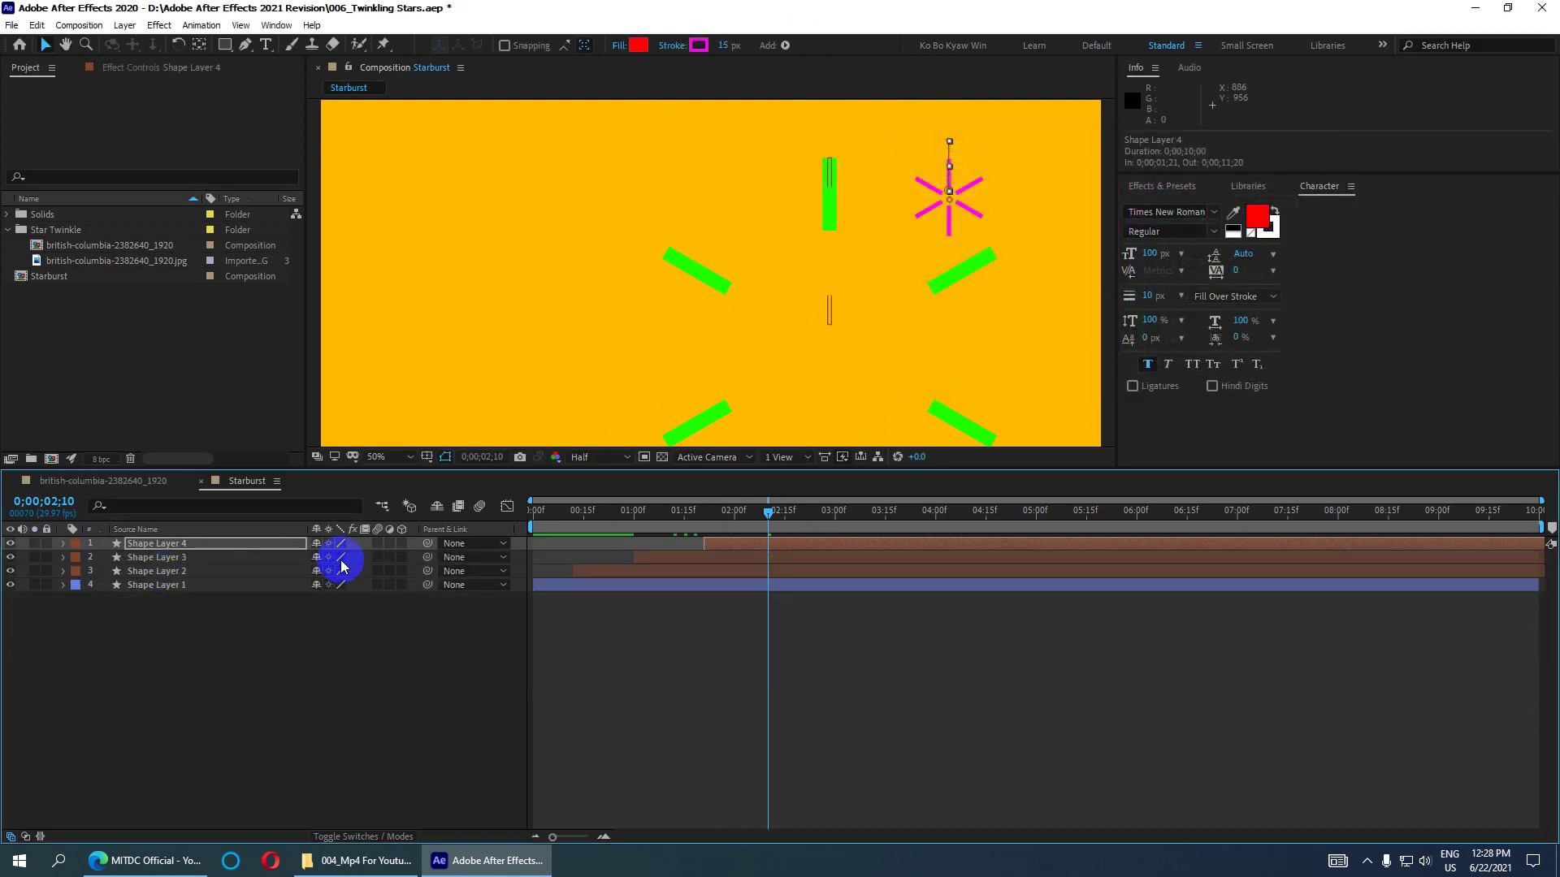
pyautogui.moveTo(769, 515); pyautogui.dragTo(416, 526)
# - Preview the animation, set the viewer magnification to Fit, and save the project
pyautogui.press('space')
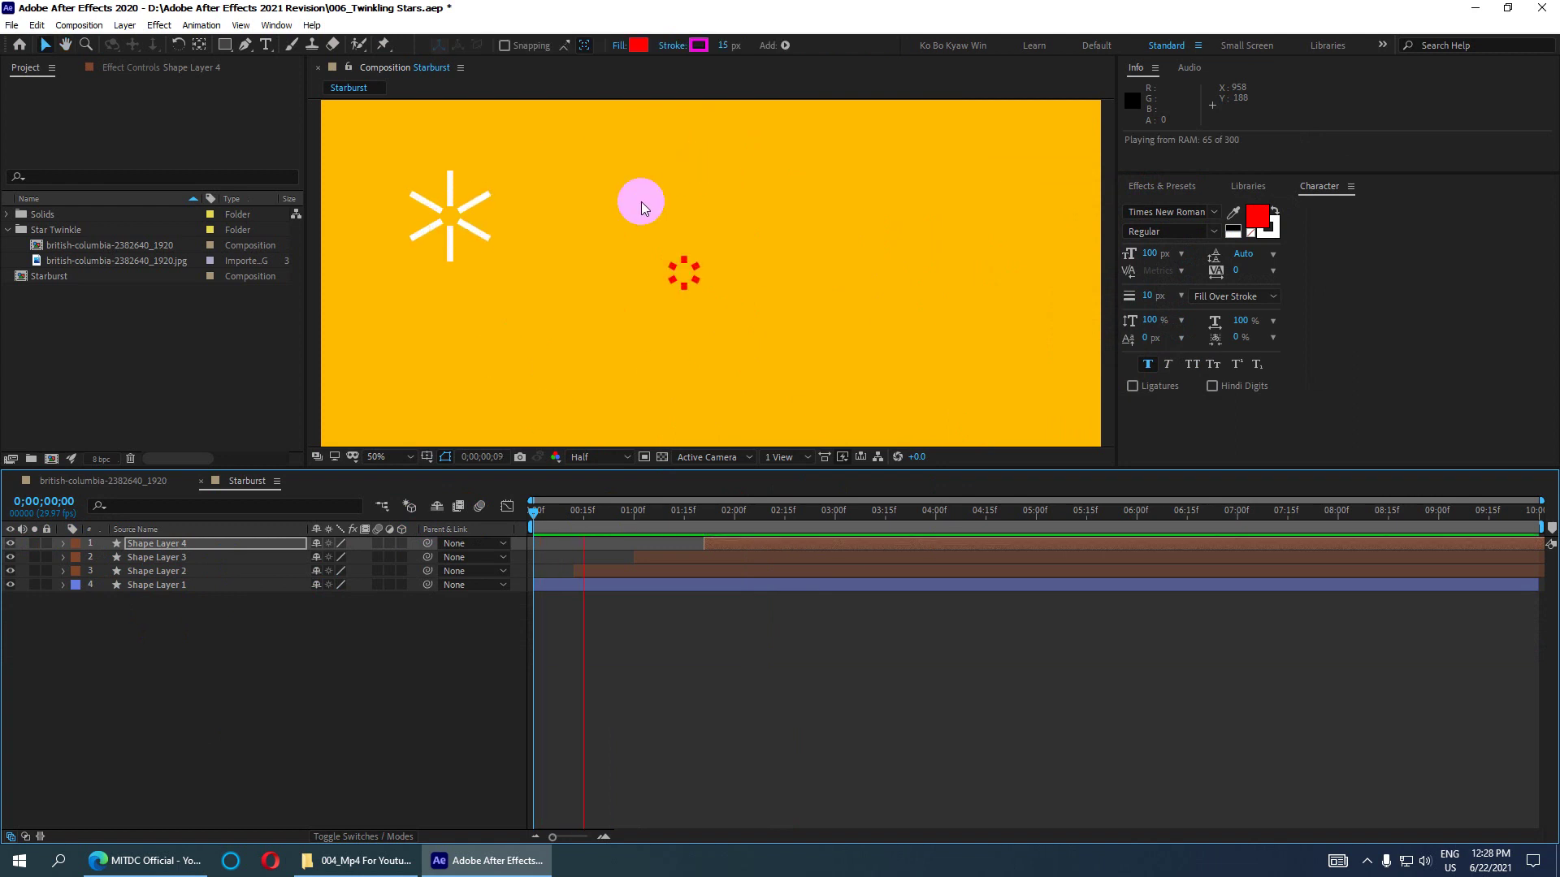
pyautogui.click(404, 457)
pyautogui.click(398, 478)
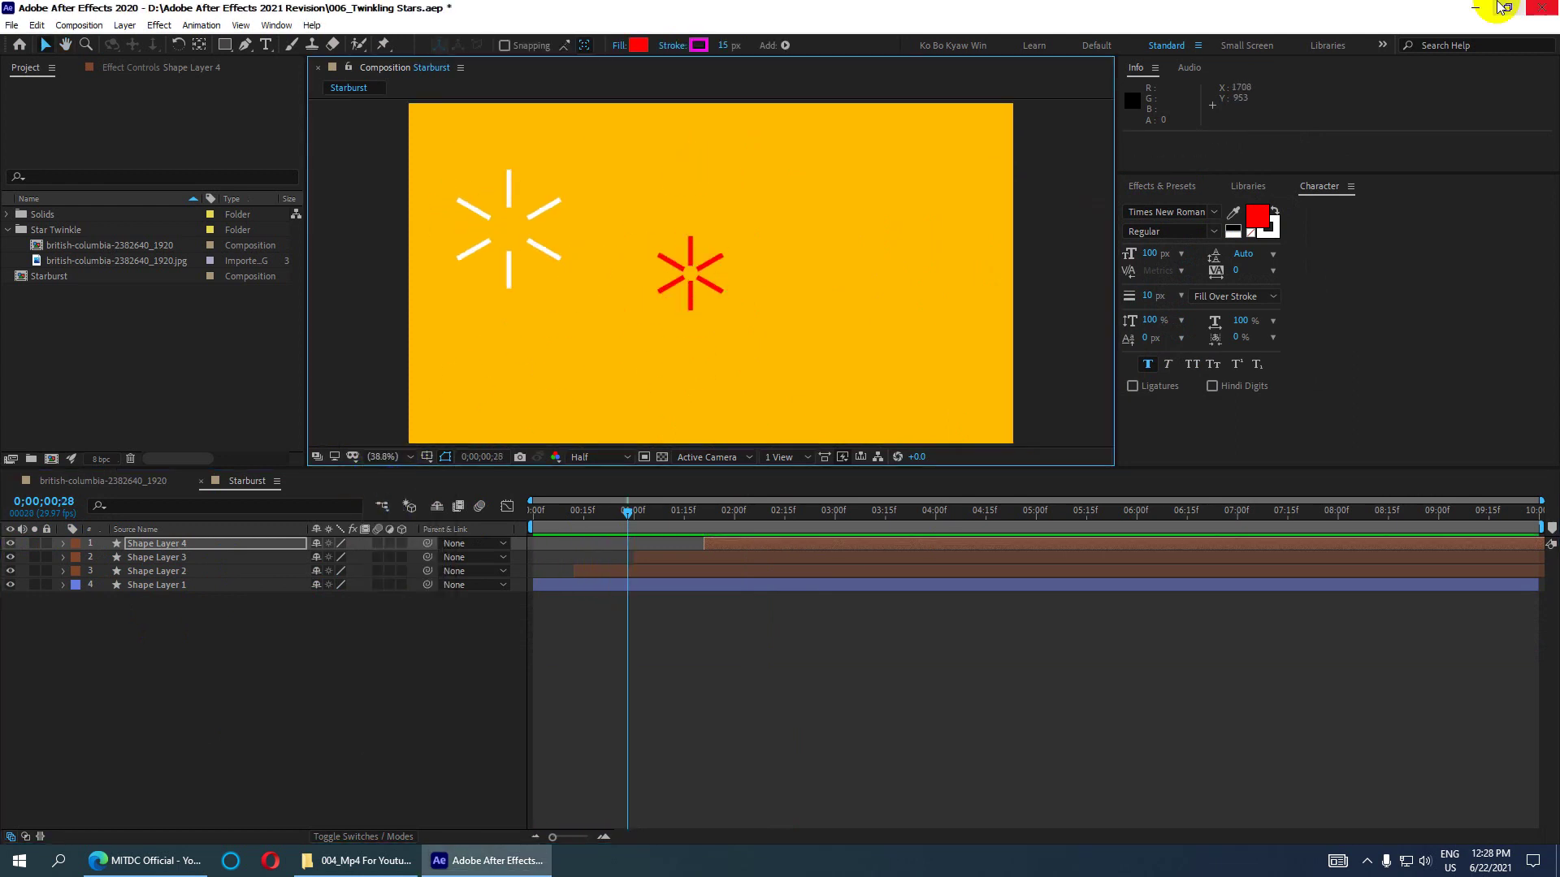
pyautogui.hotkey('ctrl', 's')
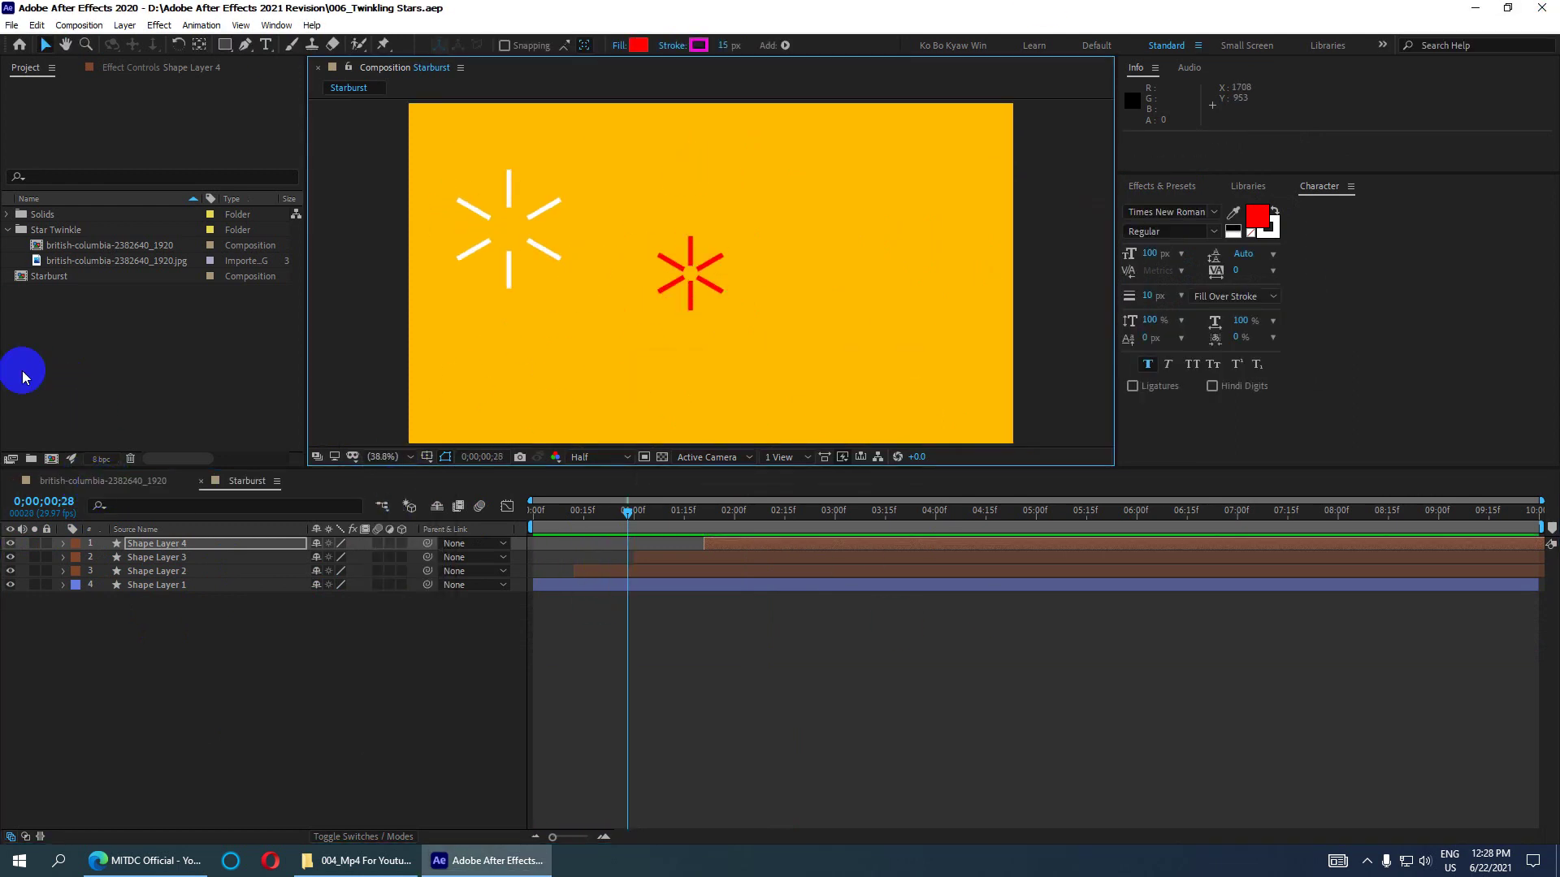
# - Replay the animation in the full-screen viewer, then enable motion blur on Shape Layers 3, 2 and 1
pyautogui.moveTo(670, 523); pyautogui.dragTo(427, 340)
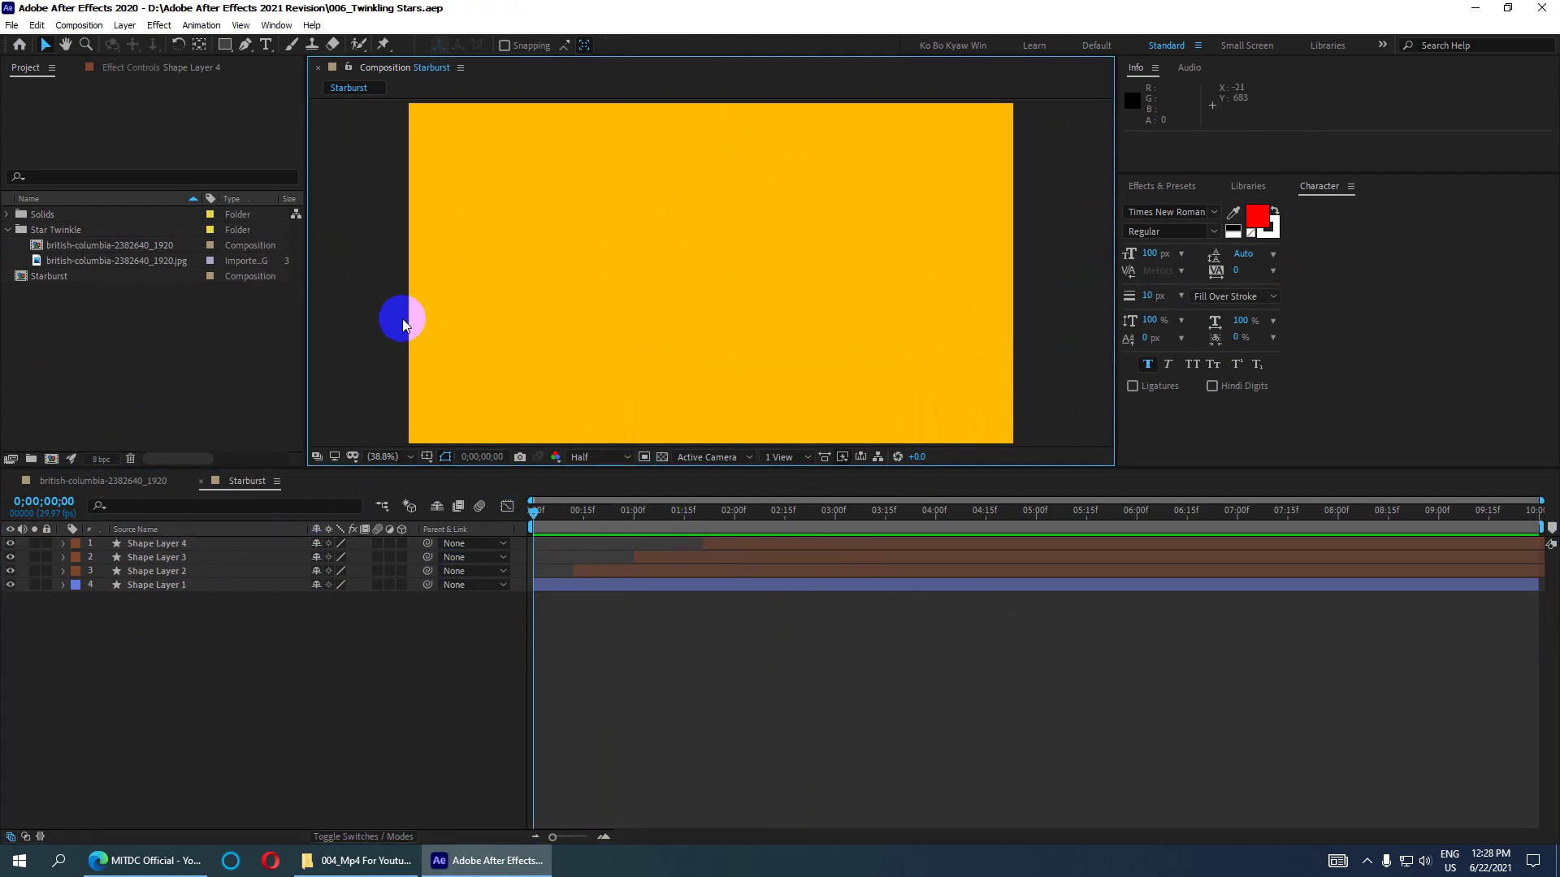
pyautogui.press('`')
pyautogui.press('space')
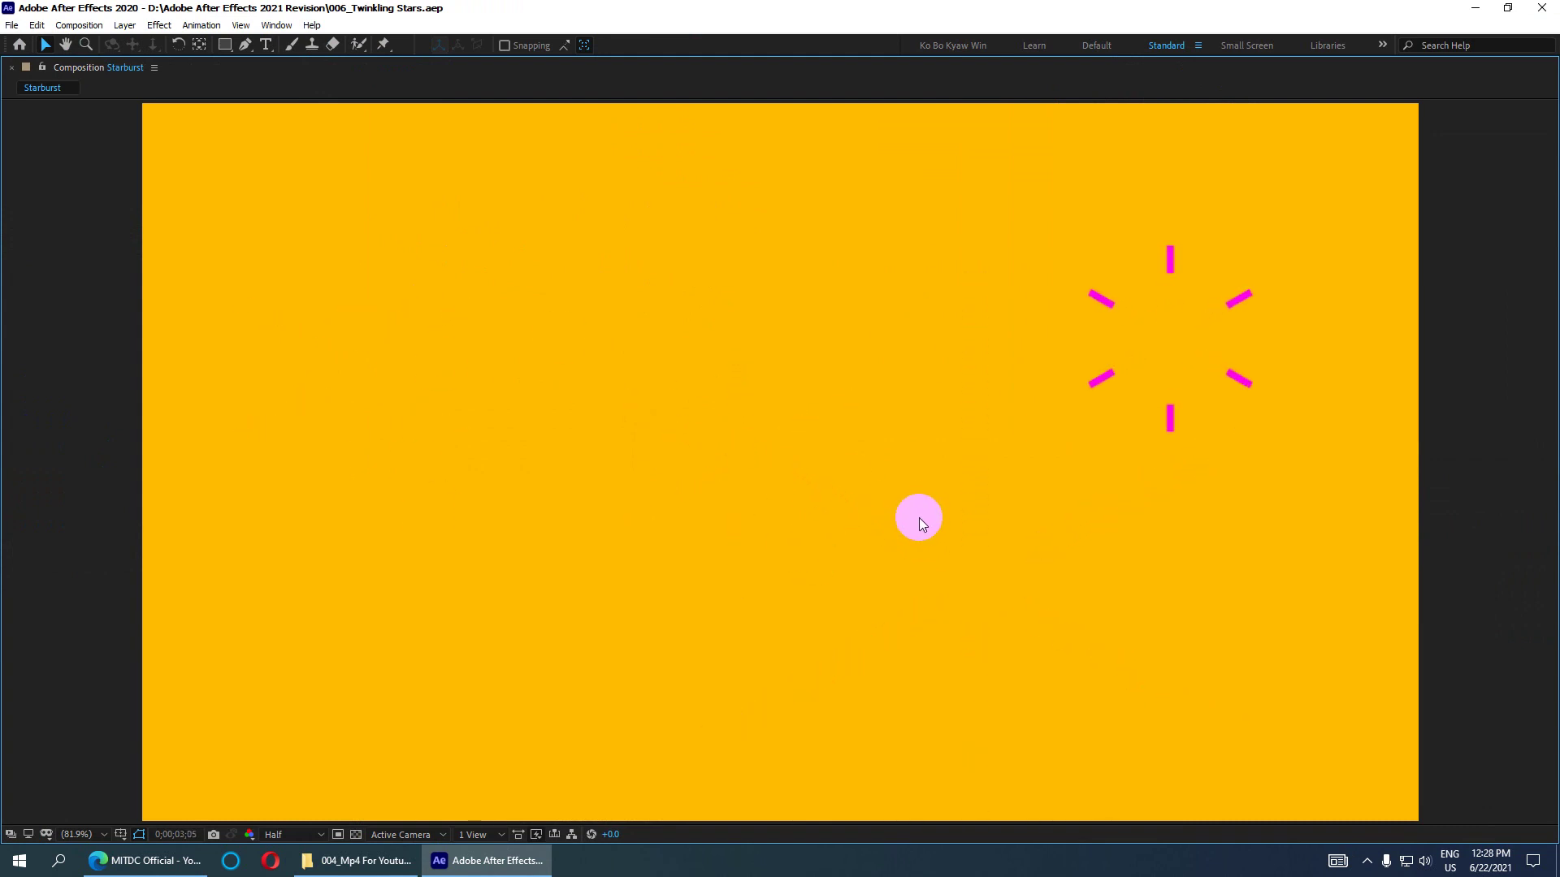
pyautogui.press('`')
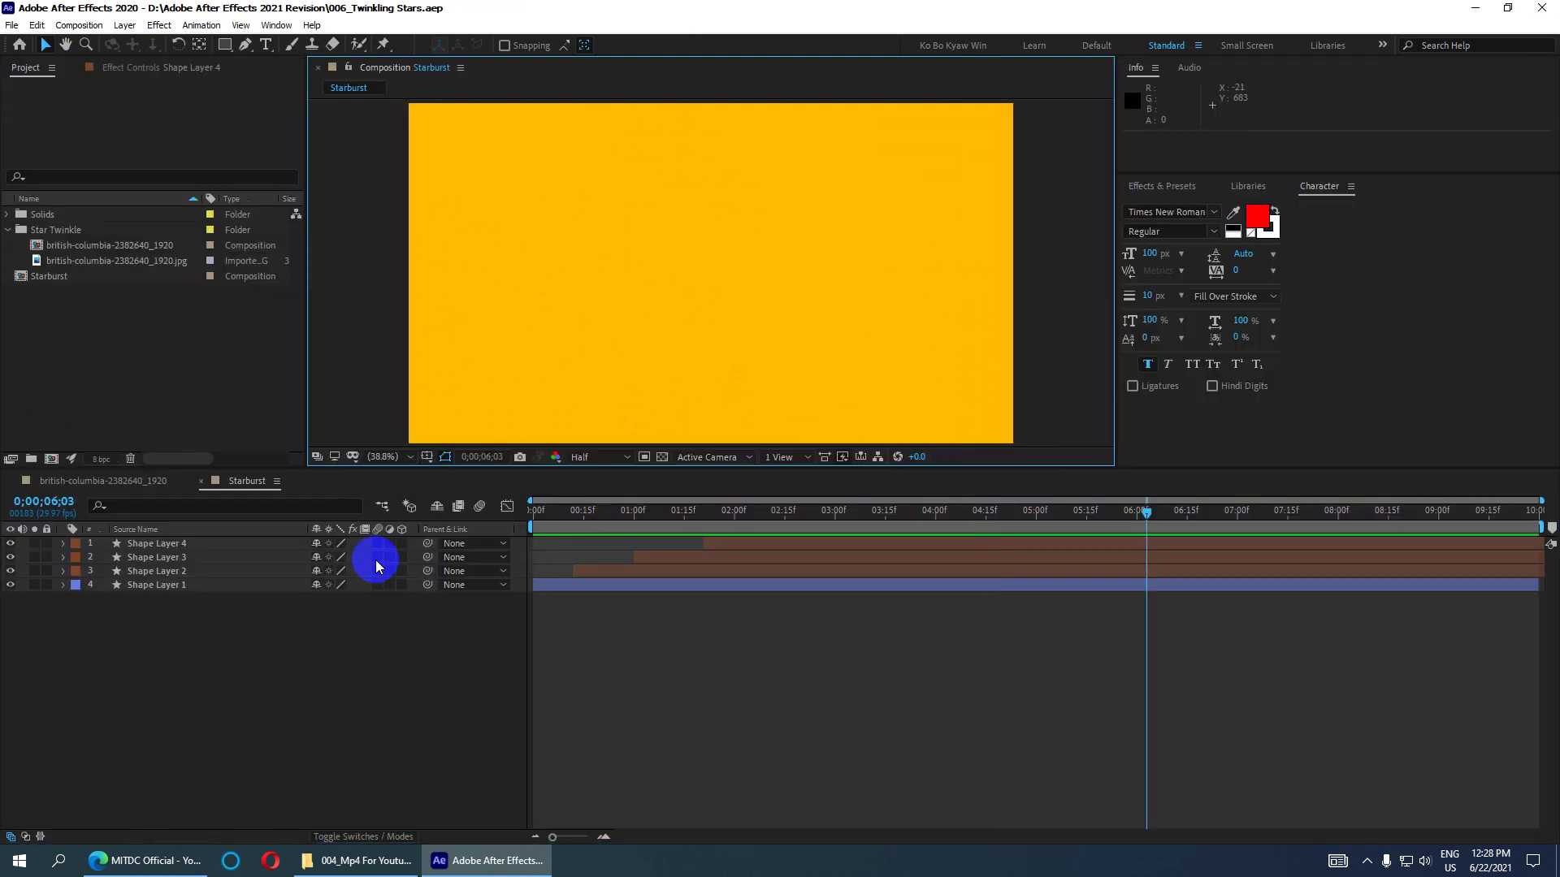
pyautogui.press('Home')
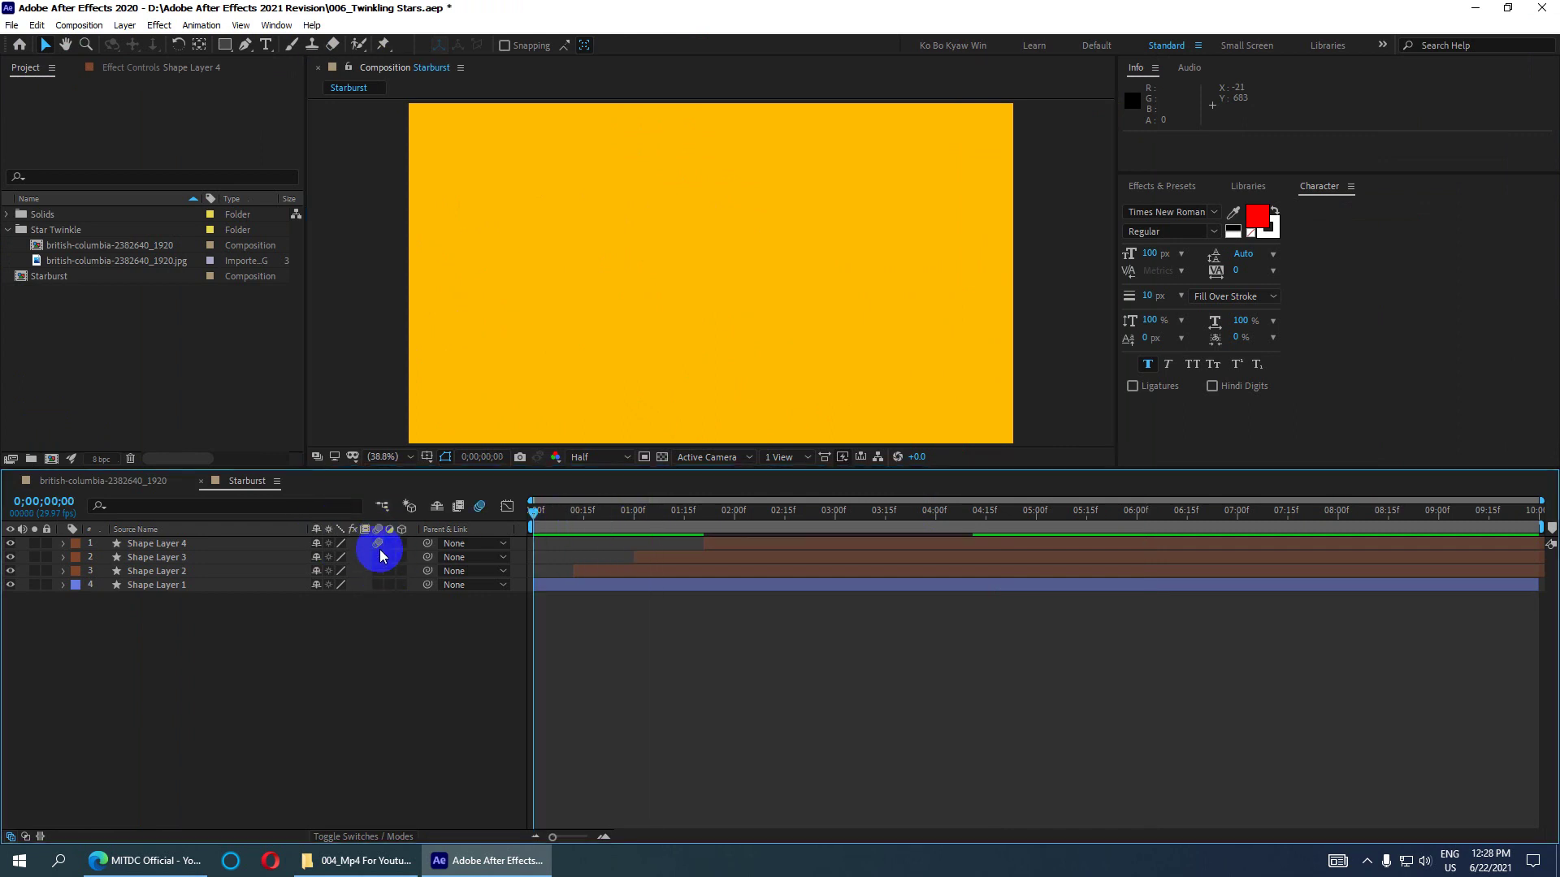
pyautogui.moveTo(380, 555); pyautogui.dragTo(377, 584)
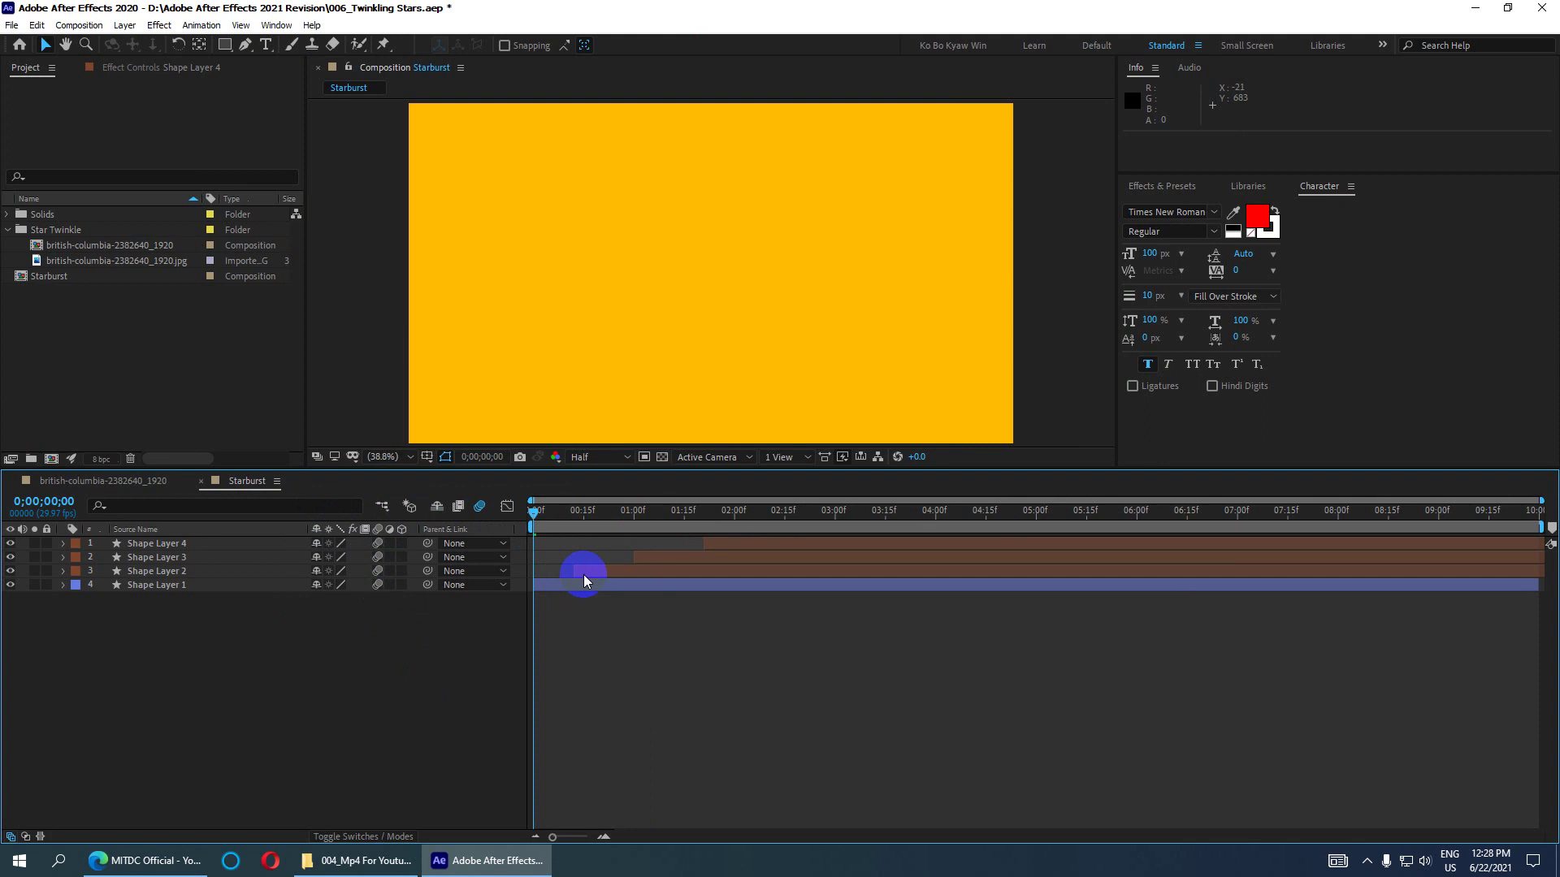
# - Switch the preview resolution from Half to Quarter and check it in the maximized viewer
pyautogui.click(582, 456)
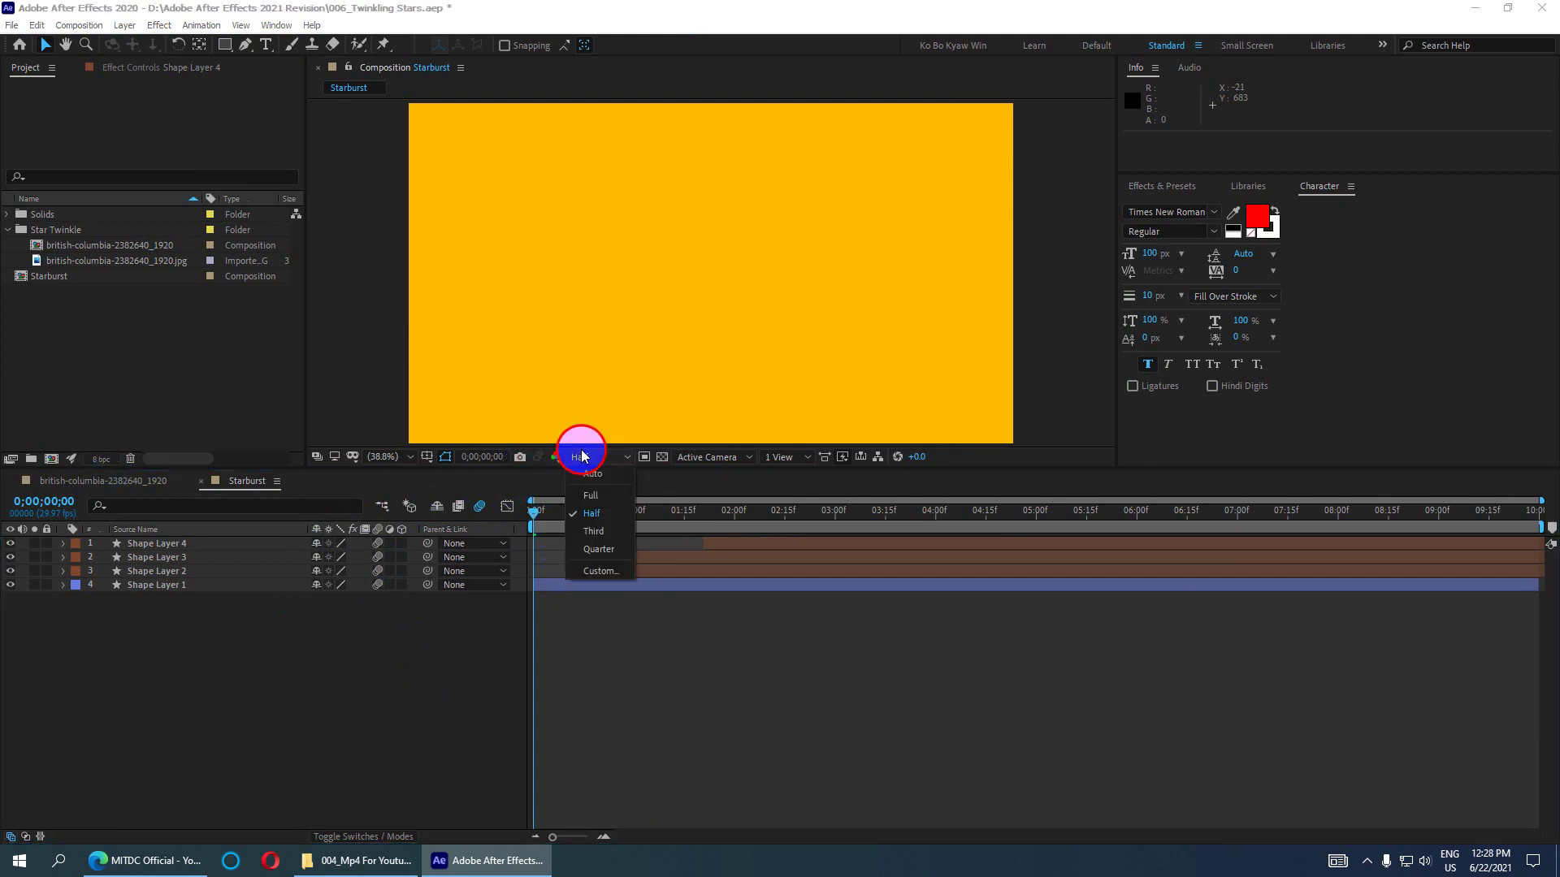
pyautogui.click(598, 550)
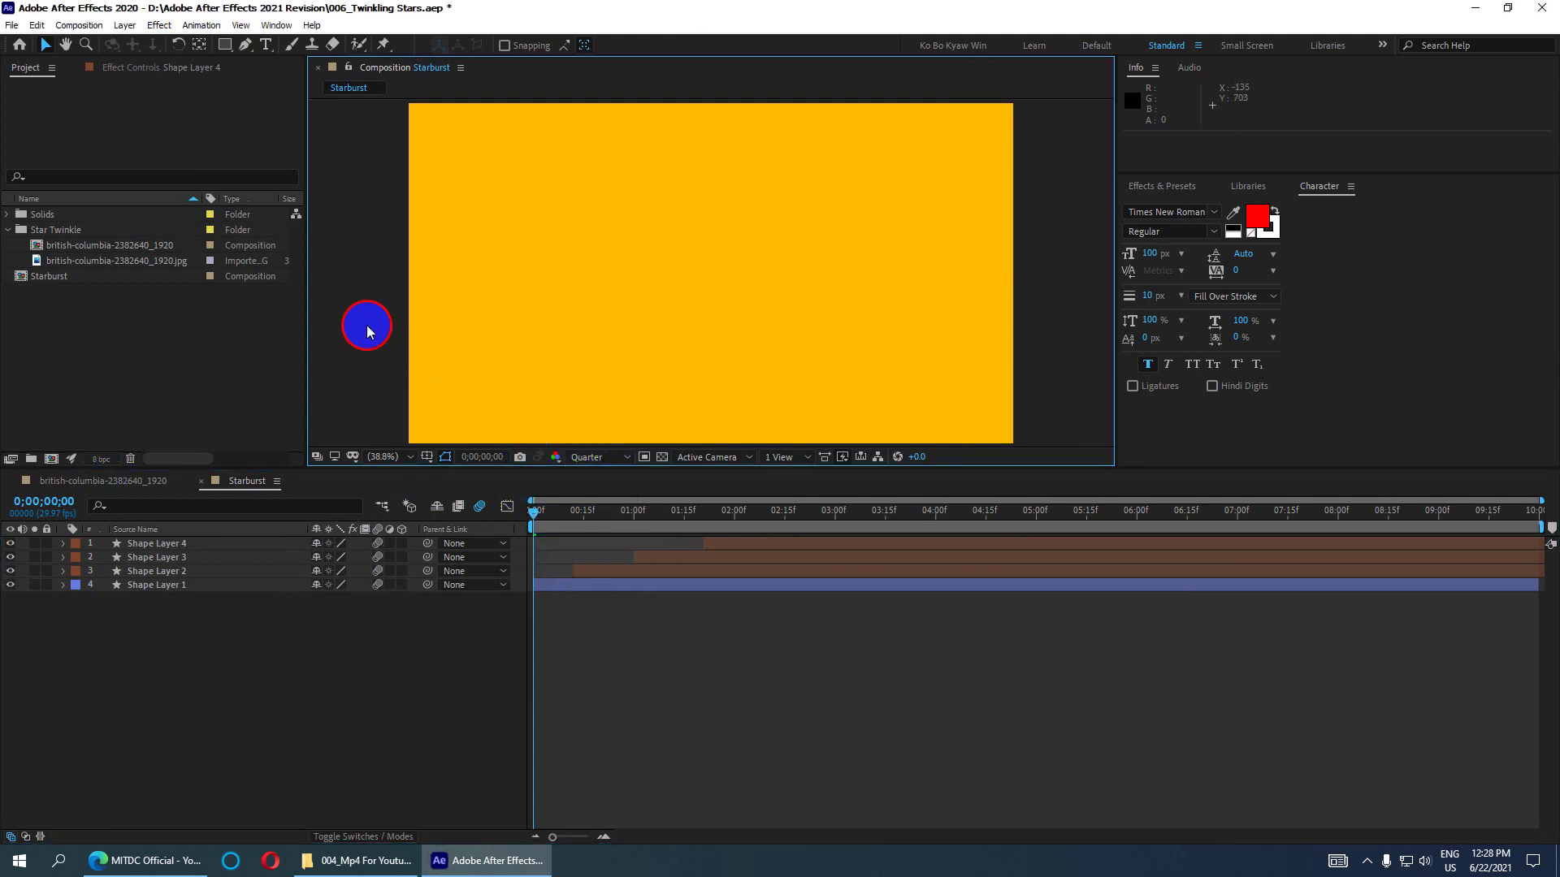
pyautogui.press('`')
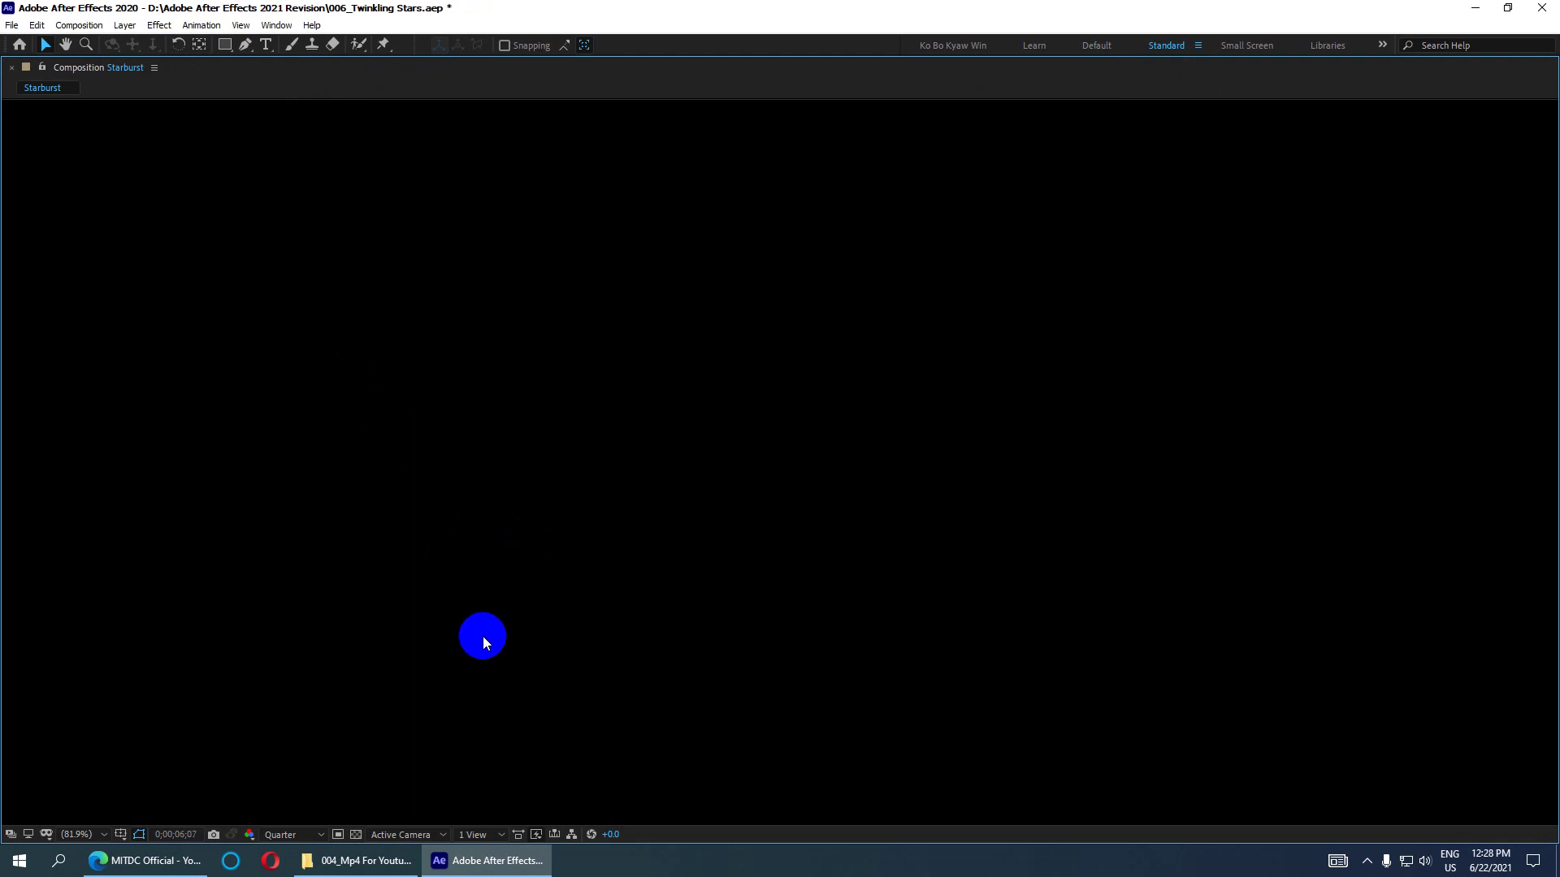
pyautogui.press('`')
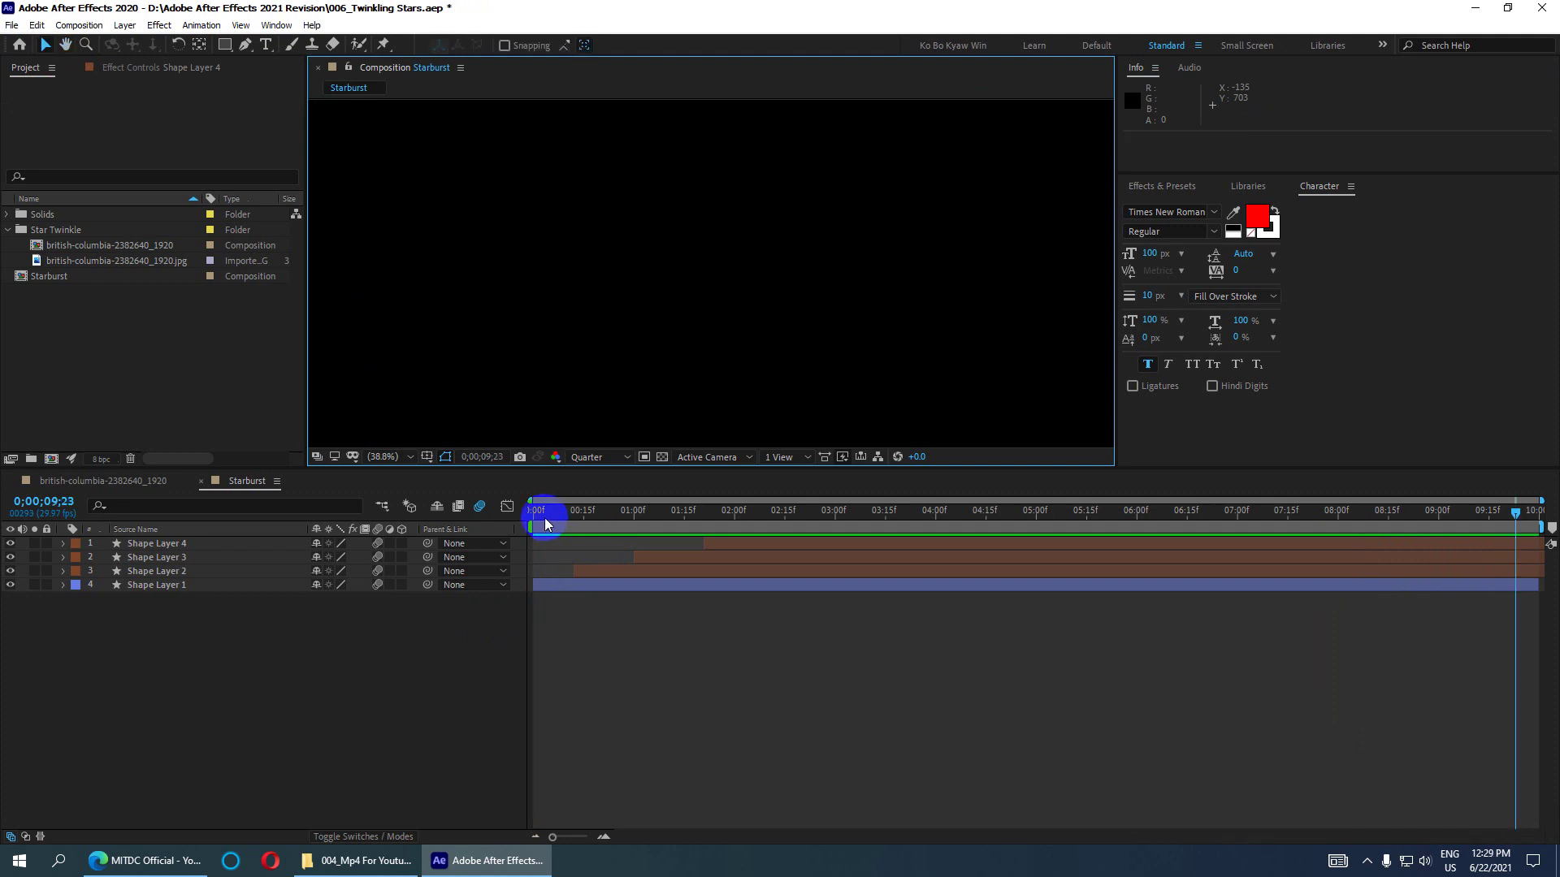
# - Fit the composition in a taller viewer panel and scrub through the starburst animation
pyautogui.moveTo(537, 512); pyautogui.dragTo(794, 512)
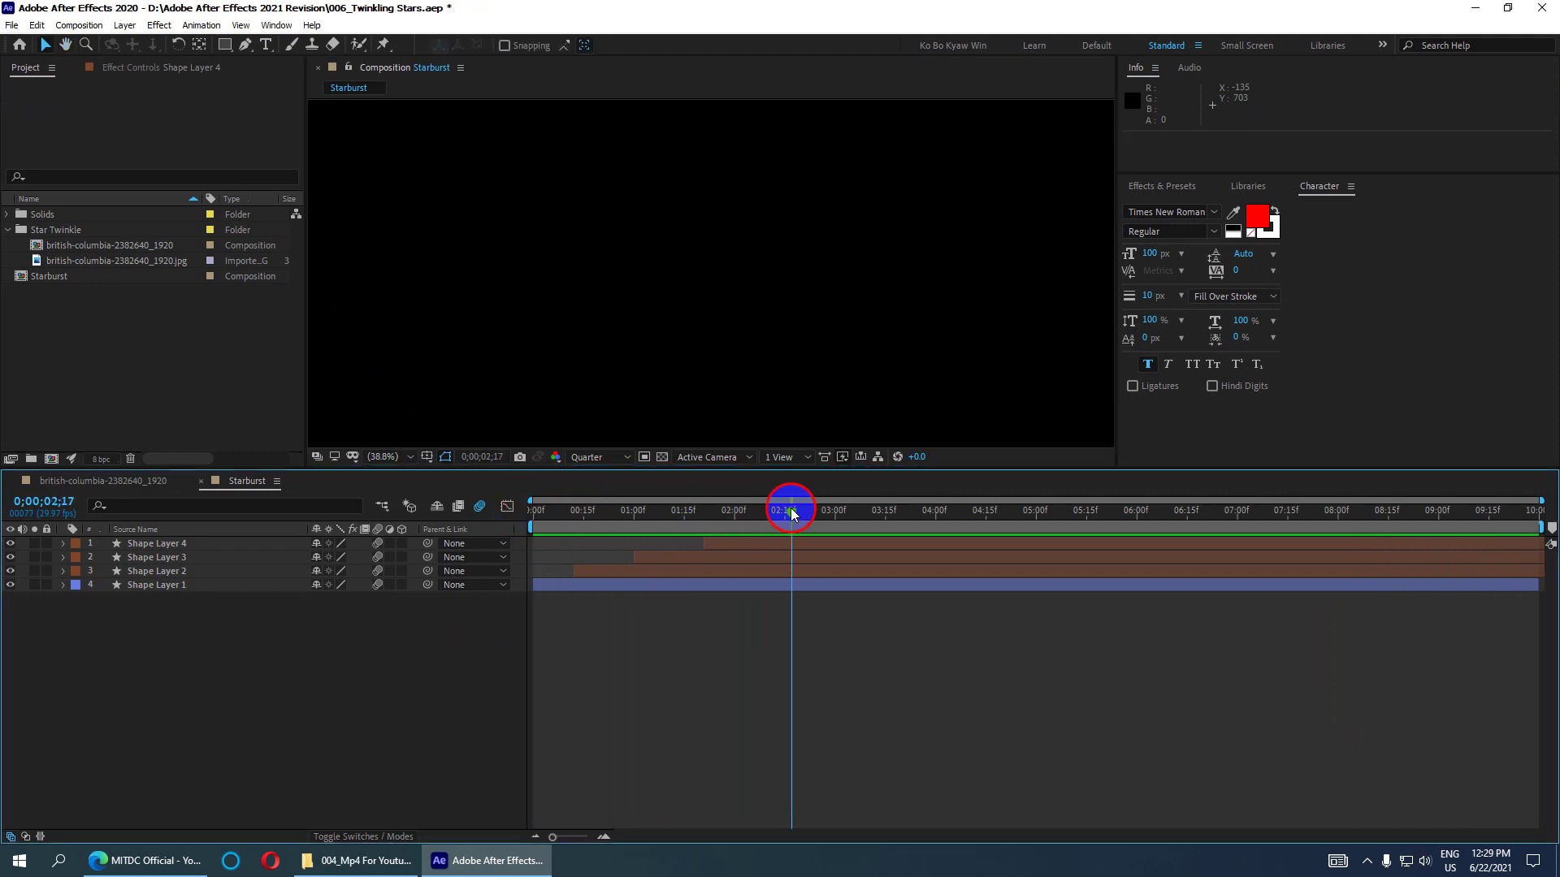
pyautogui.click(409, 456)
pyautogui.click(400, 485)
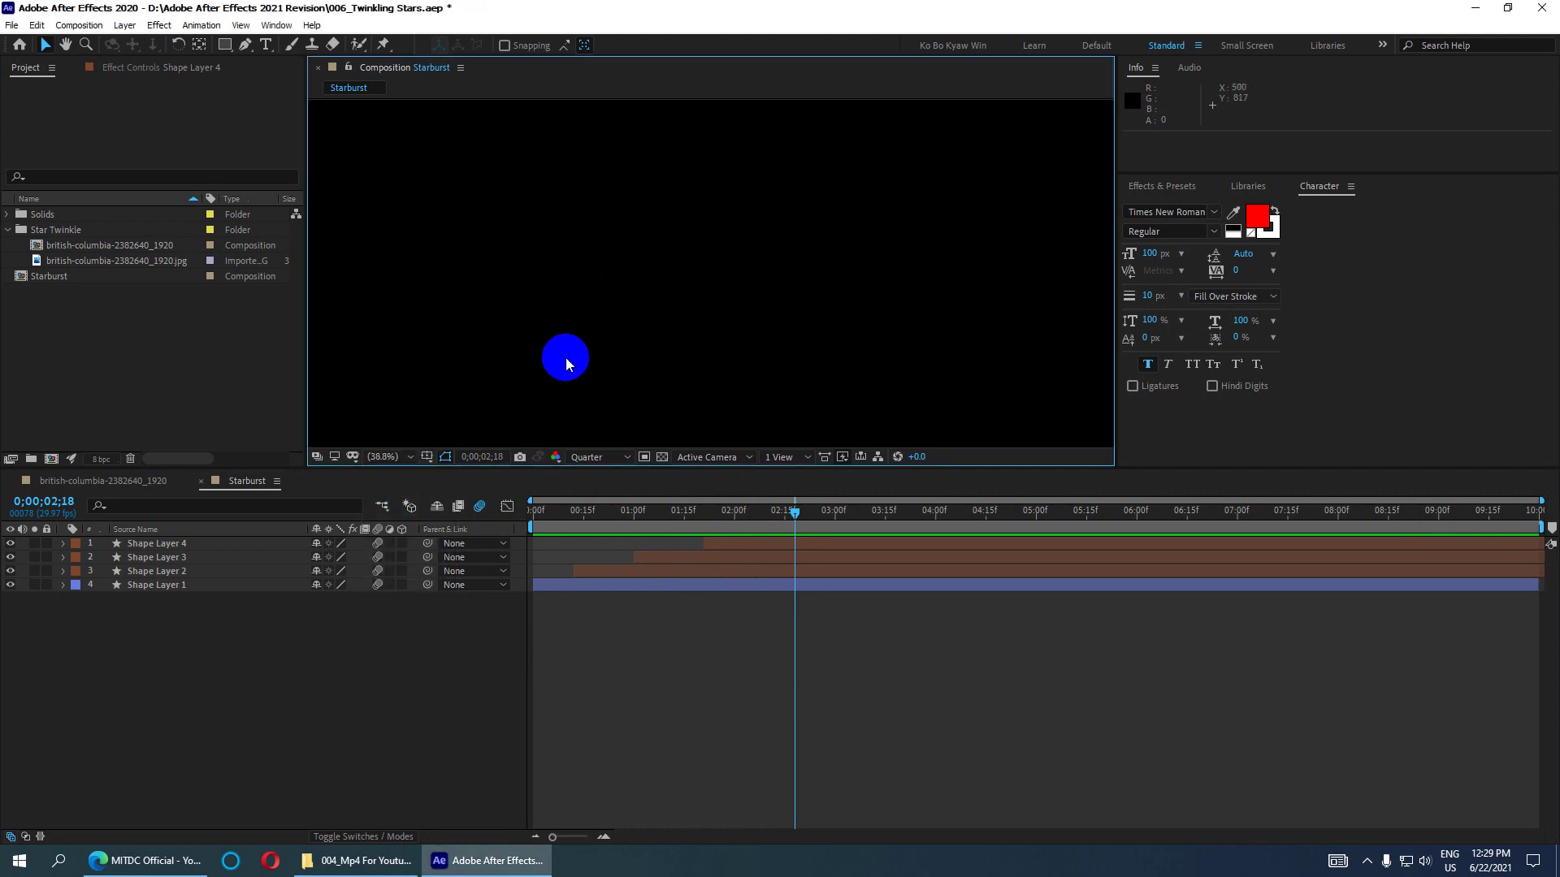
pyautogui.moveTo(547, 467); pyautogui.dragTo(584, 611)
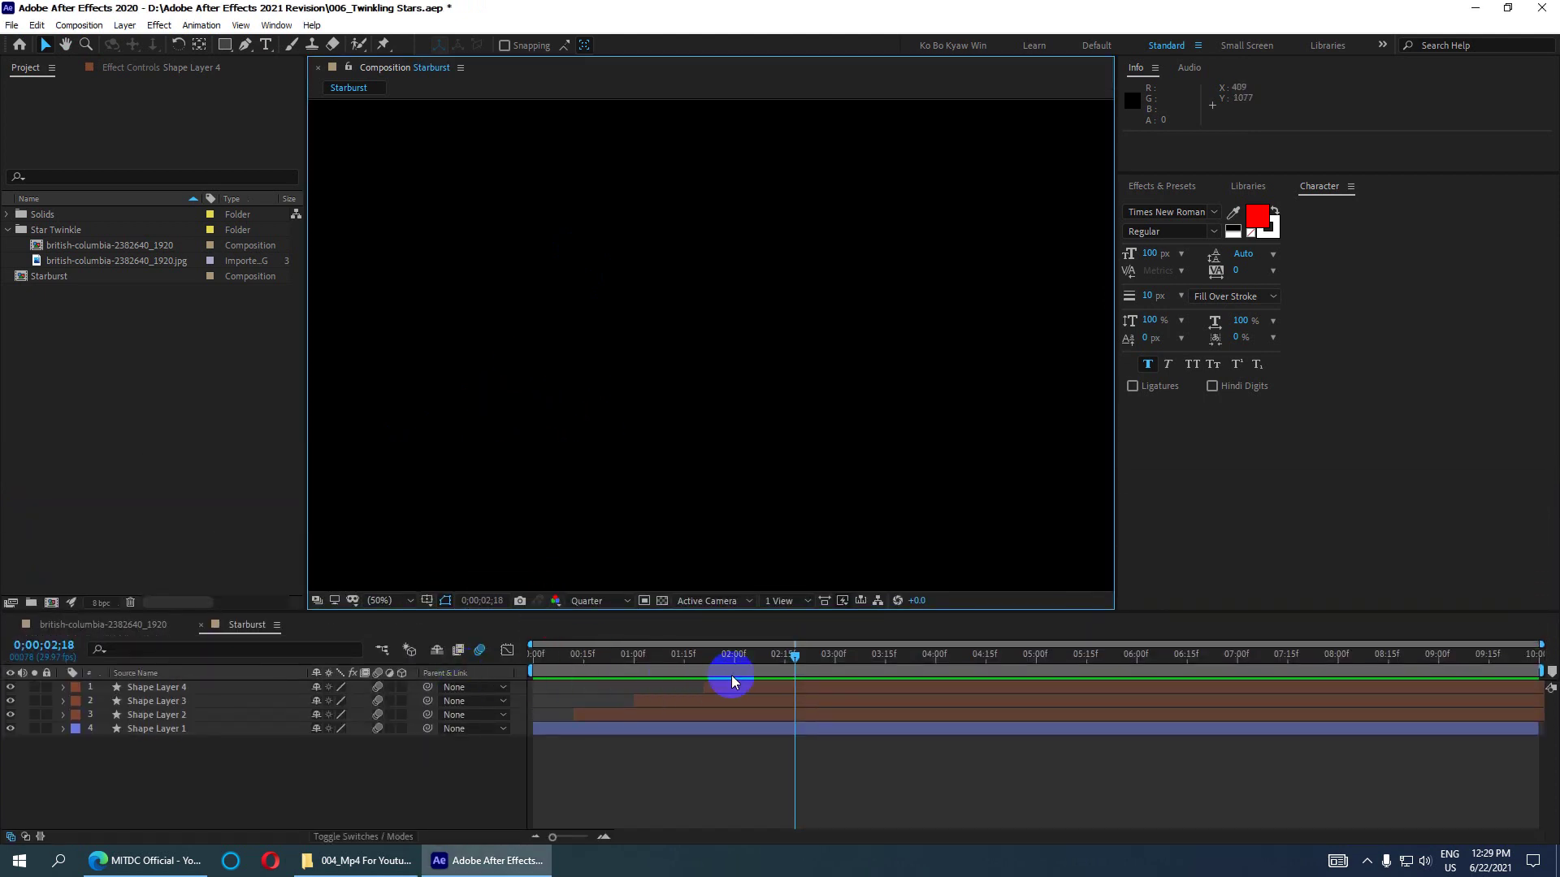
pyautogui.moveTo(795, 654)
pyautogui.mouseDown()
pyautogui.moveTo(825, 658)
pyautogui.moveTo(748, 654)
pyautogui.mouseUp()
pyautogui.click(479, 651)
pyautogui.moveTo(754, 655)
pyautogui.mouseDown()
pyautogui.moveTo(592, 656)
pyautogui.moveTo(627, 655)
pyautogui.mouseUp()
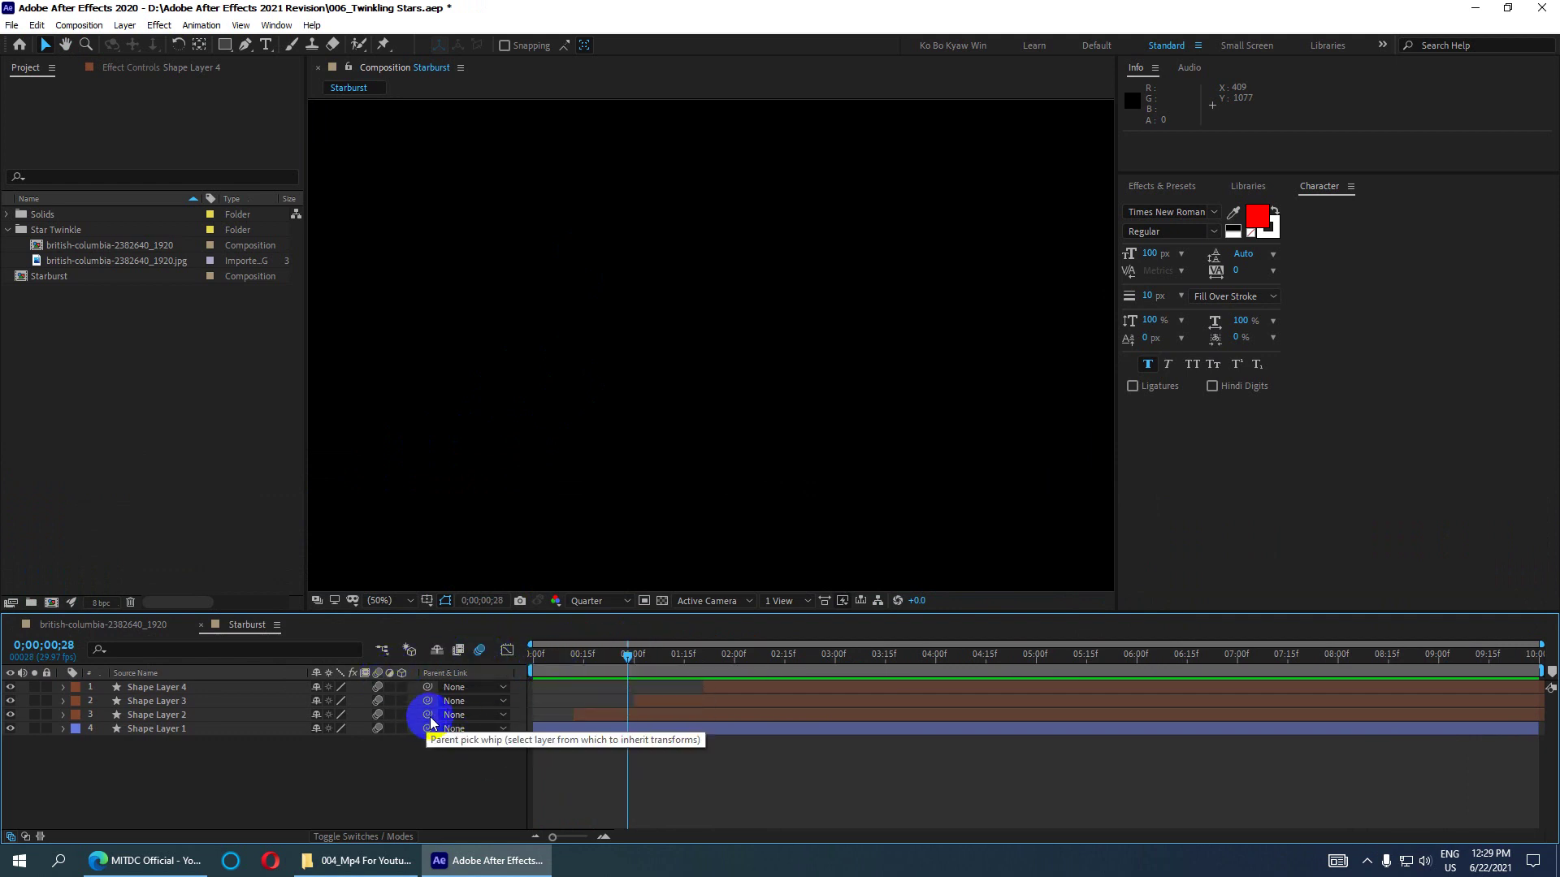
# - Turn off Shape Layer 4's motion blur and fit the view at 50% around 1;12
pyautogui.click(377, 688)
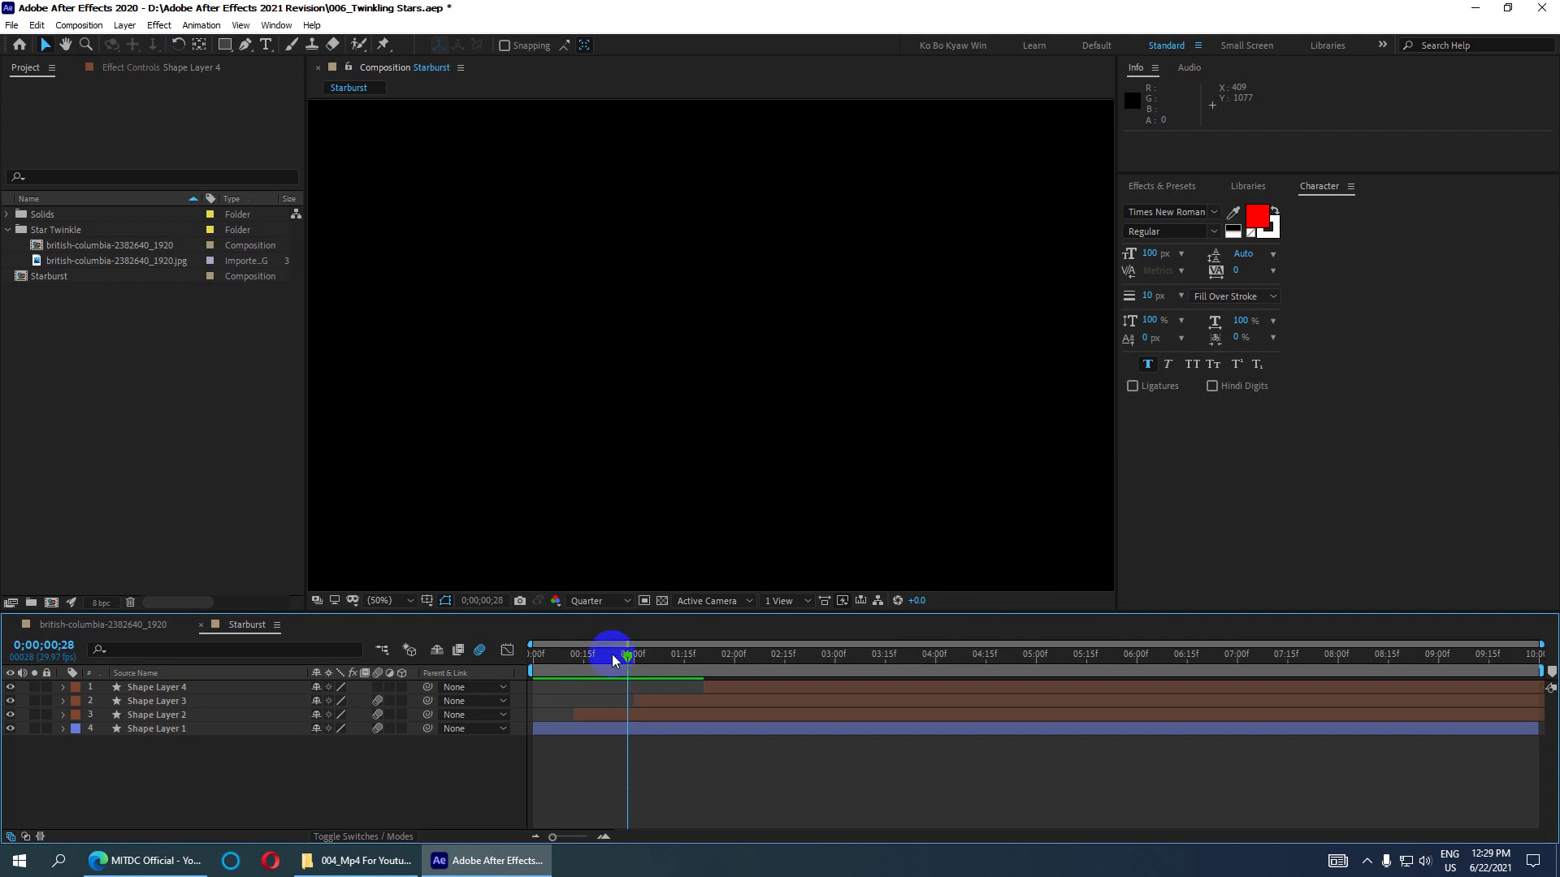
pyautogui.moveTo(613, 656); pyautogui.dragTo(674, 656)
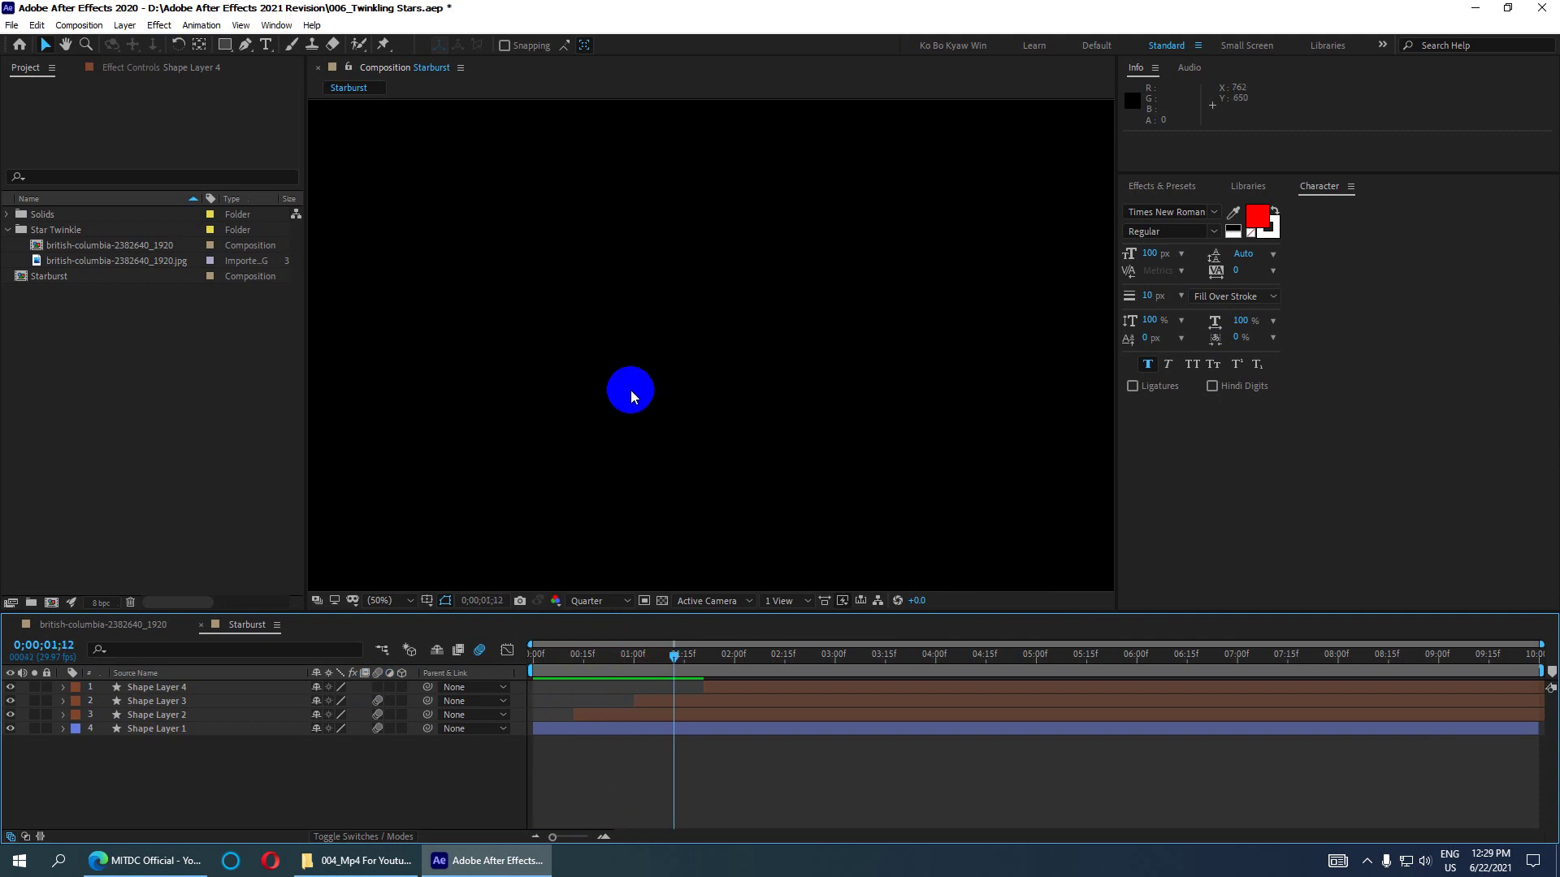
pyautogui.click(412, 599)
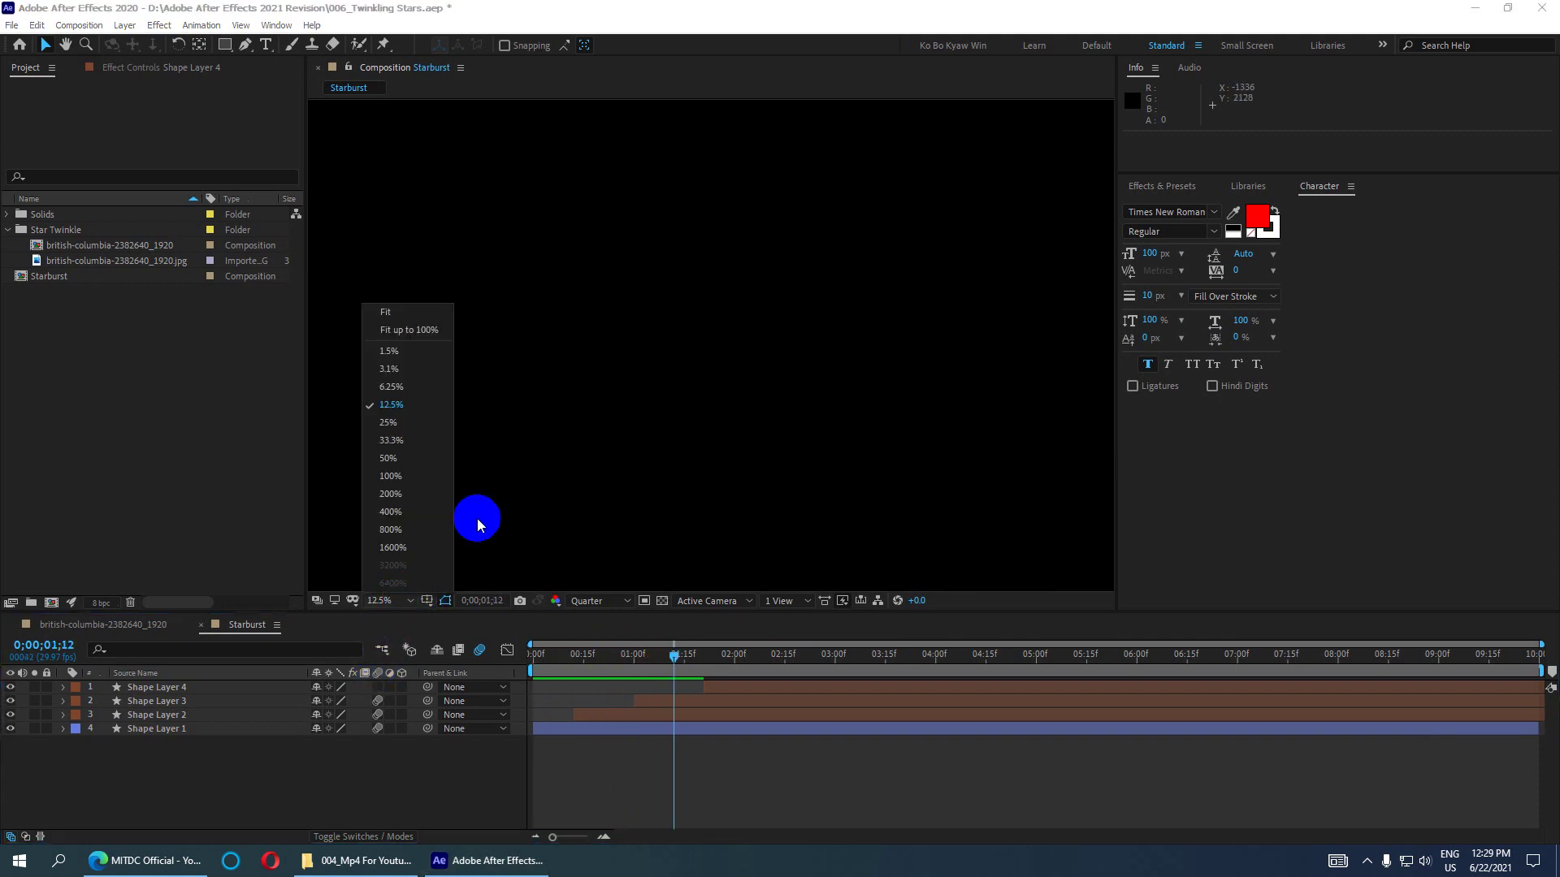
pyautogui.click(411, 325)
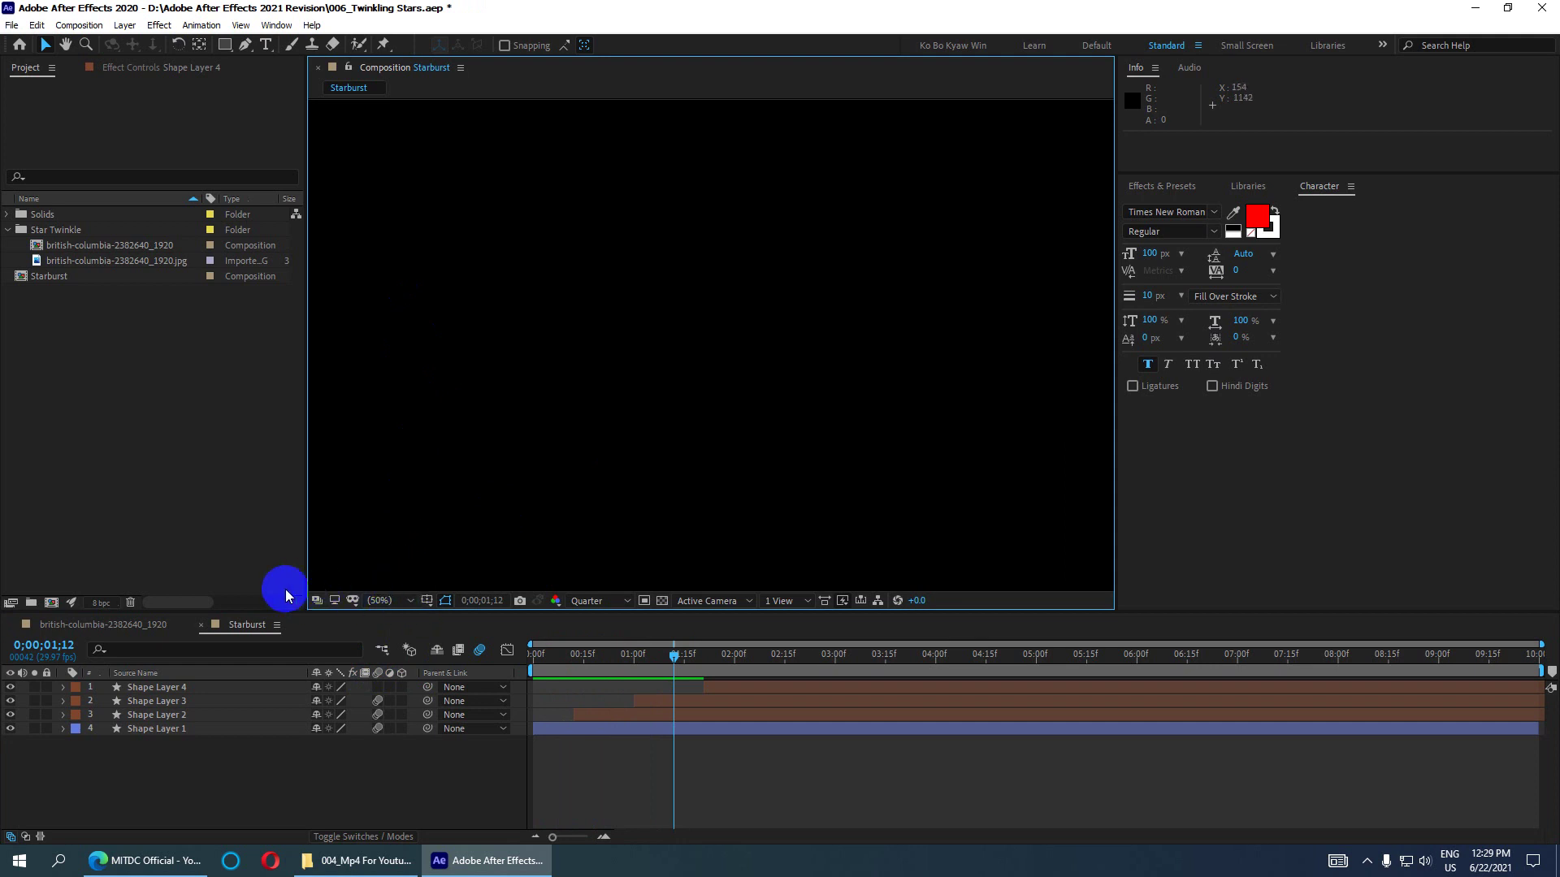
pyautogui.press('`')
pyautogui.press('`')
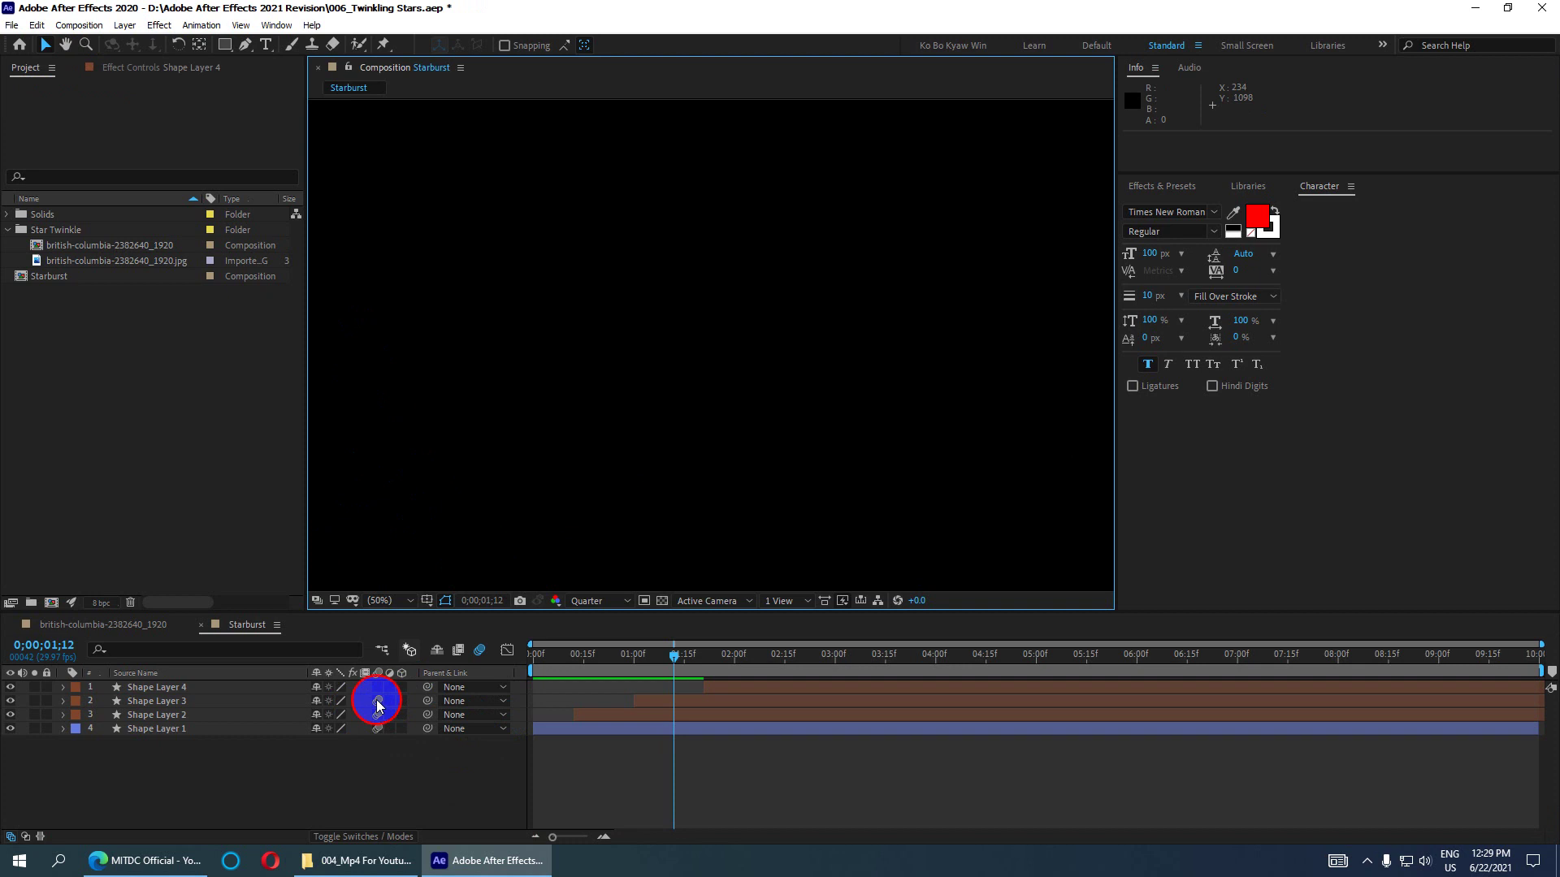
# - Toggle Shape Layer 3's motion blur switch and preview the animation from the start
pyautogui.click(377, 706)
pyautogui.moveTo(674, 654); pyautogui.dragTo(463, 655)
pyautogui.press('space')
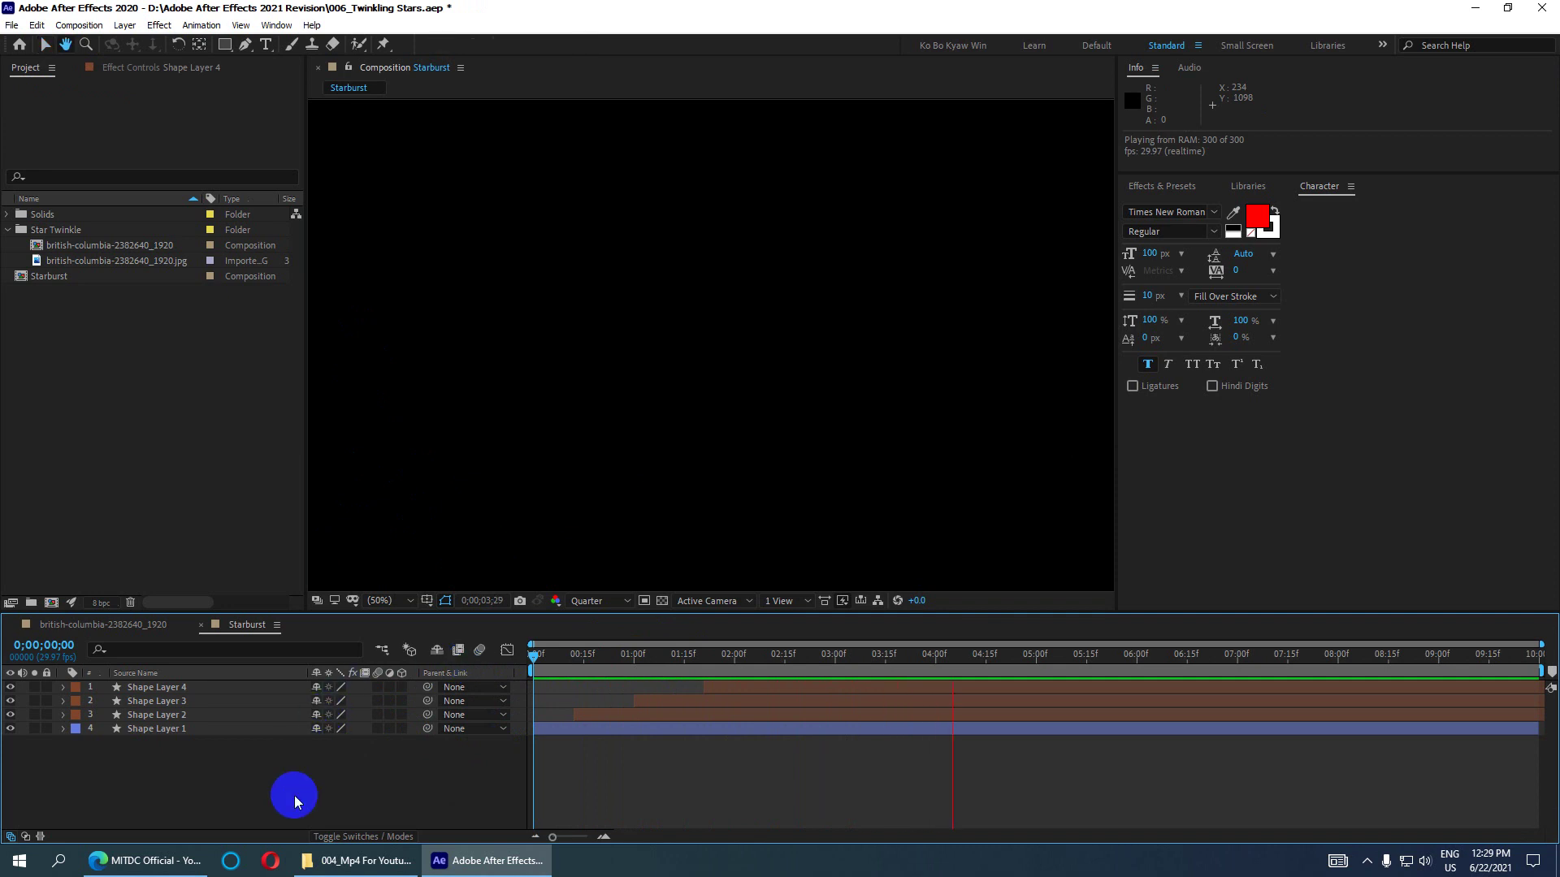
pyautogui.moveTo(624, 655); pyautogui.dragTo(593, 660)
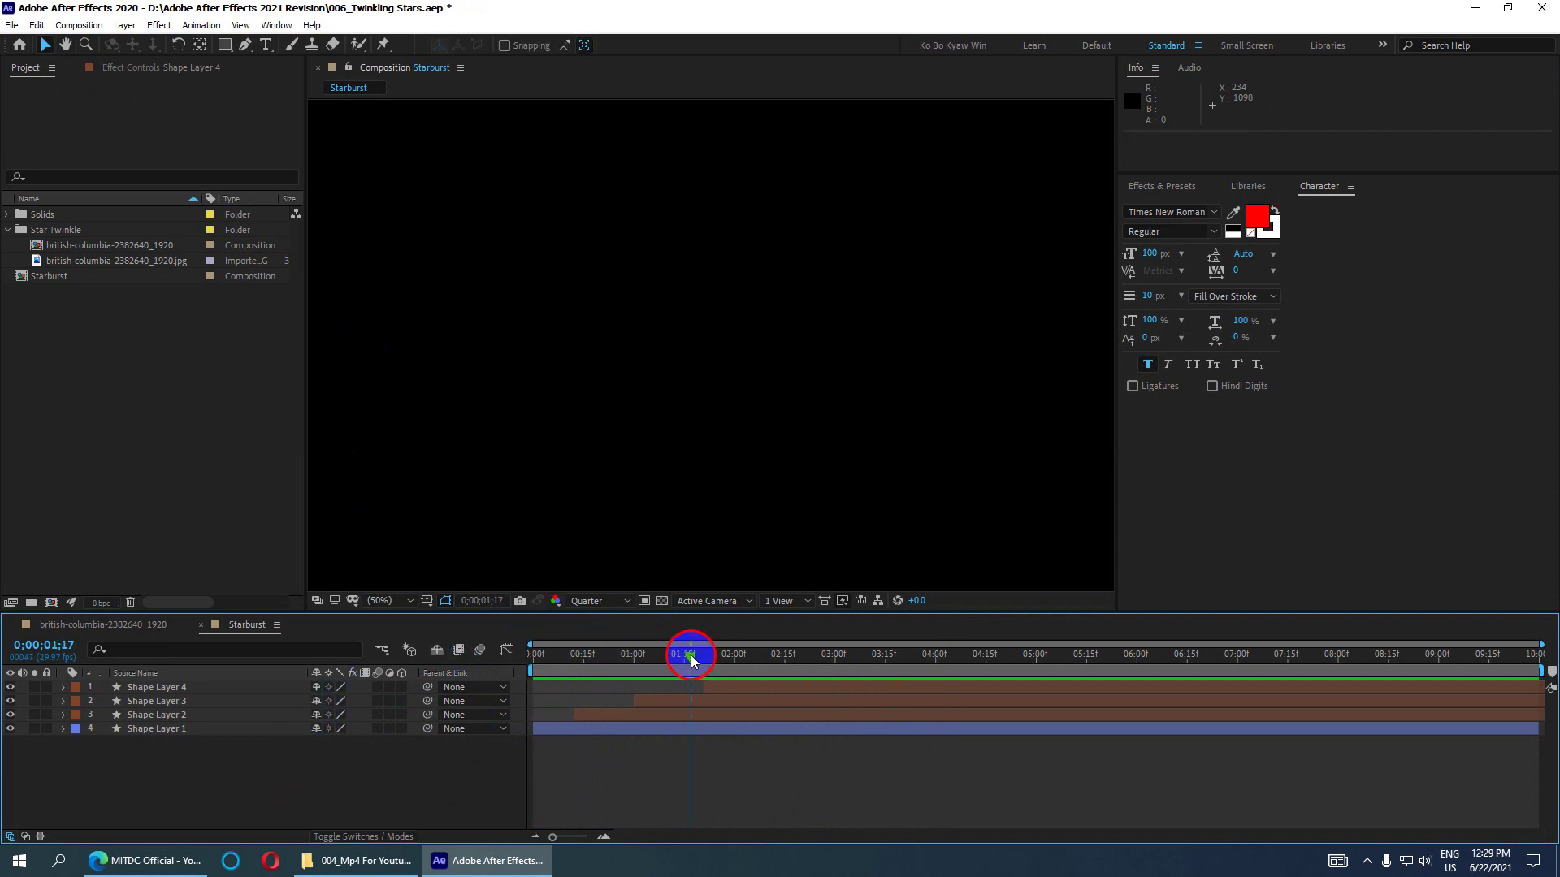
pyautogui.press('space')
# - Select Shape Layer 4 and undo the last layer switch change with Ctrl+Z
pyautogui.click(630, 660)
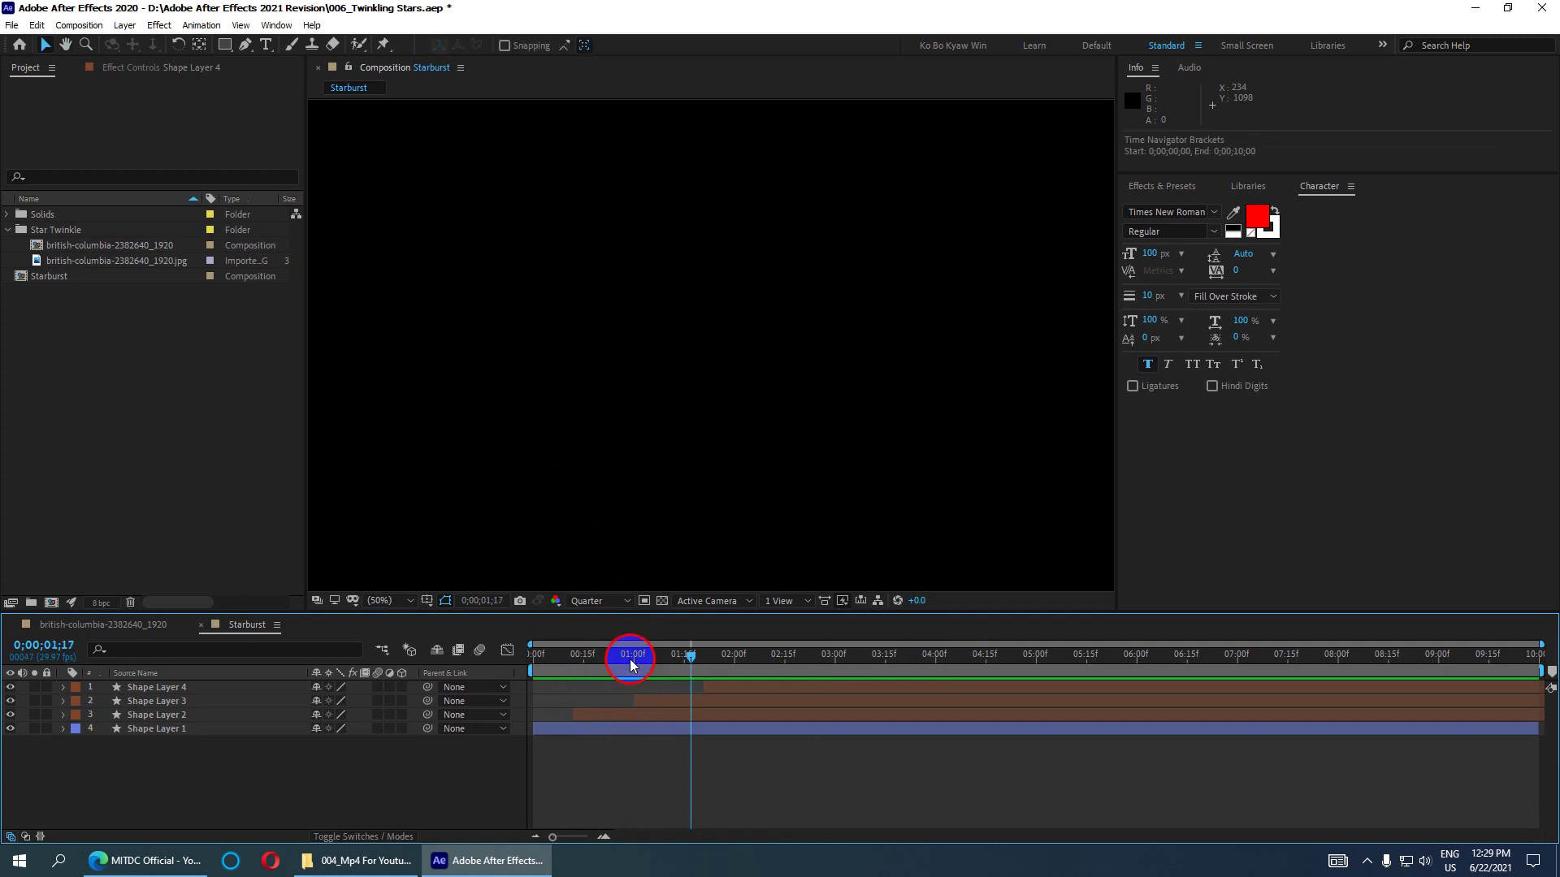
pyautogui.click(550, 839)
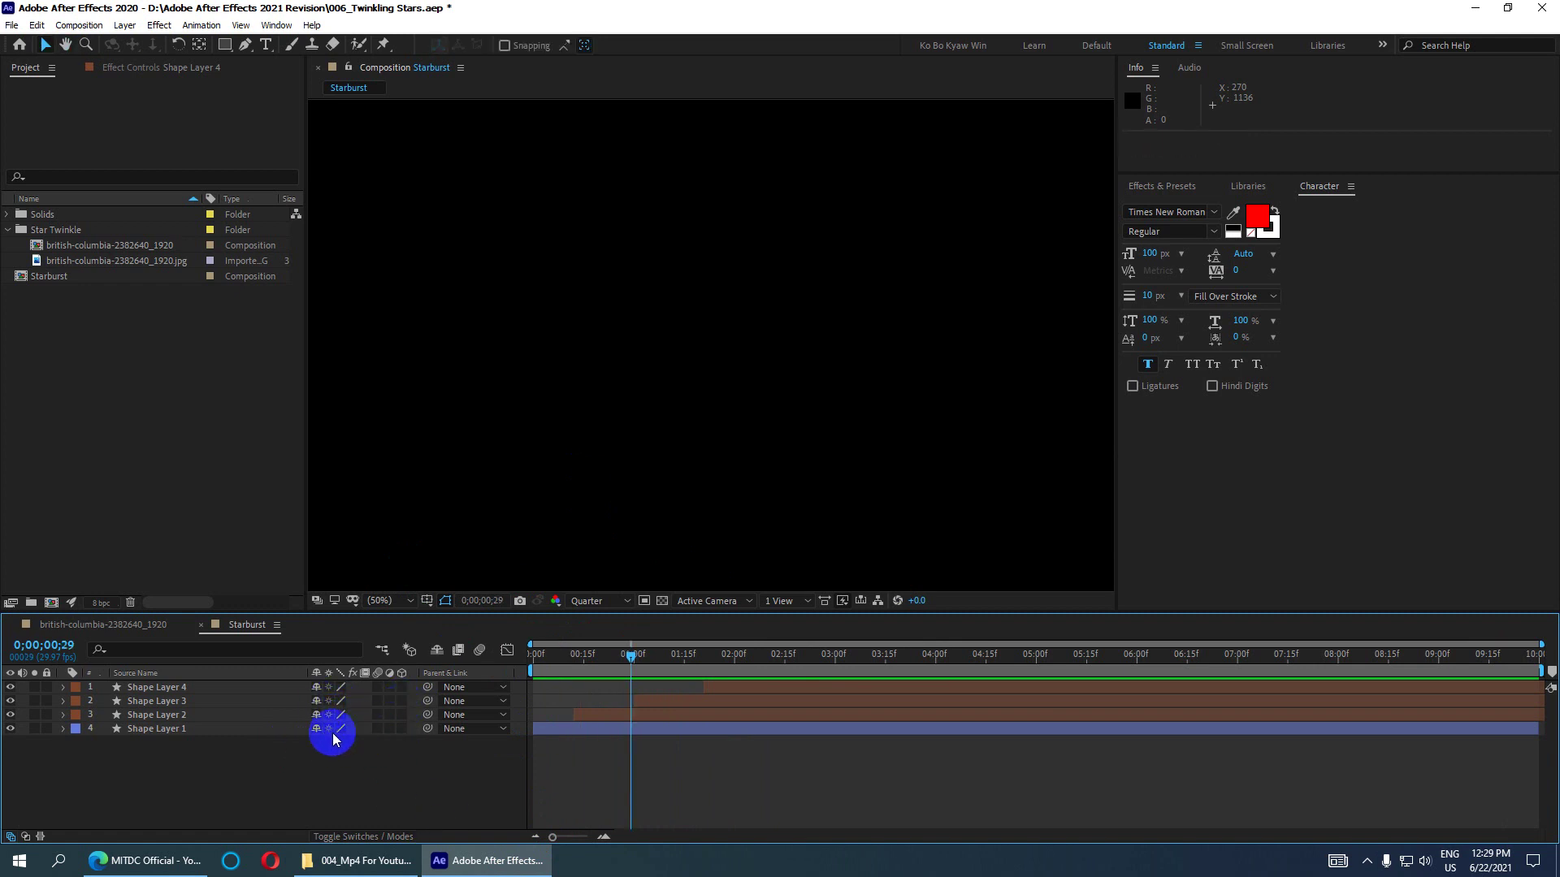
pyautogui.click(212, 689)
pyautogui.moveTo(641, 688); pyautogui.dragTo(563, 656)
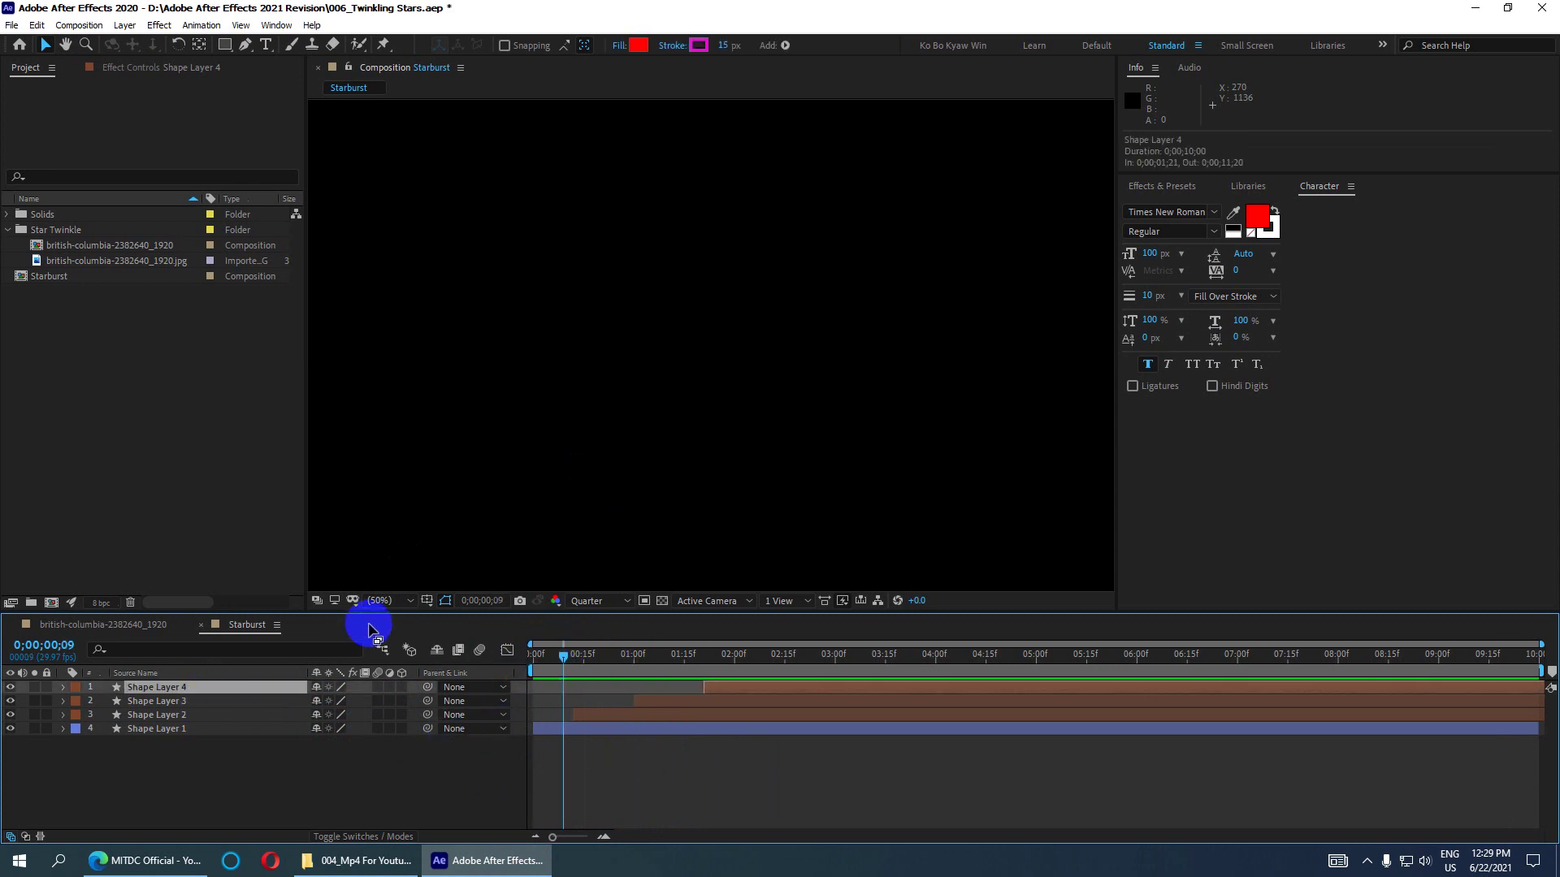
pyautogui.hotkey('ctrl', 'z')
pyautogui.hotkey('ctrl', 'z')
pyautogui.hotkey('ctrl', 'z')
pyautogui.hotkey('ctrl', 'z')
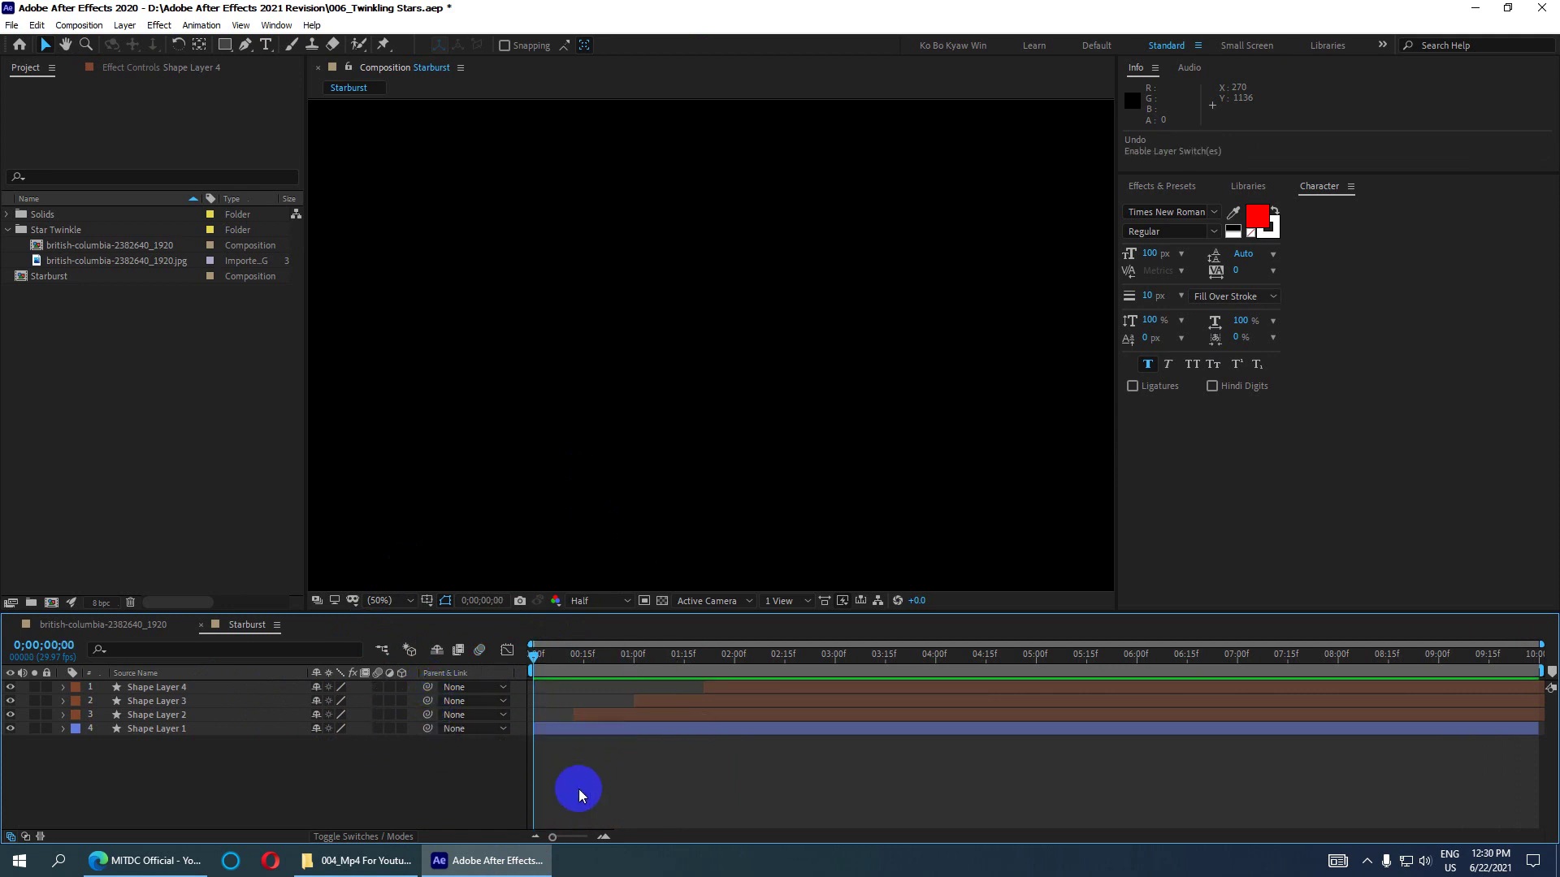
# - Change the viewer magnification around 1.5 seconds and preview the animation
pyautogui.moveTo(536, 654); pyautogui.dragTo(727, 654)
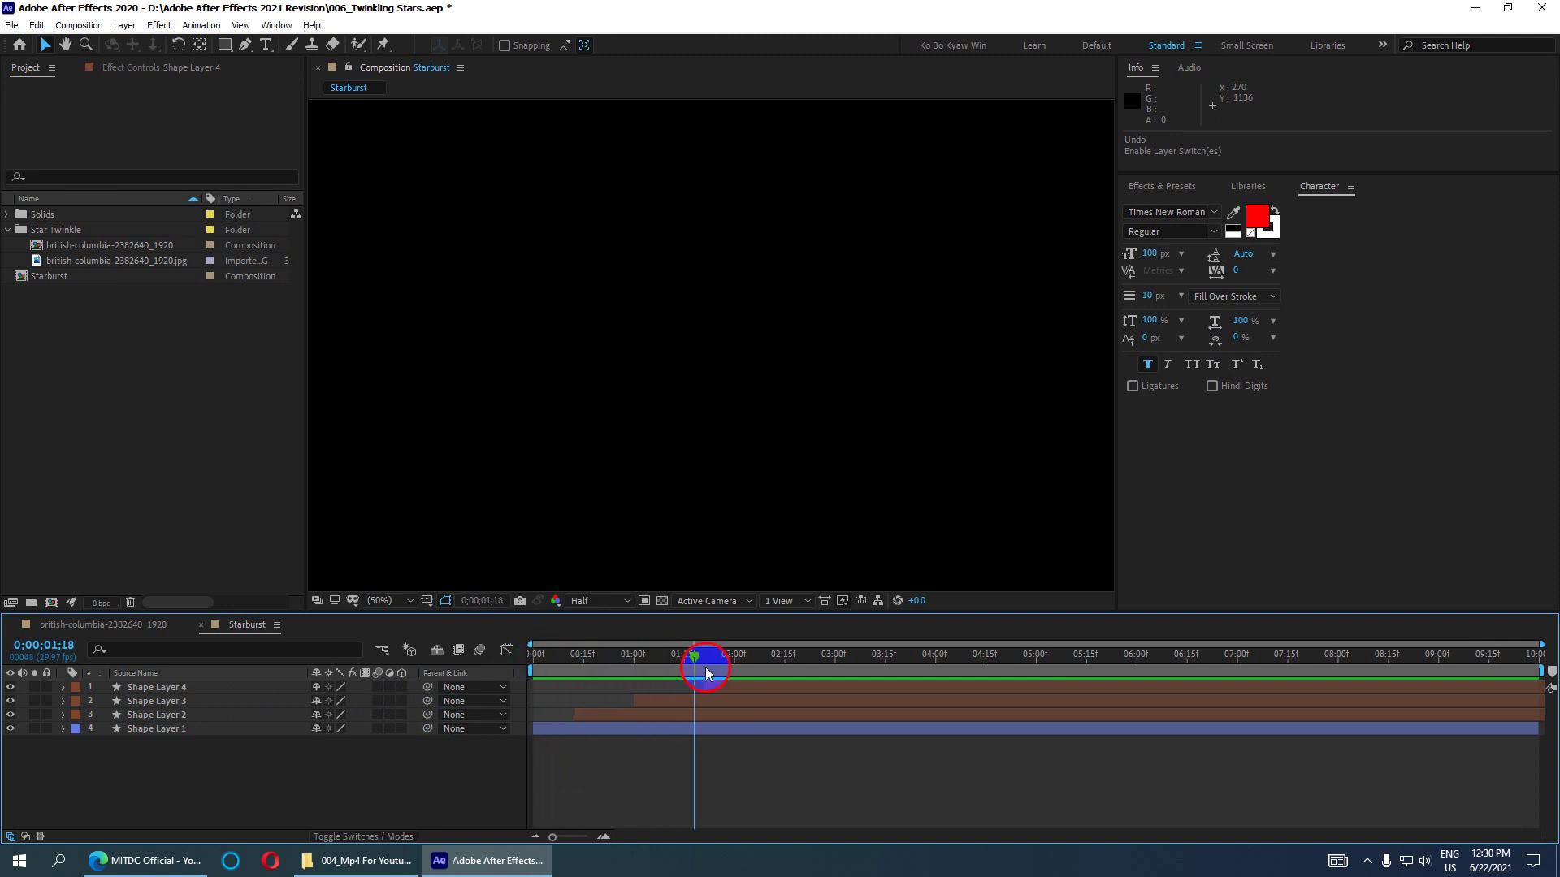
pyautogui.click(386, 602)
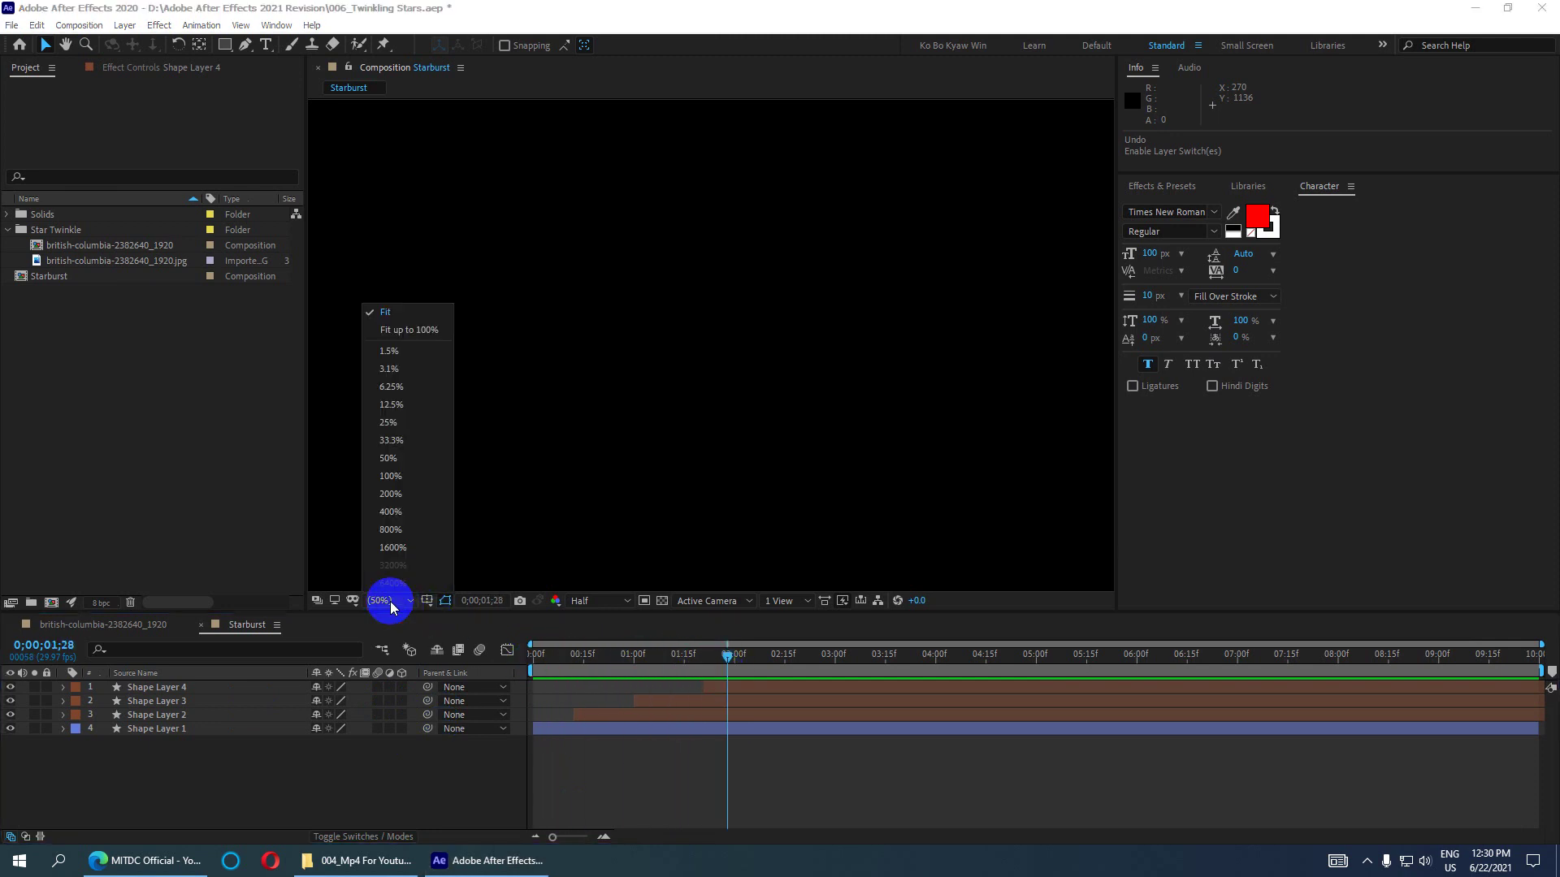
pyautogui.click(398, 353)
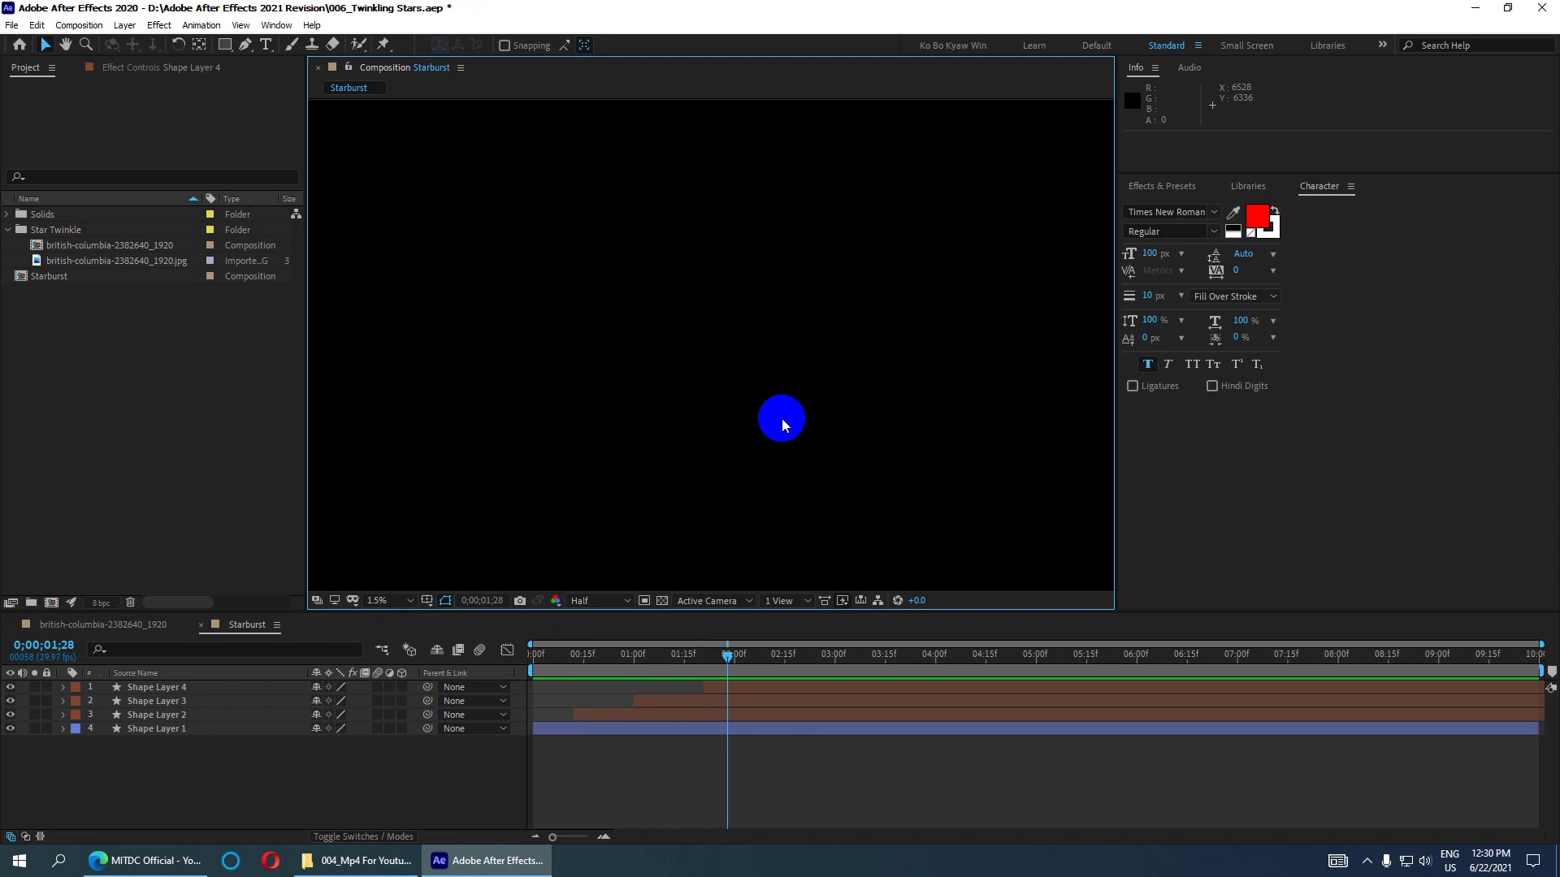
pyautogui.press('space')
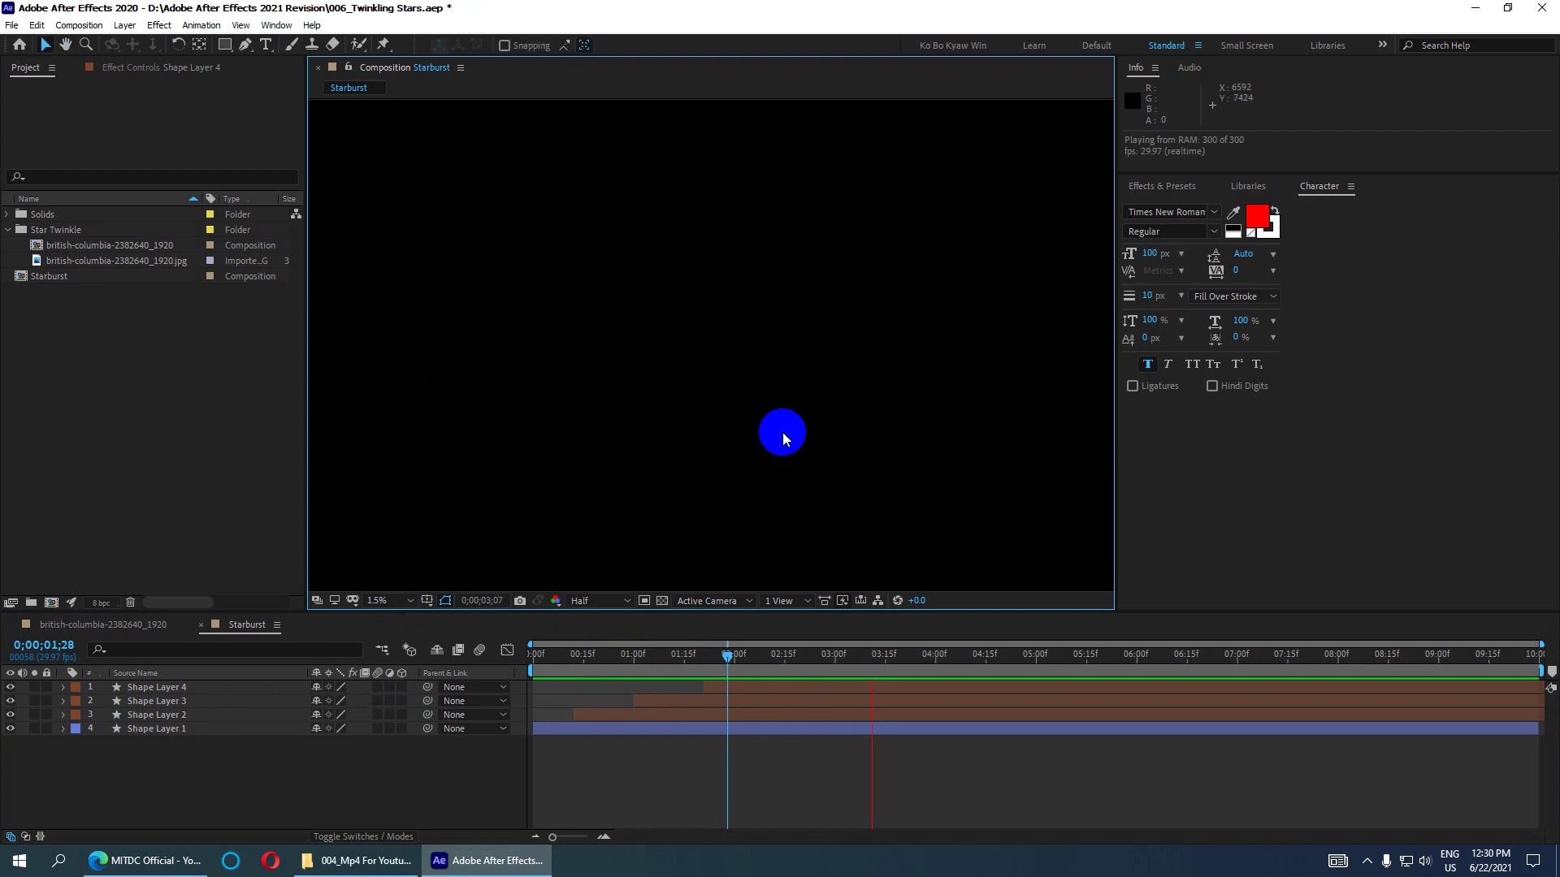
pyautogui.press('space')
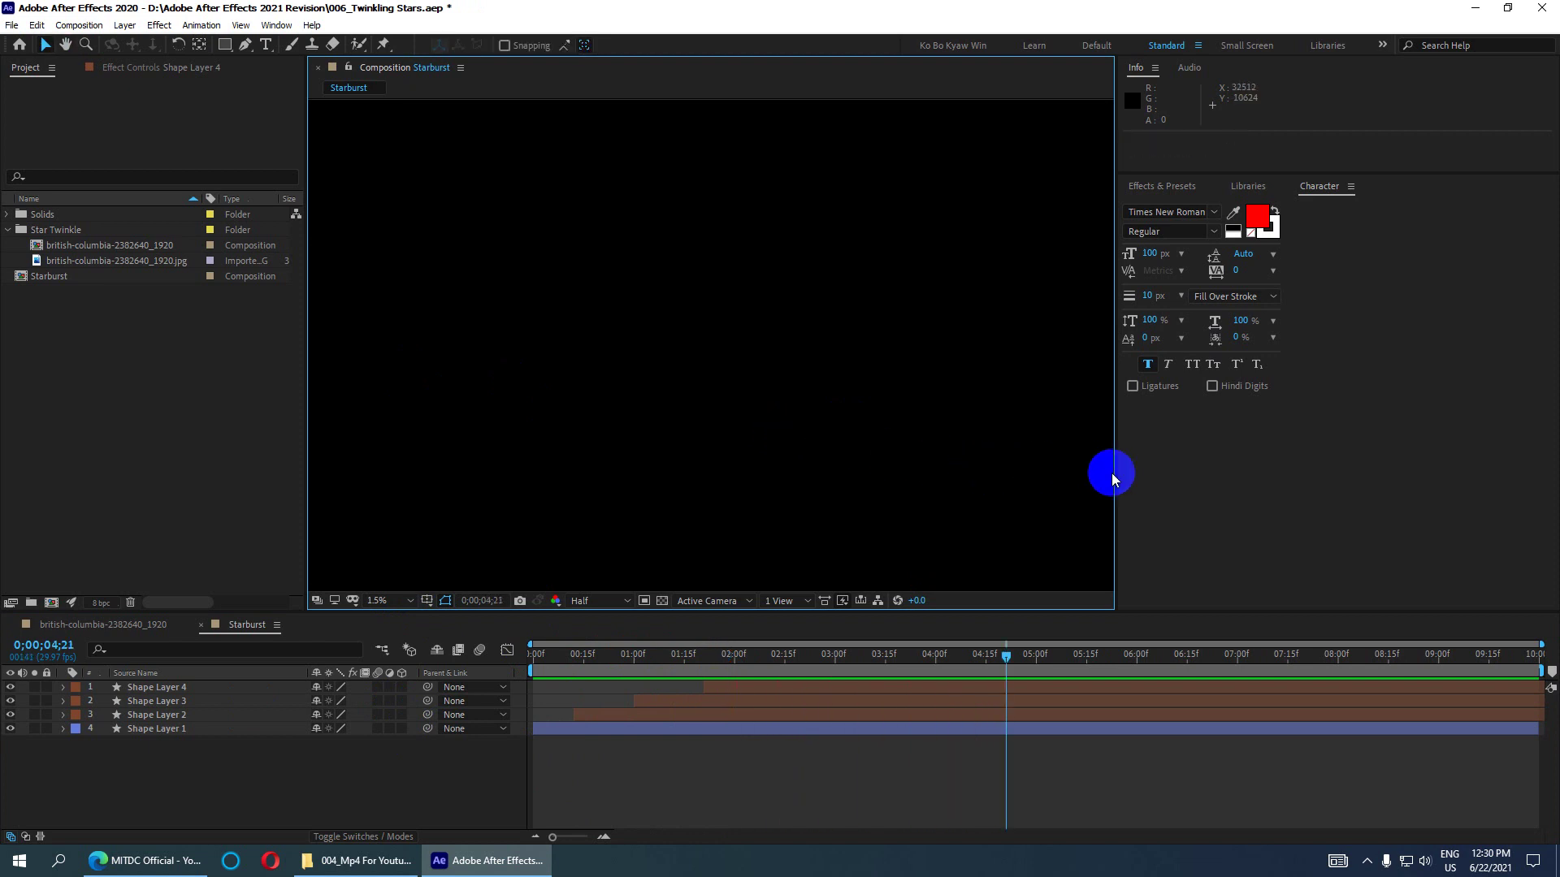
# - Widen and rebalance the Composition panel against the timeline, then play the preview again
pyautogui.moveTo(1112, 473); pyautogui.dragTo(1363, 426)
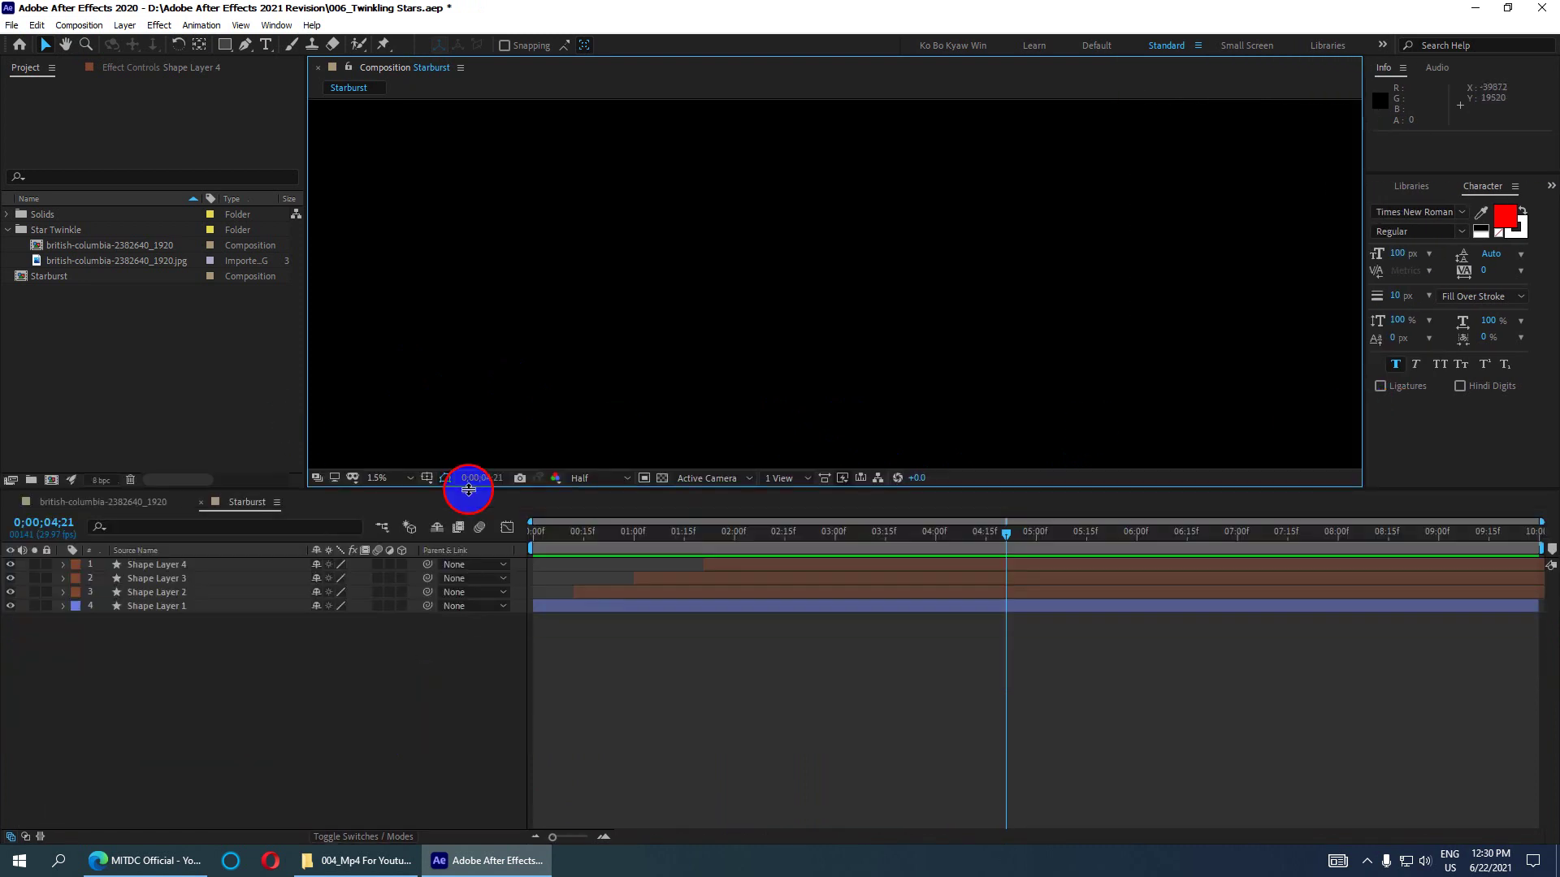
pyautogui.moveTo(406, 613); pyautogui.dragTo(470, 546)
pyautogui.press('space')
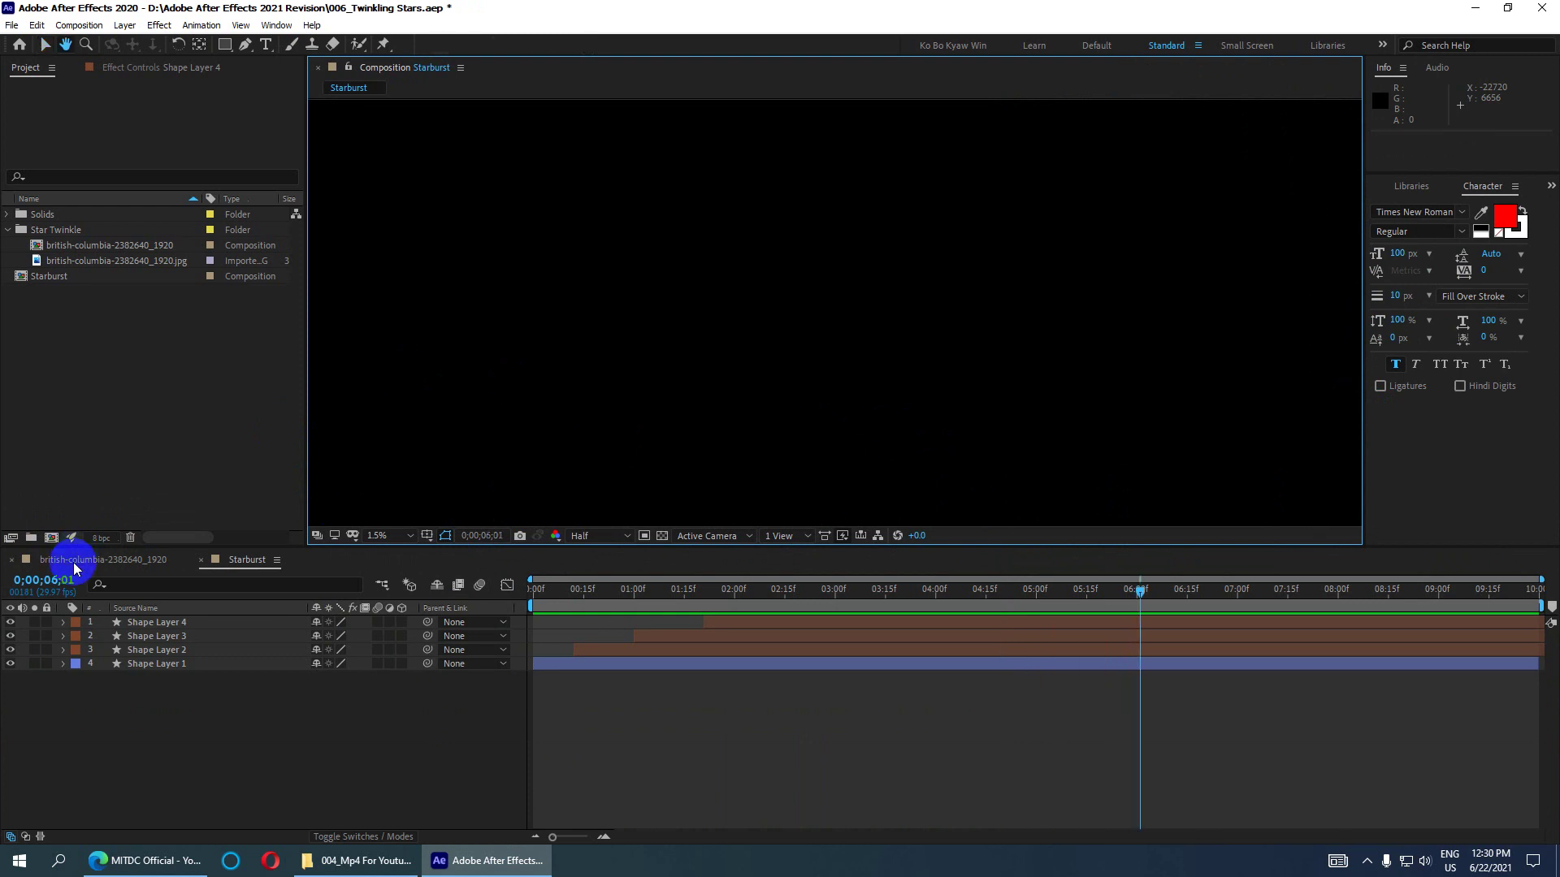
# - Save the project from the british-columbia-2382640_1920 comp, then return to Starburst
pyautogui.click(98, 560)
pyautogui.press('space')
pyautogui.hotkey('ctrl', 's')
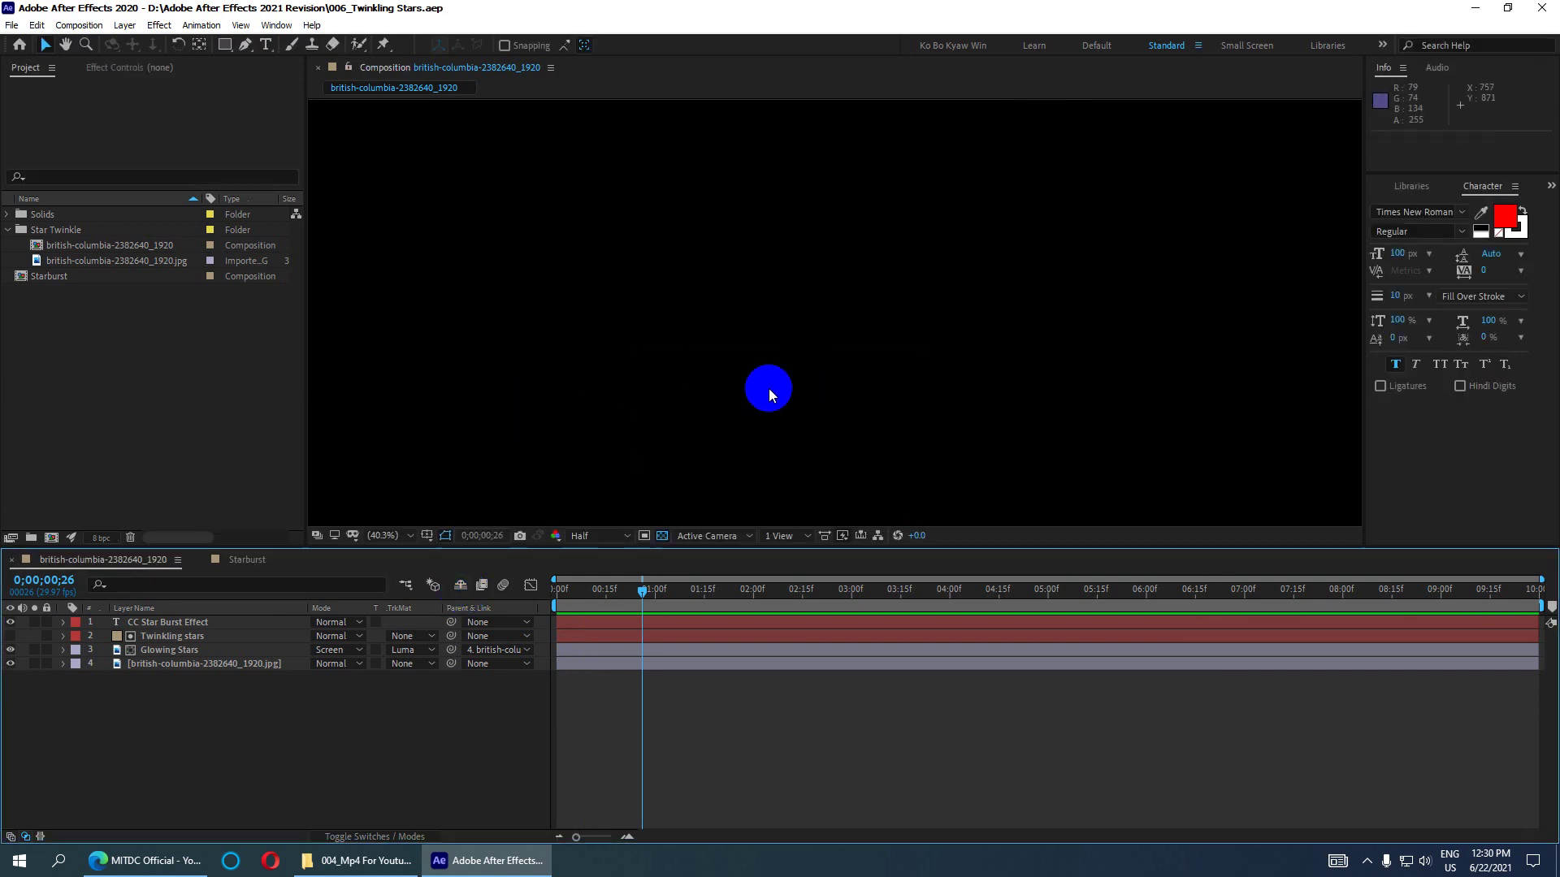
pyautogui.click(218, 560)
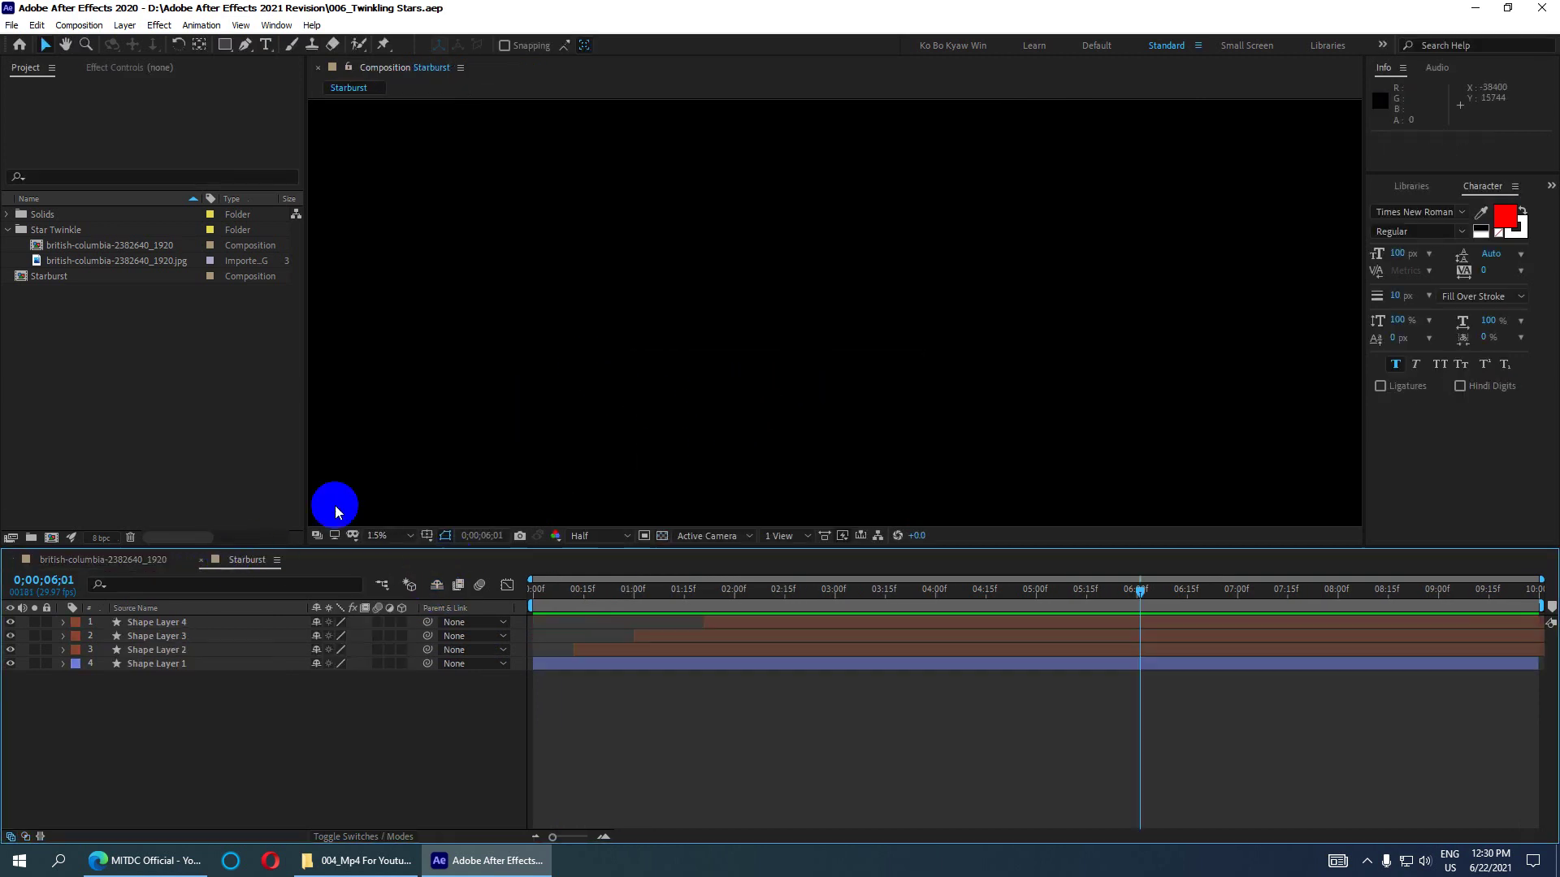
# - Close After Effects and refresh the Windows desktop
pyautogui.click(1548, 17)
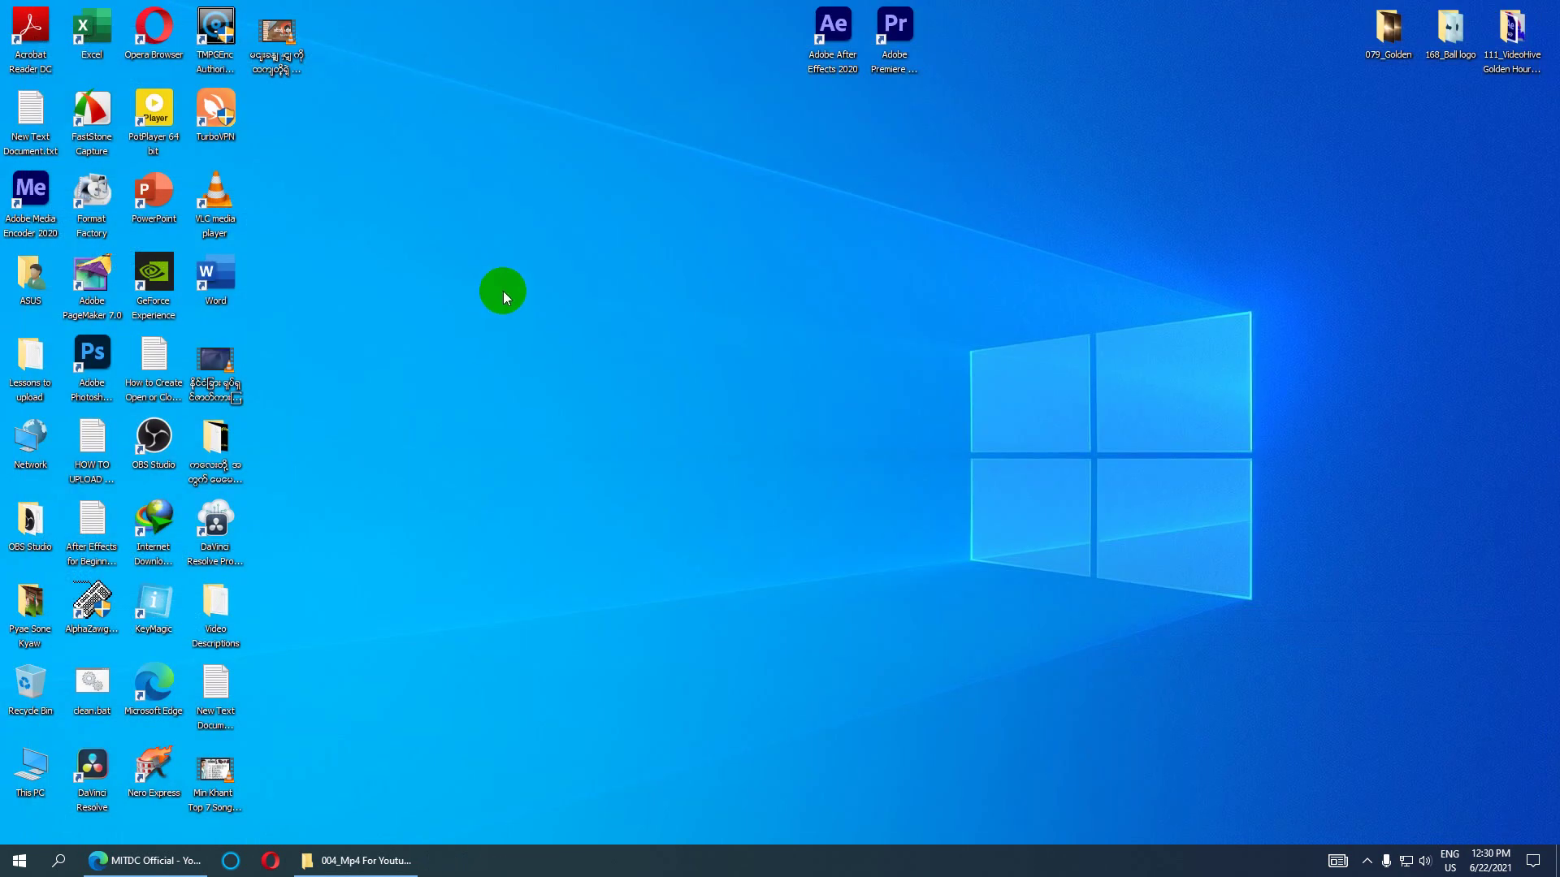
pyautogui.rightClick(504, 291)
pyautogui.click(552, 365)
pyautogui.click(826, 45)
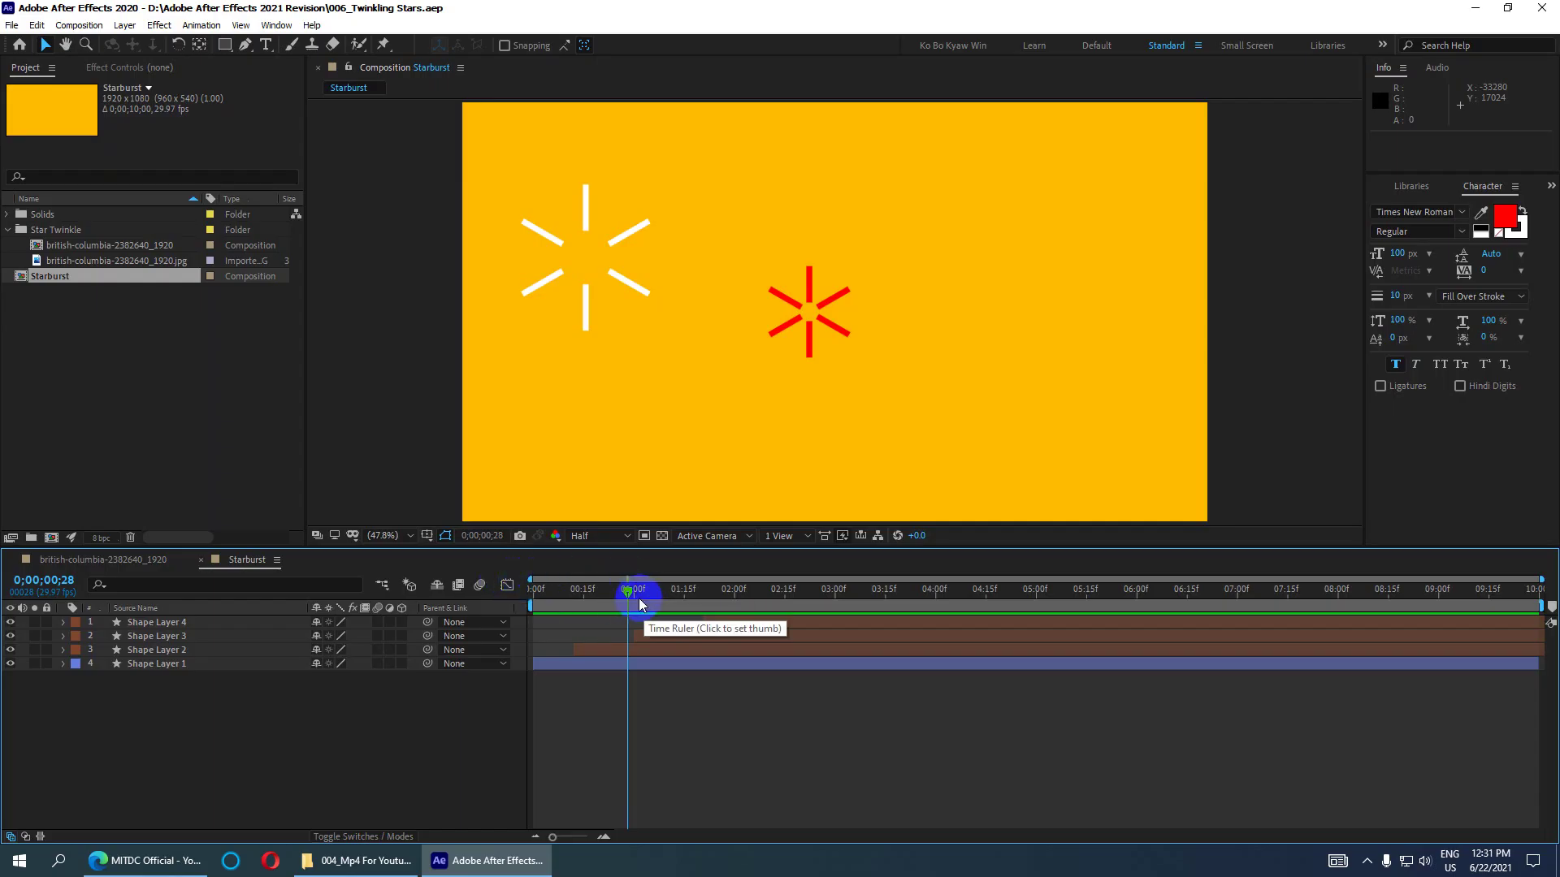
# - Scrub through the first seconds of the reopened Starburst animation
pyautogui.moveTo(637, 592); pyautogui.dragTo(504, 609)
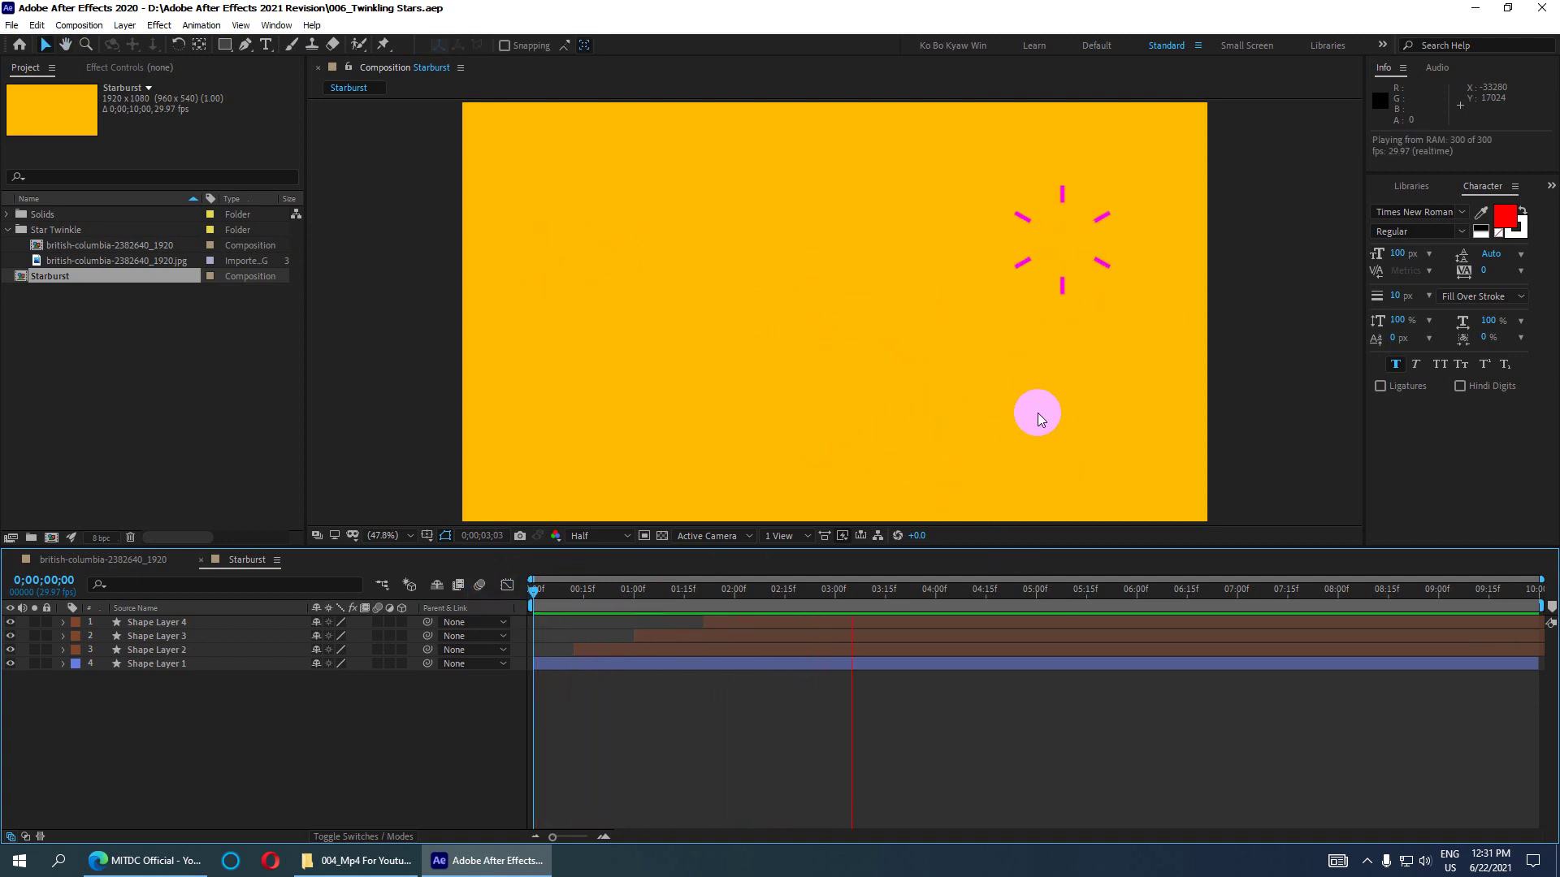
pyautogui.click(788, 588)
pyautogui.moveTo(787, 589); pyautogui.dragTo(828, 610)
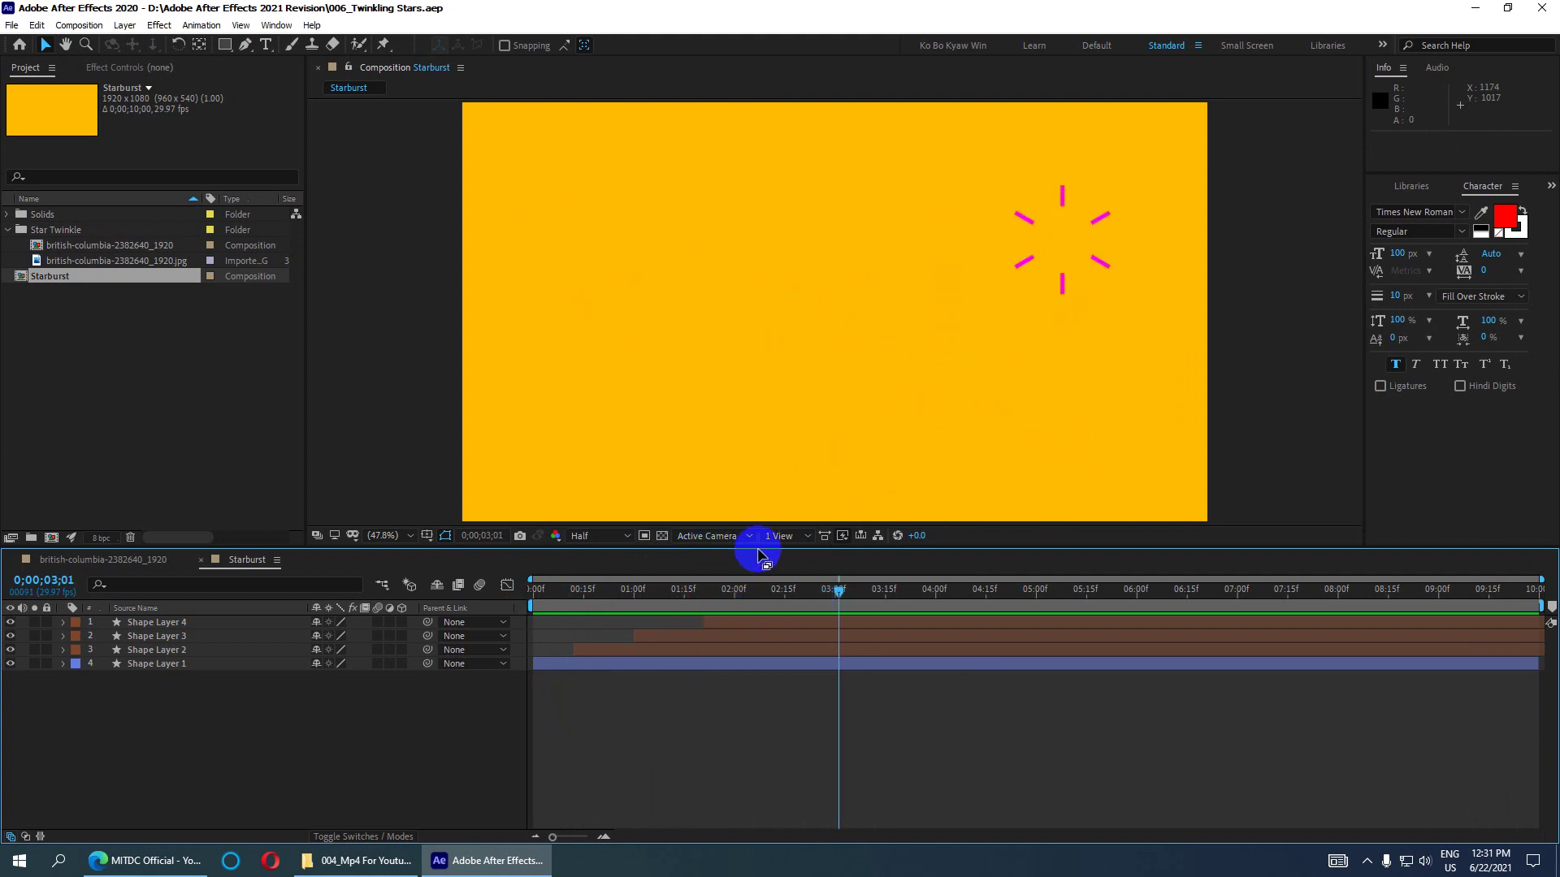
pyautogui.moveTo(836, 592)
pyautogui.mouseDown()
pyautogui.moveTo(616, 597)
pyautogui.moveTo(688, 592)
pyautogui.mouseUp()
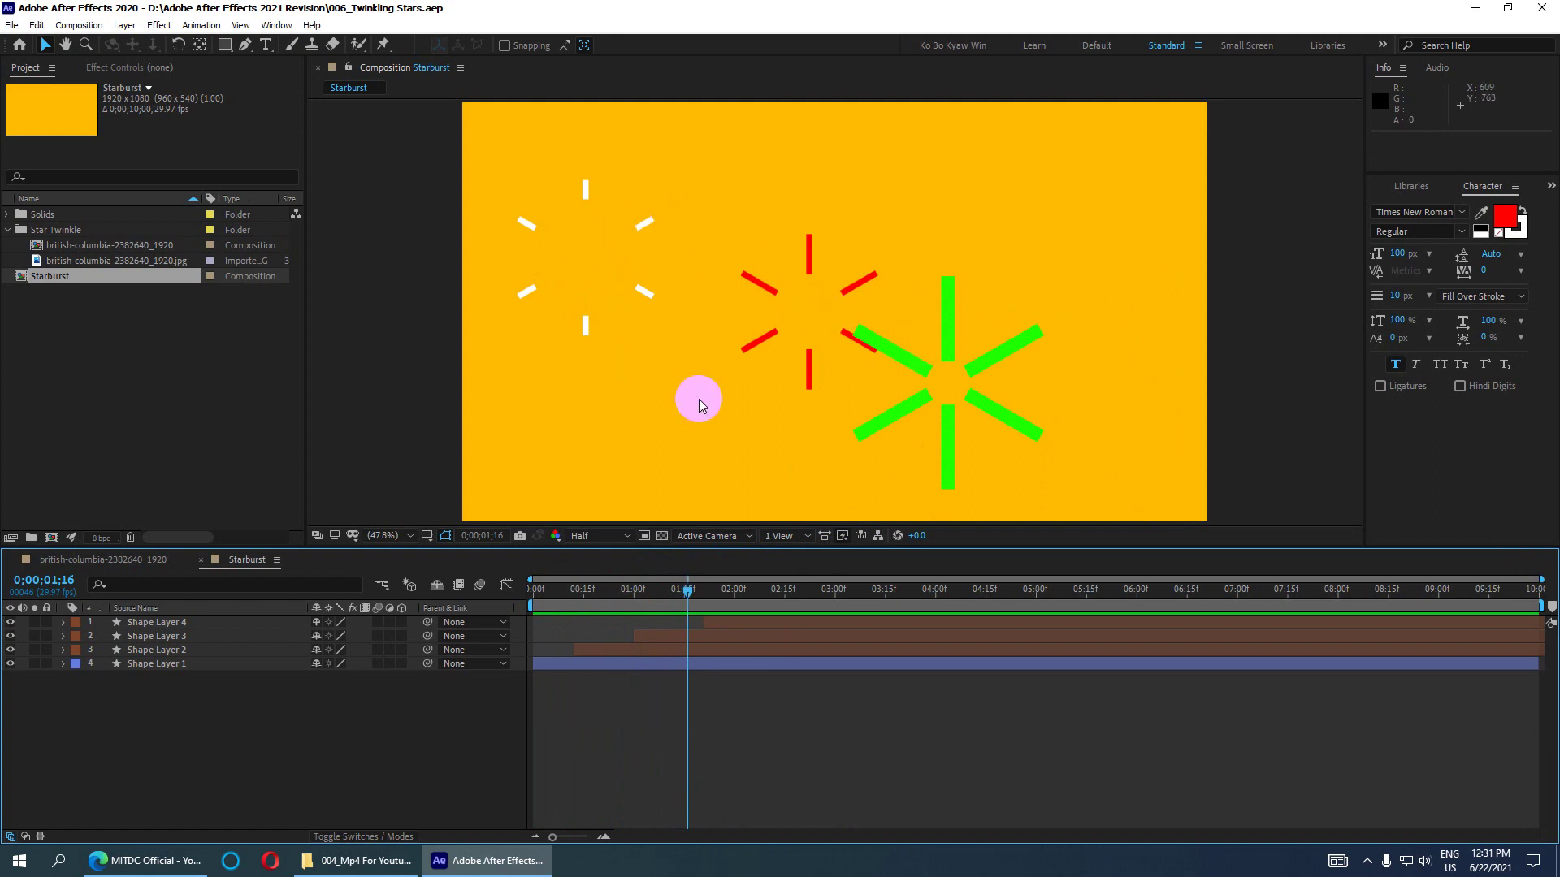
# - Enable motion blur on Shape Layers 1, 3 and 2, then rewind to the first frame
pyautogui.click(378, 624)
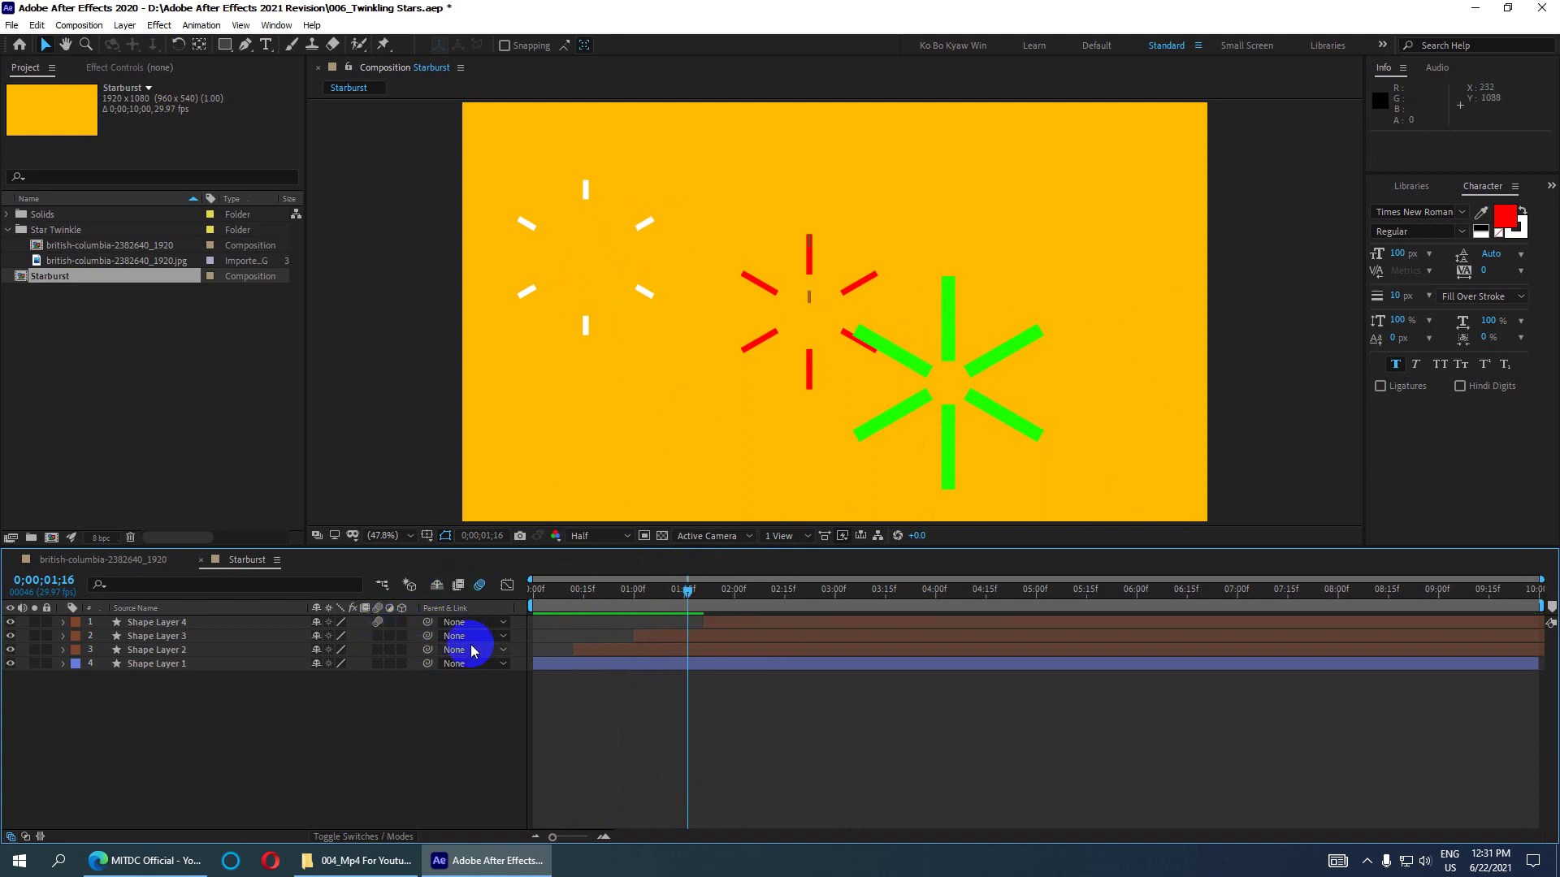
pyautogui.moveTo(687, 592)
pyautogui.mouseDown()
pyautogui.moveTo(823, 595)
pyautogui.moveTo(741, 609)
pyautogui.mouseUp()
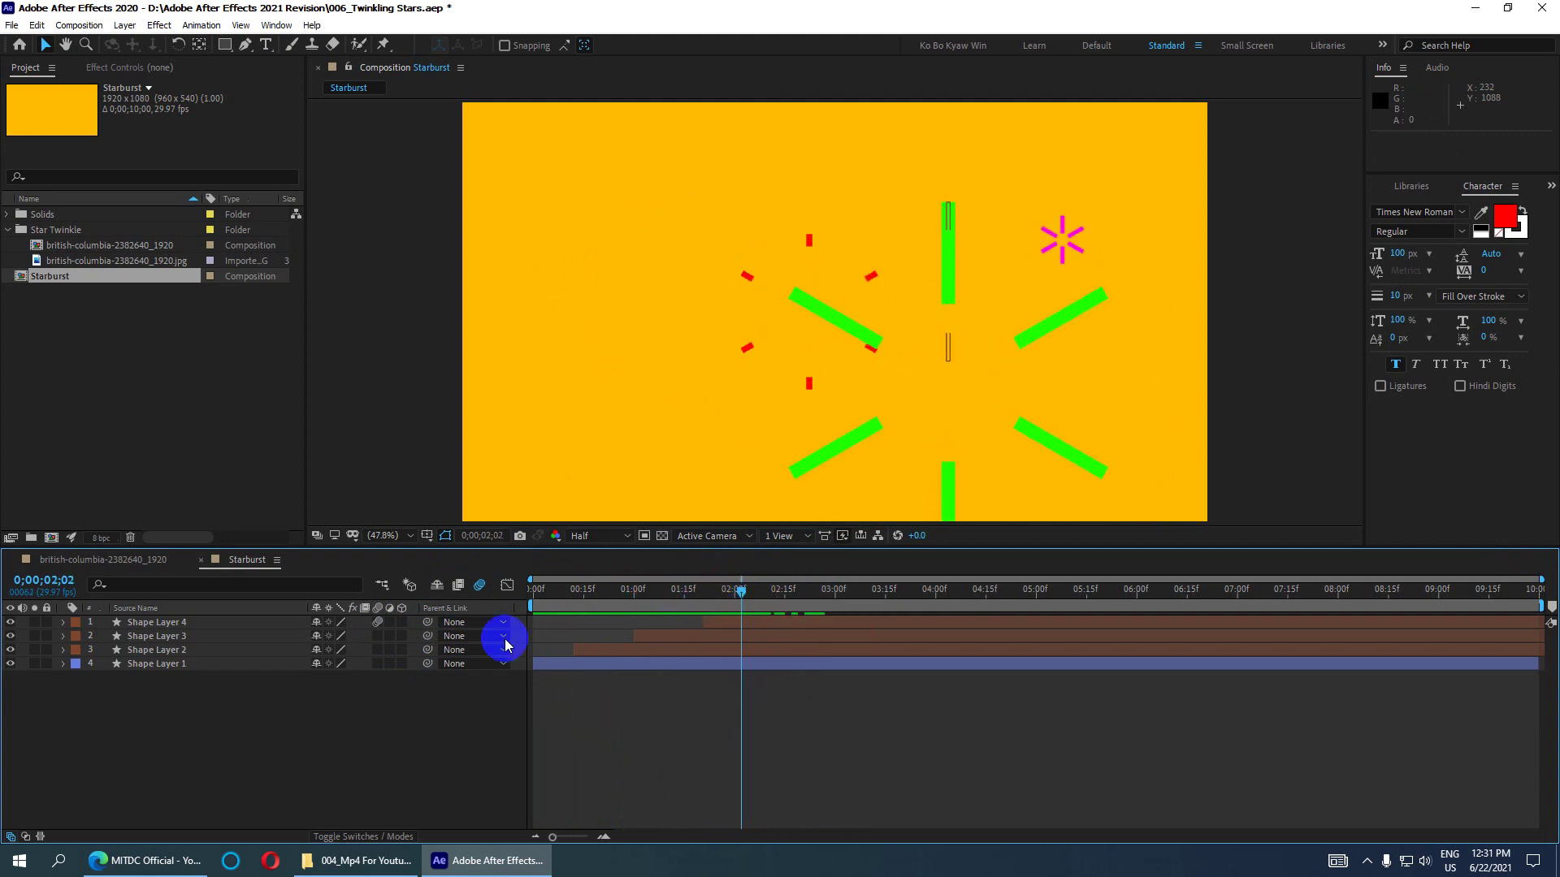
pyautogui.click(378, 637)
pyautogui.moveTo(378, 641); pyautogui.dragTo(379, 655)
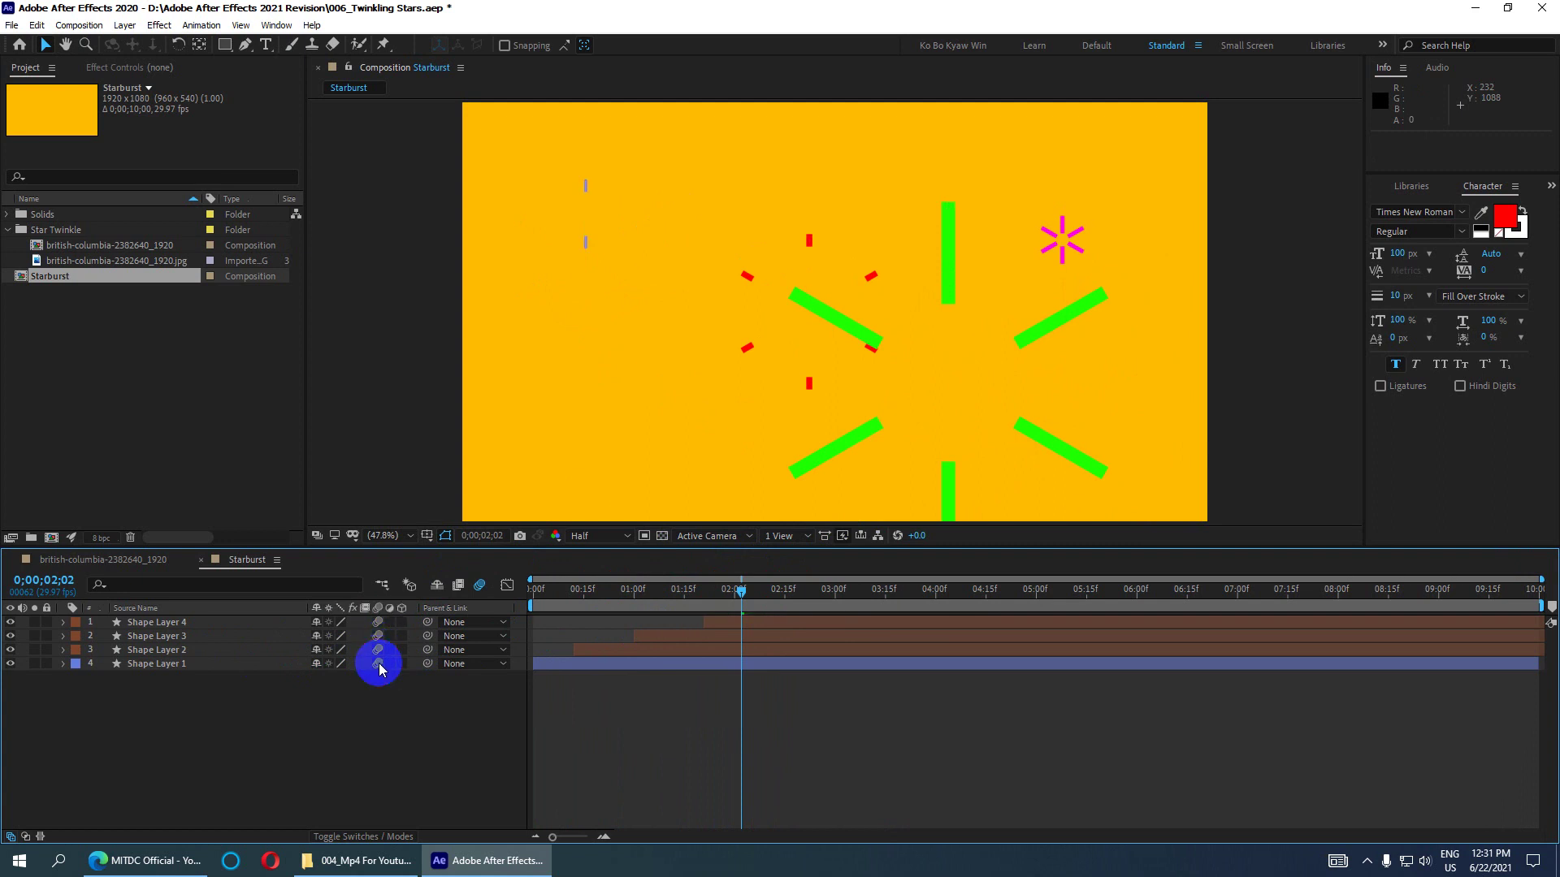
pyautogui.moveTo(740, 591); pyautogui.dragTo(536, 591)
# - Set the preview resolution to Quarter and play the Starburst animation in the maximized viewer
pyautogui.click(579, 536)
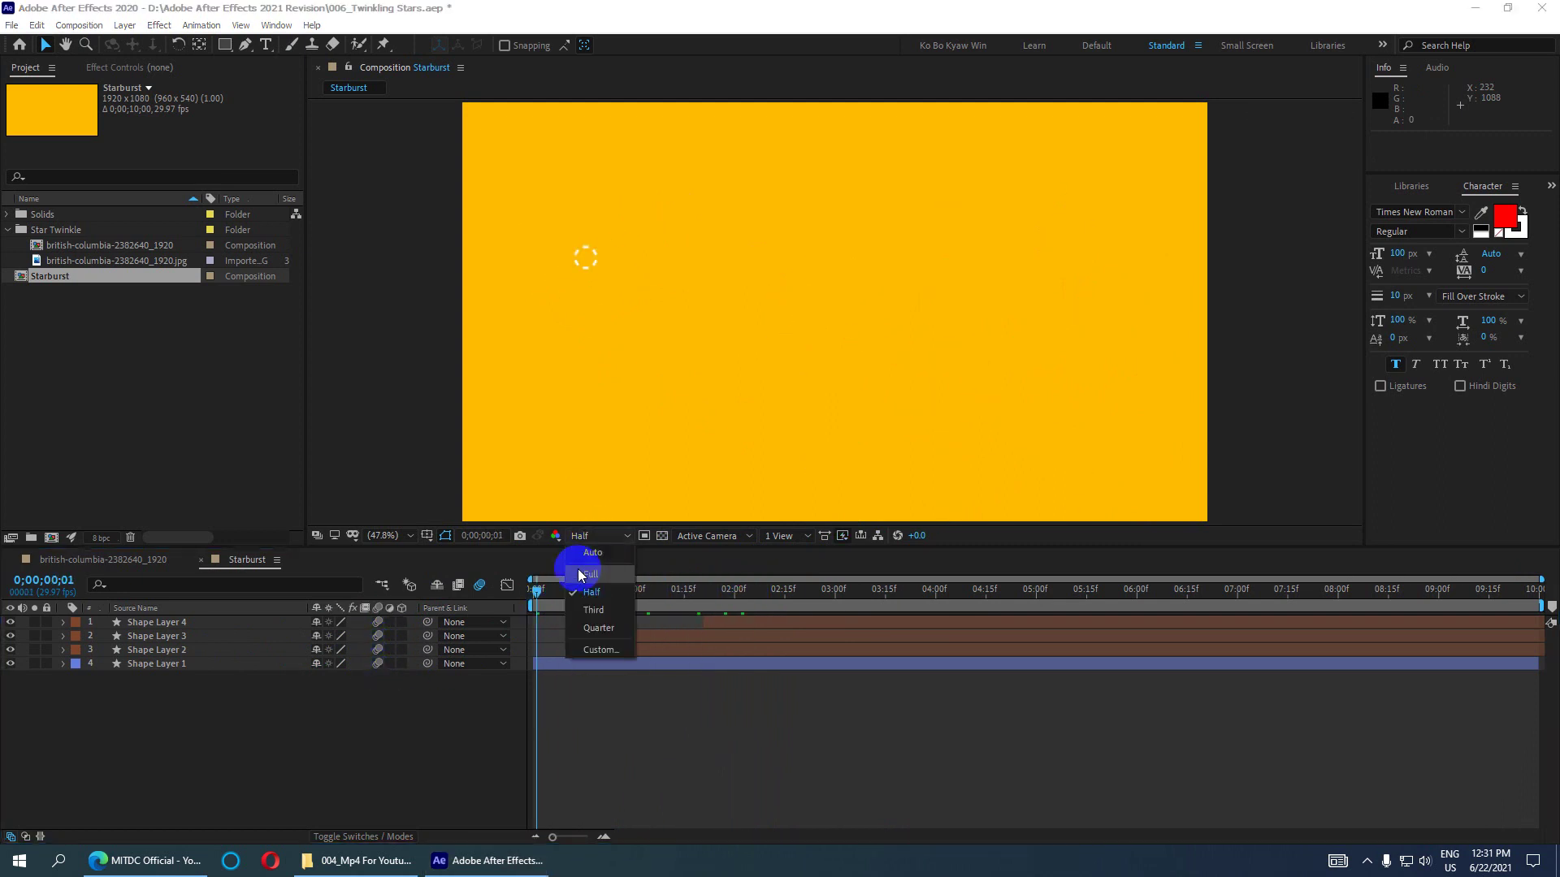
pyautogui.click(598, 628)
pyautogui.moveTo(540, 593)
pyautogui.mouseDown()
pyautogui.moveTo(562, 595)
pyautogui.moveTo(92, 568)
pyautogui.mouseUp()
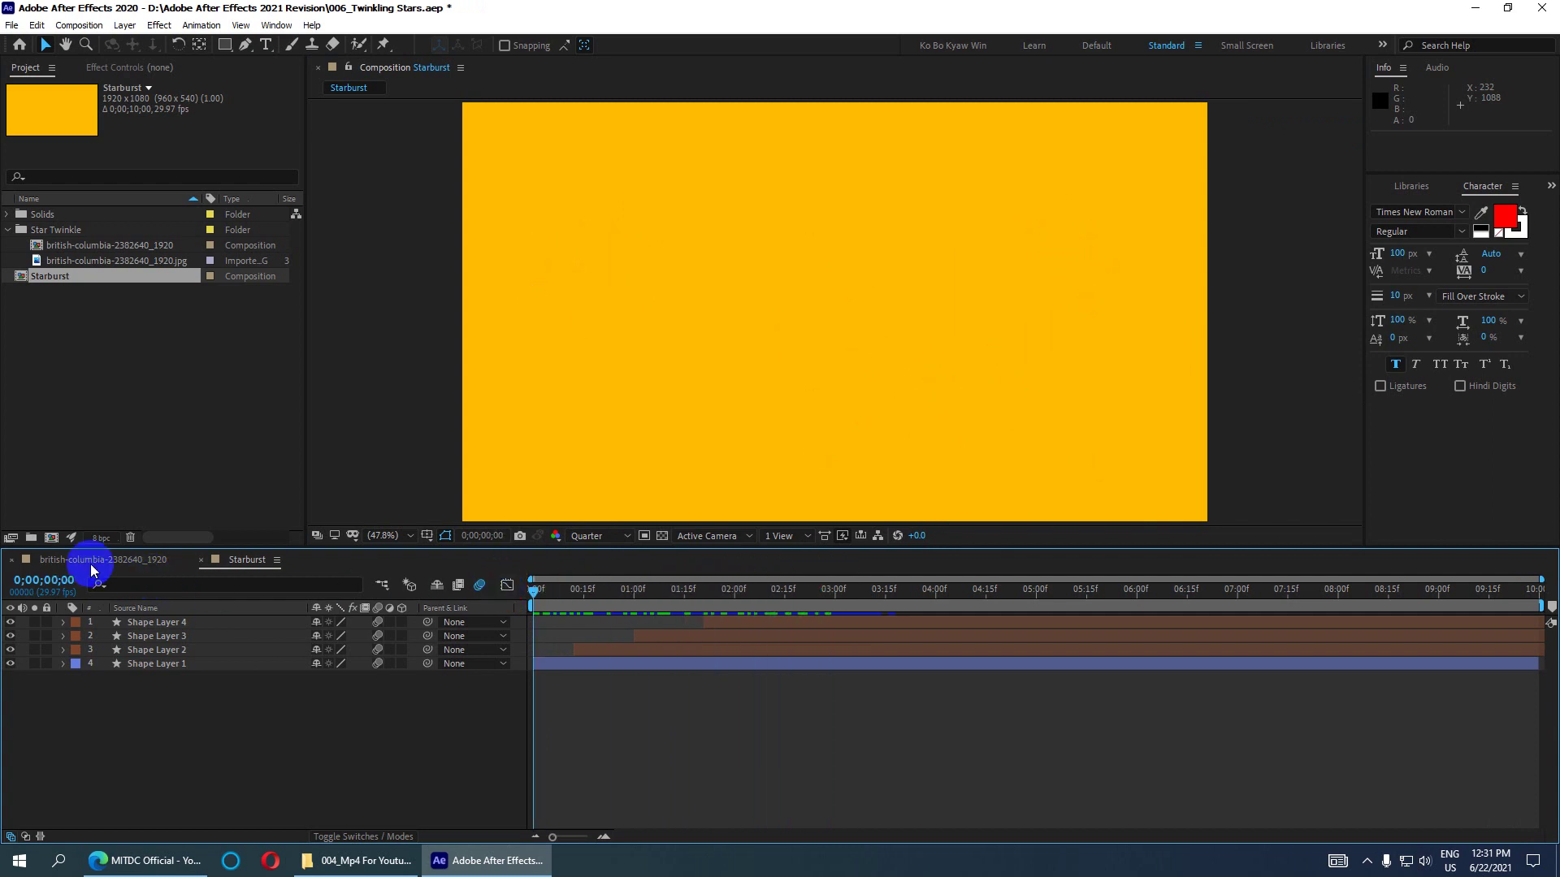
pyautogui.click(540, 370)
pyautogui.press('`')
pyautogui.press('space')
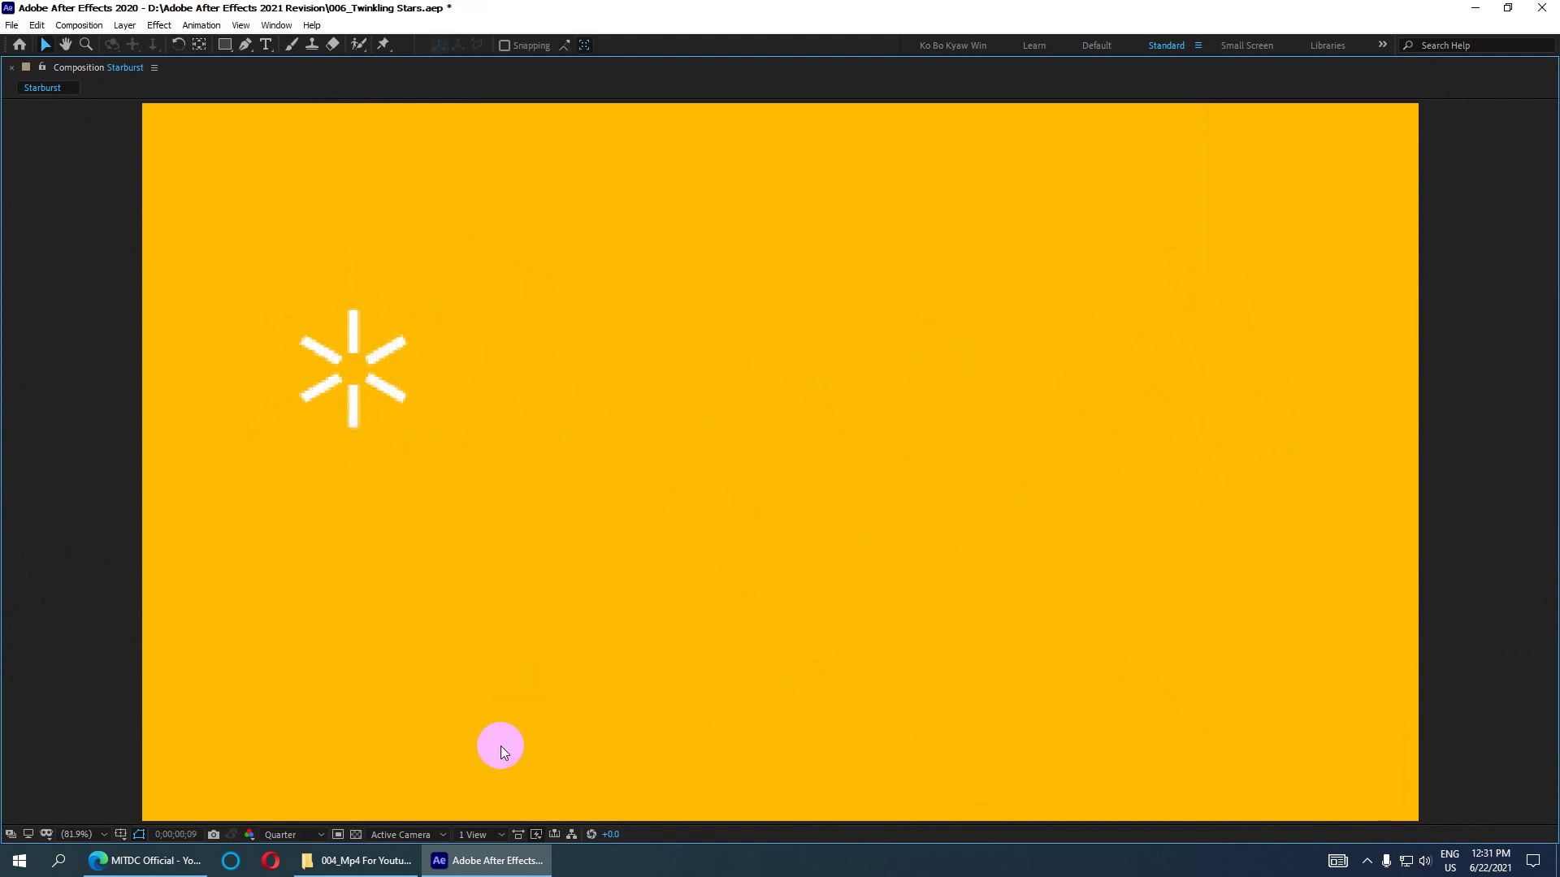
pyautogui.press('`')
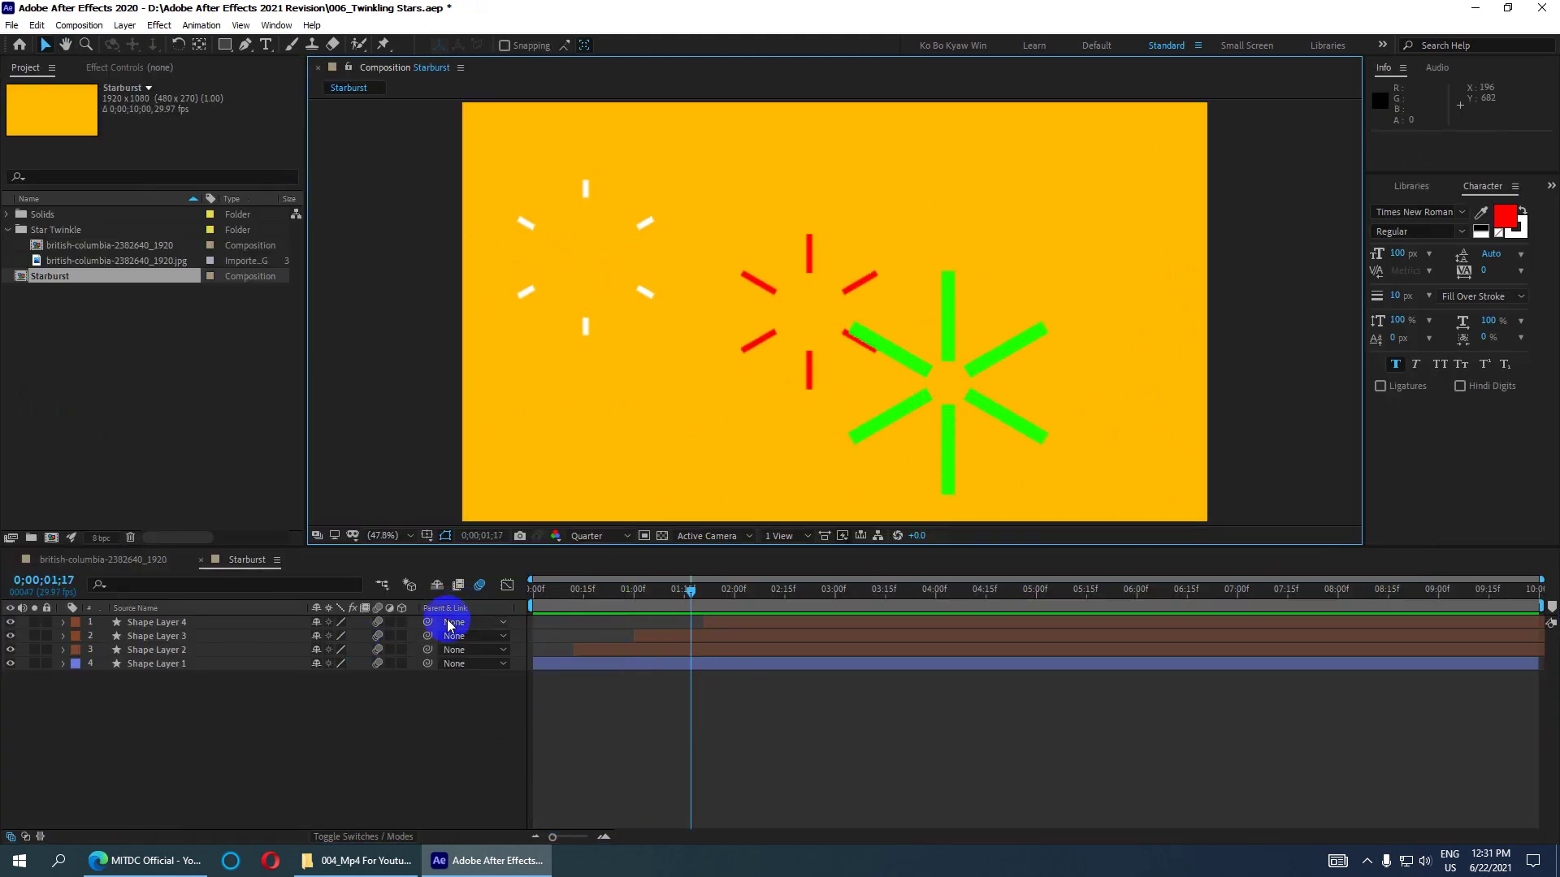
pyautogui.click(687, 591)
pyautogui.moveTo(687, 595); pyautogui.dragTo(813, 589)
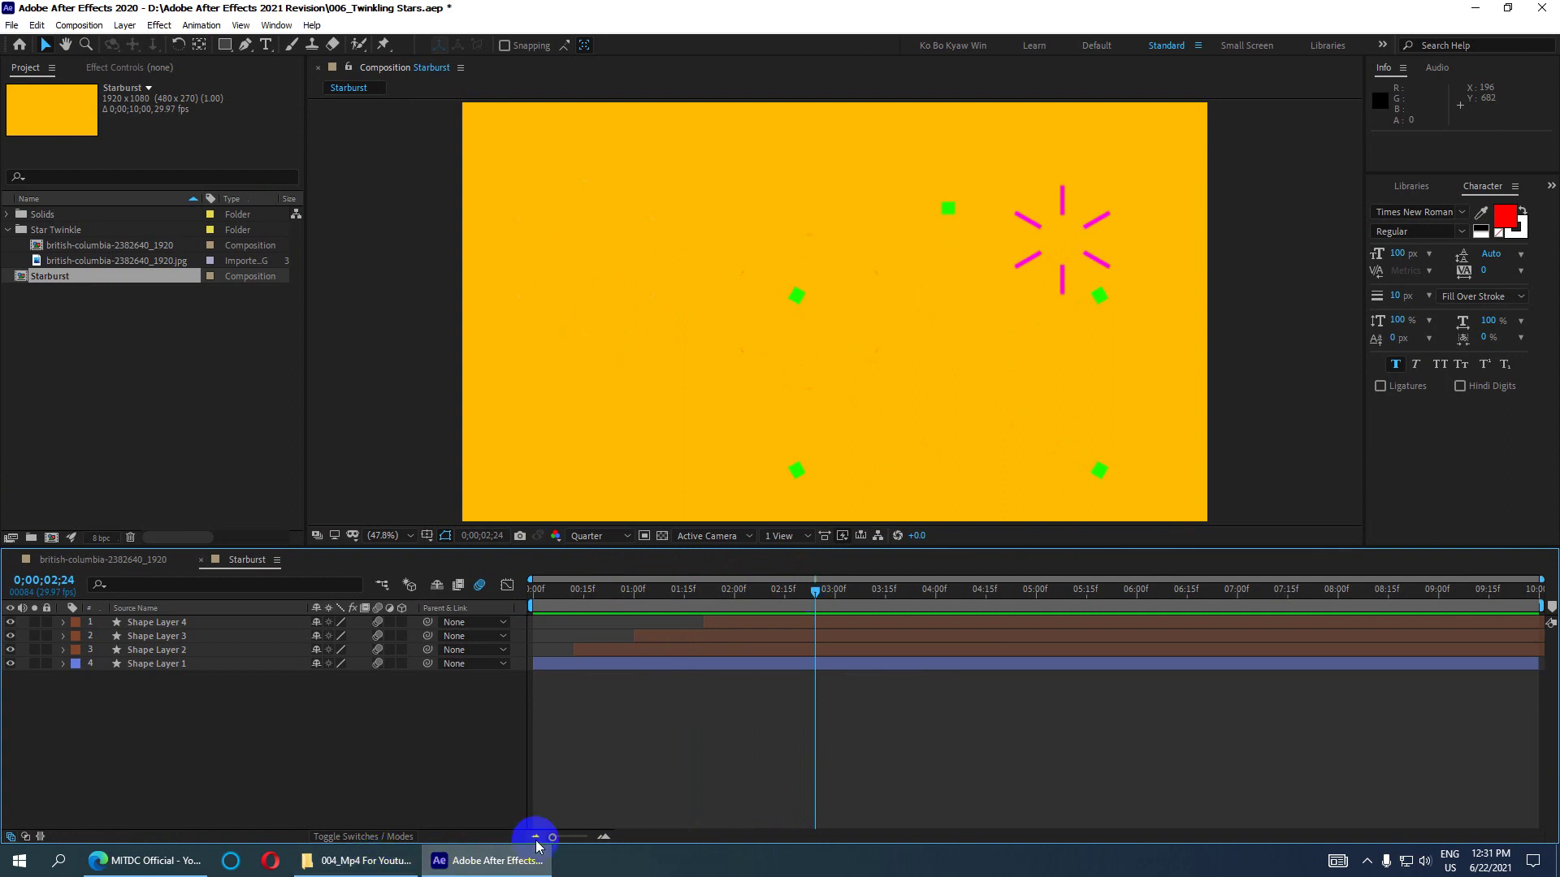
pyautogui.click(188, 866)
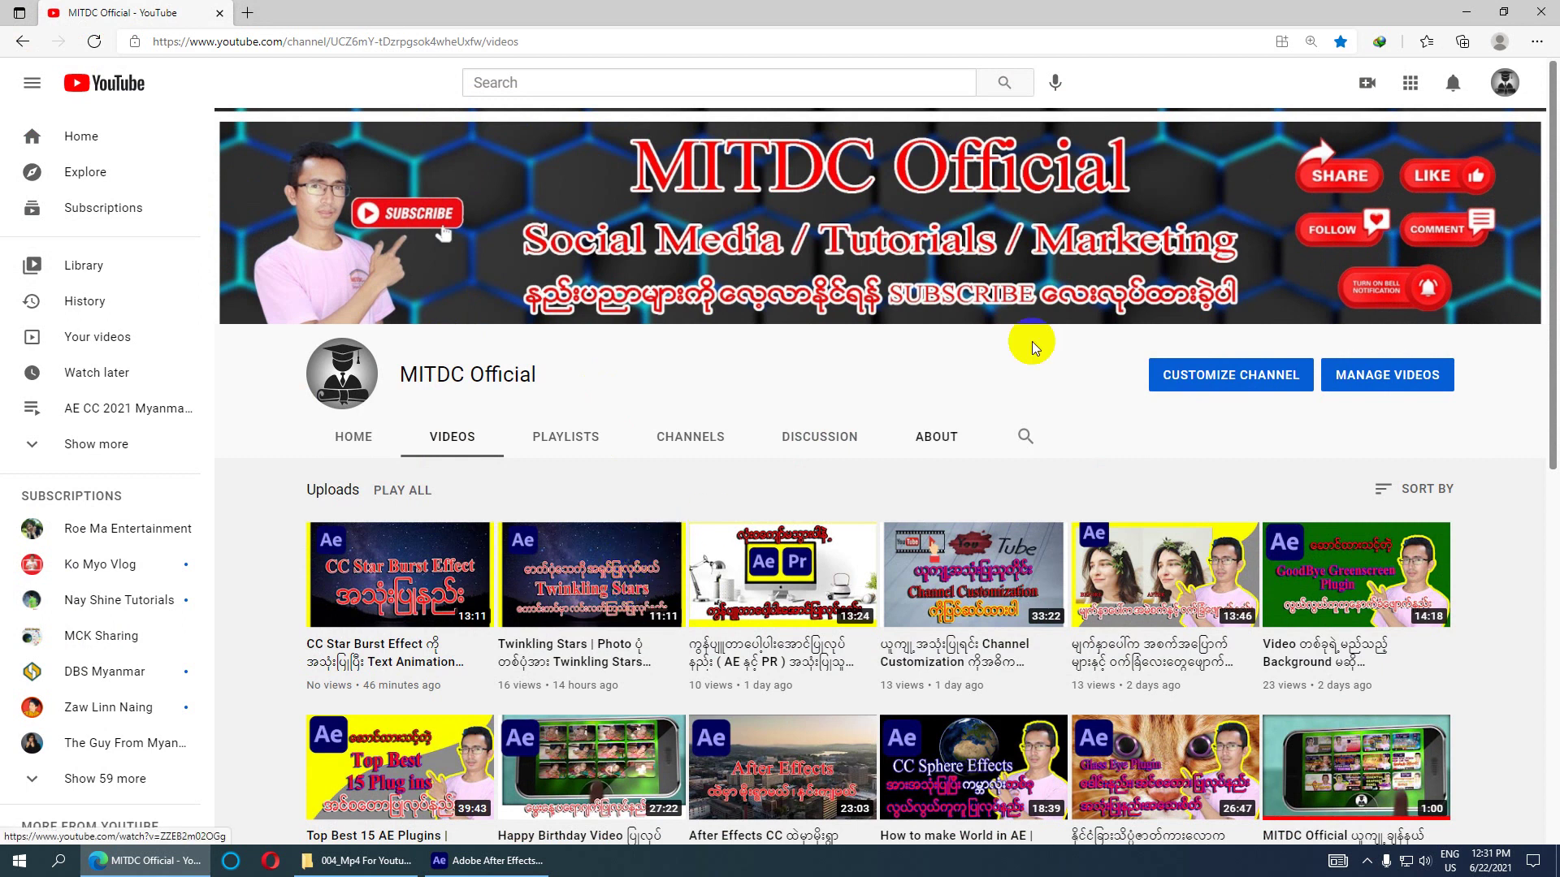
pyautogui.click(1467, 12)
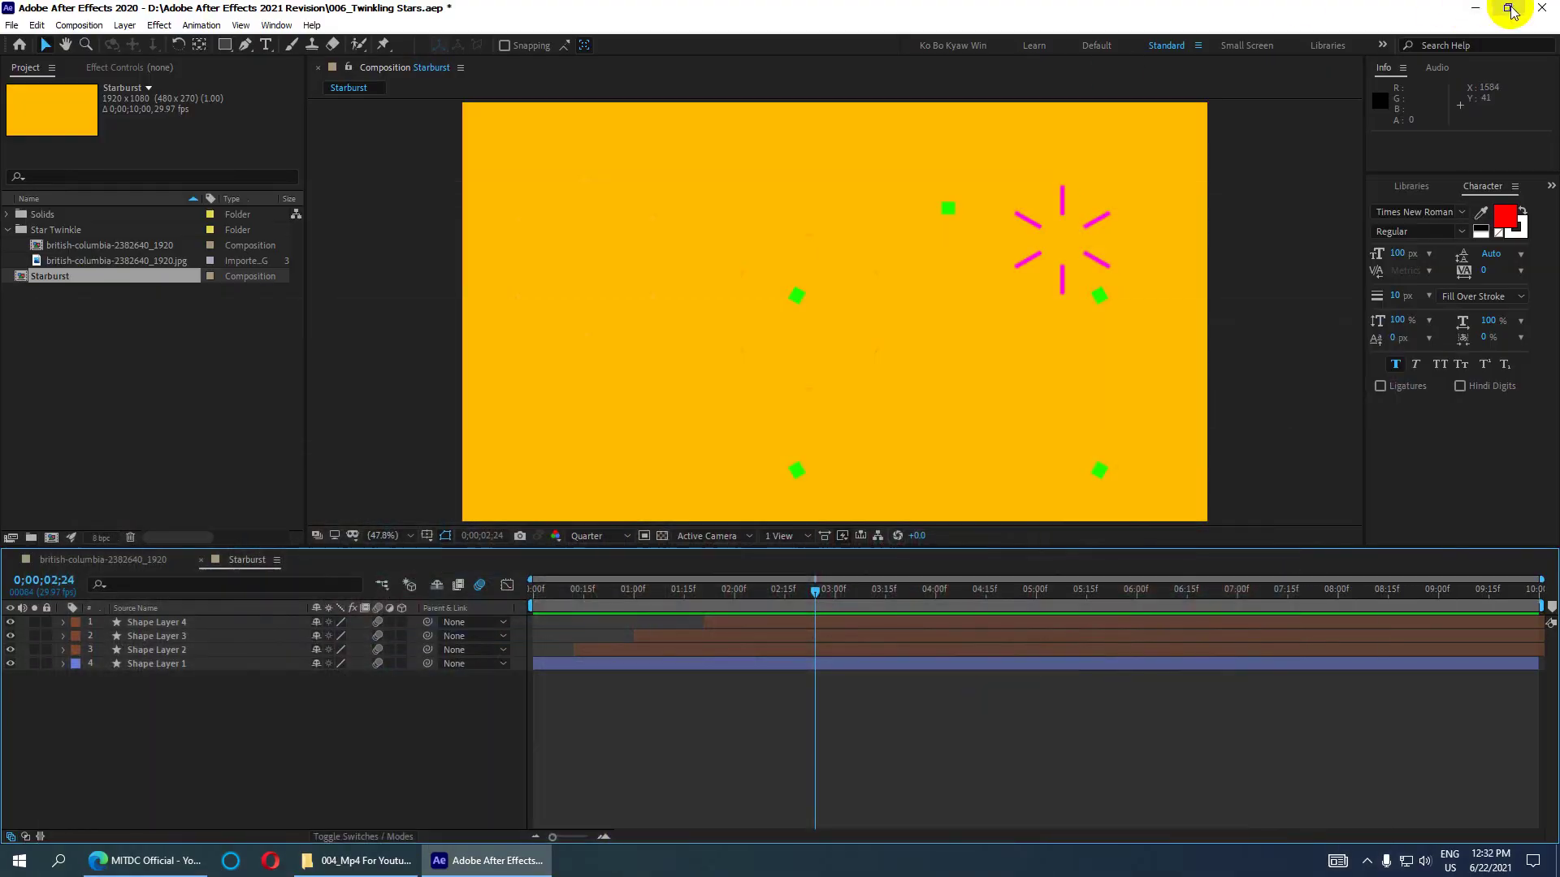